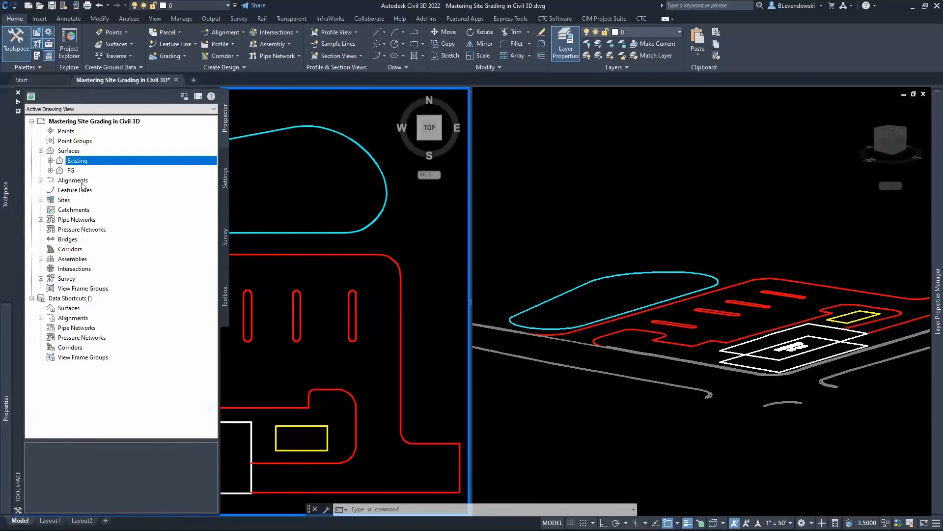
pyautogui.click(51, 170)
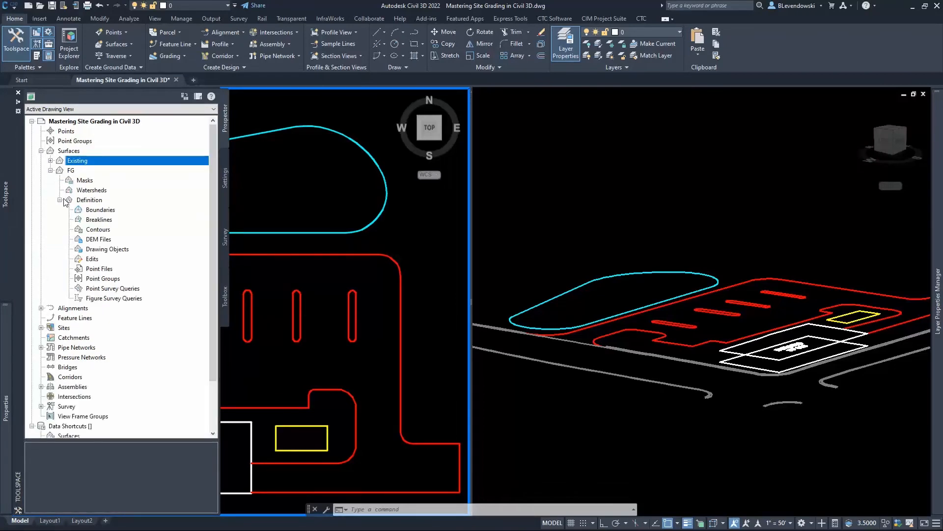
pyautogui.click(51, 170)
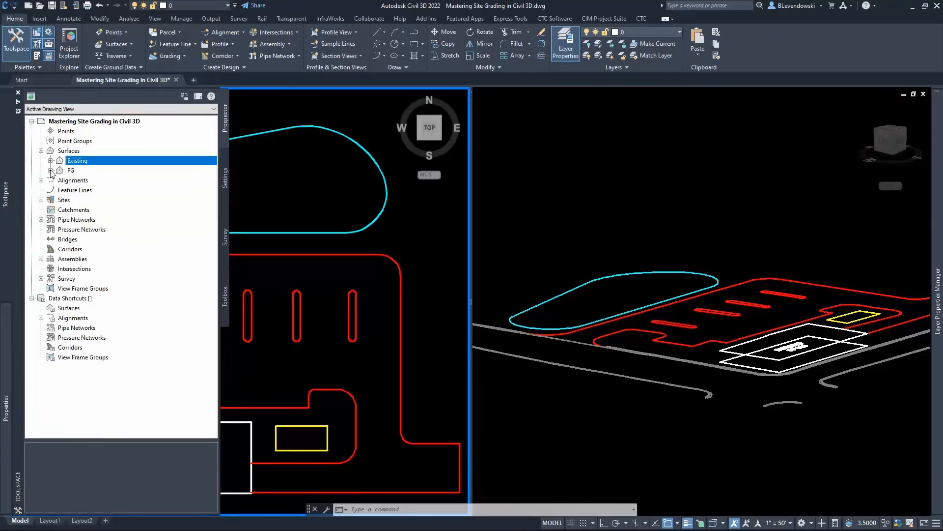
pyautogui.press('Escape')
pyautogui.press('Escape')
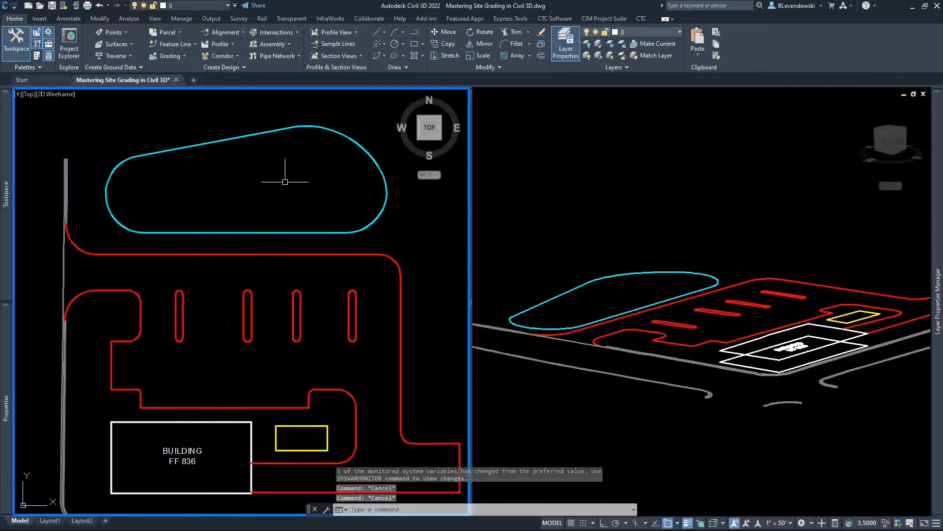
# Step: Select the cyan pond feature line and open it in the Elevation Editor
pyautogui.moveTo(280, 178); pyautogui.dragTo(293, 200, button='middle')
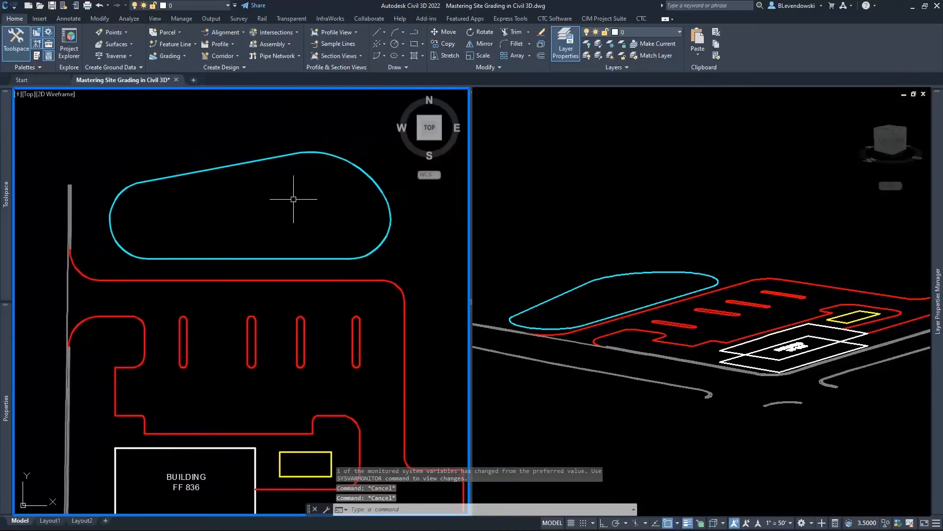
pyautogui.click(293, 126)
pyautogui.click(226, 187)
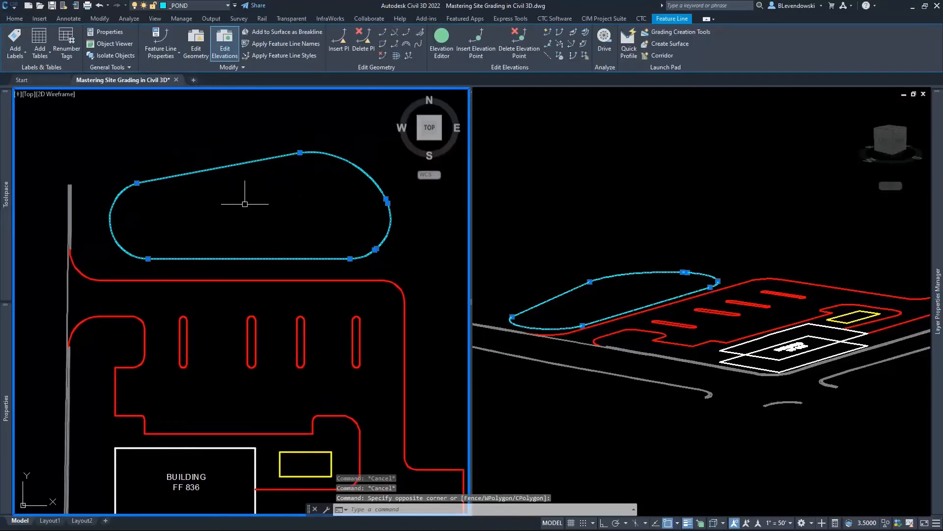
pyautogui.moveTo(288, 223); pyautogui.dragTo(291, 214, button='middle')
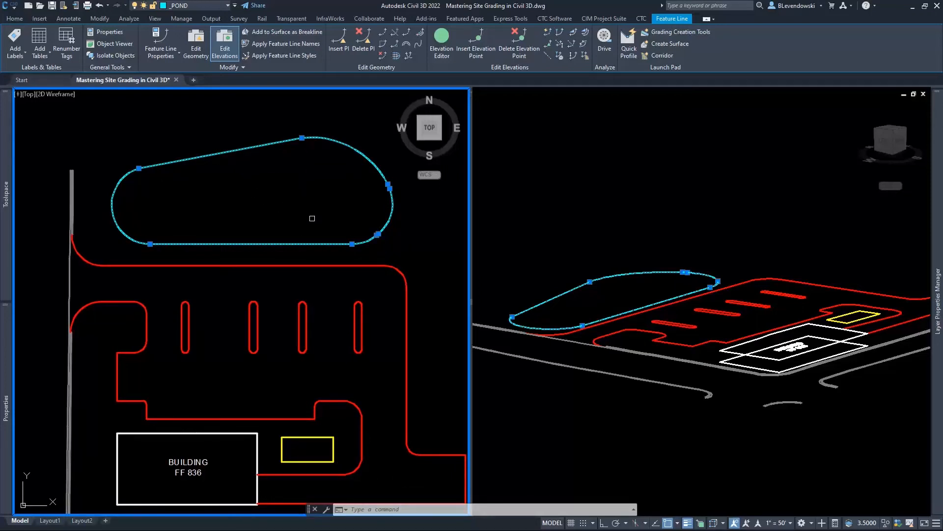
pyautogui.rightClick(280, 184)
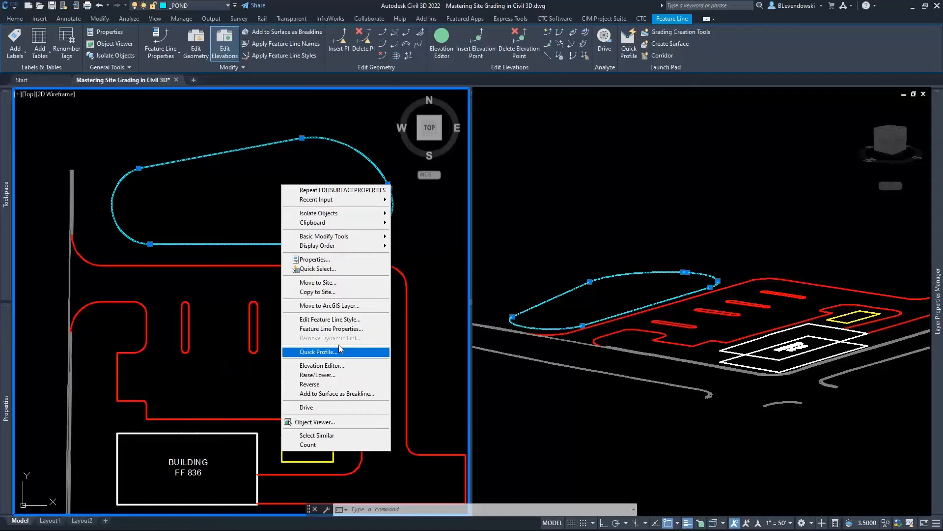
pyautogui.click(312, 158)
pyautogui.press('Escape')
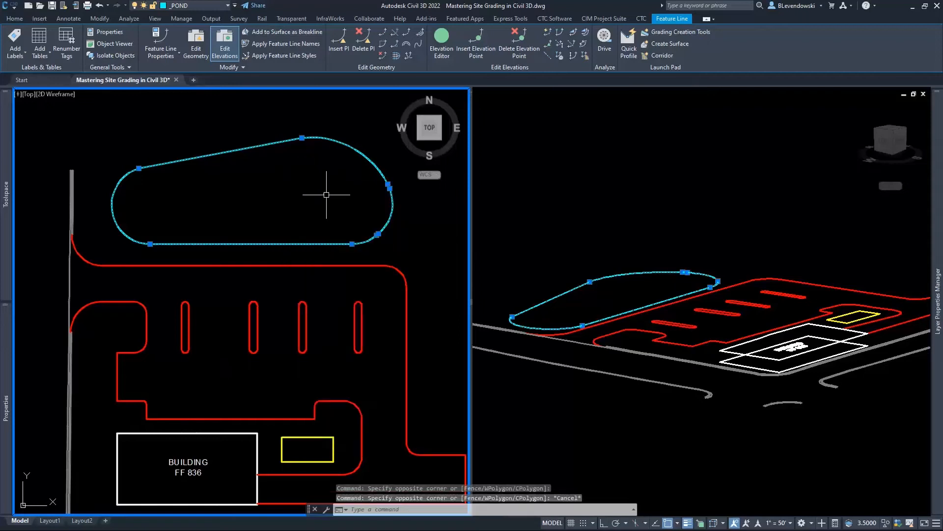
pyautogui.click(442, 42)
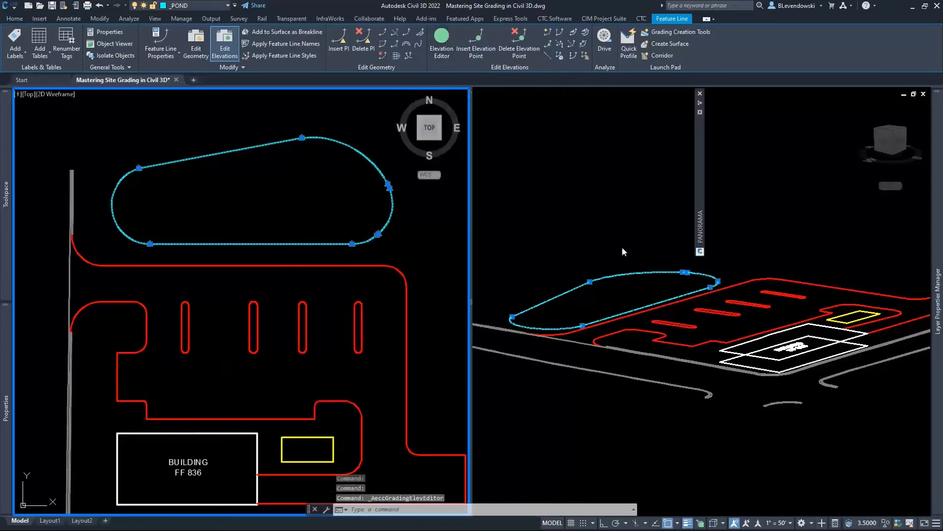
pyautogui.moveTo(700, 167)
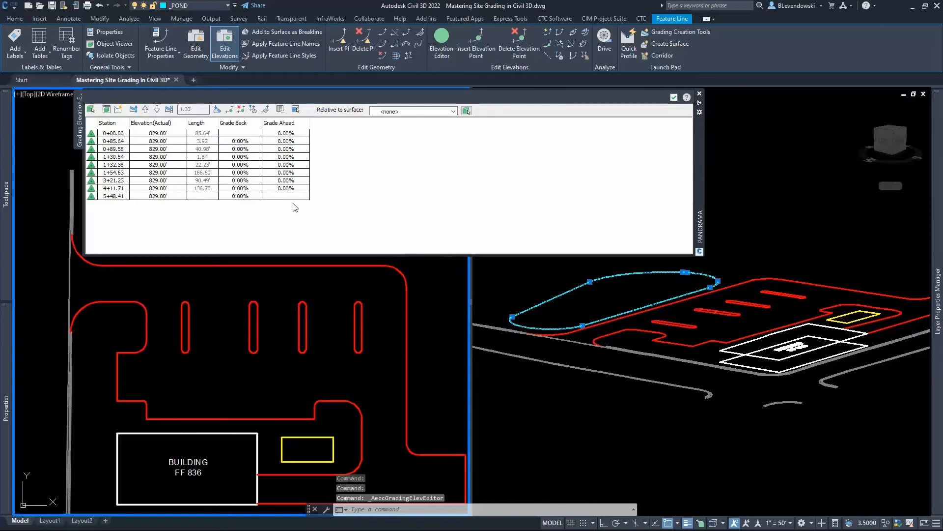
# Step: Set the elevation of all the pond feature line's points to 828.5 ft at once and close the Elevation Editor
pyautogui.click(108, 179)
pyautogui.hotkey('ctrl', 'a')
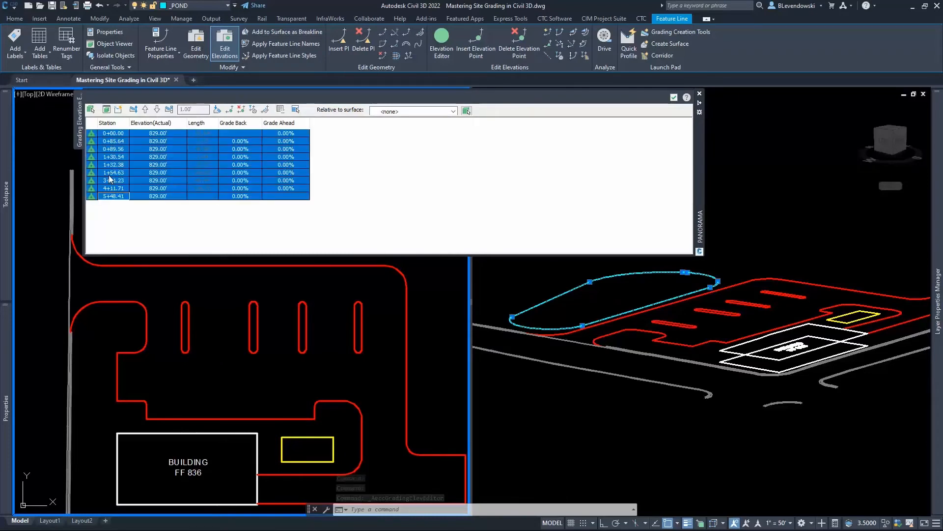
pyautogui.doubleClick(157, 164)
pyautogui.write('828')
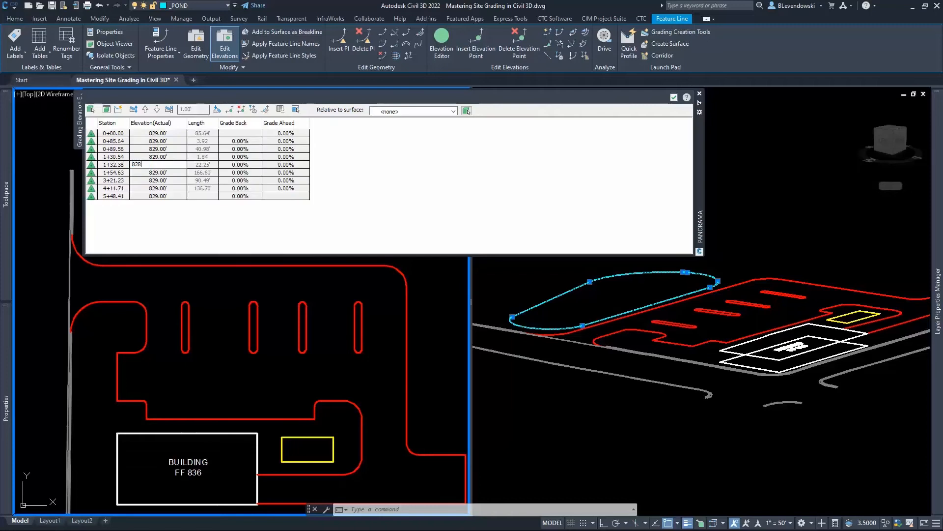
pyautogui.write('.5')
pyautogui.press('Return')
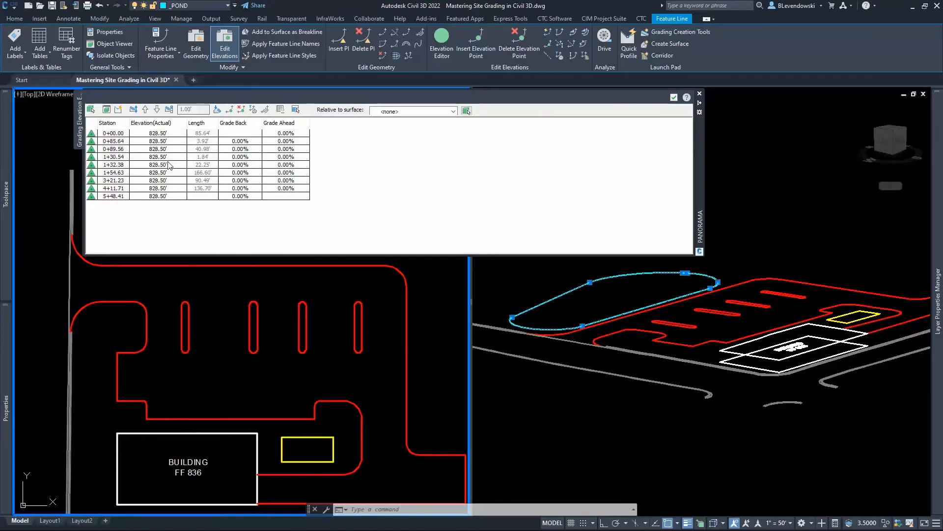
pyautogui.click(674, 97)
pyautogui.press('Escape')
pyautogui.press('Escape')
# Step: Create a stepped offset of the pond feature line 12 ft to the inside, using a slope of -3
pyautogui.click(323, 123)
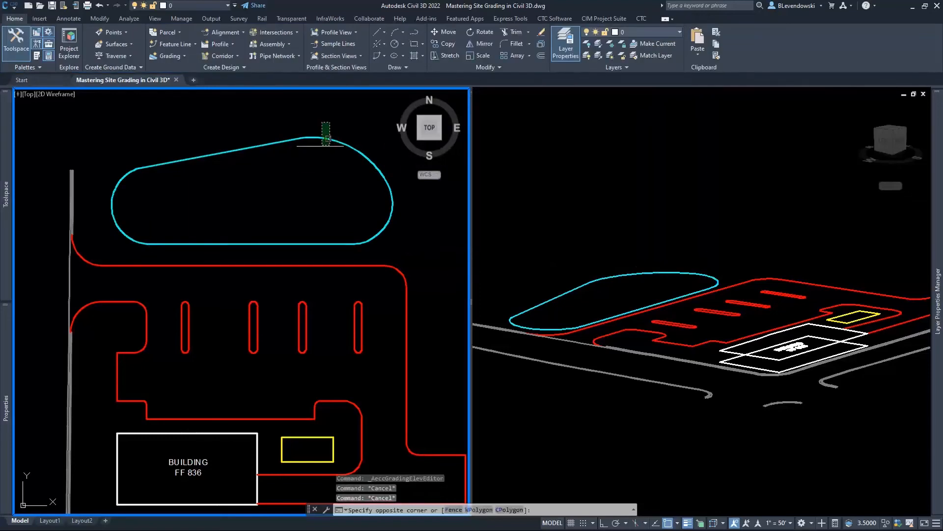
pyautogui.click(328, 143)
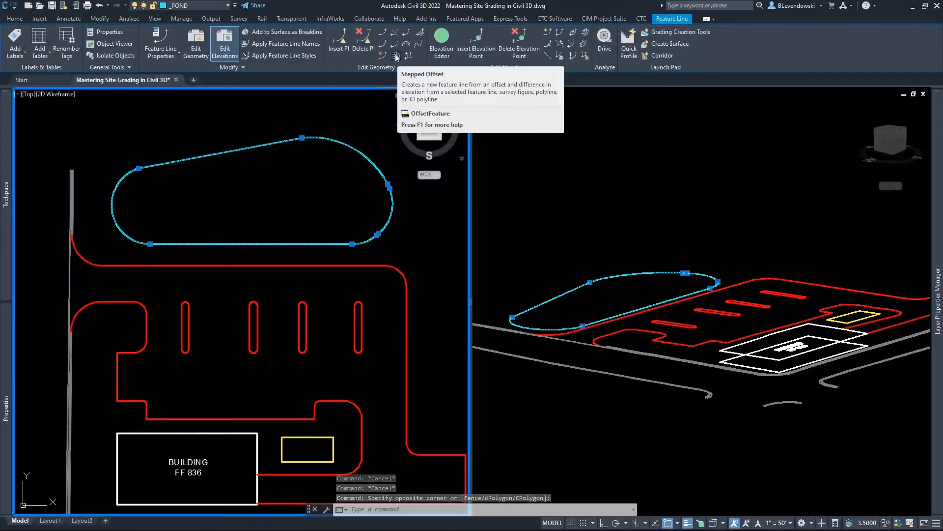
pyautogui.click(397, 57)
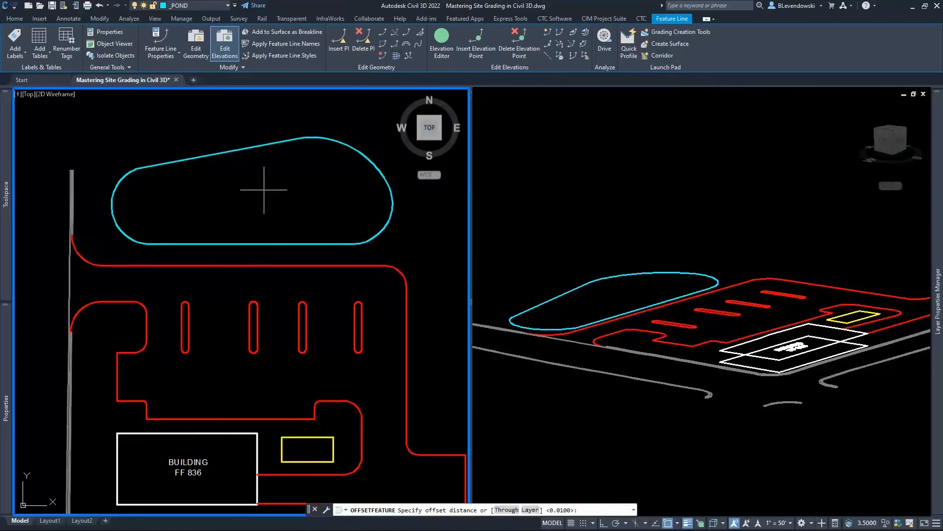
pyautogui.scroll(2, 236, 185)
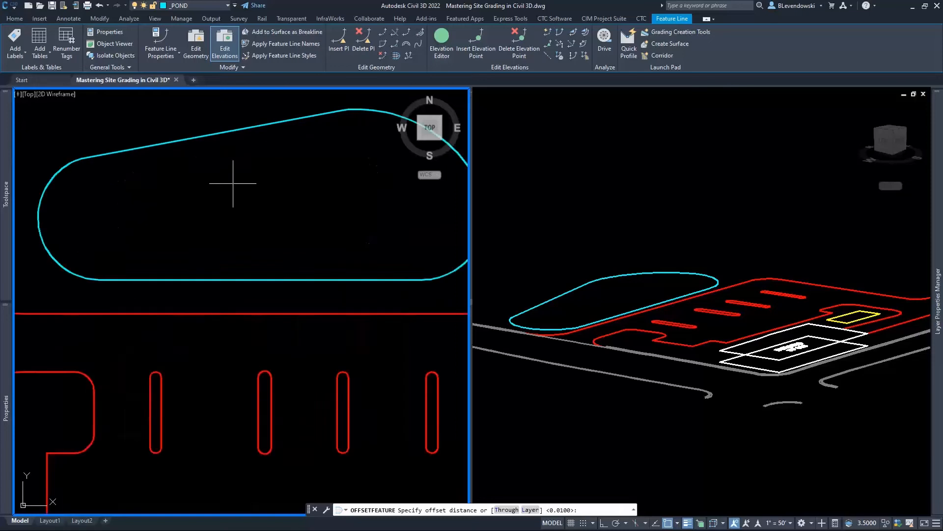
pyautogui.scroll(-2, 232, 185)
pyautogui.moveTo(271, 195); pyautogui.dragTo(256, 232, button='middle')
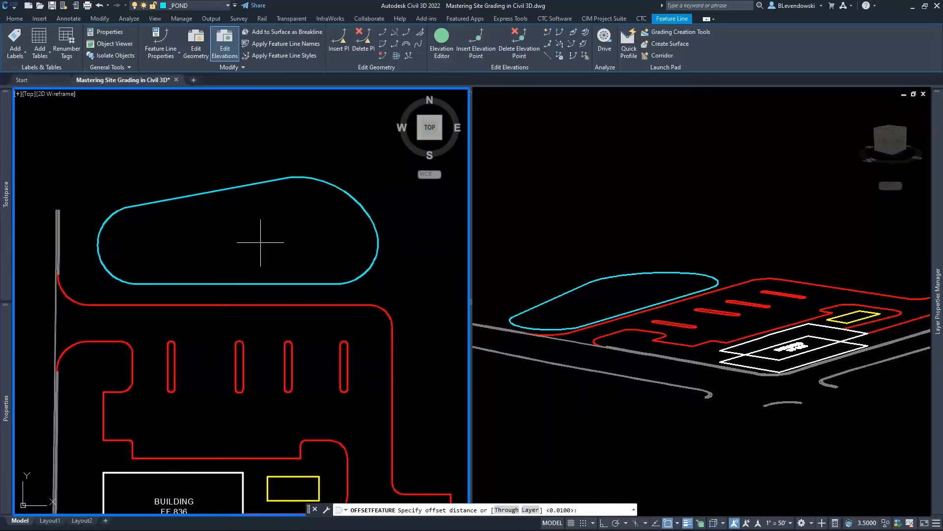
pyautogui.press('Return')
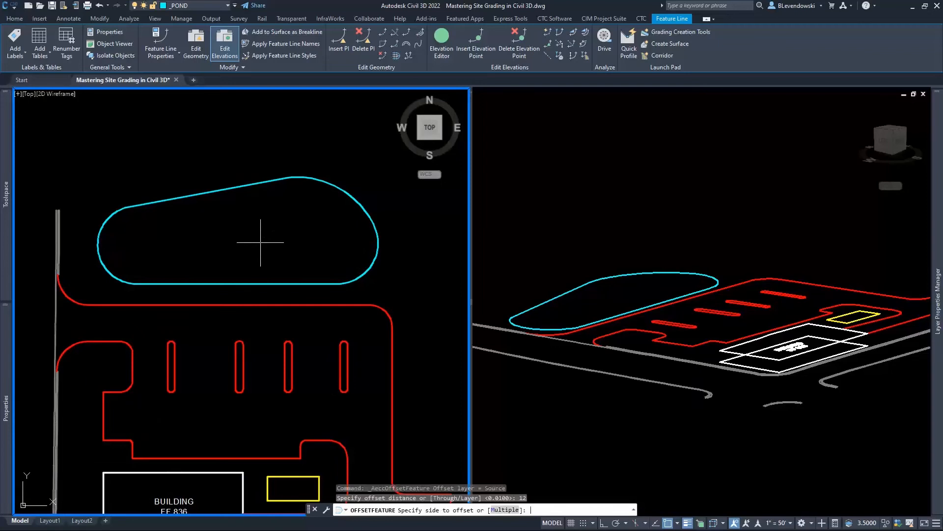
pyautogui.click(262, 239)
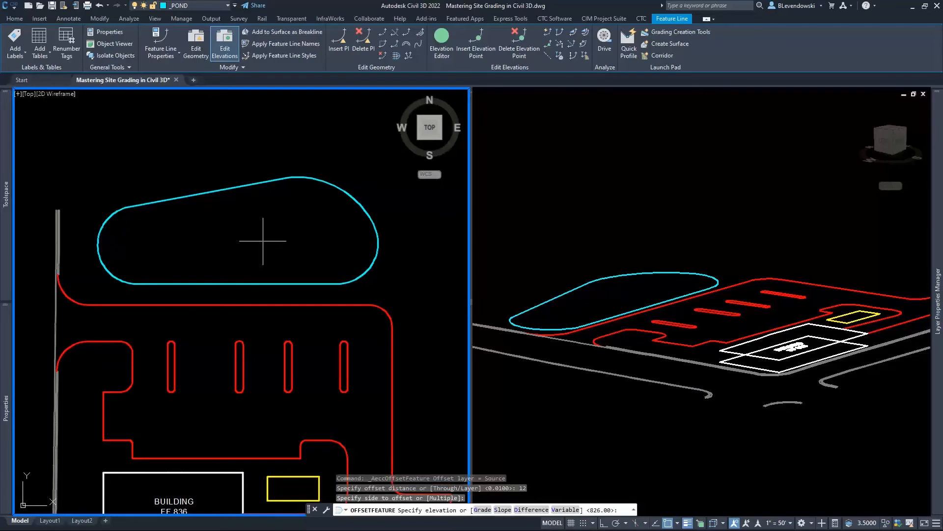
pyautogui.press('Return')
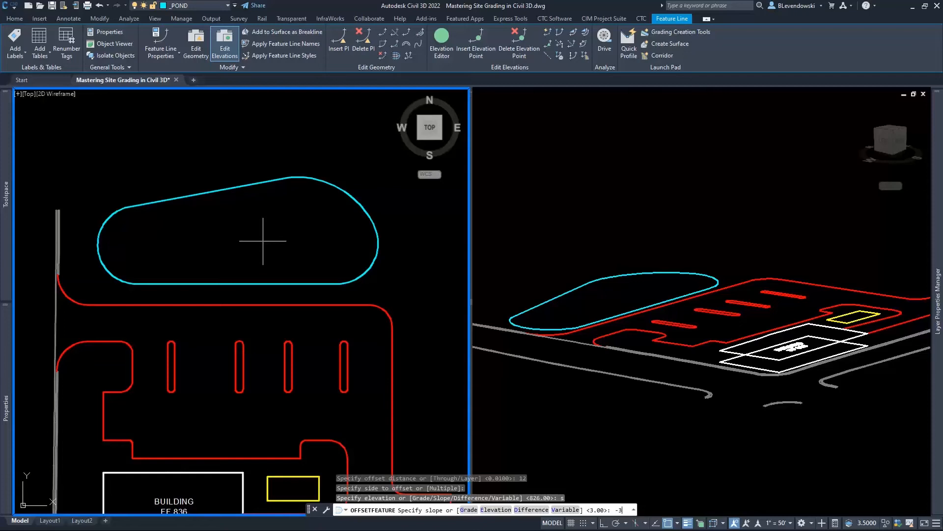
pyautogui.press('Return')
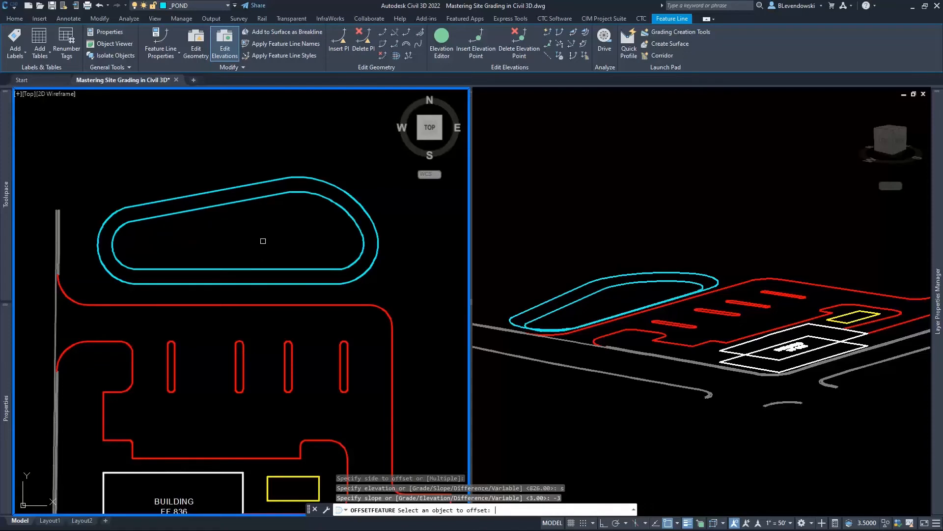
pyautogui.click(580, 220)
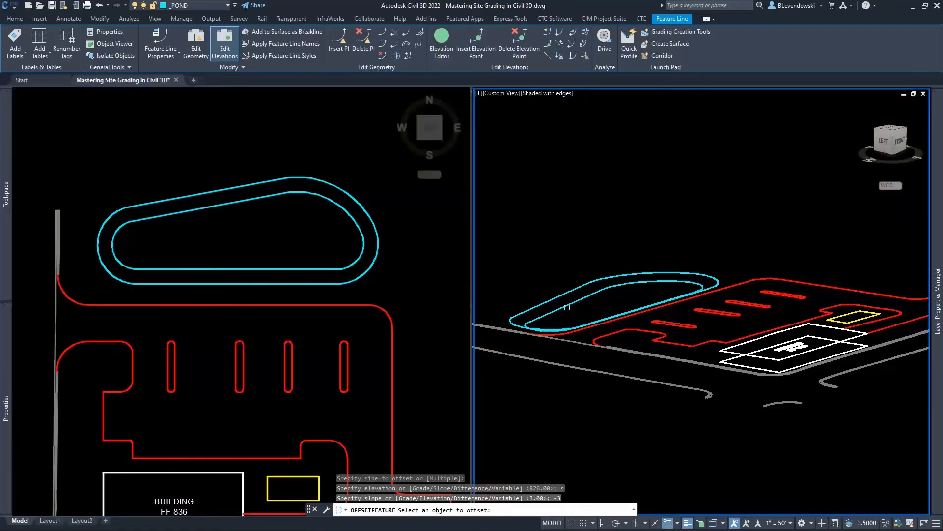
pyautogui.click(273, 229)
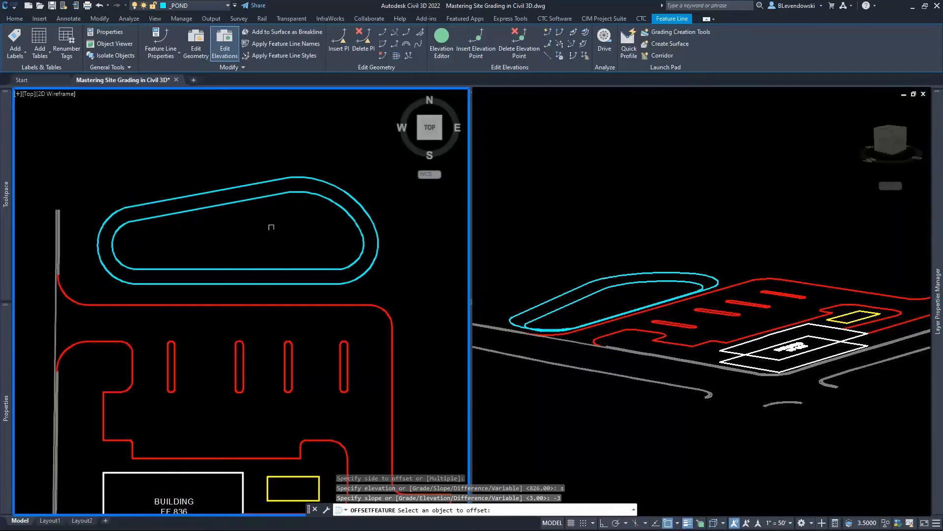
pyautogui.press('Escape')
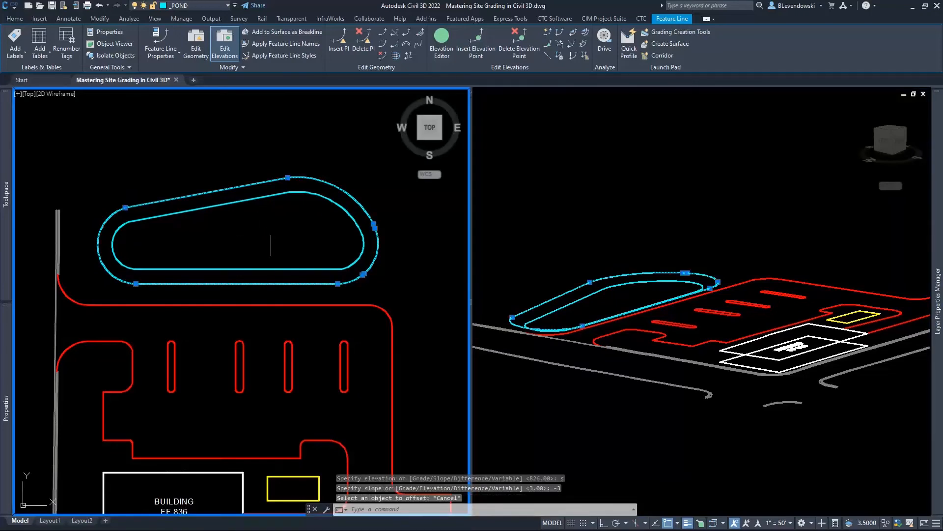
pyautogui.press('Escape')
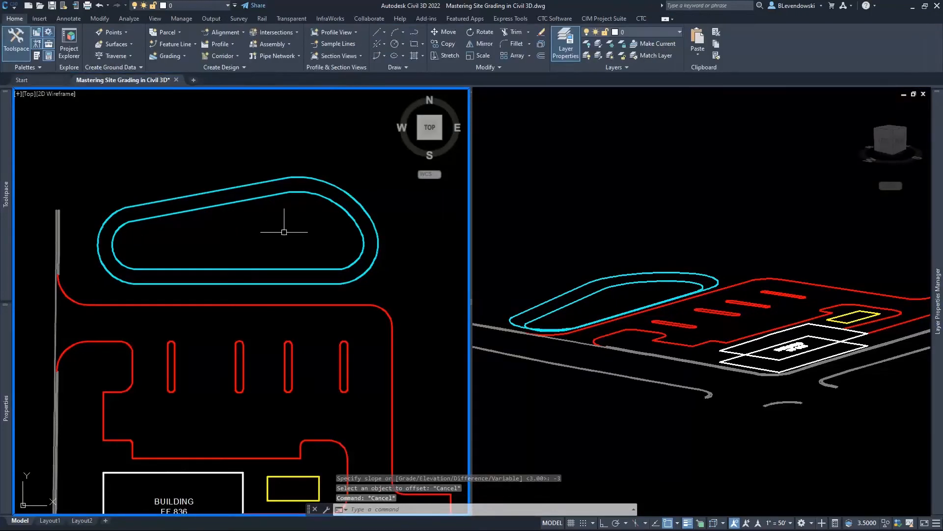
# Step: Create a stepped offset of the inner pond line 3 ft further inward, using a slope of -10
pyautogui.press('Return')
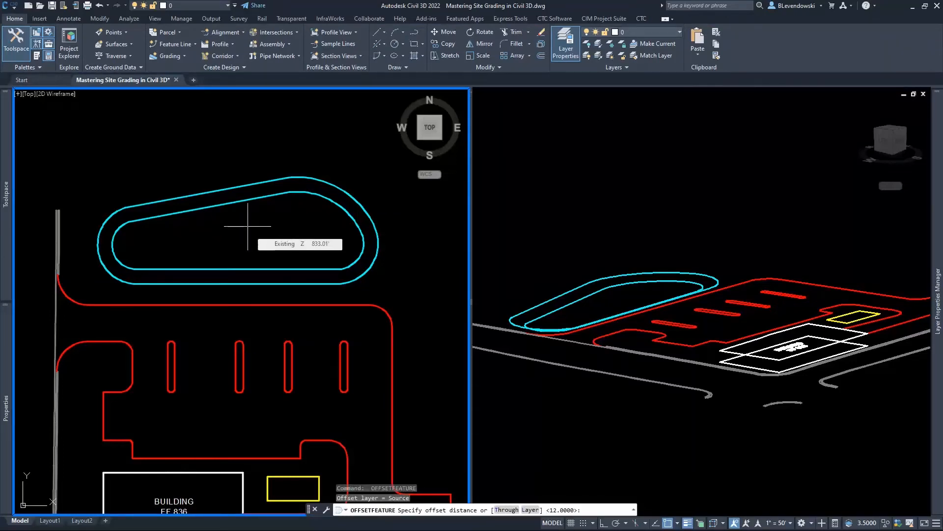
pyautogui.write('3')
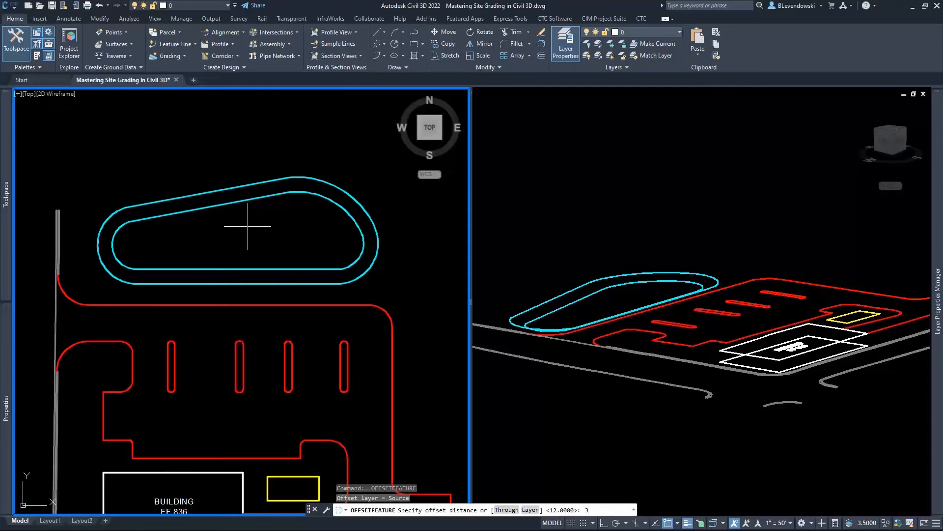
pyautogui.press('Return')
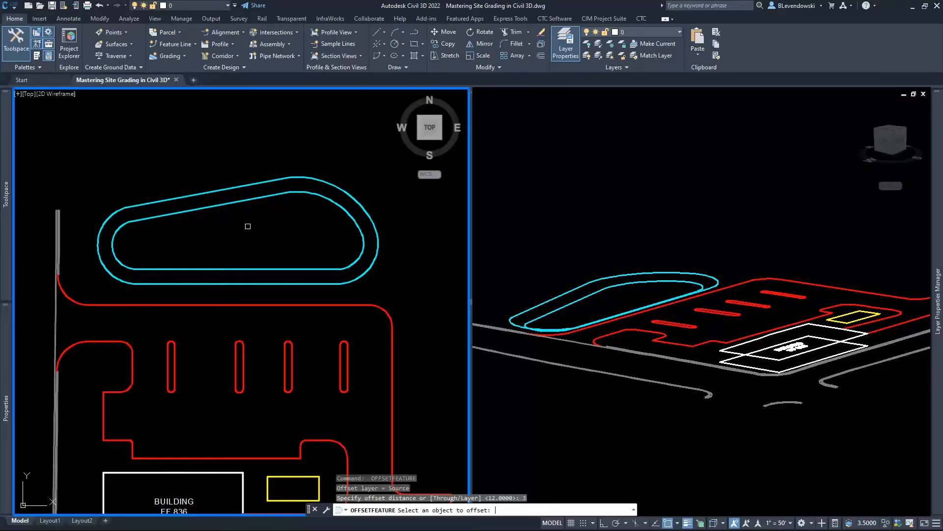
pyautogui.click(219, 203)
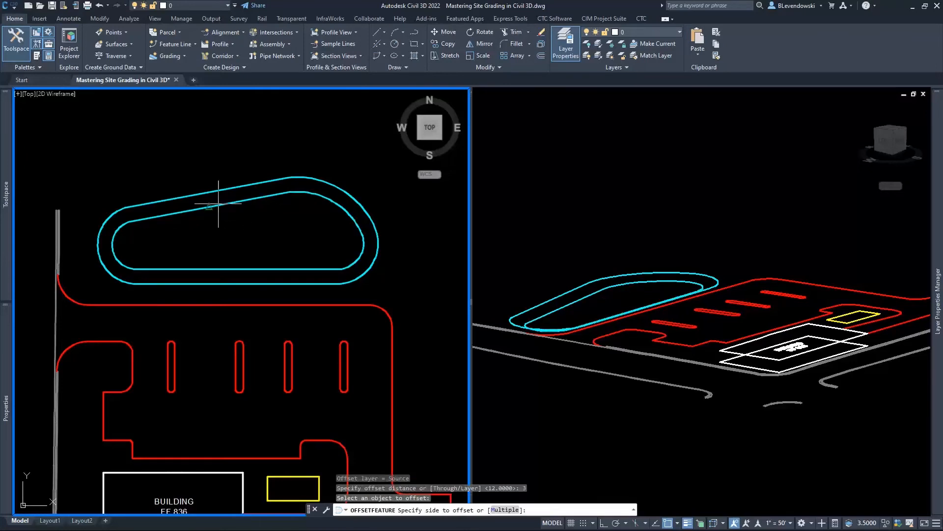
pyautogui.click(252, 237)
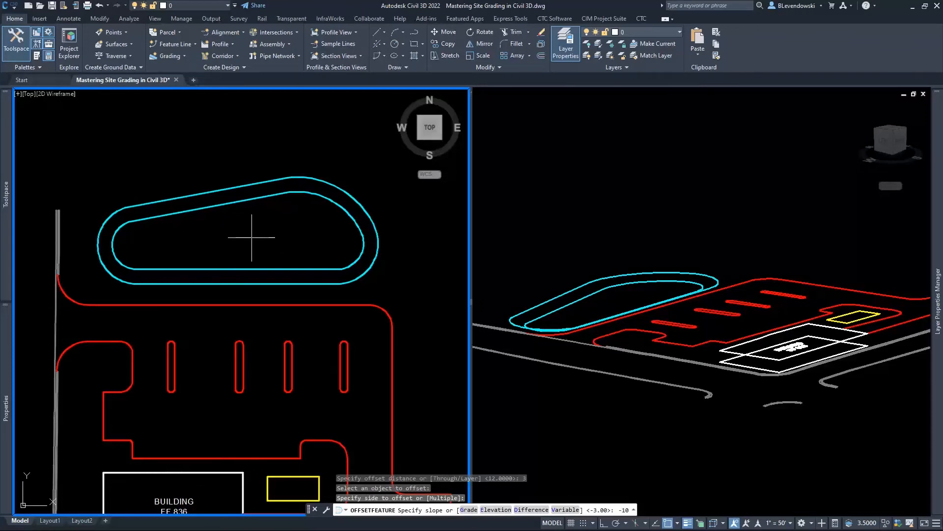
pyautogui.write('-10')
pyautogui.press('Return')
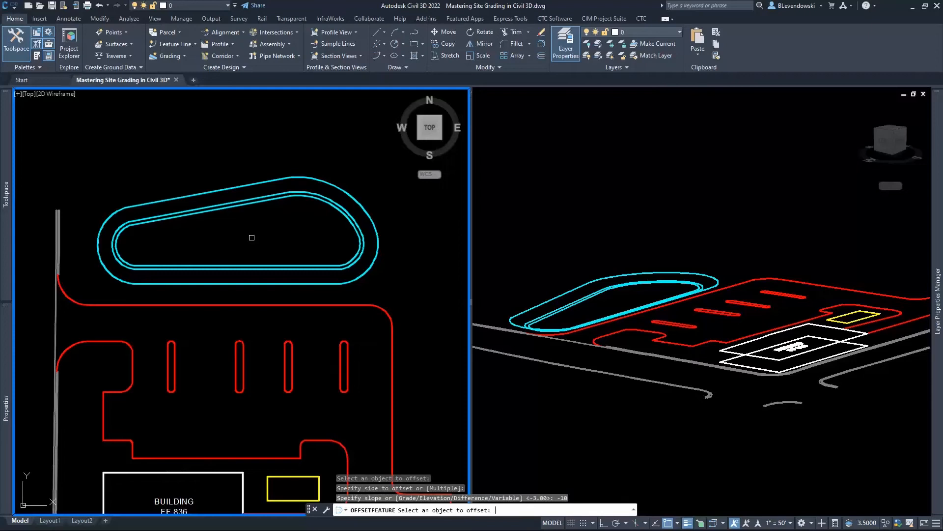
pyautogui.press('Return')
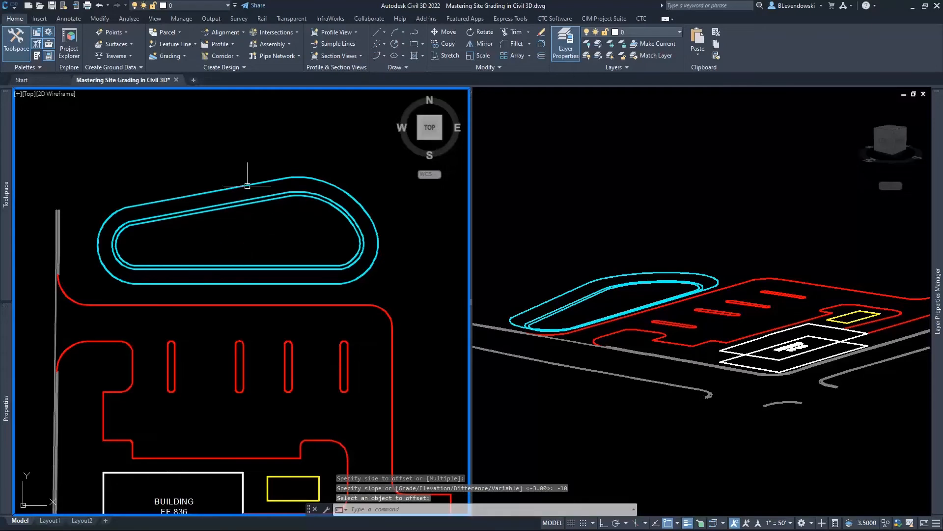
# Step: Create a stepped offset of the innermost pond line 12 ft further inward, using a slope of -3
pyautogui.scroll(2, 253, 212)
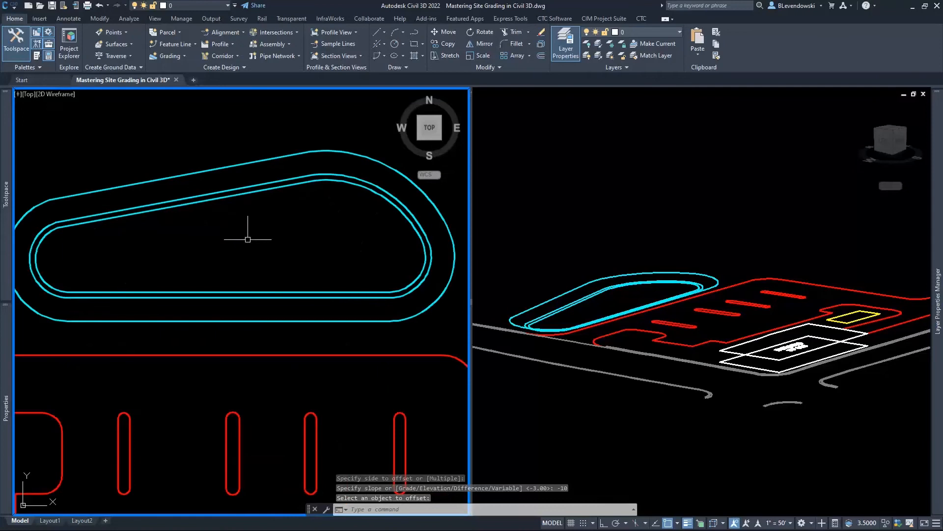
pyautogui.press('Return')
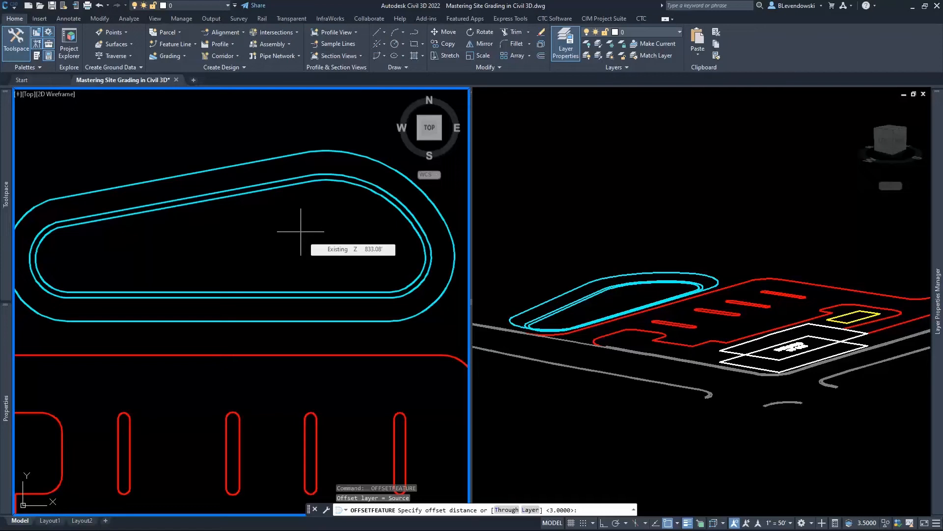
pyautogui.write('12')
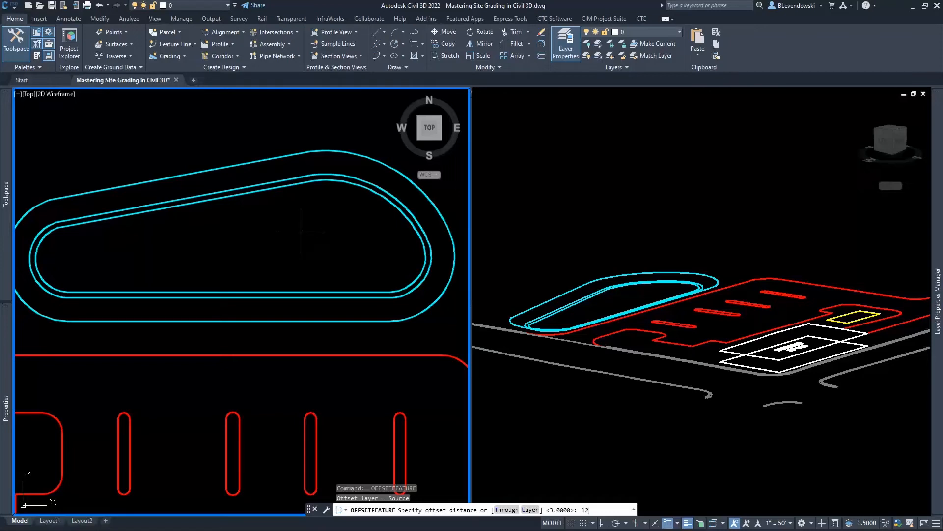
pyautogui.press('Return')
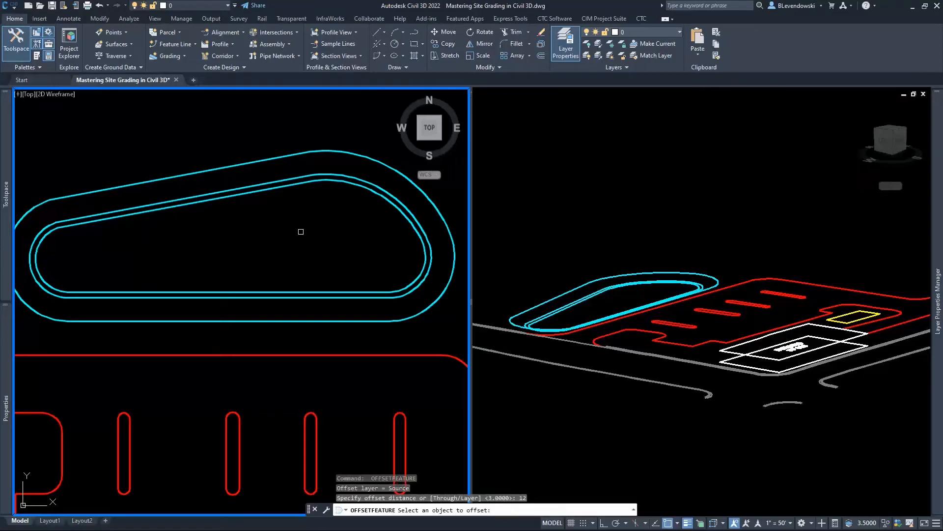
pyautogui.click(238, 196)
pyautogui.click(273, 230)
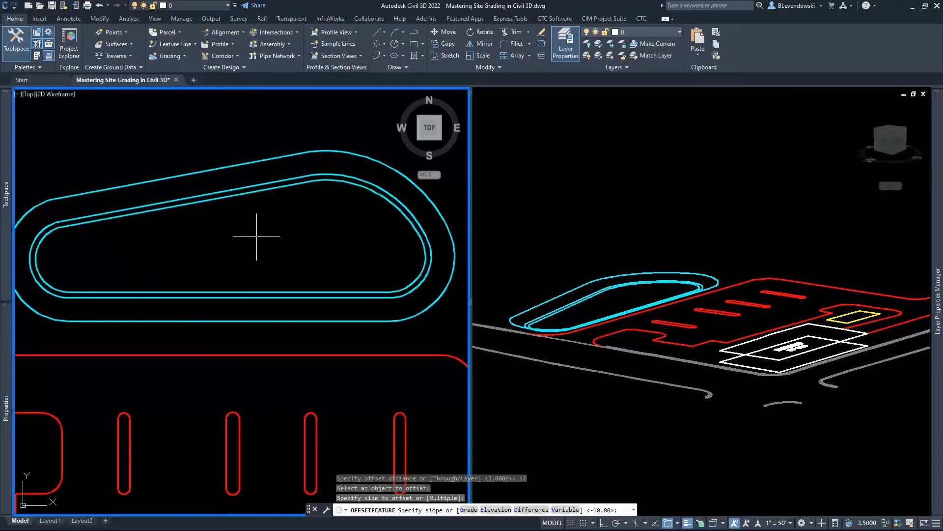
pyautogui.write('-3')
pyautogui.press('Return')
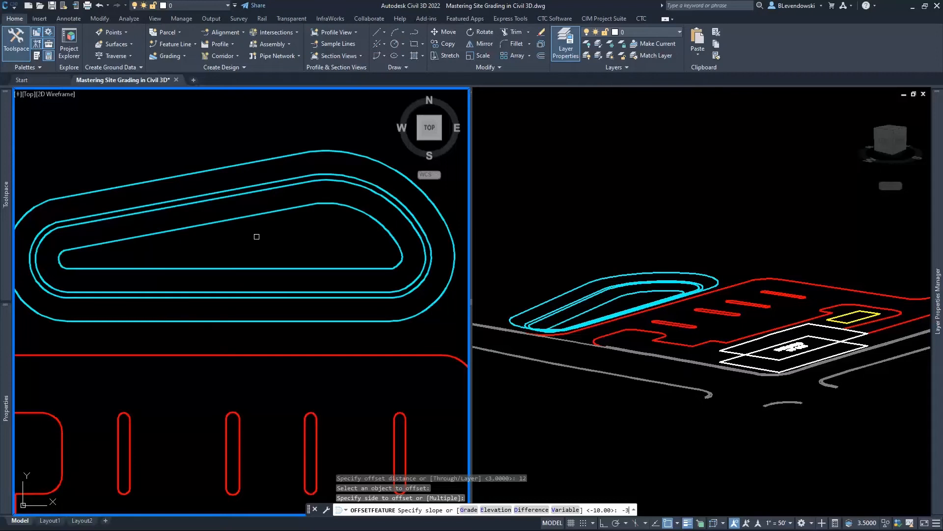
pyautogui.press('Escape')
pyautogui.press('Escape')
pyautogui.press('Escape')
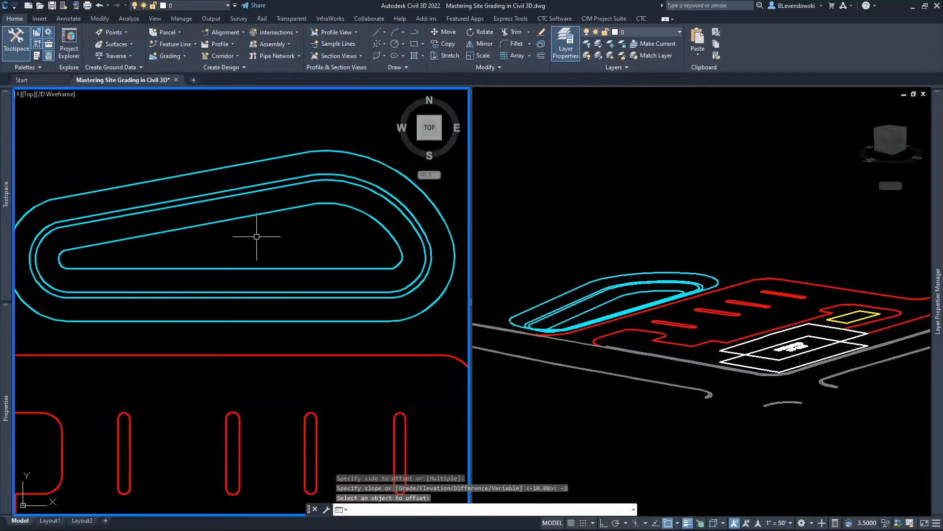
# Step: Select the four pond feature lines and start adding them to the FG surface as breaklines with the description "pond"
pyautogui.scroll(-2, 315, 215)
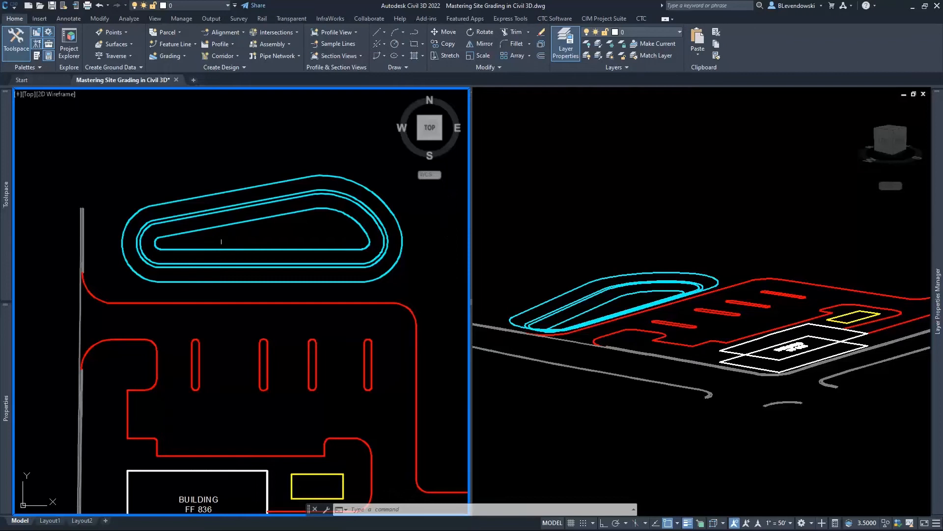
pyautogui.scroll(2, 236, 227)
pyautogui.scroll(-2, 246, 236)
pyautogui.click(314, 140)
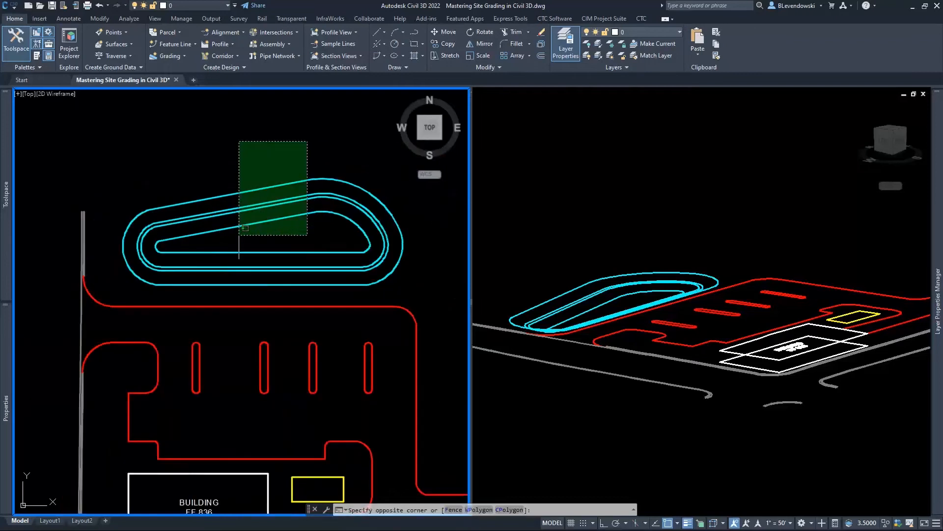
pyautogui.click(236, 245)
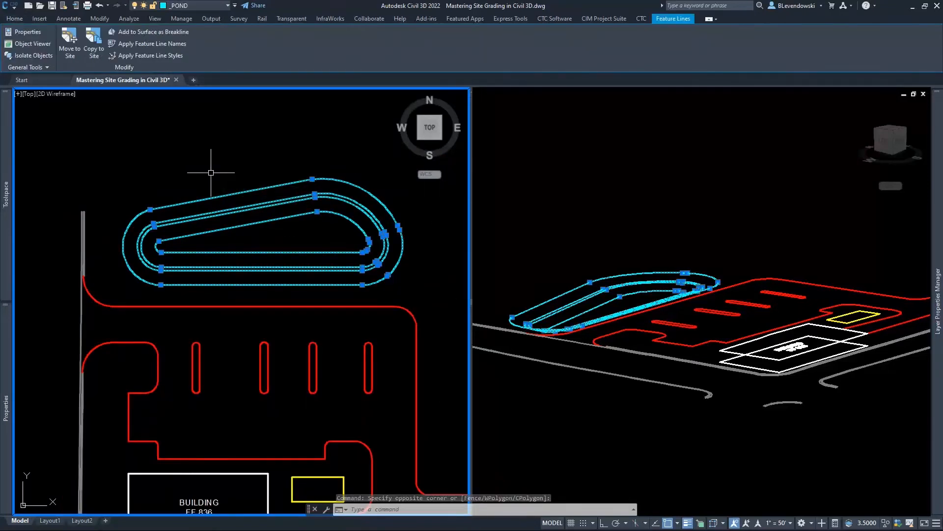
pyautogui.rightClick(211, 159)
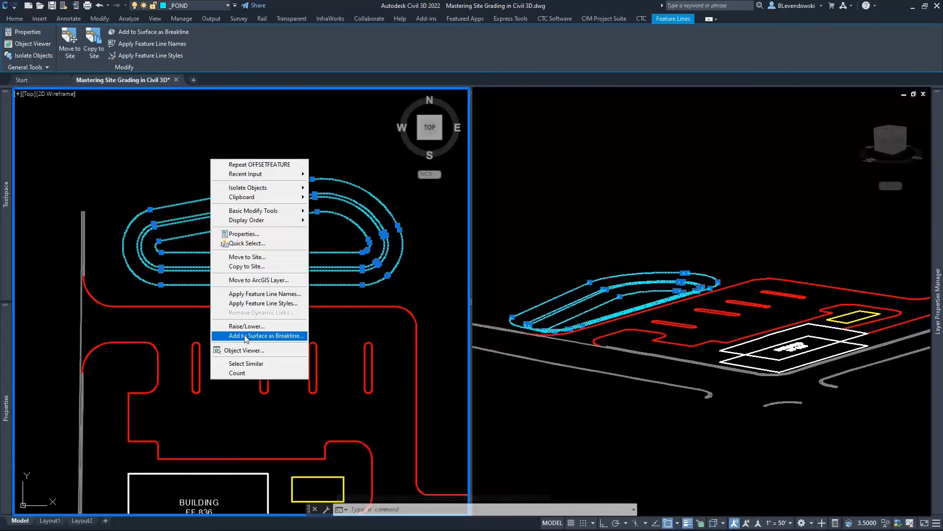
pyautogui.click(265, 336)
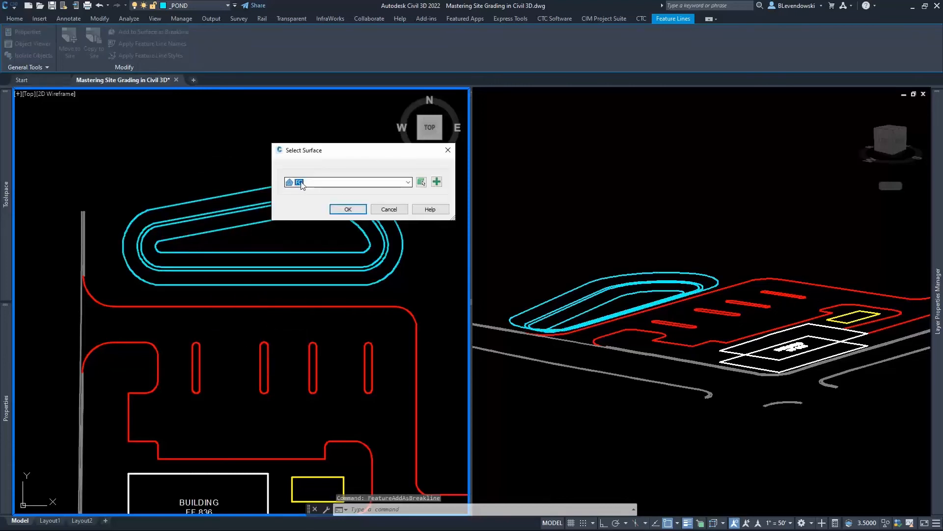
pyautogui.click(349, 212)
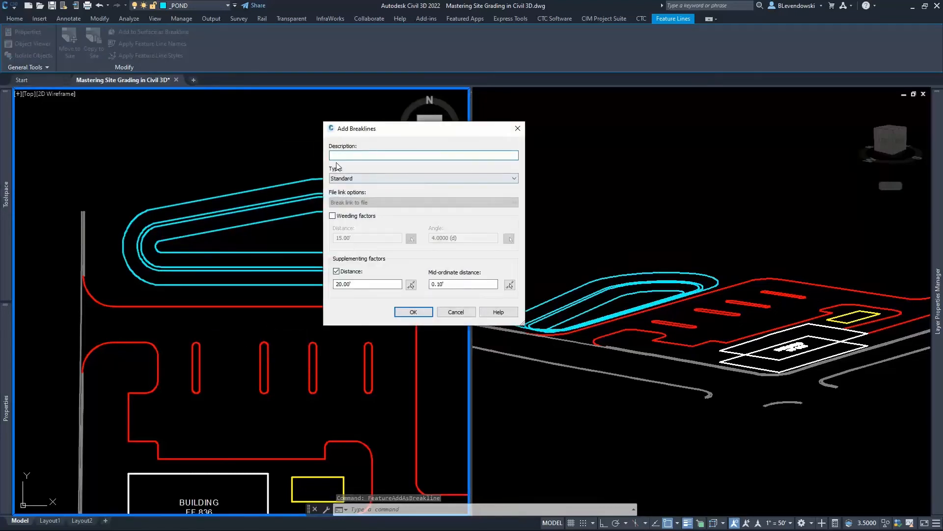
pyautogui.write('pond')
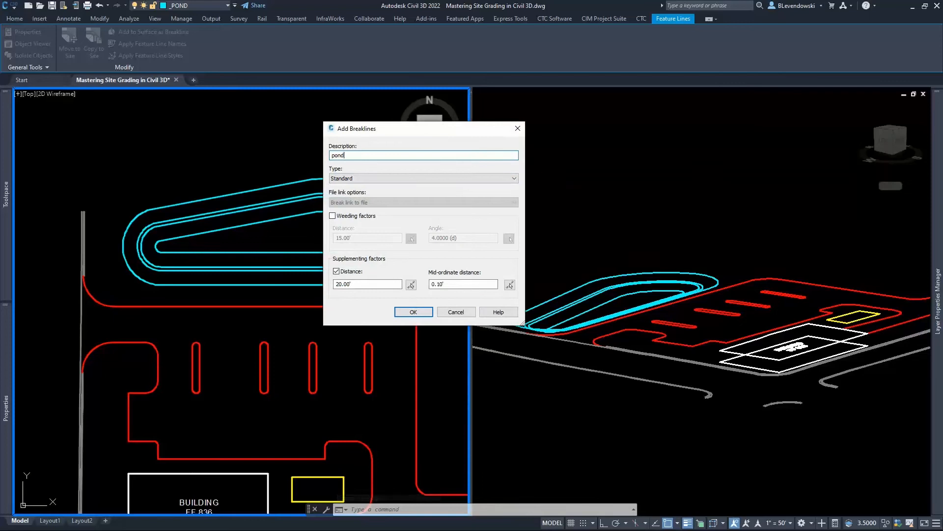
pyautogui.moveTo(406, 124); pyautogui.dragTo(384, 165)
pyautogui.doubleClick(337, 195)
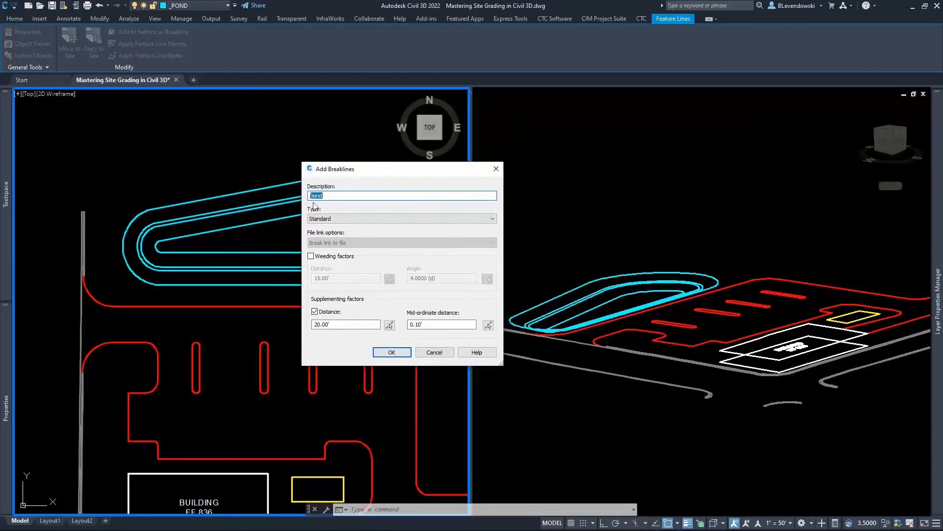
pyautogui.click(339, 196)
pyautogui.moveTo(397, 175); pyautogui.dragTo(465, 106)
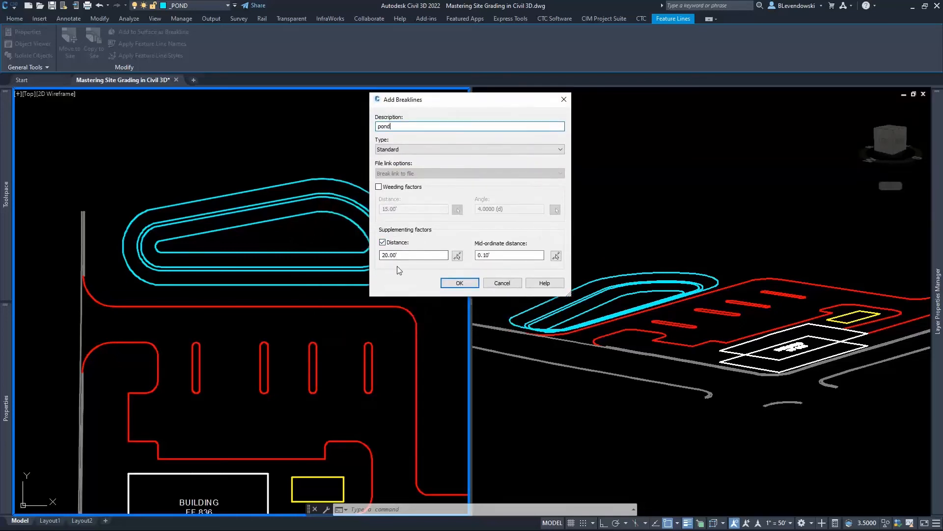
# Step: Turn off the supplementing distance, set the mid-ordinate distance to 1 ft and create the pond breaklines
pyautogui.click(383, 243)
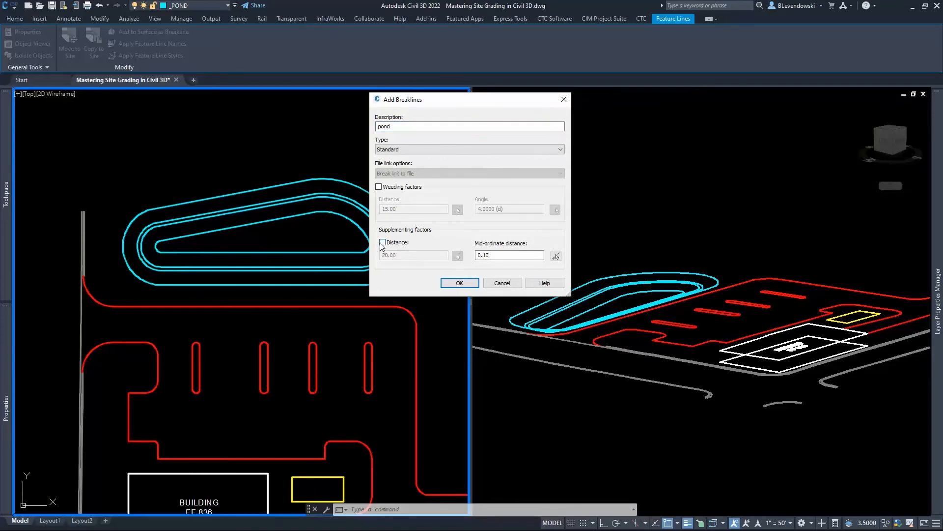
pyautogui.doubleClick(486, 255)
pyautogui.write('1')
pyautogui.press('Tab')
pyautogui.click(496, 254)
pyautogui.click(456, 282)
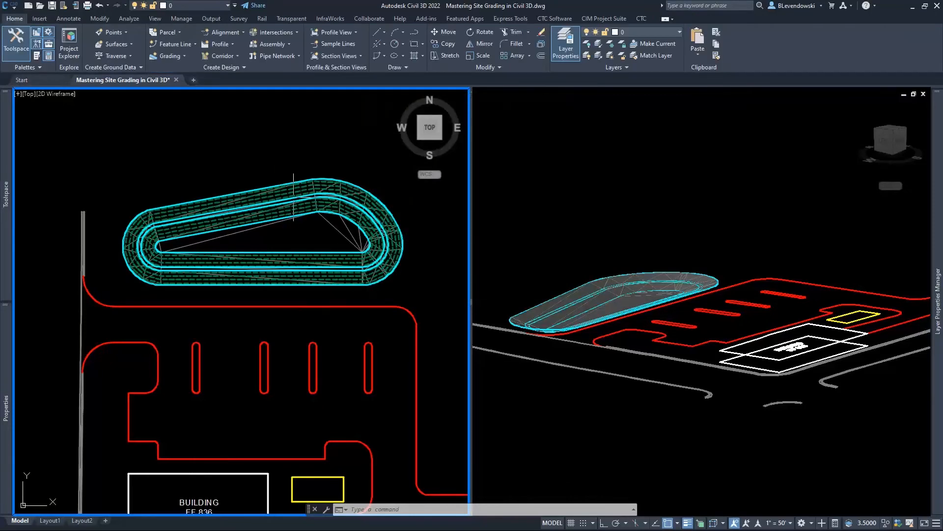
# Step: Examine the surface triangulation and contours around the pond's curves and straight sides in the 3D and plan views
pyautogui.click(589, 270)
pyautogui.scroll(5, 604, 285)
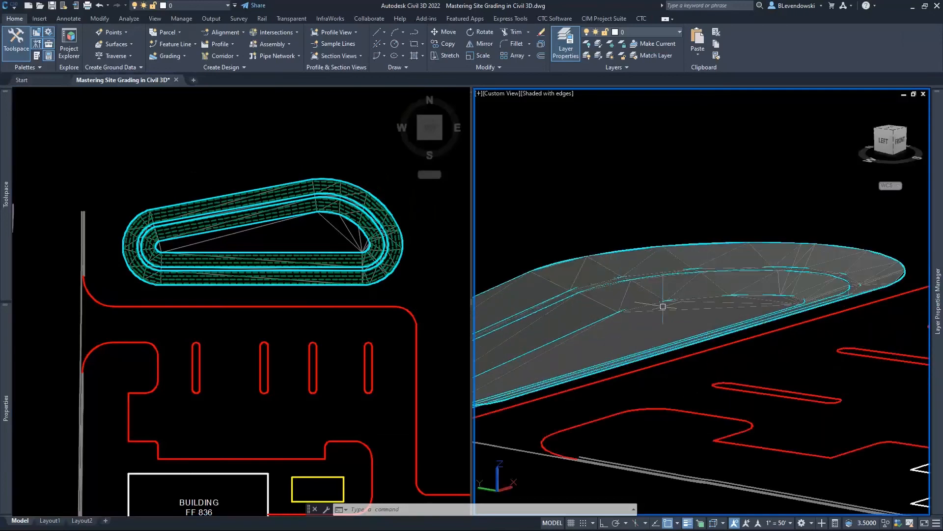
pyautogui.scroll(-2, 746, 303)
pyautogui.click(227, 195)
pyautogui.scroll(6, 135, 270)
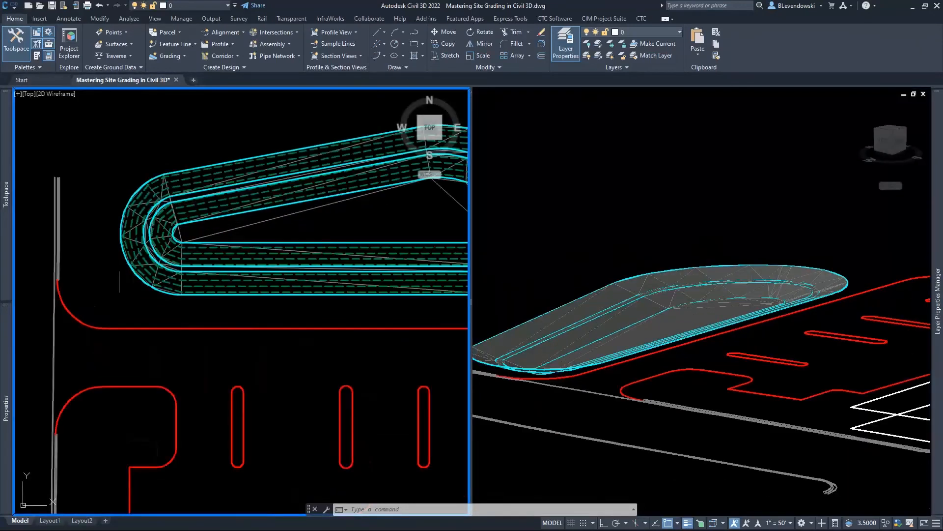
pyautogui.moveTo(266, 229)
pyautogui.mouseDown(button='middle')
pyautogui.moveTo(236, 293)
pyautogui.moveTo(194, 339)
pyautogui.mouseUp(button='middle')
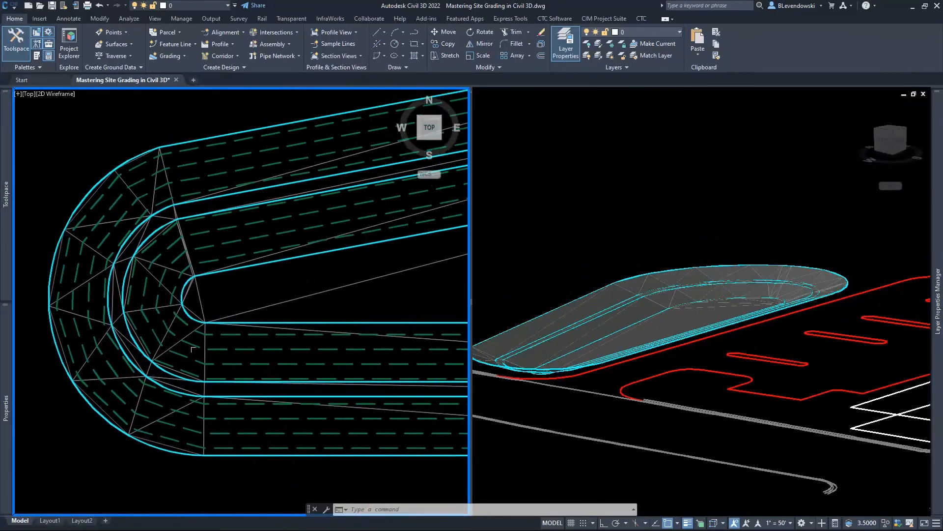
pyautogui.scroll(-2, 200, 328)
pyautogui.moveTo(345, 296); pyautogui.dragTo(380, 268, button='middle')
pyautogui.moveTo(203, 332)
pyautogui.mouseDown(button='middle')
pyautogui.moveTo(209, 307)
pyautogui.moveTo(205, 324)
pyautogui.mouseUp(button='middle')
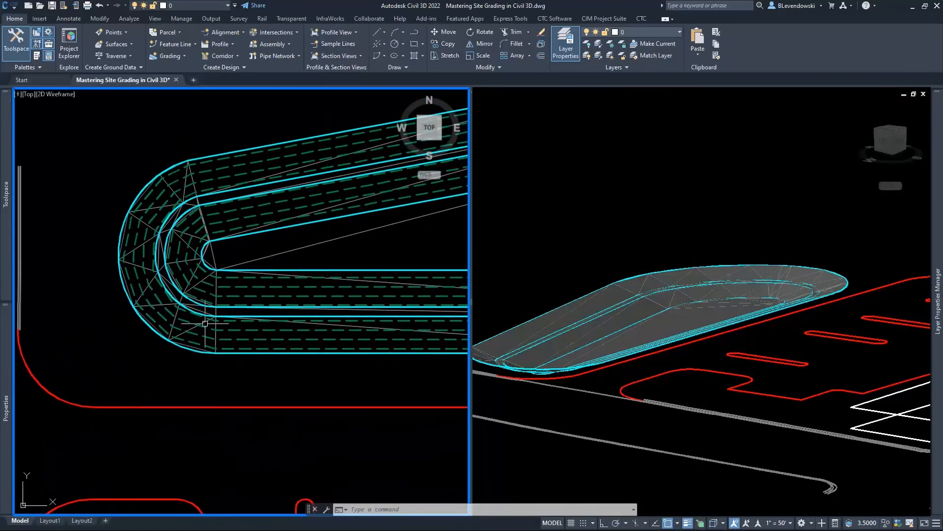
pyautogui.scroll(3, 171, 348)
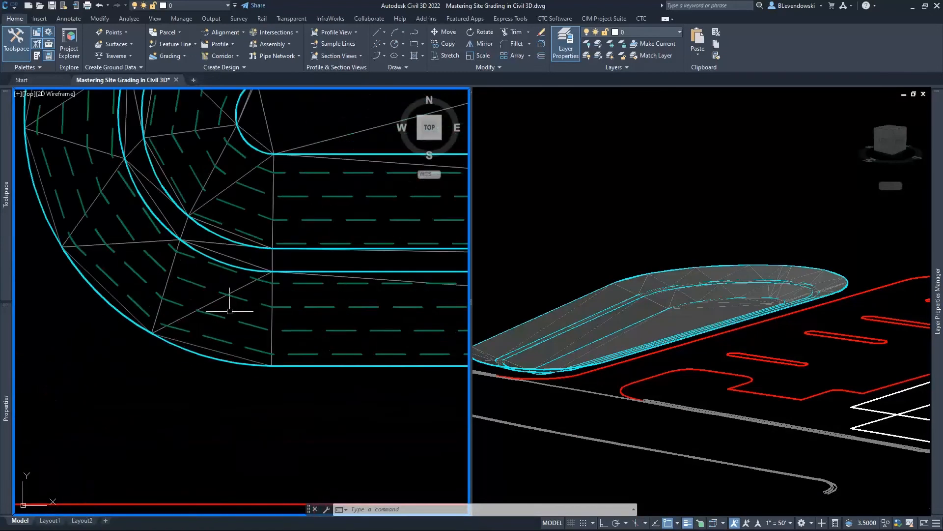
pyautogui.scroll(-4, 308, 312)
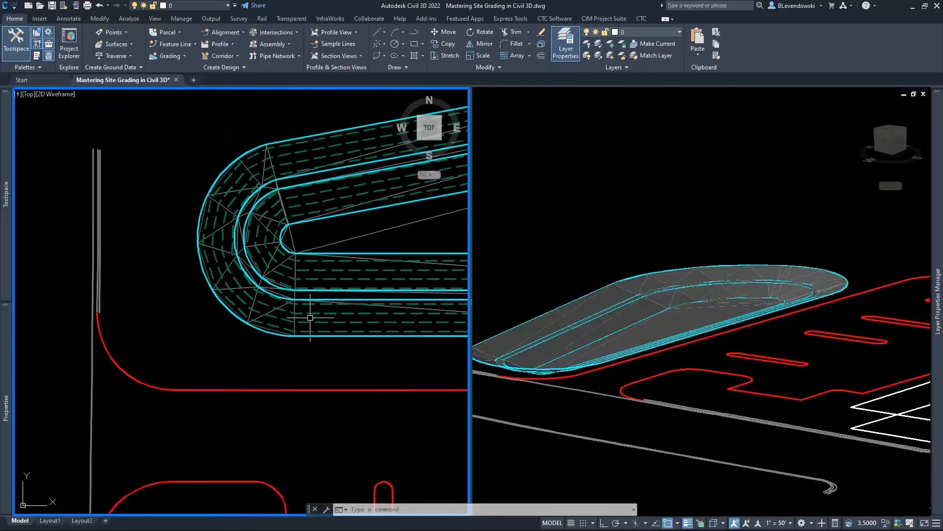
pyautogui.scroll(5, 212, 276)
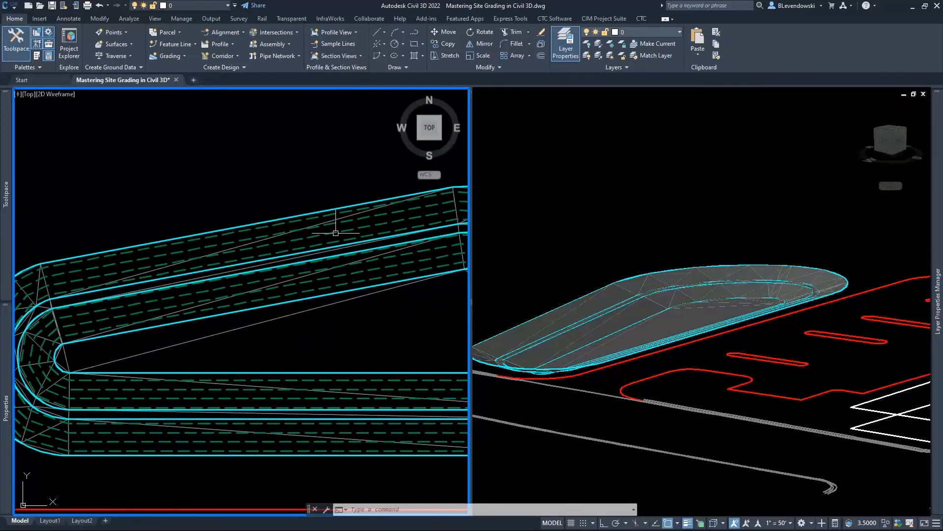
pyautogui.moveTo(187, 366); pyautogui.dragTo(287, 301, button='middle')
# Step: Remove the pond breakline operation from the FG surface definition and rebuild the surface
pyautogui.press('Escape')
pyautogui.click(276, 280)
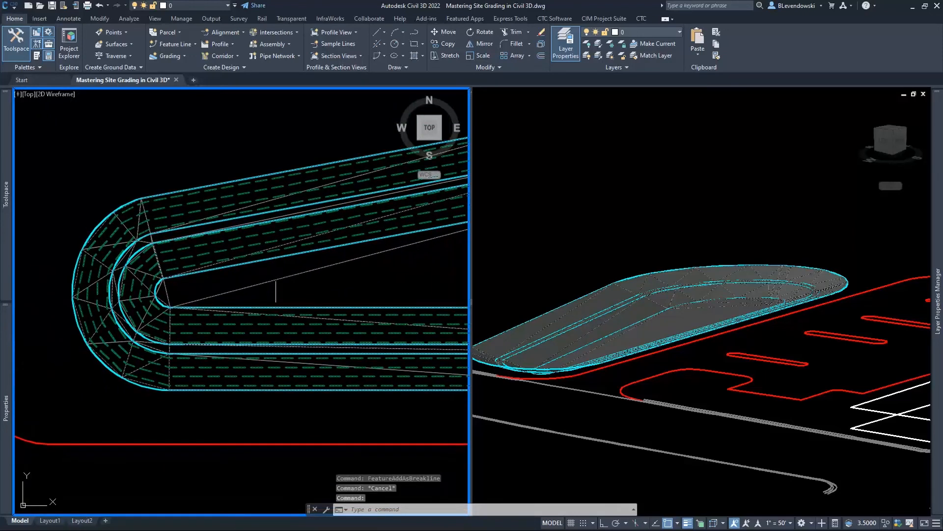
pyautogui.rightClick(254, 281)
pyautogui.click(313, 393)
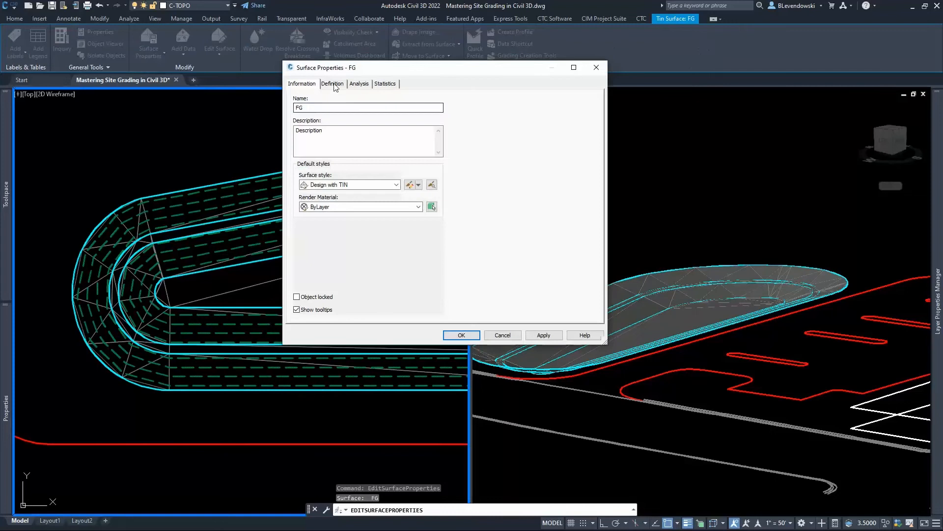
pyautogui.click(334, 85)
pyautogui.rightClick(343, 230)
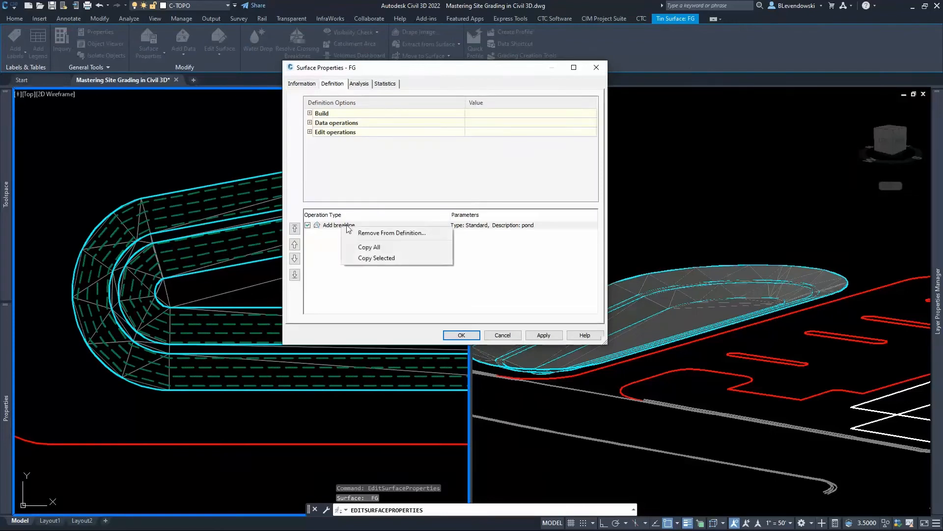
pyautogui.click(366, 231)
pyautogui.click(472, 229)
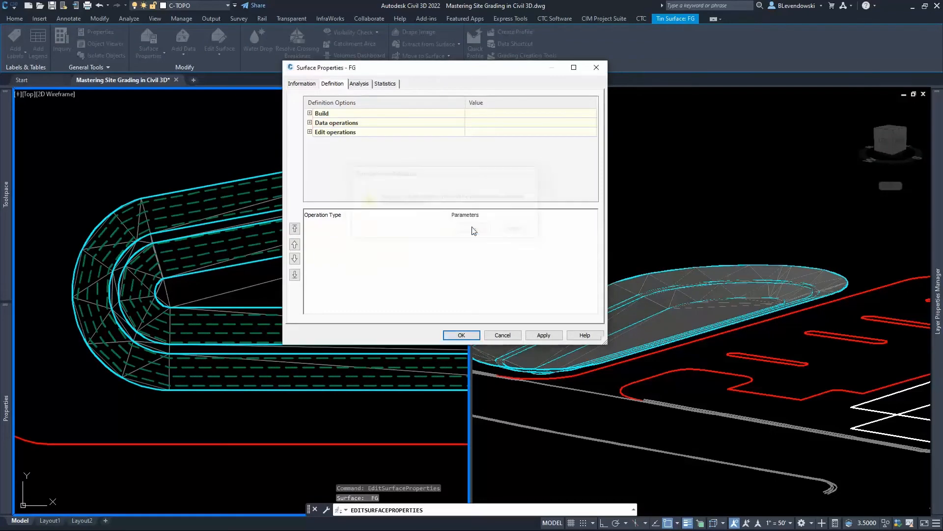
pyautogui.click(455, 335)
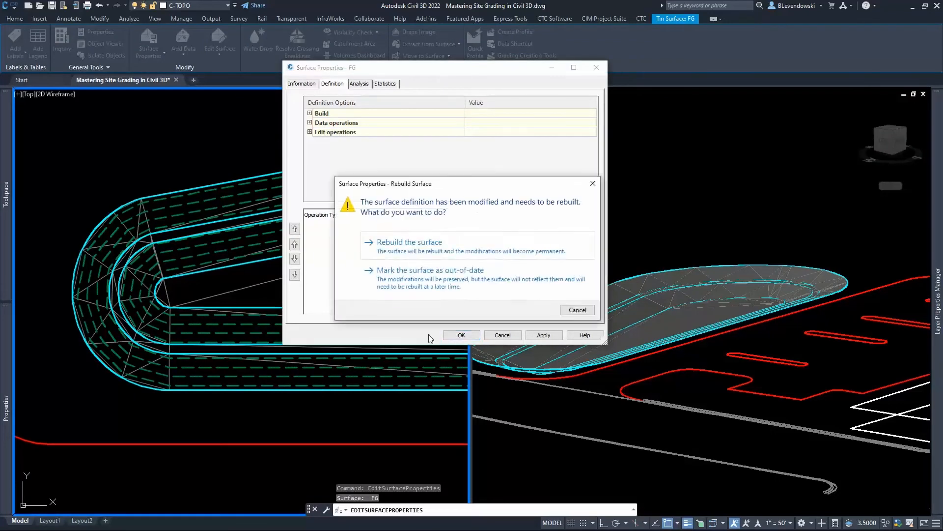
pyautogui.click(410, 252)
pyautogui.press('Escape')
# Step: Select the four pond feature lines and start adding them as breaklines to the FG surface
pyautogui.click(286, 126)
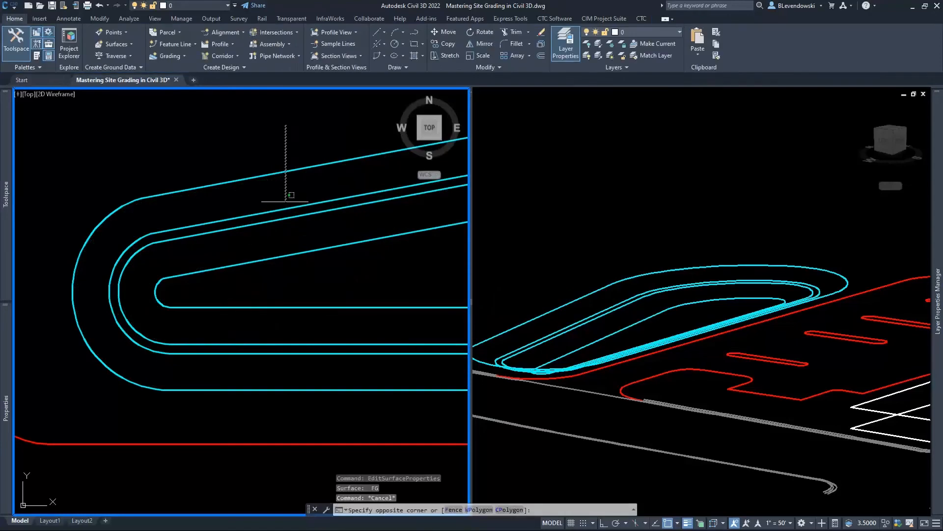
pyautogui.click(239, 299)
pyautogui.rightClick(247, 285)
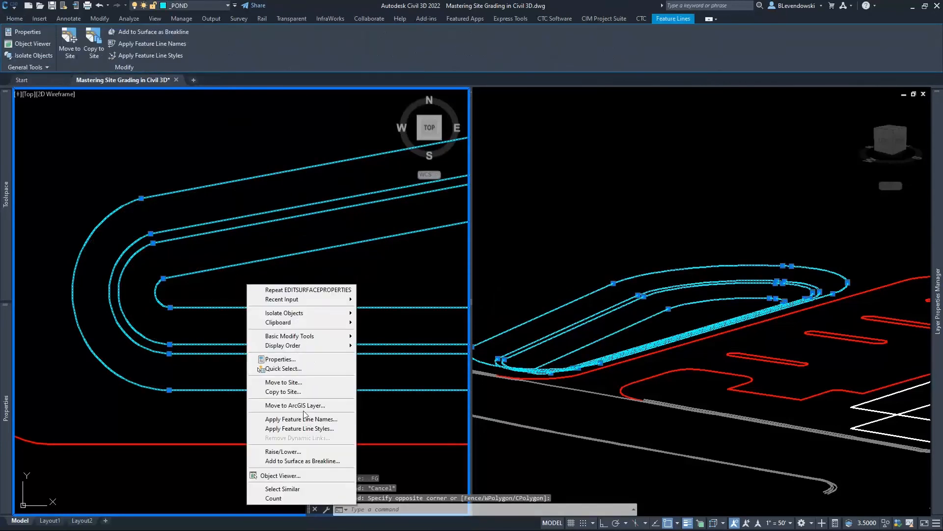
pyautogui.click(283, 462)
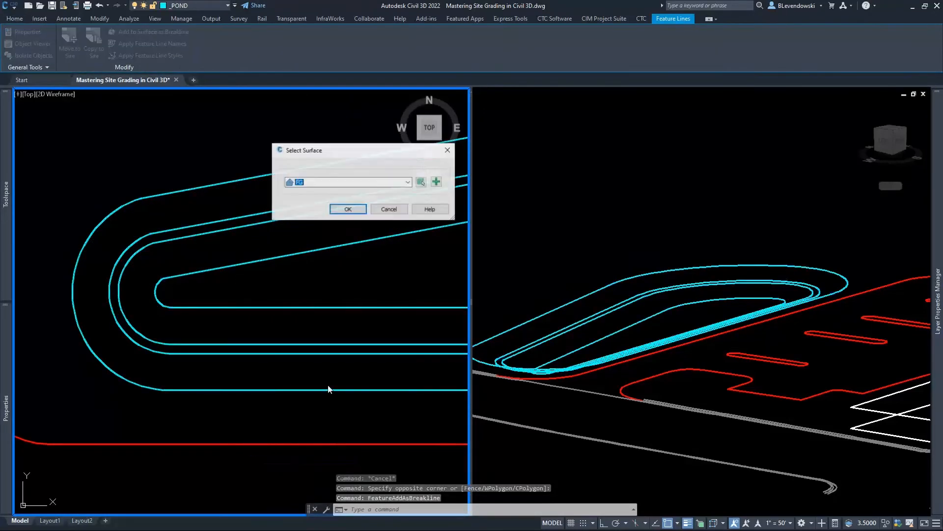
pyautogui.click(340, 208)
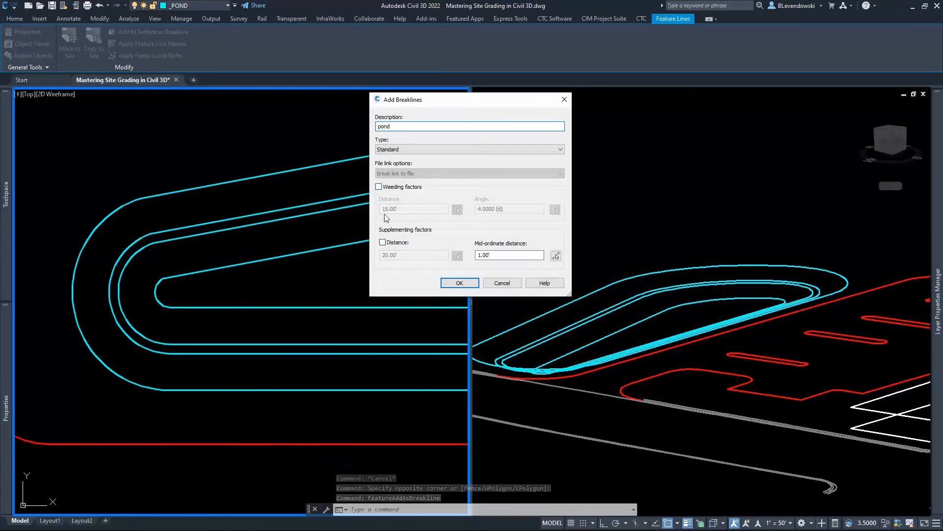
# Step: Turn on the supplementing distance, reduce the mid-ordinate distance and create the "pond" breaklines
pyautogui.click(382, 242)
pyautogui.click(382, 242)
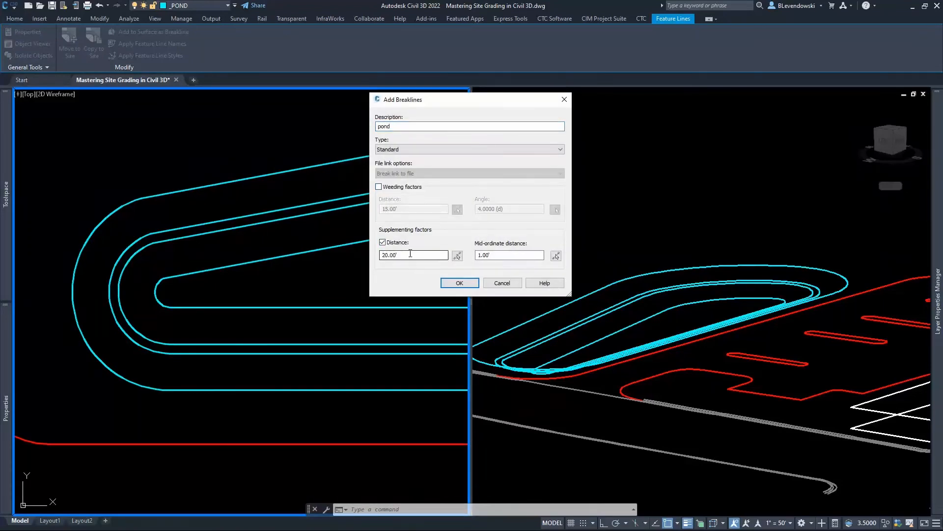
pyautogui.moveTo(410, 253); pyautogui.dragTo(338, 259)
pyautogui.click(511, 256)
pyautogui.write('.')
pyautogui.click(510, 255)
pyautogui.click(459, 283)
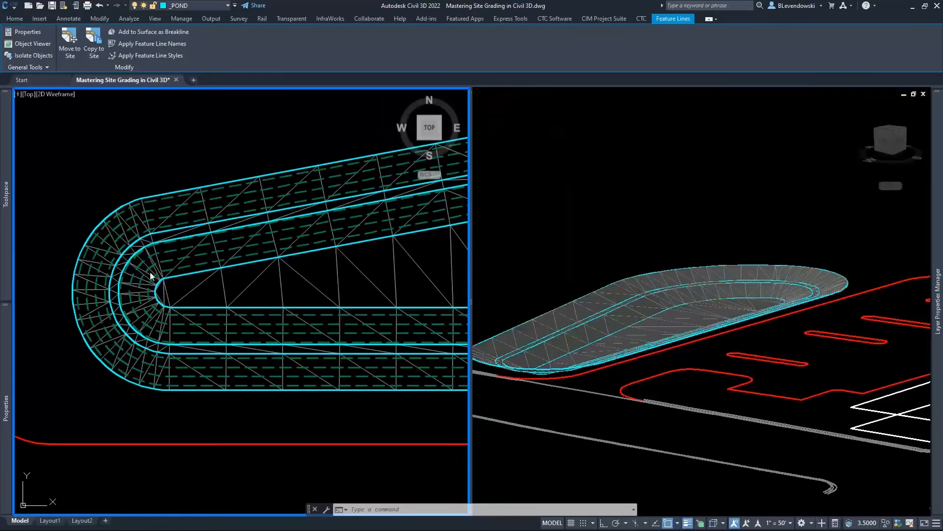
# Step: Inspect the triangulation around the pond, remove its breakline operation from the FG surface definition and rebuild the surface
pyautogui.scroll(3, 121, 364)
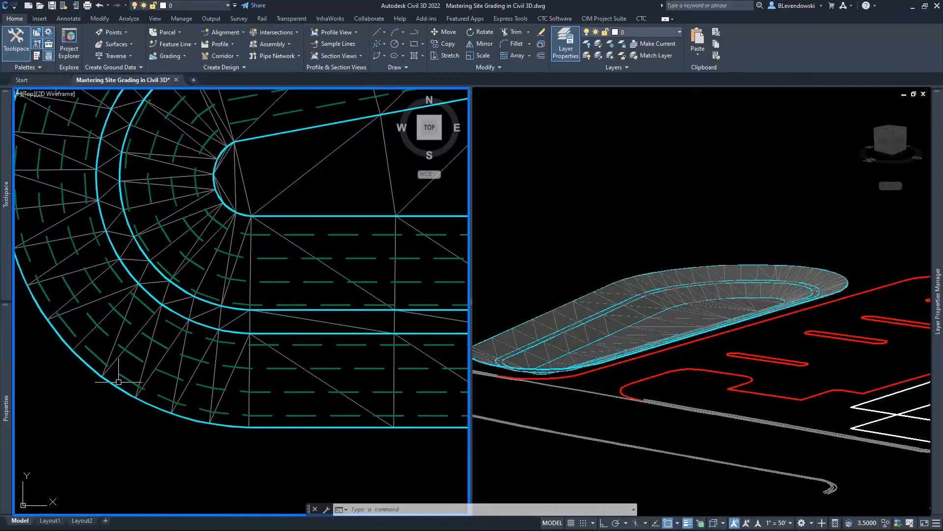
pyautogui.scroll(-3, 147, 295)
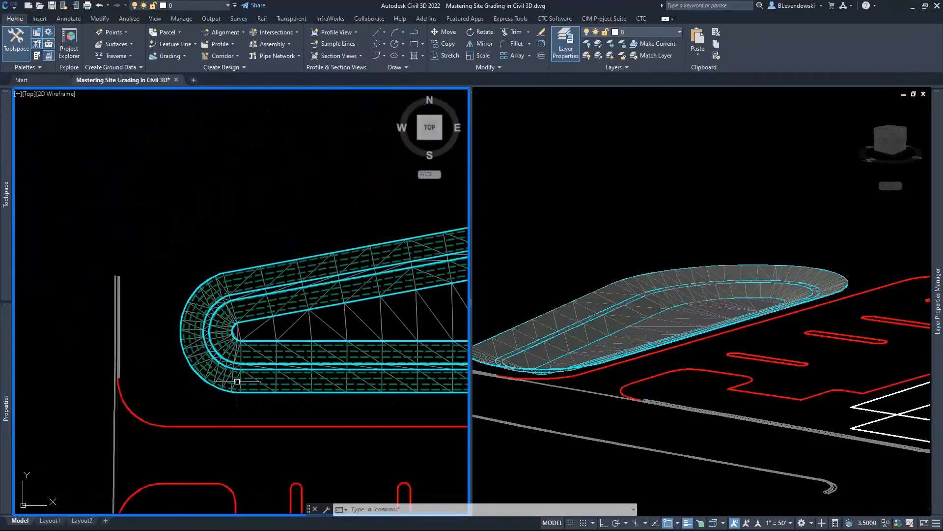
pyautogui.moveTo(378, 320); pyautogui.dragTo(246, 267, button='middle')
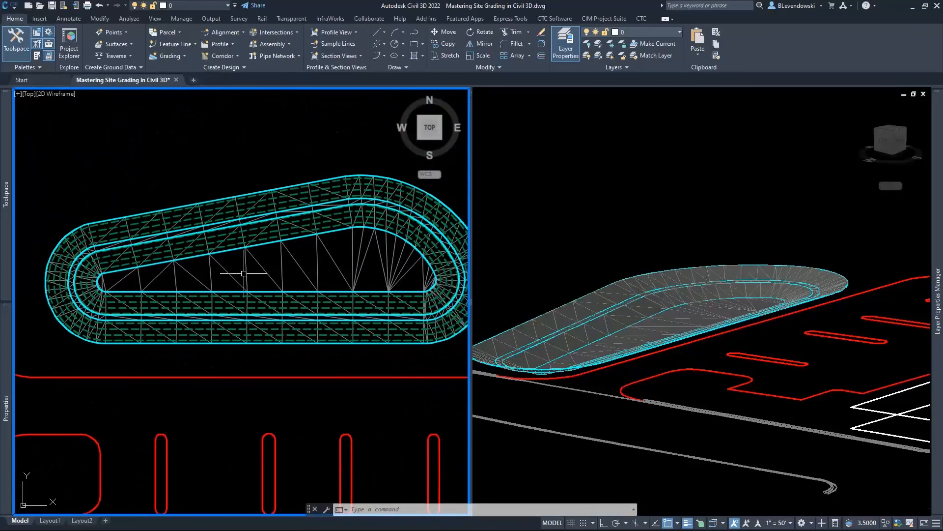
pyautogui.press('Escape')
pyautogui.press('Escape')
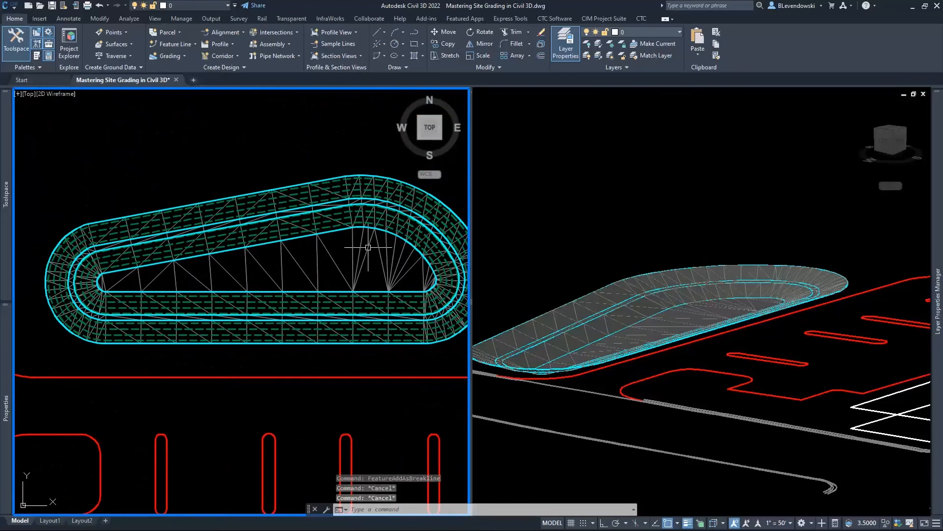
pyautogui.click(379, 259)
pyautogui.rightClick(379, 259)
pyautogui.click(423, 376)
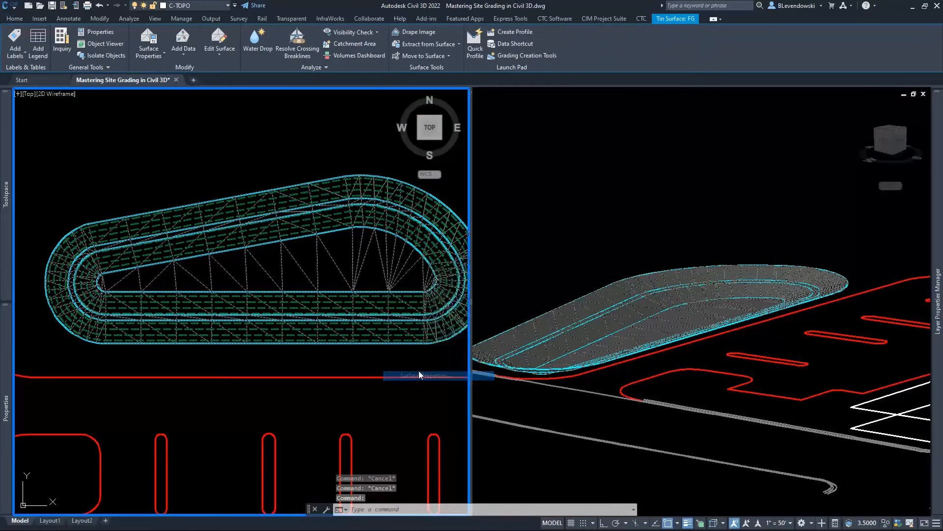
pyautogui.rightClick(348, 227)
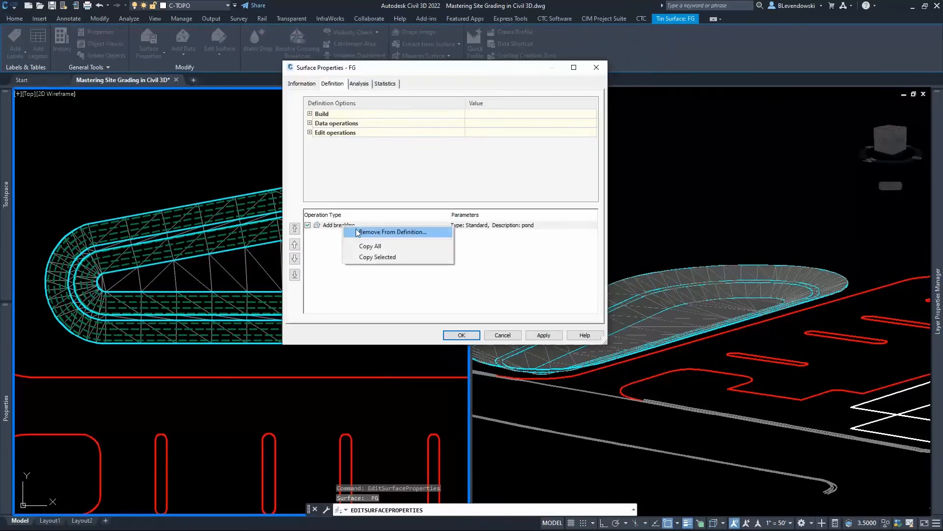
pyautogui.click(373, 237)
pyautogui.click(475, 229)
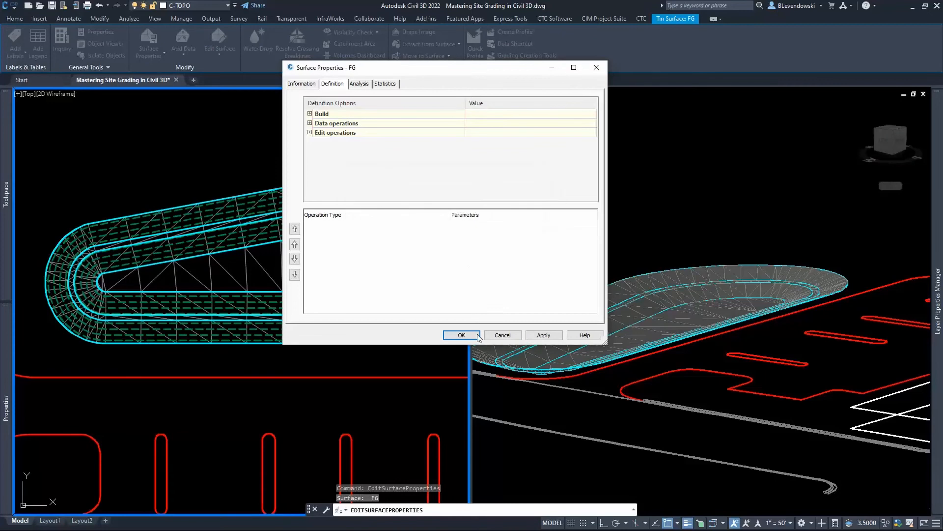
pyautogui.click(460, 335)
pyautogui.click(399, 243)
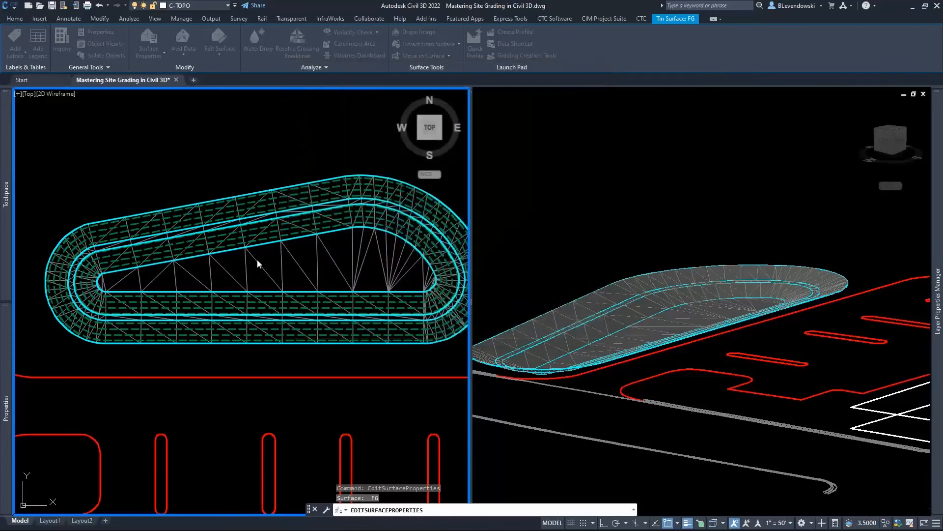
# Step: Delete the three inner pond feature lines, keeping only the outer pond feature line
pyautogui.press('Escape')
pyautogui.click(284, 252)
pyautogui.click(211, 210)
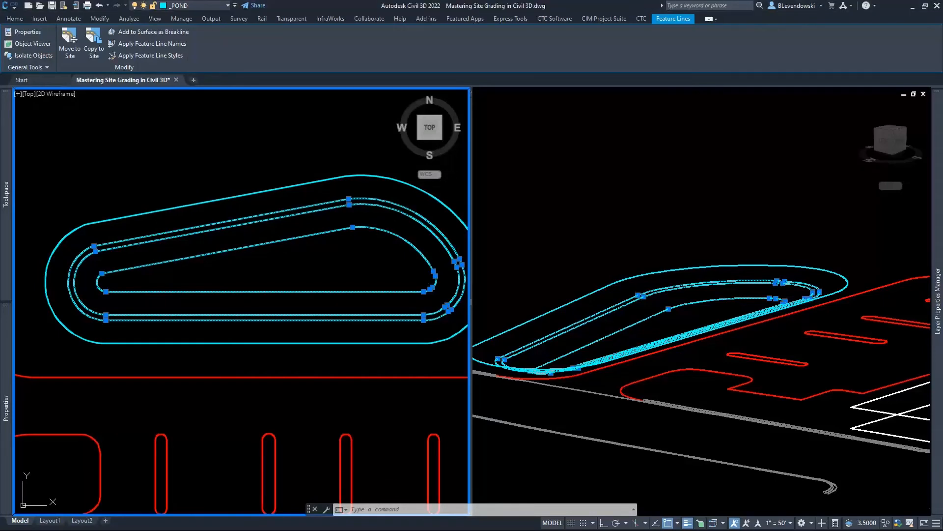
pyautogui.press('Escape')
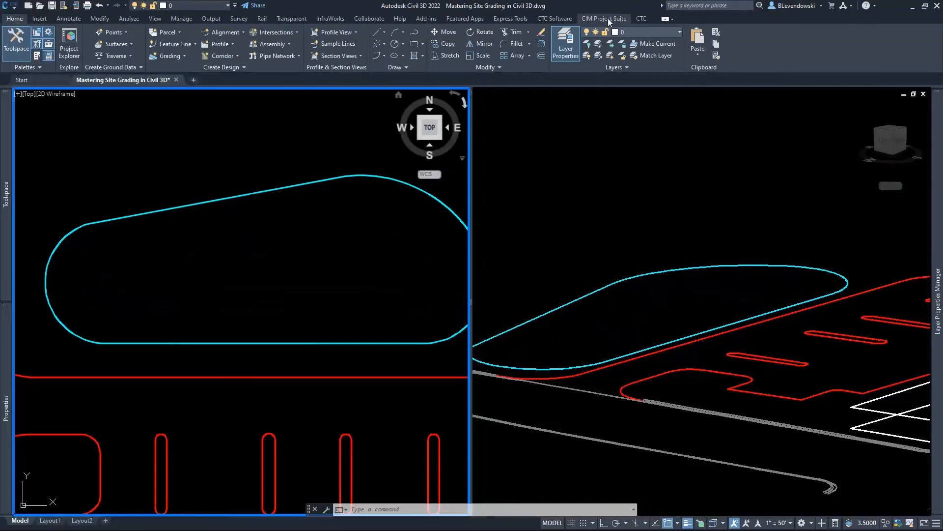
# Step: Start Auto Grader and open the Pond Grading family for editing
pyautogui.click(608, 19)
pyautogui.click(220, 39)
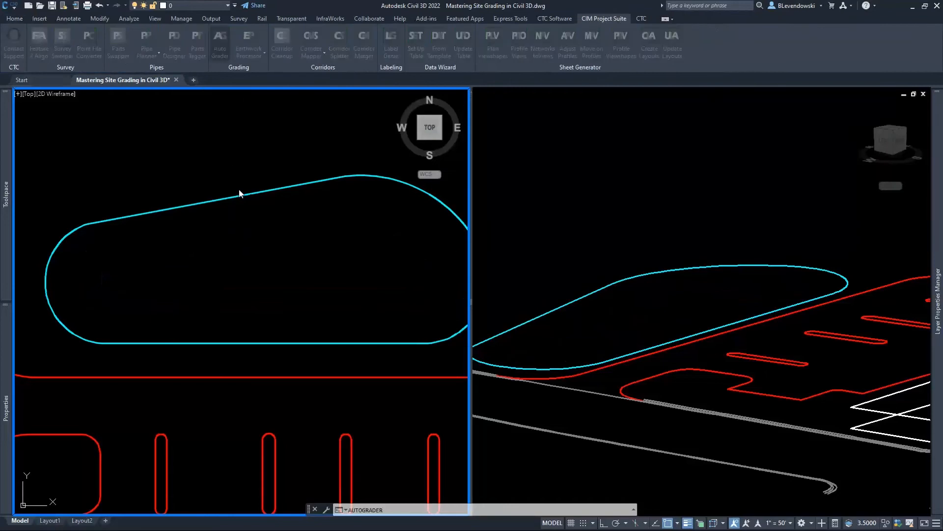
pyautogui.moveTo(591, 75); pyautogui.dragTo(559, 91)
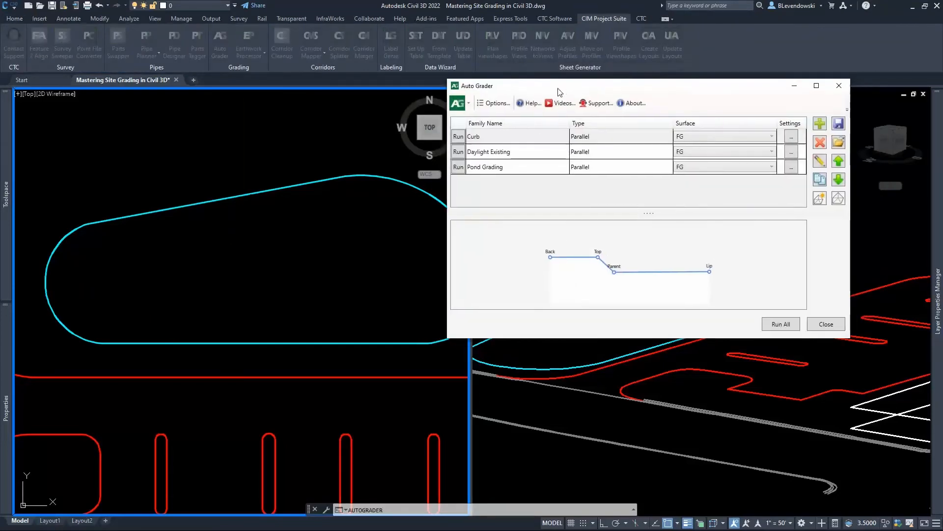
pyautogui.click(490, 168)
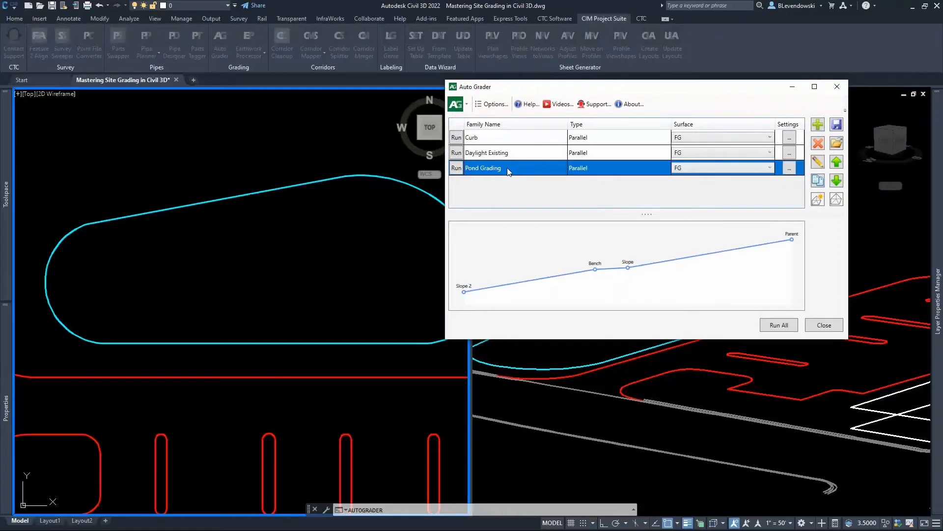
pyautogui.doubleClick(509, 170)
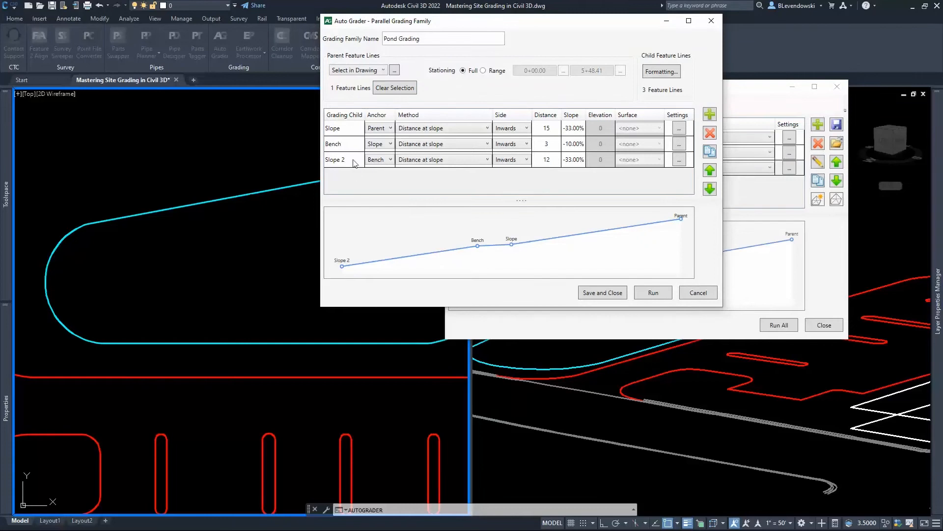
# Step: Examine the Slope, Bench and Slope 2 grading children of the Pond Grading family
pyautogui.click(348, 132)
pyautogui.click(348, 146)
pyautogui.click(348, 163)
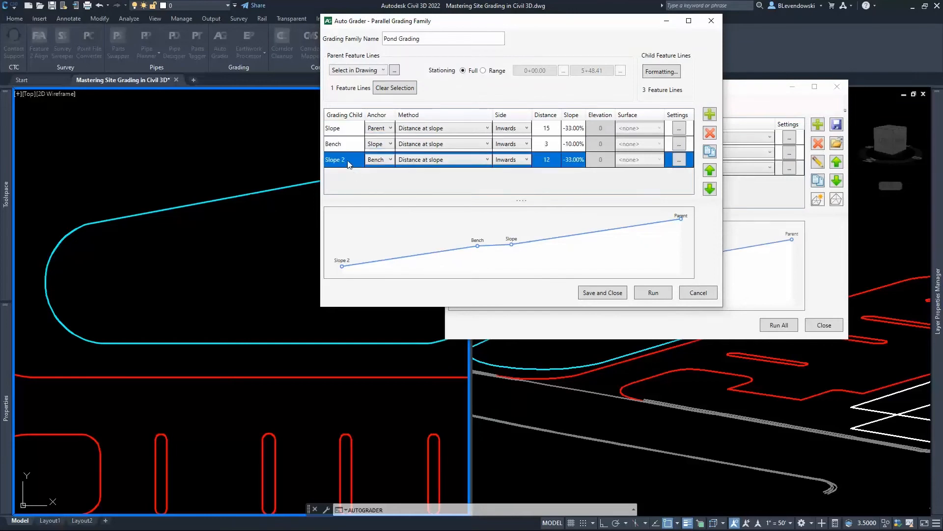
pyautogui.click(348, 147)
pyautogui.click(350, 131)
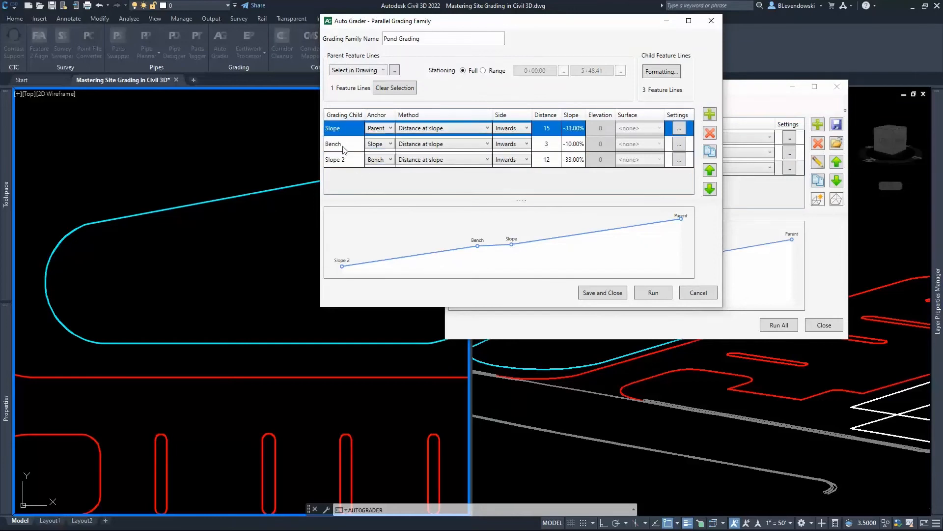
pyautogui.click(345, 147)
pyautogui.click(345, 161)
# Step: Review the style, layer and site formatting of the family's child feature lines, and save and close the family
pyautogui.click(654, 73)
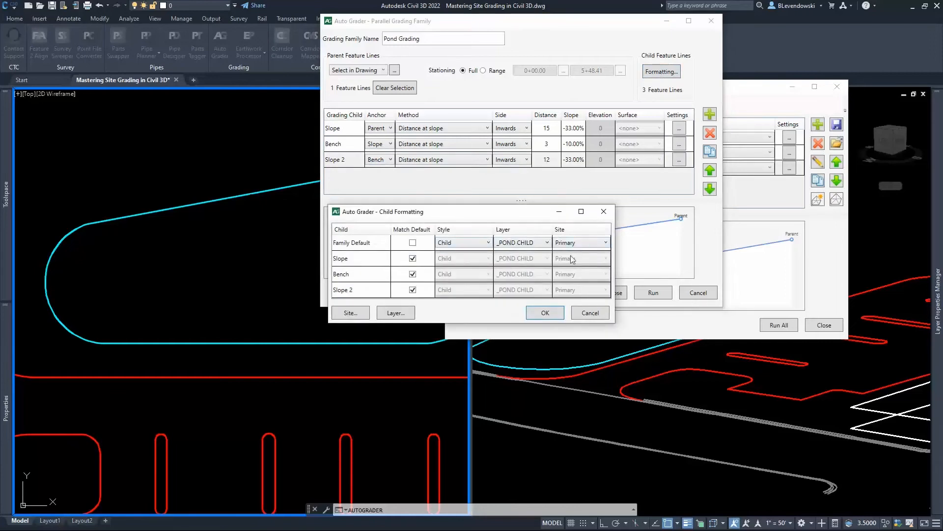
pyautogui.click(545, 313)
pyautogui.click(598, 295)
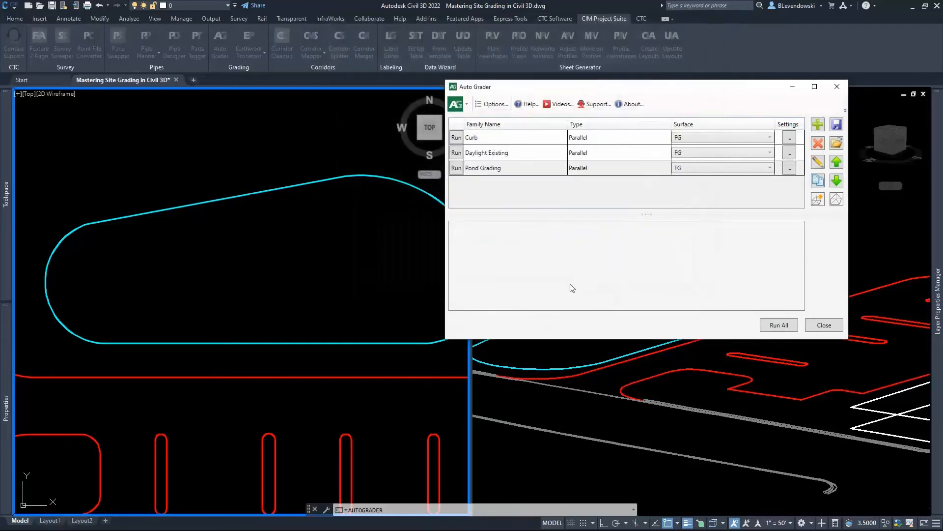
# Step: Check the pond family's supplementing and weeding settings for the FG surface, and run the family to grade the pond
pyautogui.click(499, 170)
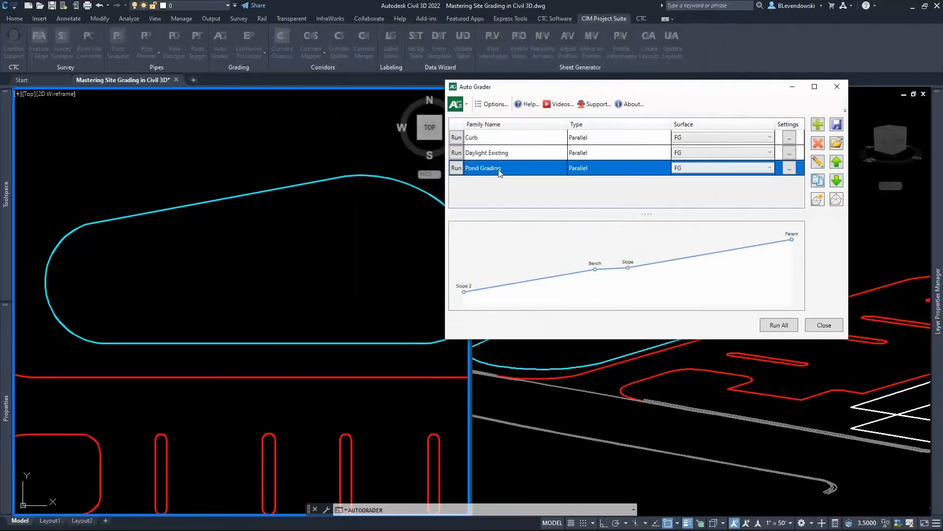
pyautogui.click(790, 168)
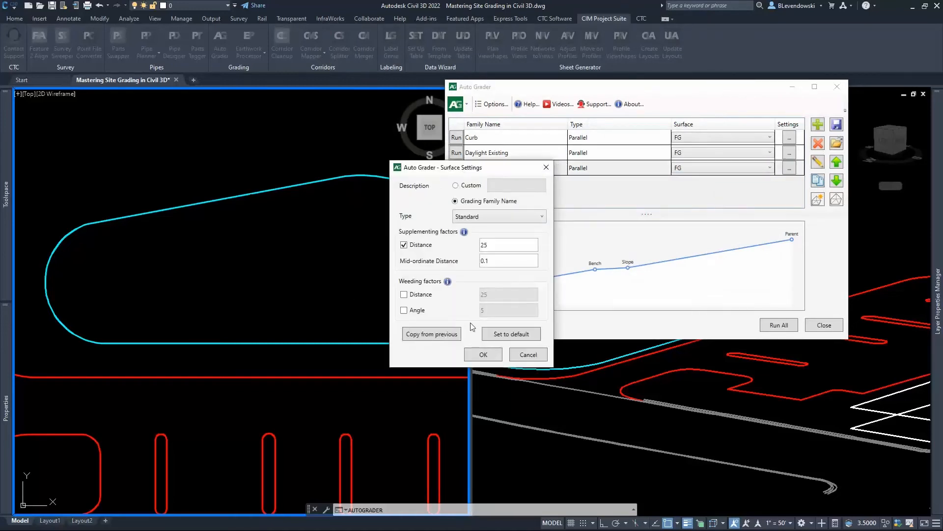
pyautogui.click(483, 354)
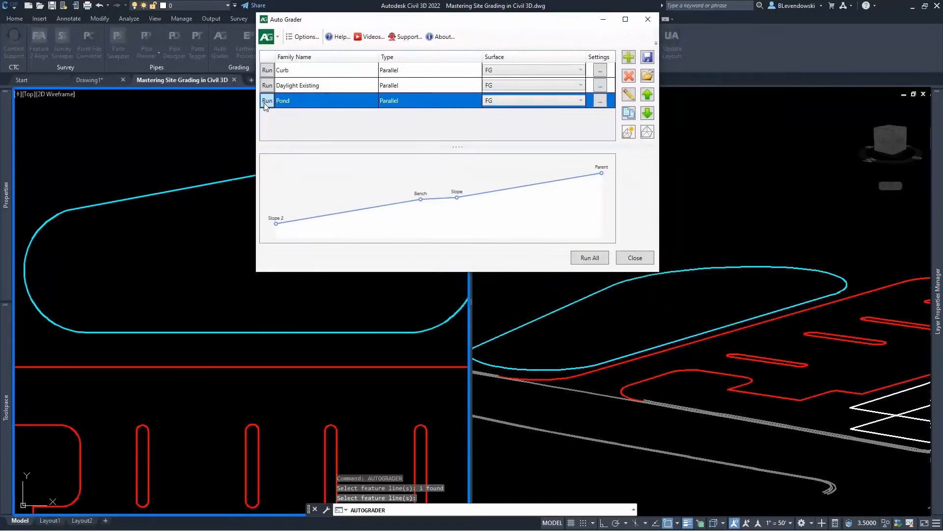
pyautogui.click(267, 101)
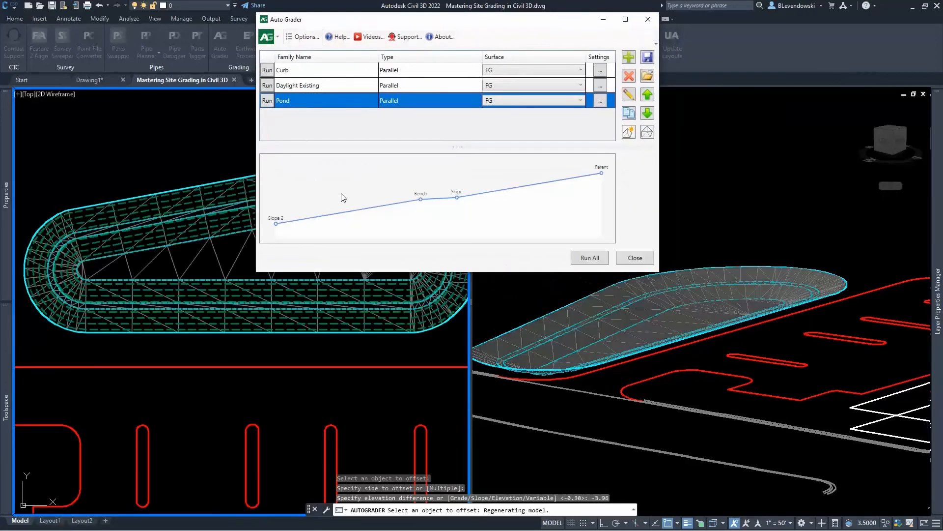
# Step: Set the pond family's Slope 2 distance to 15 and save it, updating the pond grading and FG surface
pyautogui.doubleClick(310, 98)
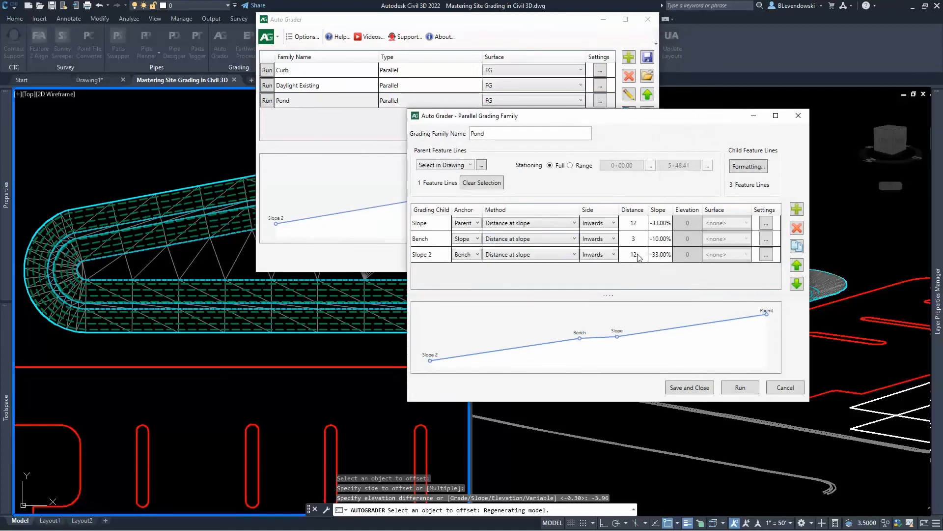
pyautogui.click(634, 254)
pyautogui.write('15')
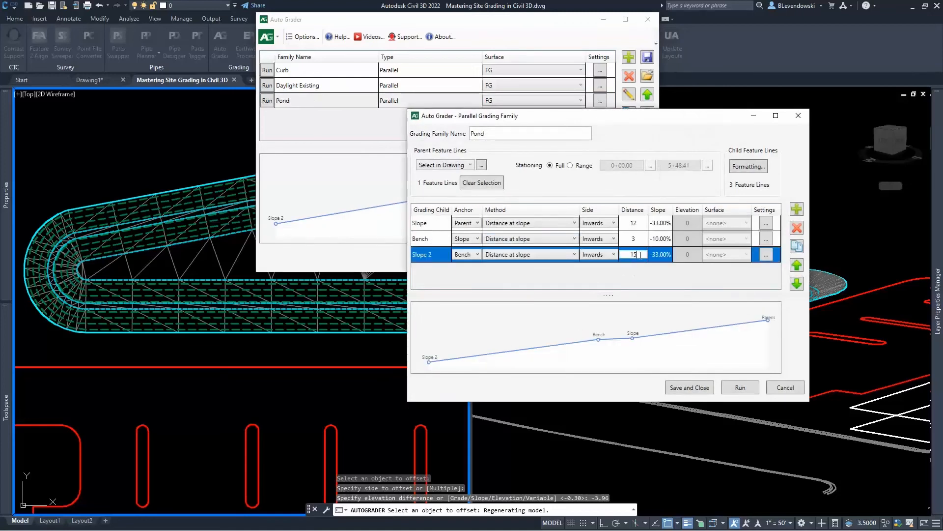
pyautogui.press('Tab')
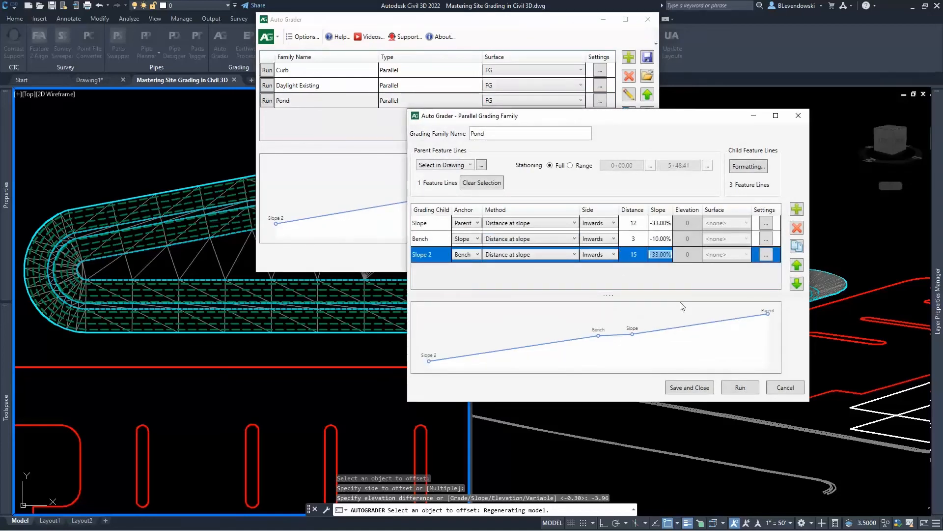
pyautogui.click(696, 387)
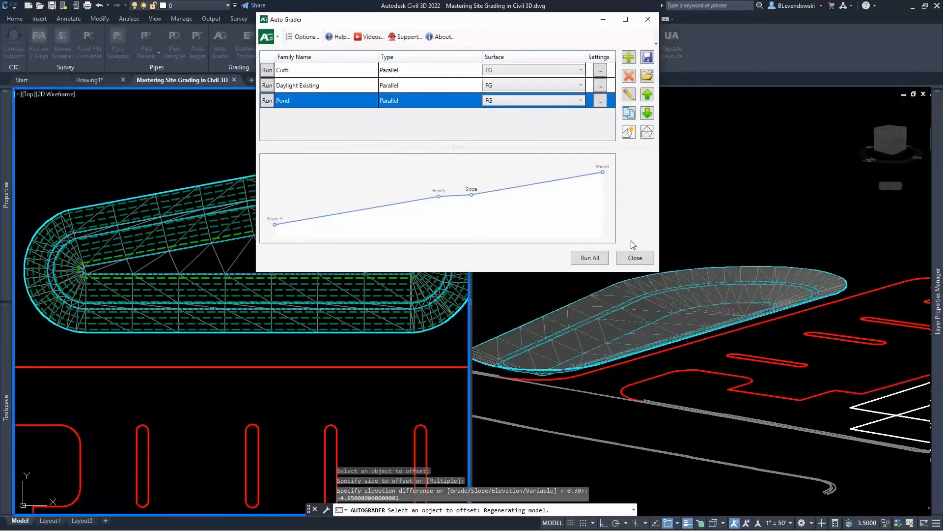
pyautogui.click(634, 258)
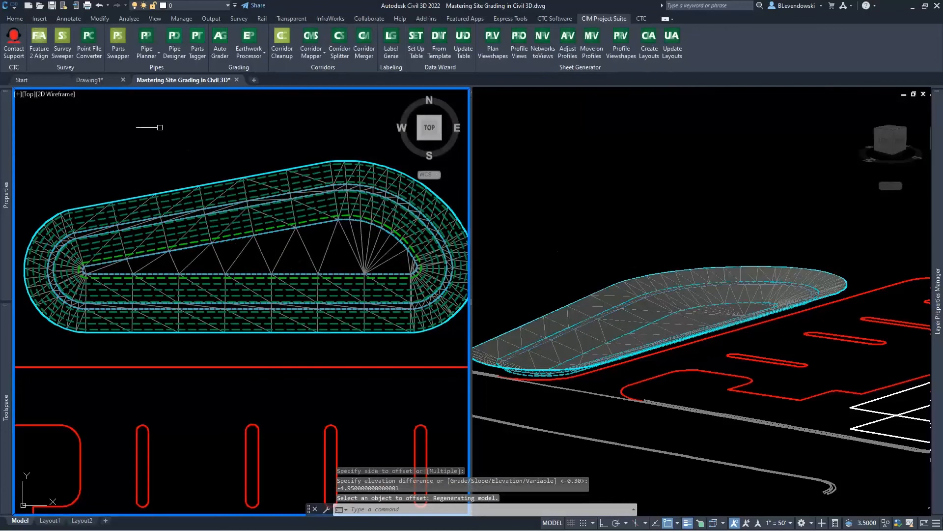
pyautogui.click(152, 143)
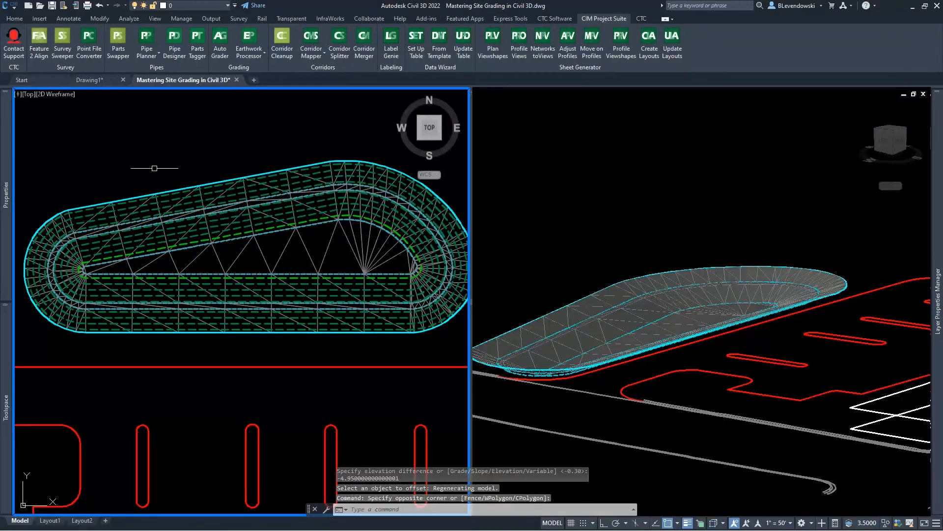
pyautogui.moveTo(183, 176); pyautogui.dragTo(203, 172, button='middle')
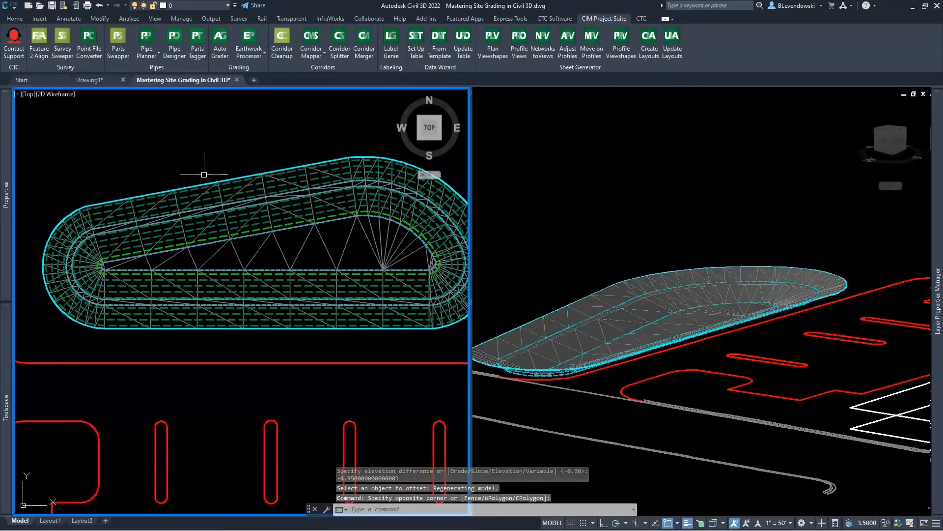
# Step: Add the pond's outermost feature line as a standard breakline to a new TIN surface named Pond top
pyautogui.click(198, 180)
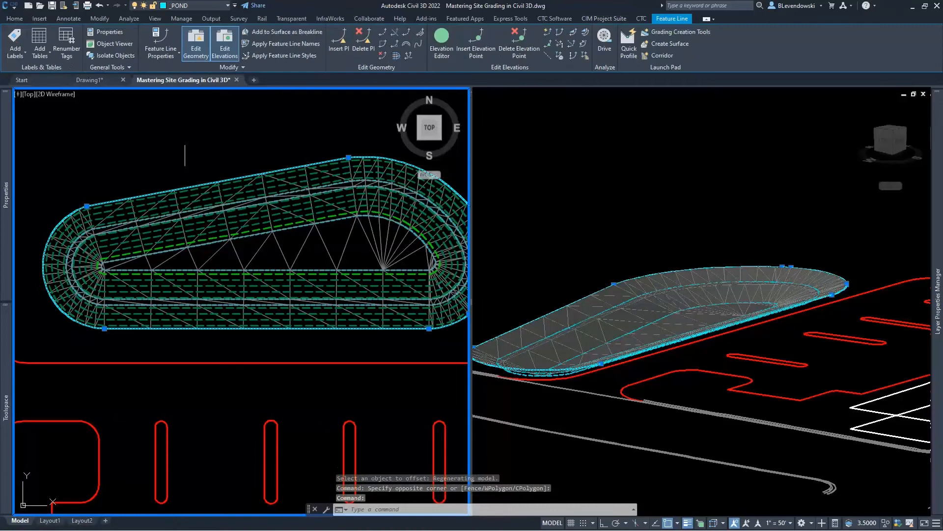
pyautogui.rightClick(164, 146)
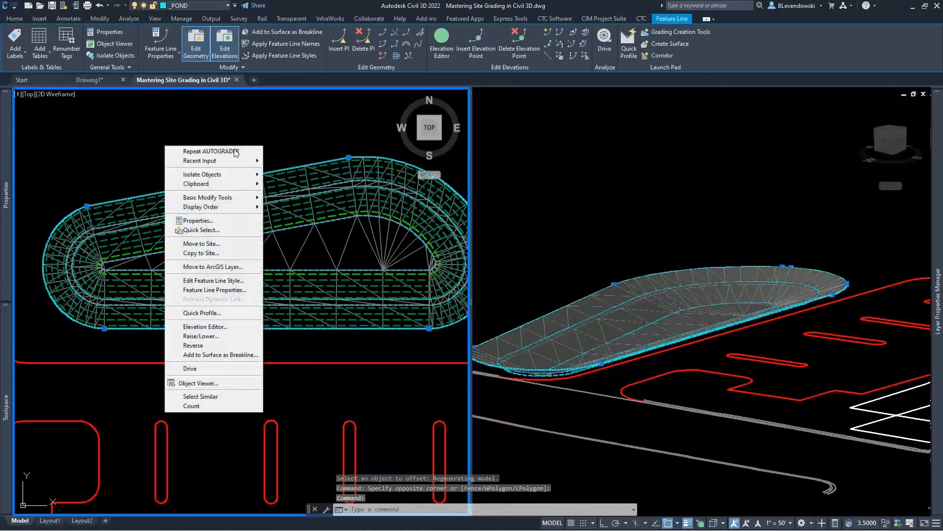
pyautogui.click(216, 354)
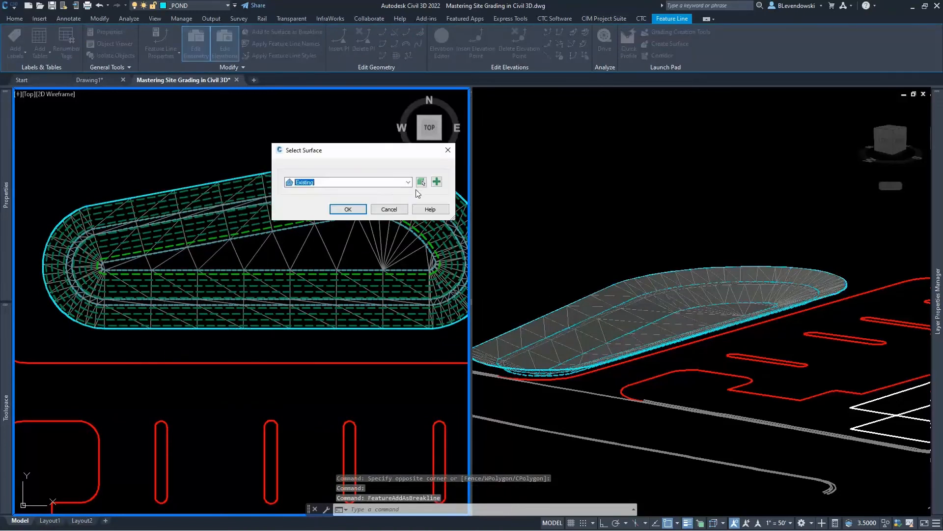
pyautogui.click(436, 181)
pyautogui.click(861, 168)
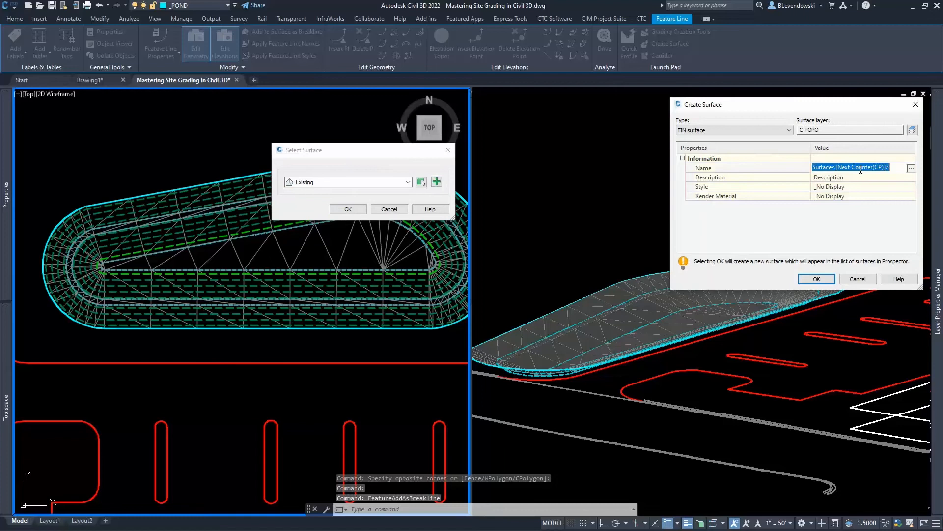
pyautogui.write('Pond top')
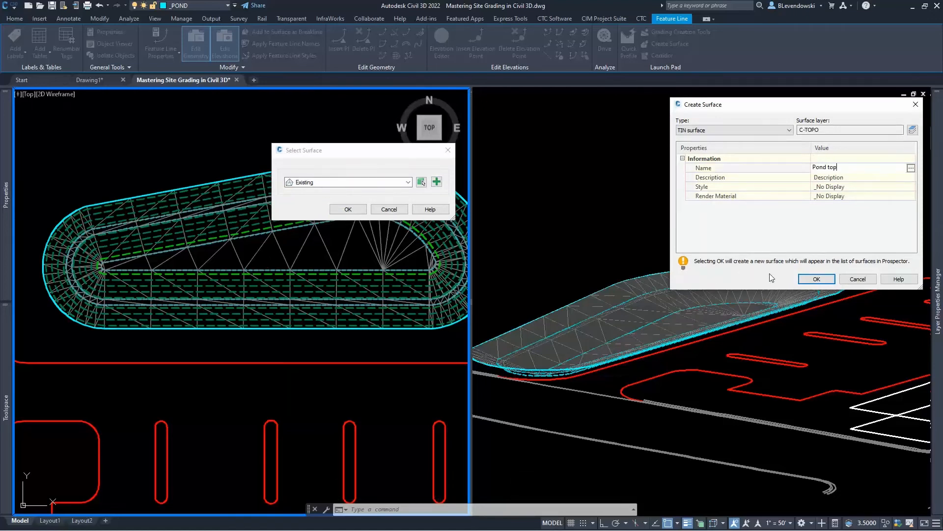
pyautogui.click(811, 278)
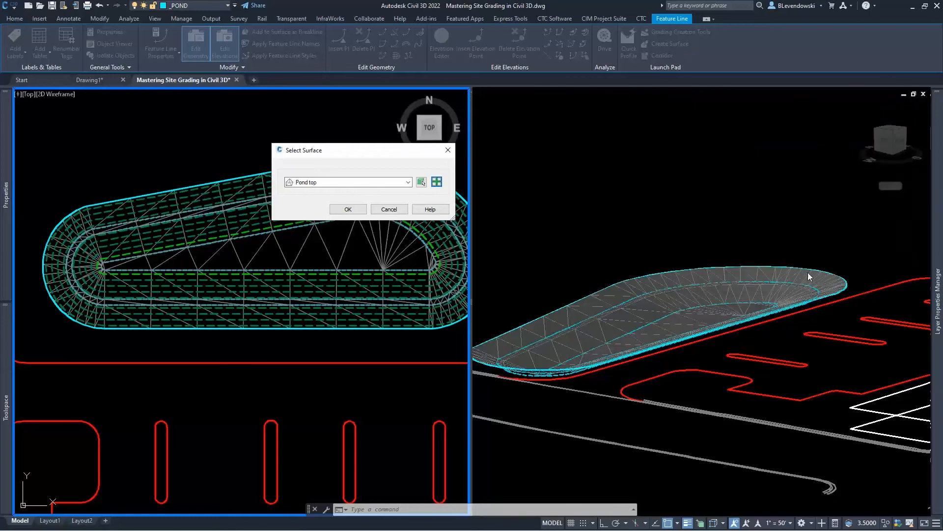
pyautogui.click(346, 208)
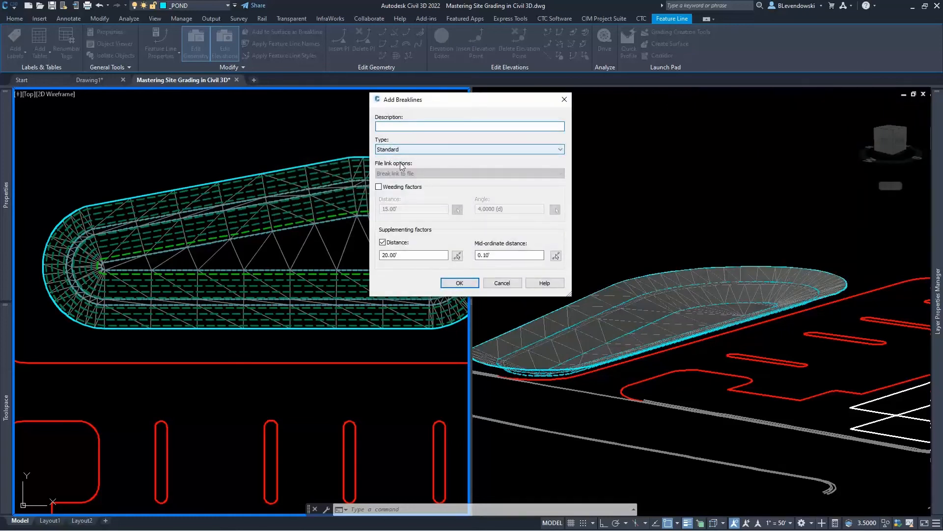
pyautogui.click(460, 283)
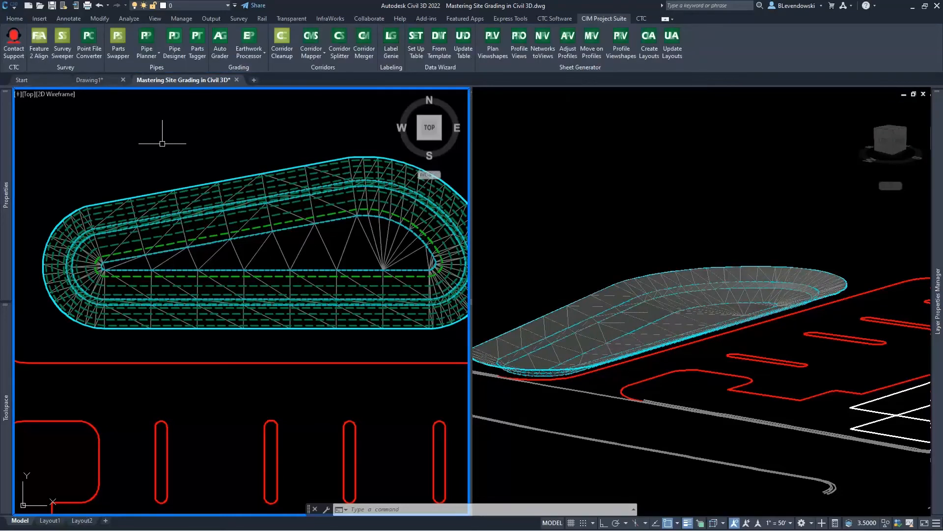
# Step: Start creating a TIN volume surface and name it pond capacty
pyautogui.click(15, 19)
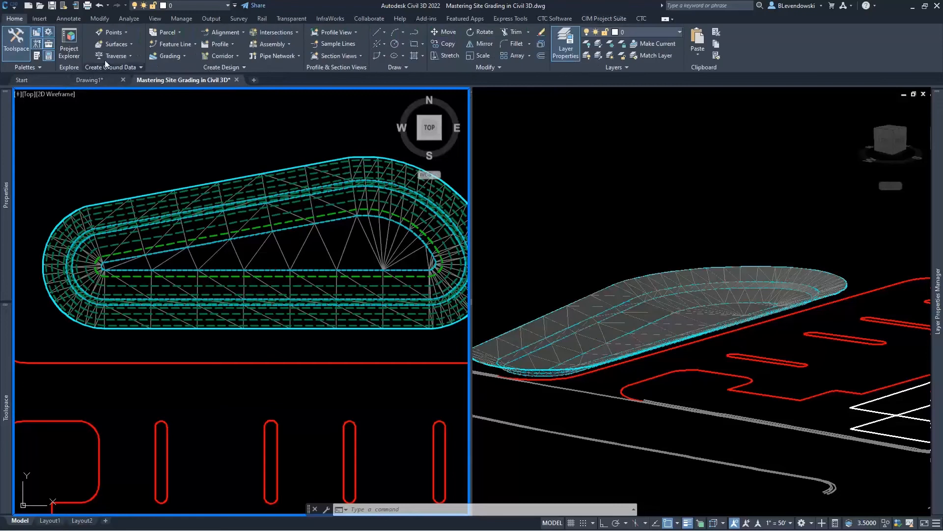
pyautogui.click(123, 46)
pyautogui.click(139, 60)
pyautogui.click(726, 132)
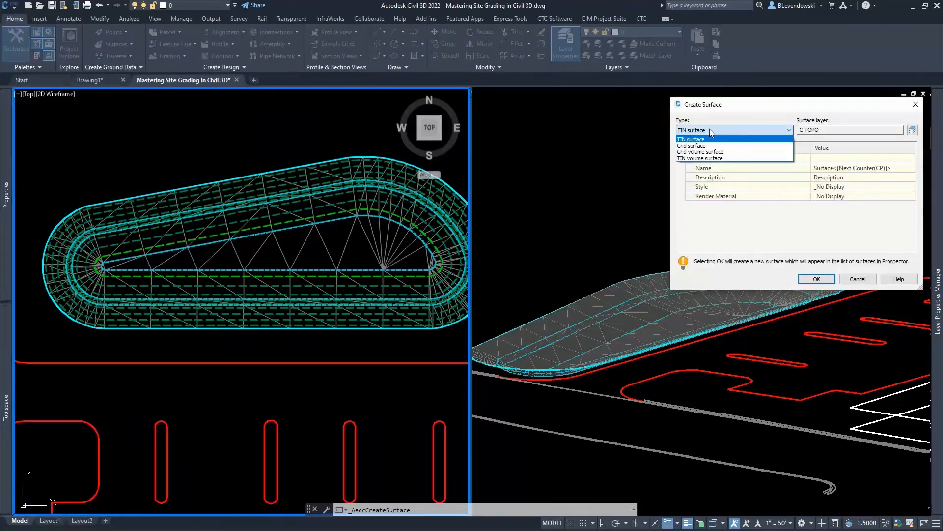
pyautogui.click(724, 158)
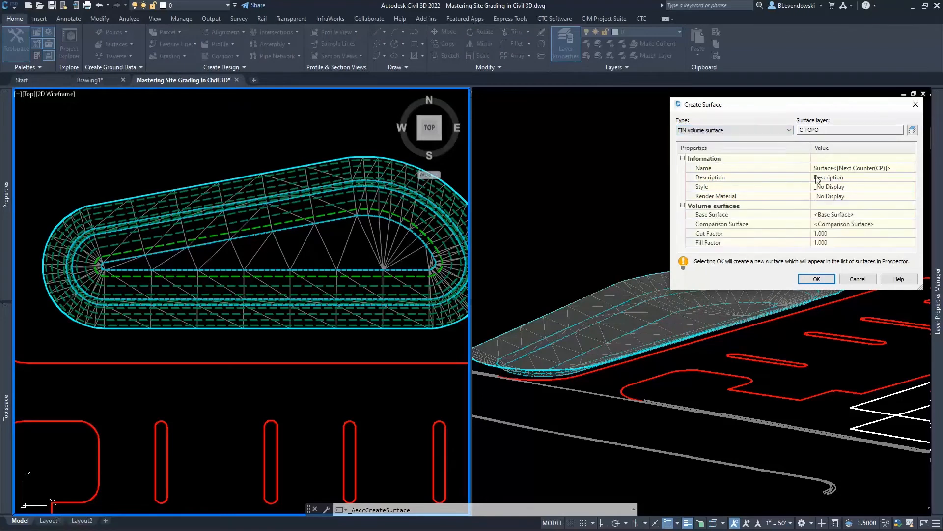
pyautogui.click(868, 168)
pyautogui.write('pond capacty')
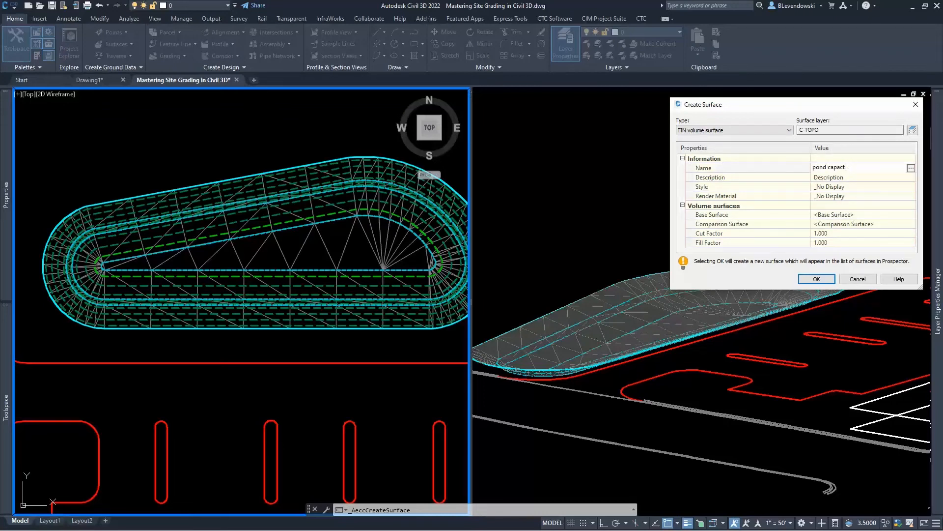
# Step: Set FG as the volume surface's base and Pond top as its comparison surface, and create it
pyautogui.click(856, 214)
pyautogui.click(910, 215)
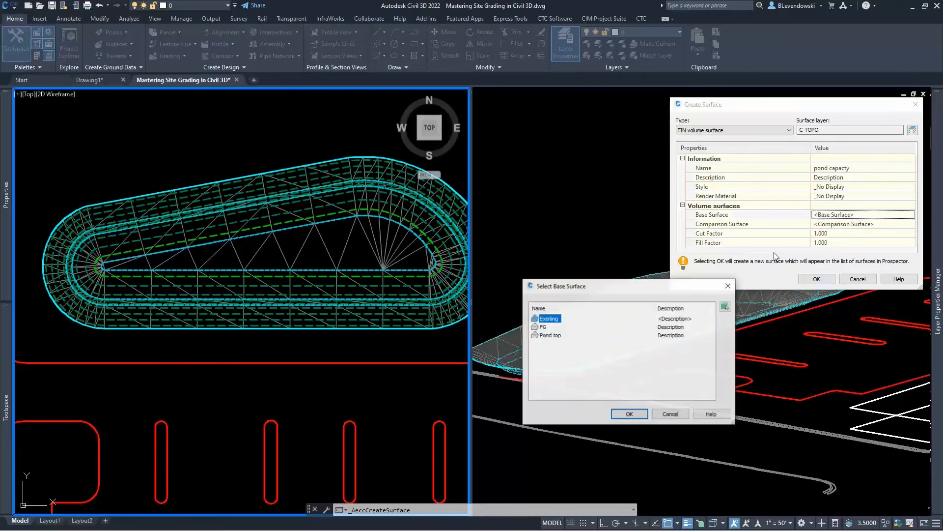
pyautogui.click(629, 414)
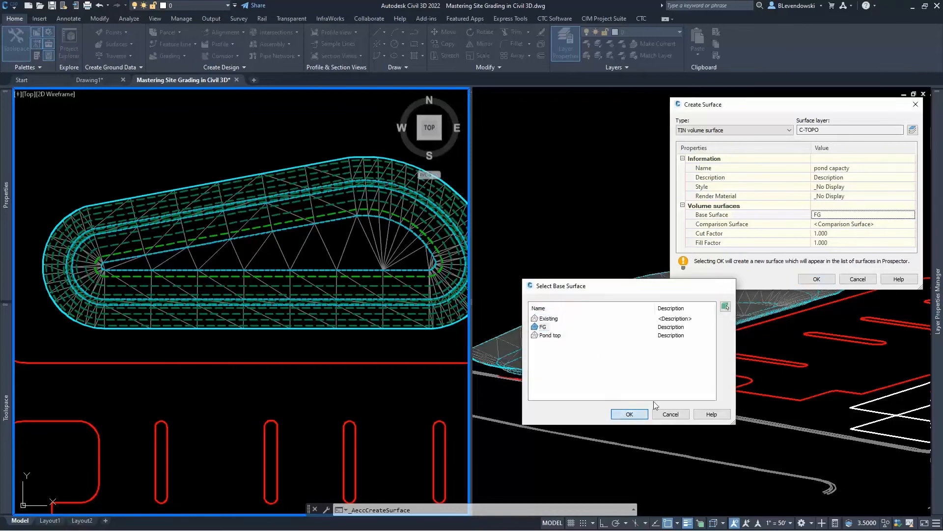
pyautogui.click(911, 224)
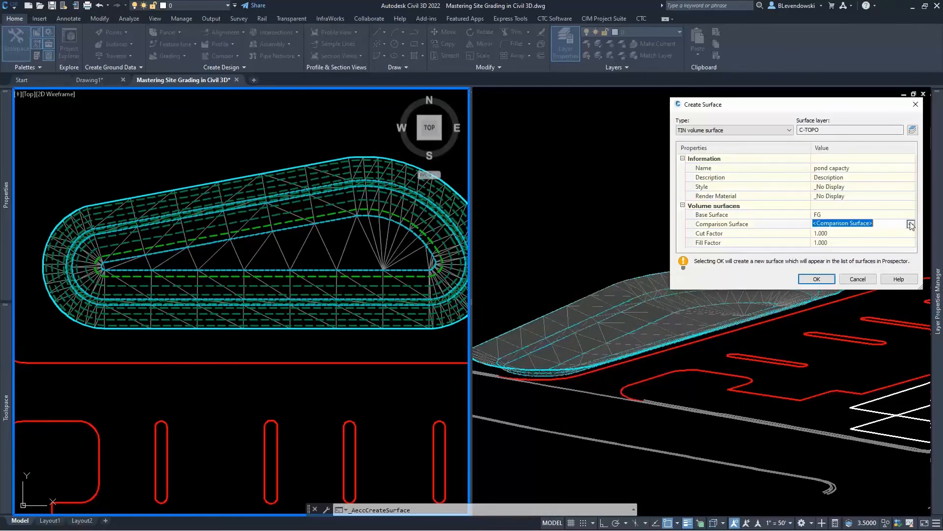
pyautogui.click(912, 224)
pyautogui.click(549, 336)
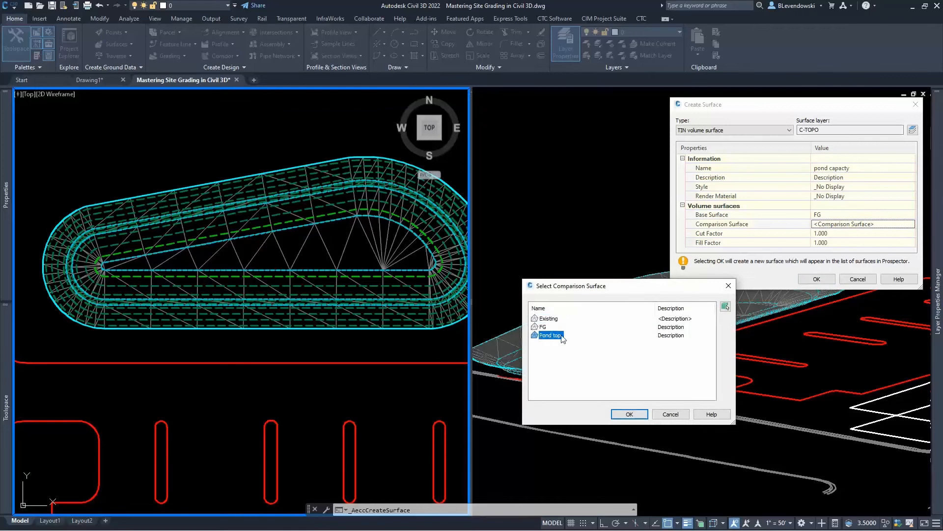
pyautogui.click(631, 413)
pyautogui.click(811, 279)
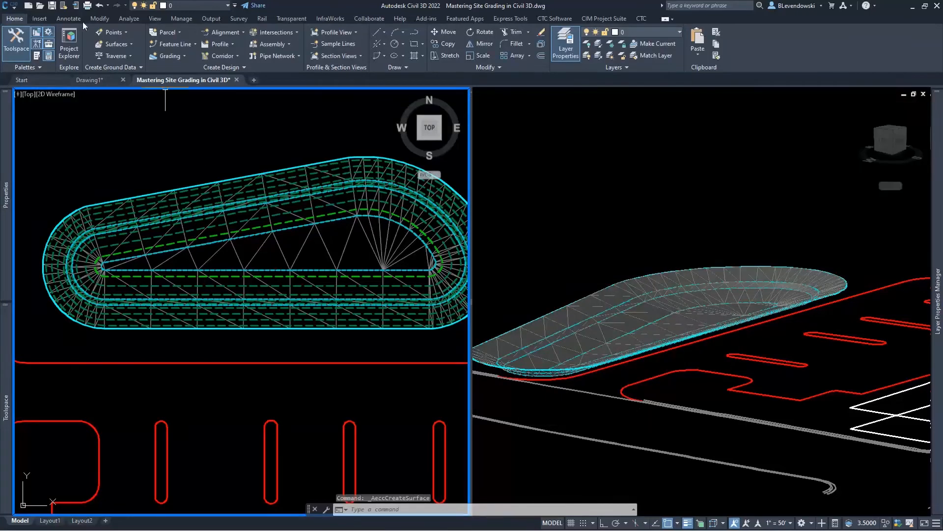
# Step: Add the pond capacty volume surface to the Volumes Dashboard
pyautogui.click(134, 18)
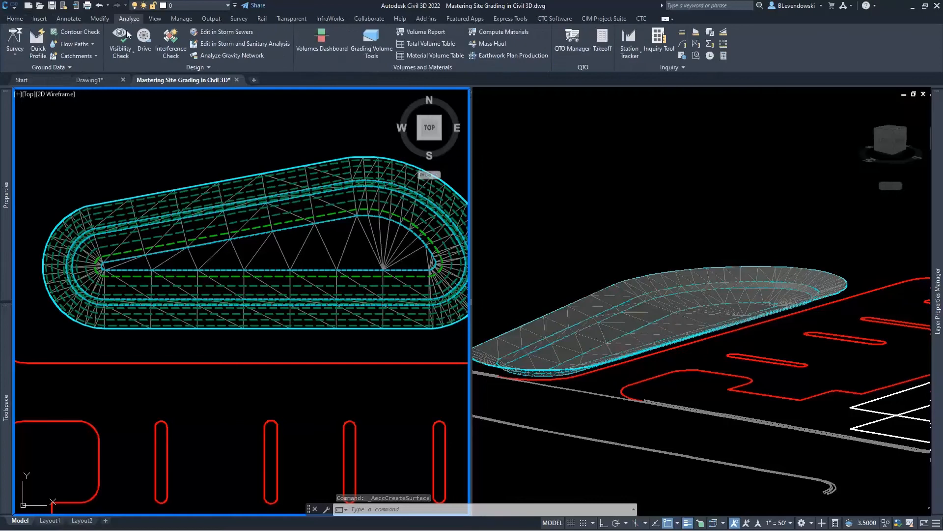
pyautogui.click(321, 39)
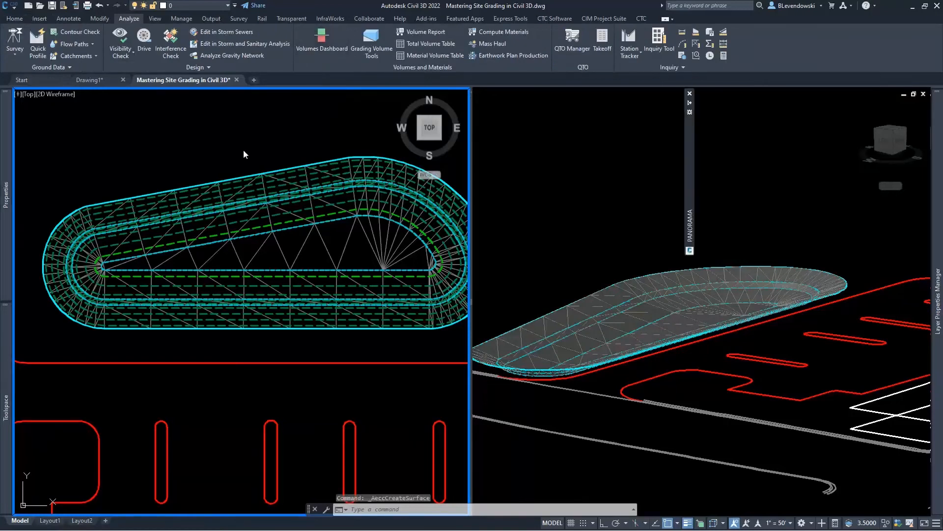
pyautogui.moveTo(688, 143)
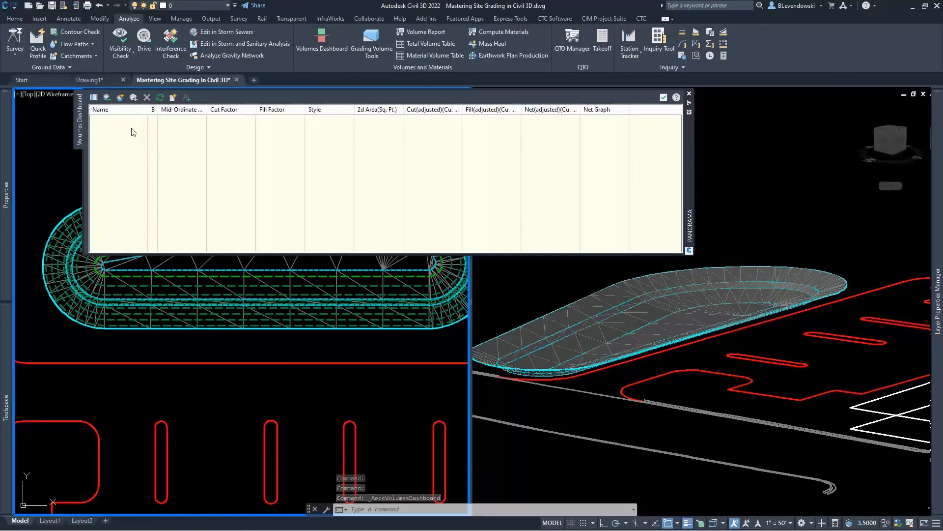
pyautogui.click(120, 98)
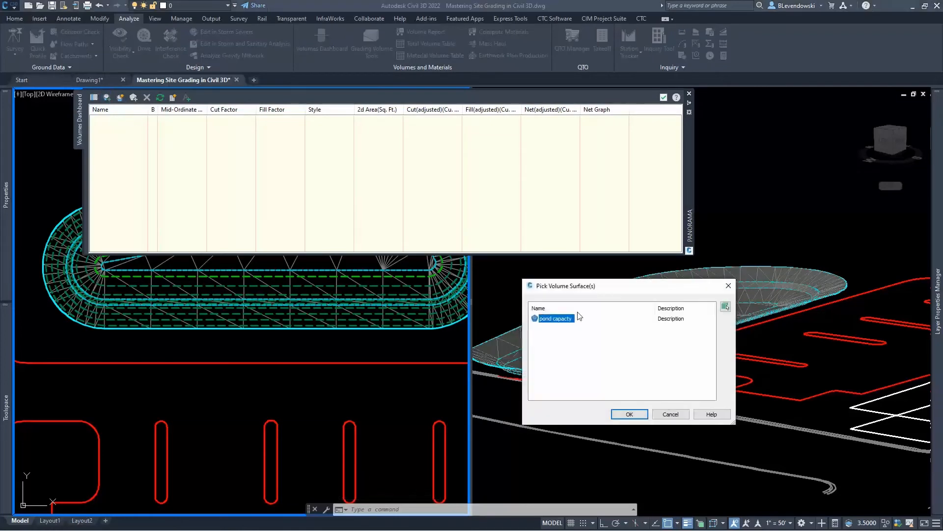
pyautogui.click(629, 414)
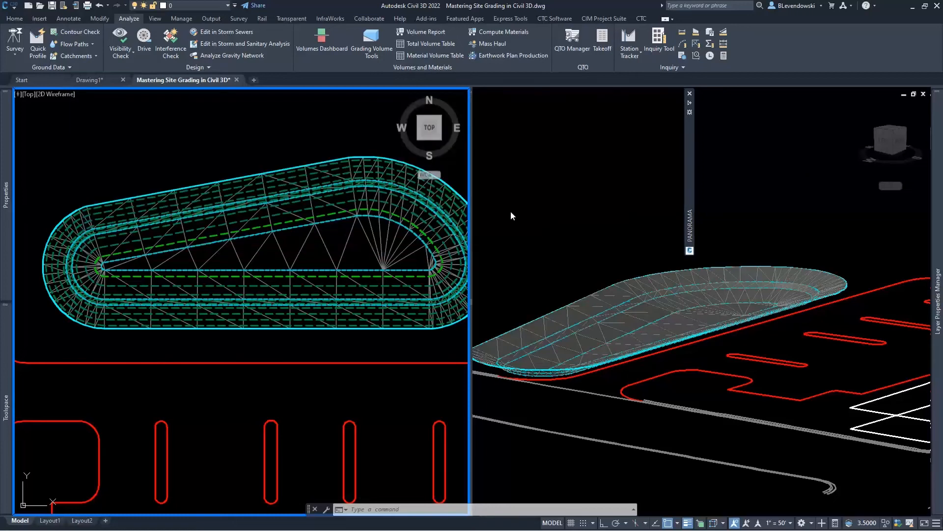
pyautogui.press('Escape')
pyautogui.press('Escape')
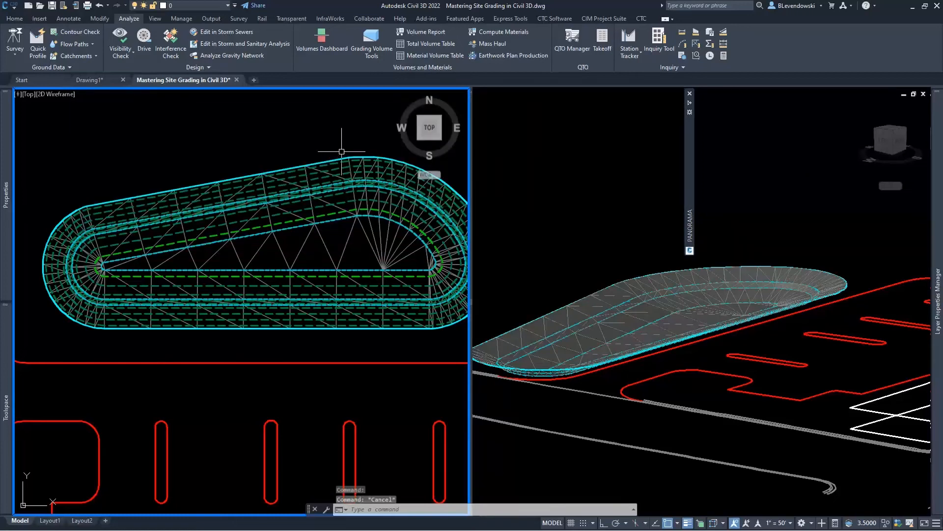
# Step: Insert an elevation point at 819.29 on the straight lower edge of the pond-bottom feature line, across from the start of its upper curve
pyautogui.moveTo(300, 159); pyautogui.dragTo(256, 178, button='middle')
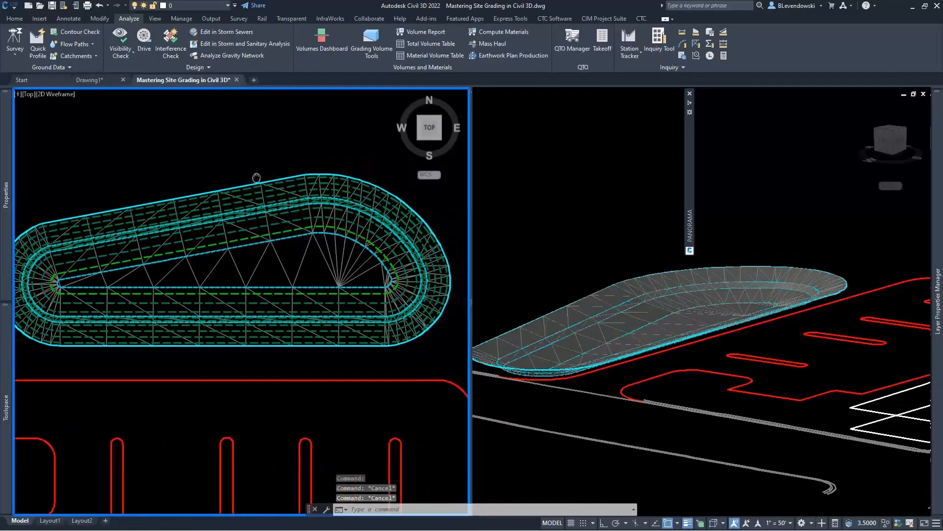
pyautogui.click(284, 239)
pyautogui.moveTo(315, 269); pyautogui.dragTo(323, 254, button='middle')
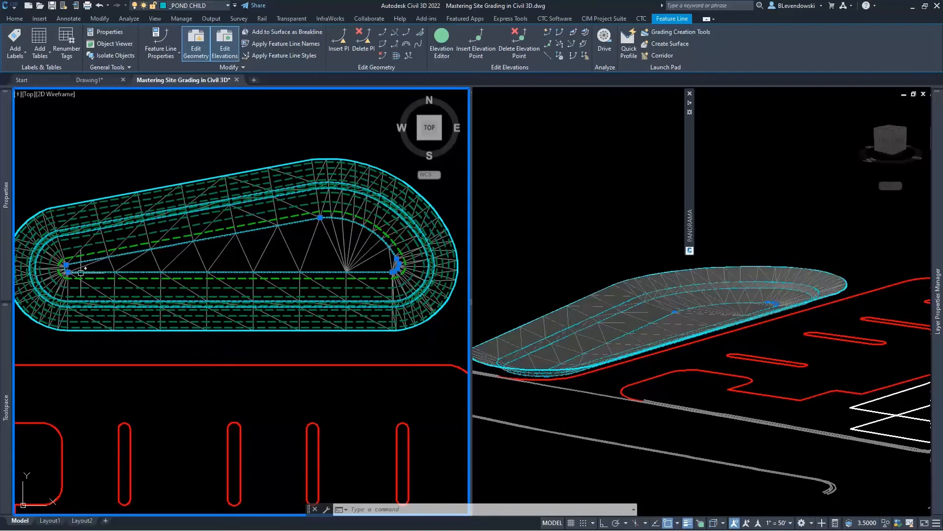
pyautogui.scroll(2, 307, 258)
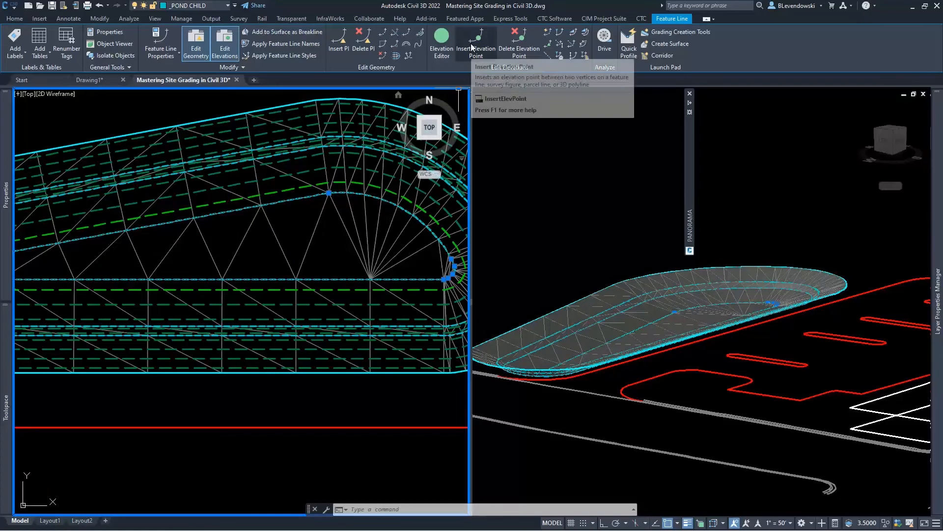
pyautogui.click(475, 47)
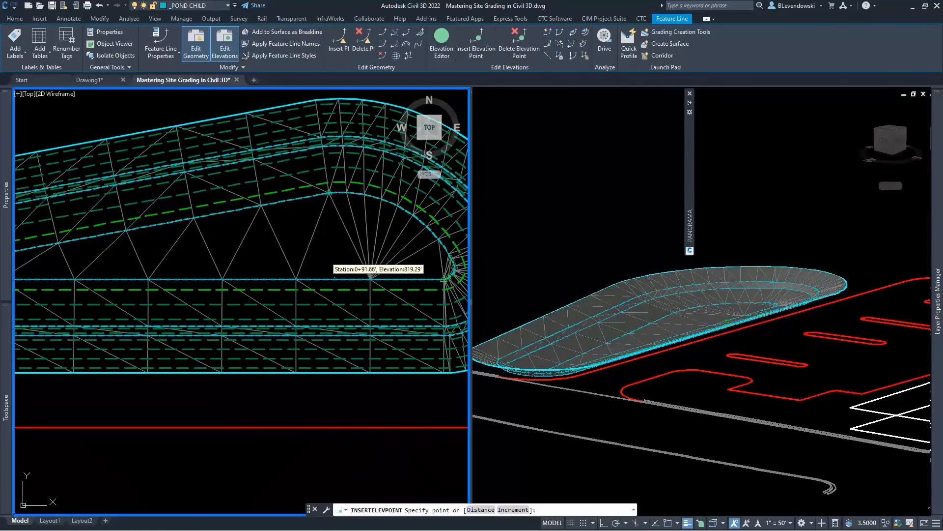
pyautogui.click(334, 279)
pyautogui.press('Return')
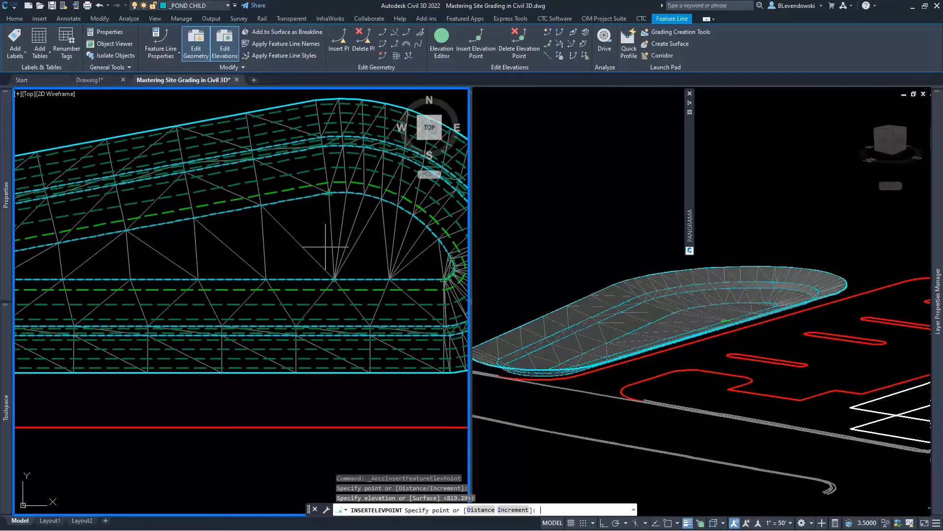
pyautogui.press('Return')
# Step: Set the pond-bottom feature line's elevation to 818.5 at the start of its upper curve, with a 0 grade to the elevation point across
pyautogui.scroll(-3, 327, 250)
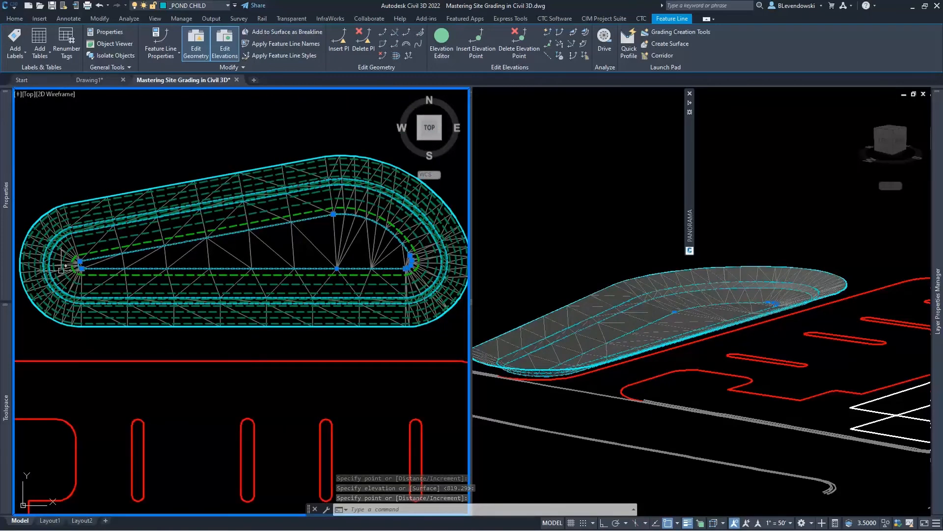
pyautogui.scroll(2, 77, 266)
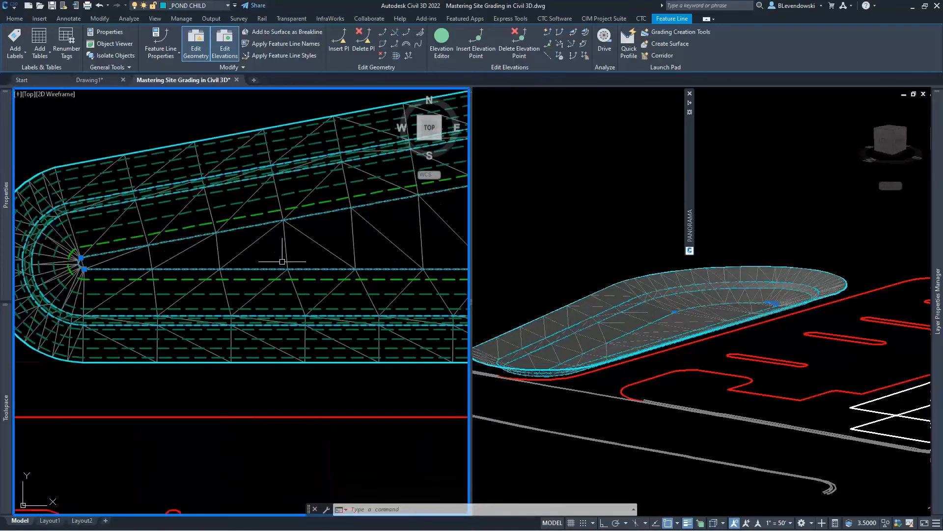
pyautogui.moveTo(376, 266); pyautogui.dragTo(97, 305, button='middle')
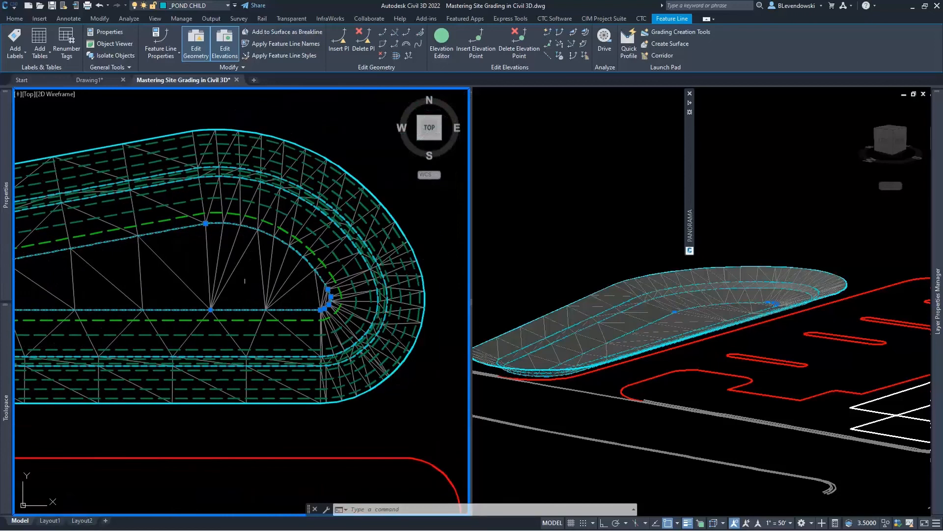
pyautogui.click(573, 34)
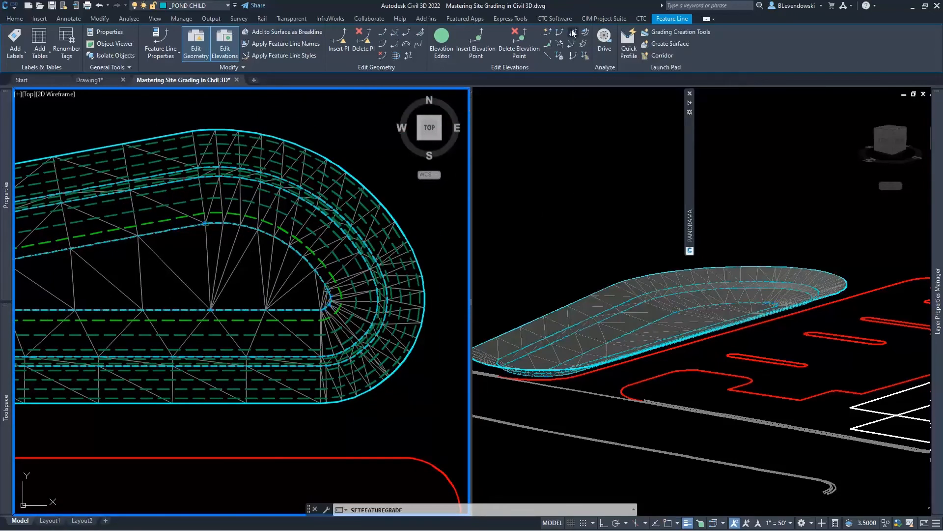
pyautogui.click(207, 225)
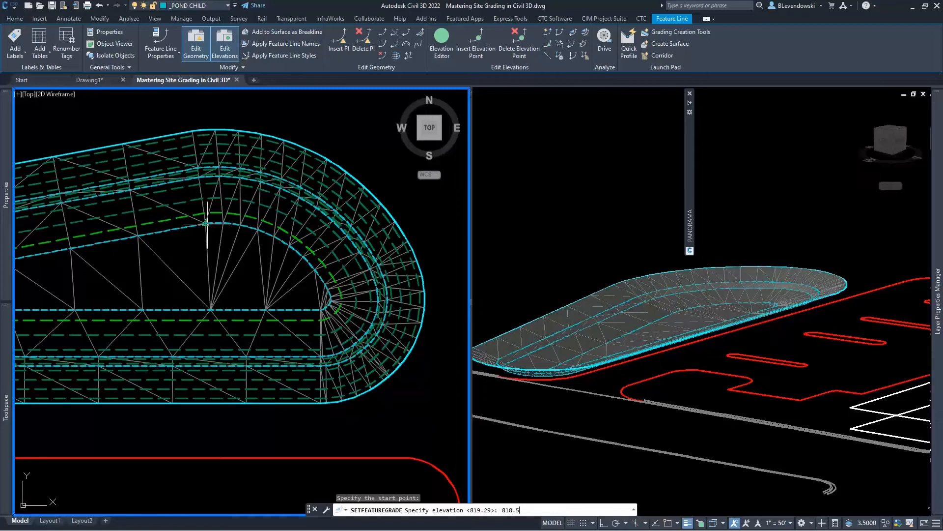
pyautogui.press('Return')
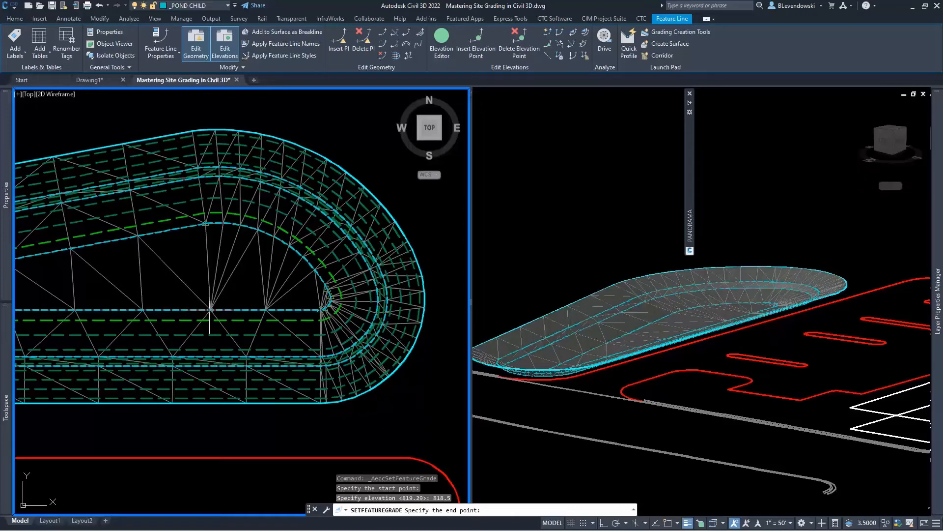
pyautogui.click(211, 309)
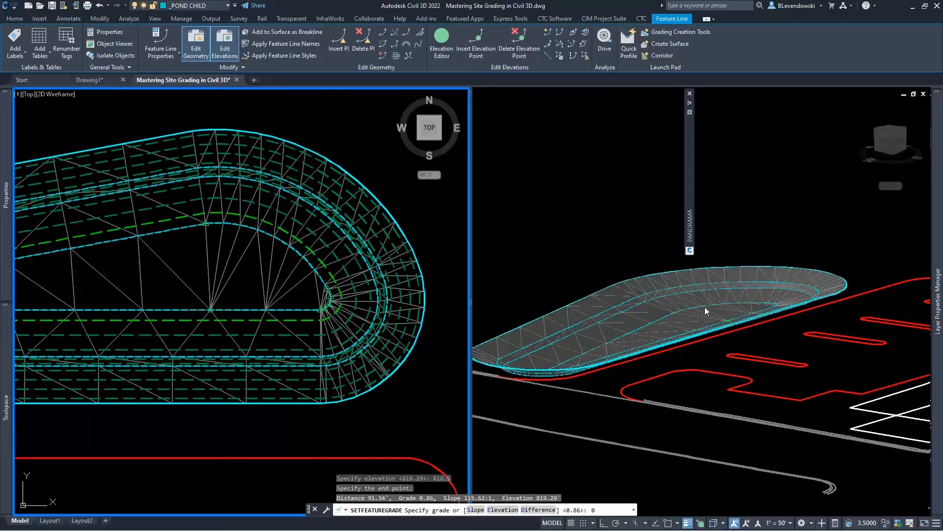
pyautogui.press('Return')
pyautogui.press('Return')
pyautogui.click(210, 311)
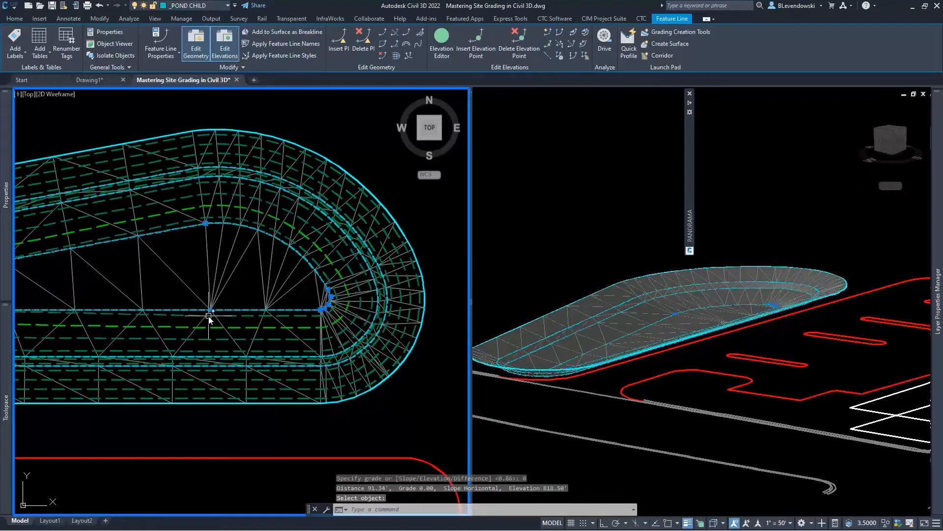
pyautogui.click(636, 267)
pyautogui.press('Escape')
pyautogui.press('Escape')
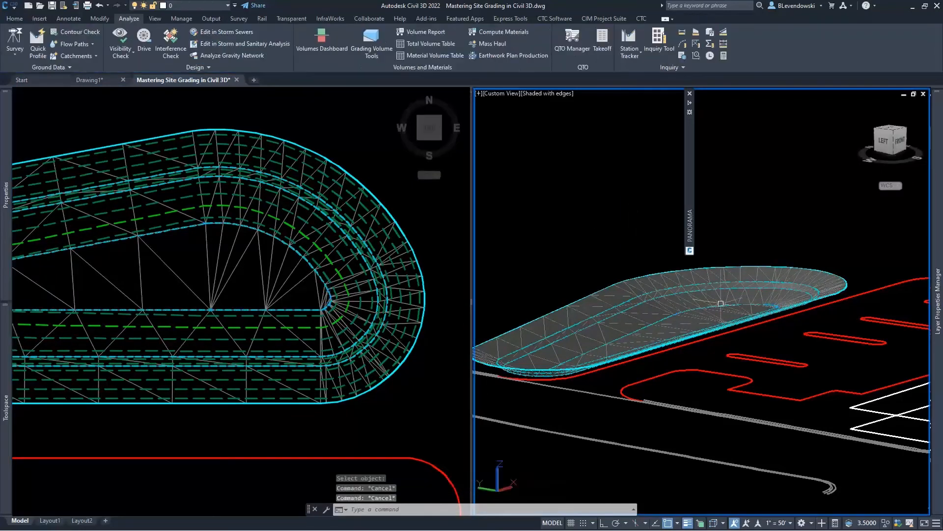
# Step: Examine the regraded pond bottom and its contours in the 3D and plan views
pyautogui.scroll(2, 688, 308)
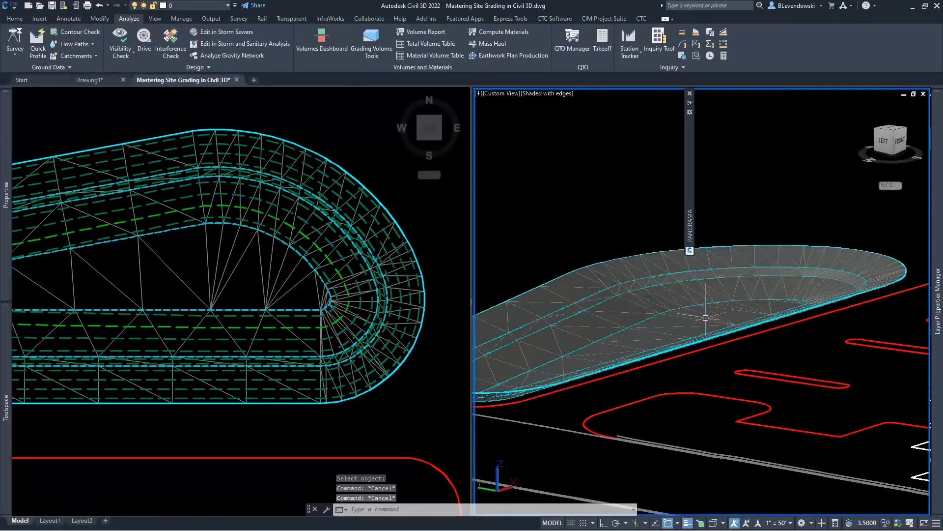
pyautogui.click(232, 283)
pyautogui.scroll(-3, 236, 284)
pyautogui.scroll(3, 133, 296)
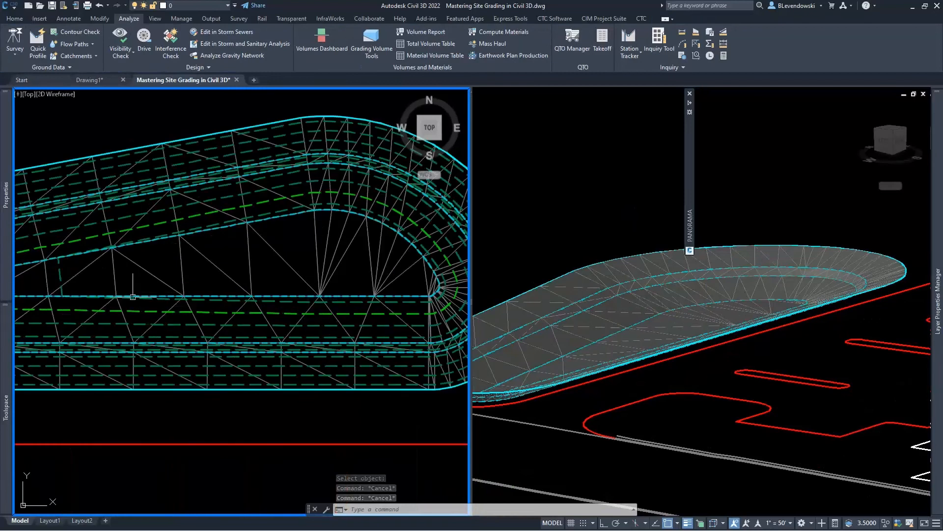
pyautogui.scroll(-3, 379, 285)
pyautogui.moveTo(405, 302); pyautogui.dragTo(311, 280, button='middle')
pyautogui.press('Escape')
pyautogui.press('Escape')
pyautogui.press('Escape')
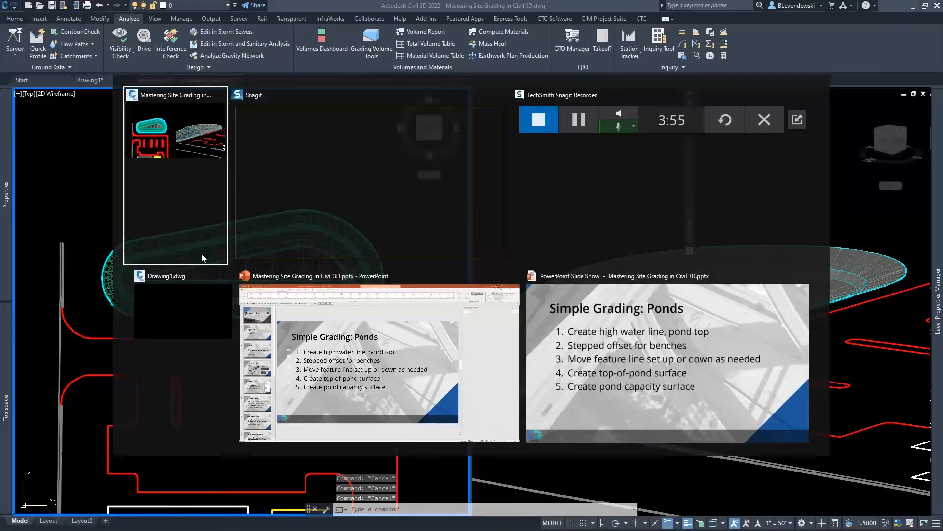
pyautogui.hotkey('alt', 'Tab')
pyautogui.click(636, 364)
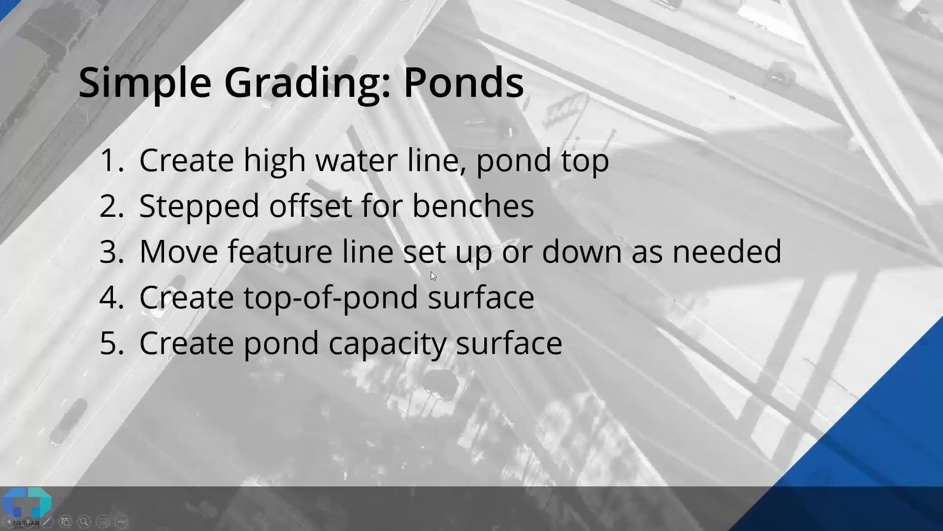
pyautogui.click(416, 267)
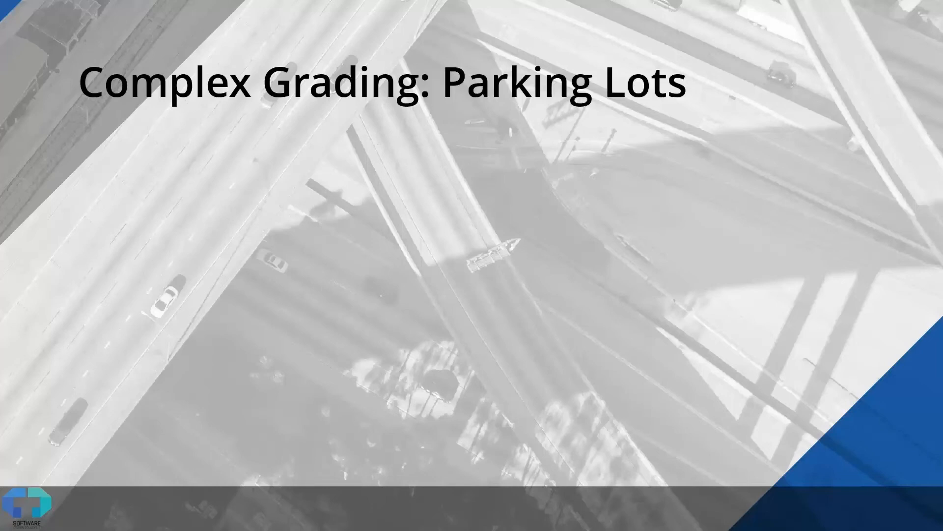
pyautogui.press('Right')
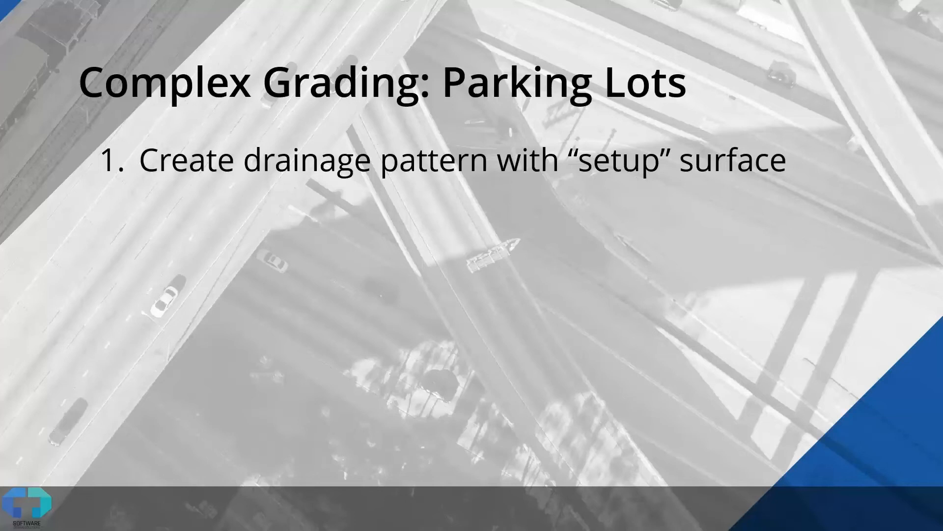
pyautogui.press('Right')
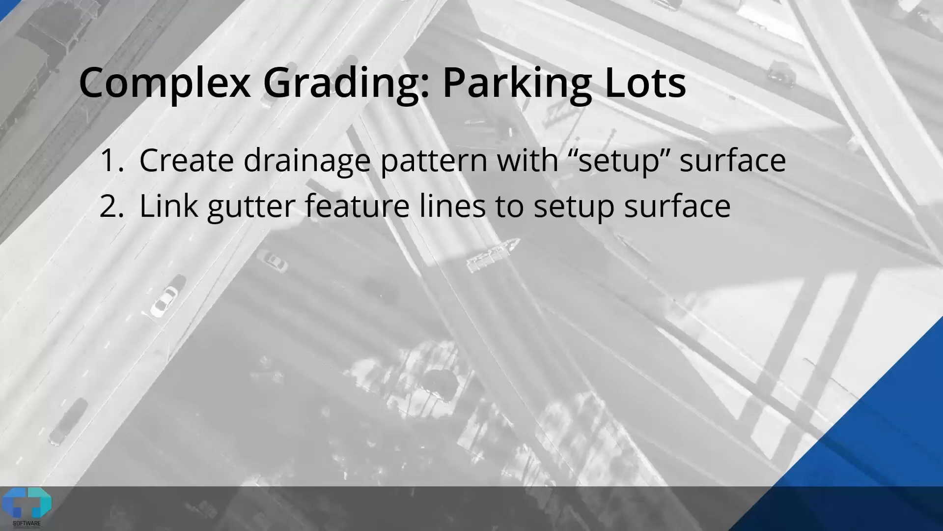
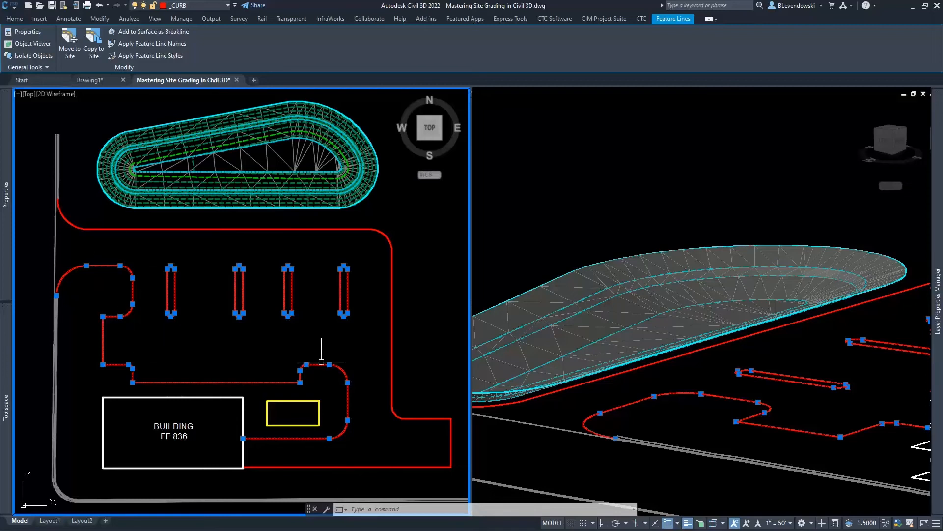
# Step: Clear the curb selection, sort the layers by freeze state, and thaw the _SETUP GRID and C-ANNO layers
pyautogui.moveTo(247, 355)
pyautogui.moveTo(304, 235)
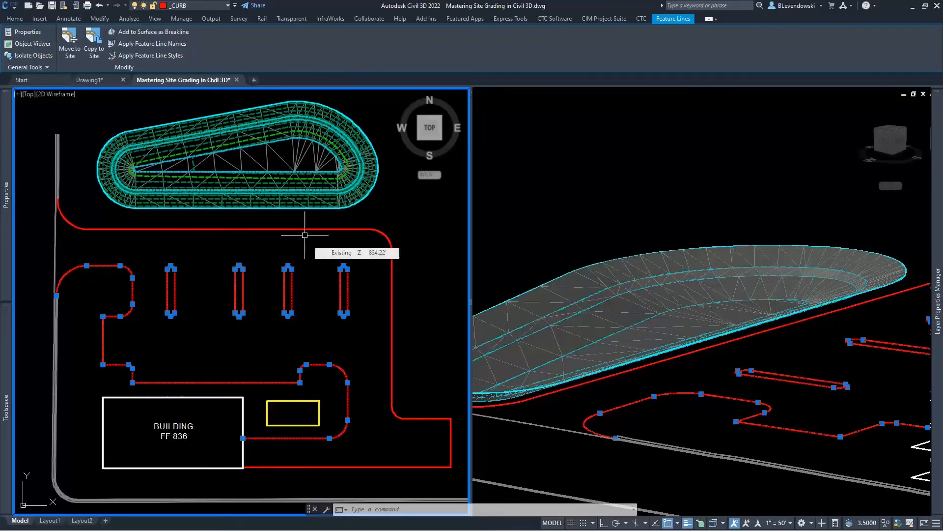
pyautogui.press('Escape')
pyautogui.press('Escape')
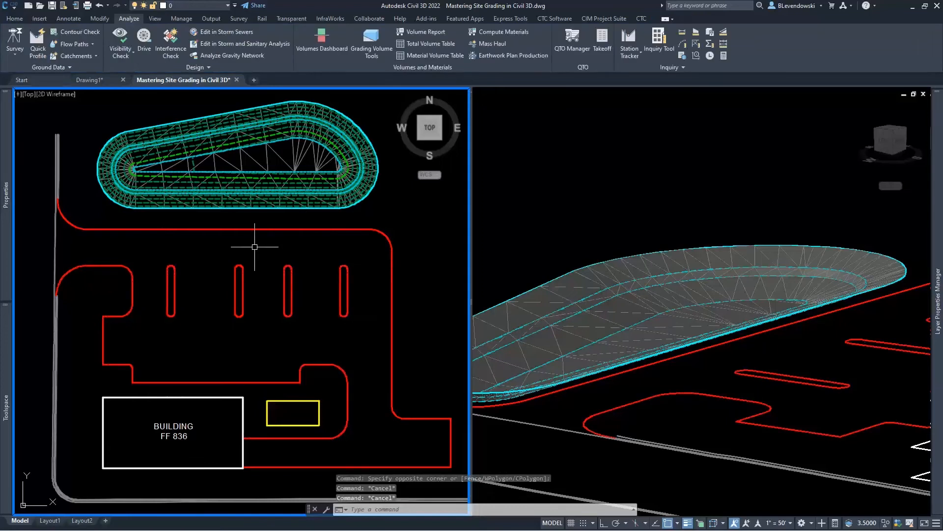
pyautogui.write('LA')
pyautogui.press('Return')
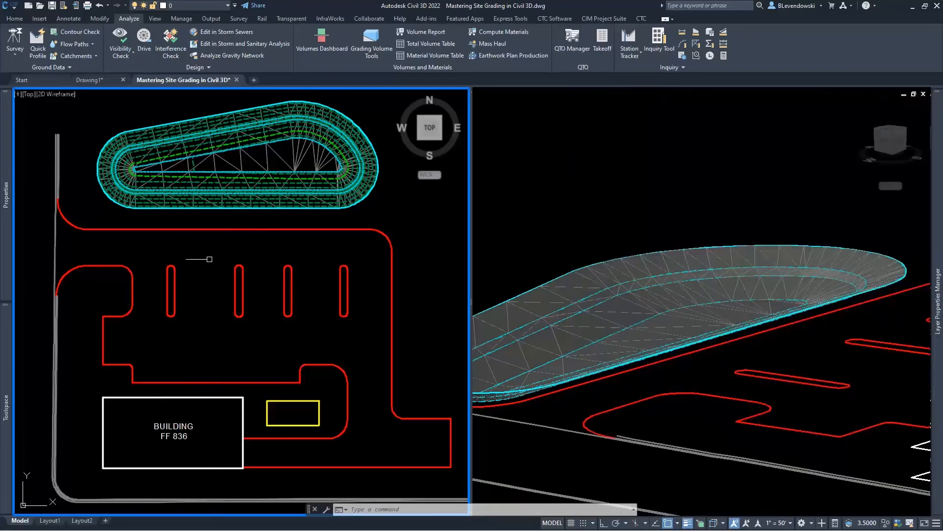
pyautogui.moveTo(937, 307)
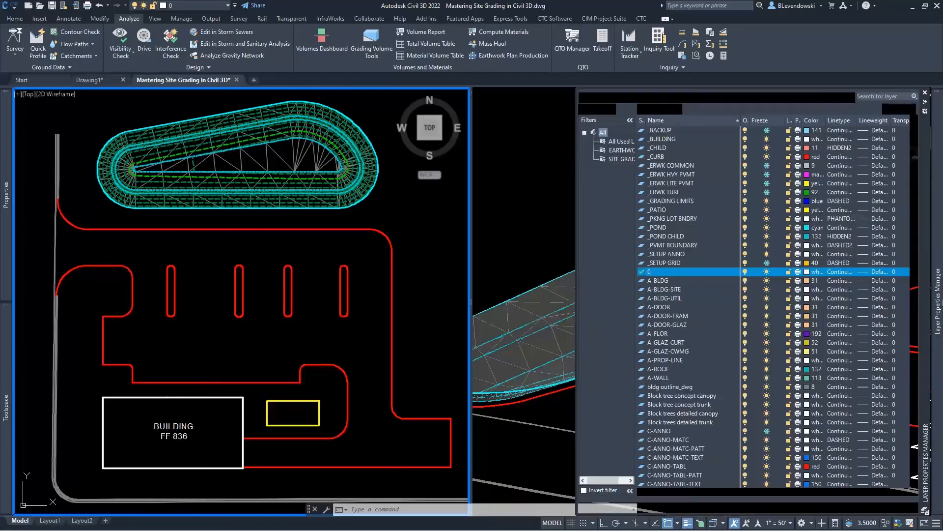
pyautogui.click(771, 120)
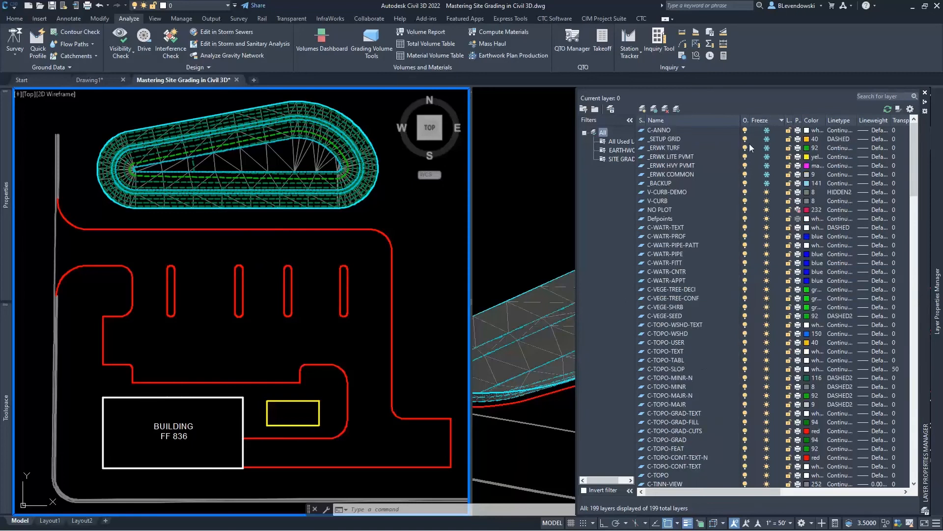
pyautogui.click(767, 139)
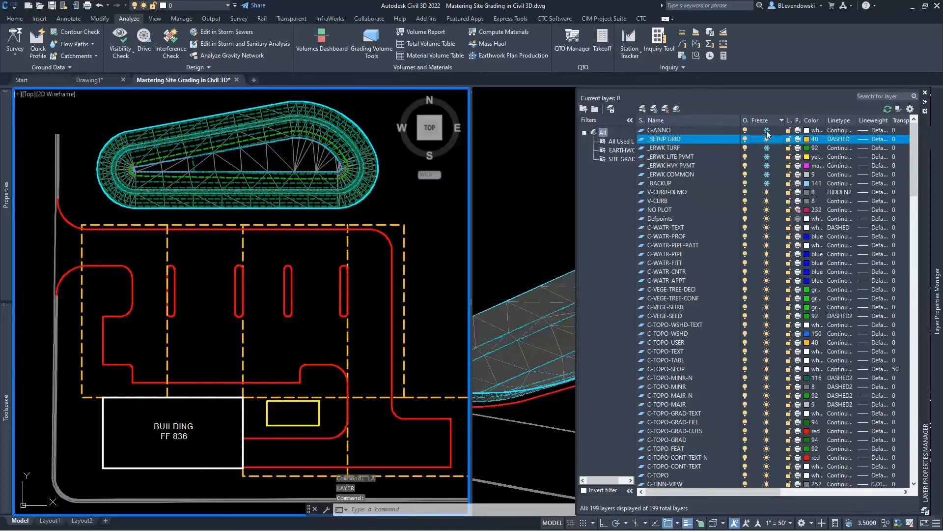
pyautogui.click(767, 129)
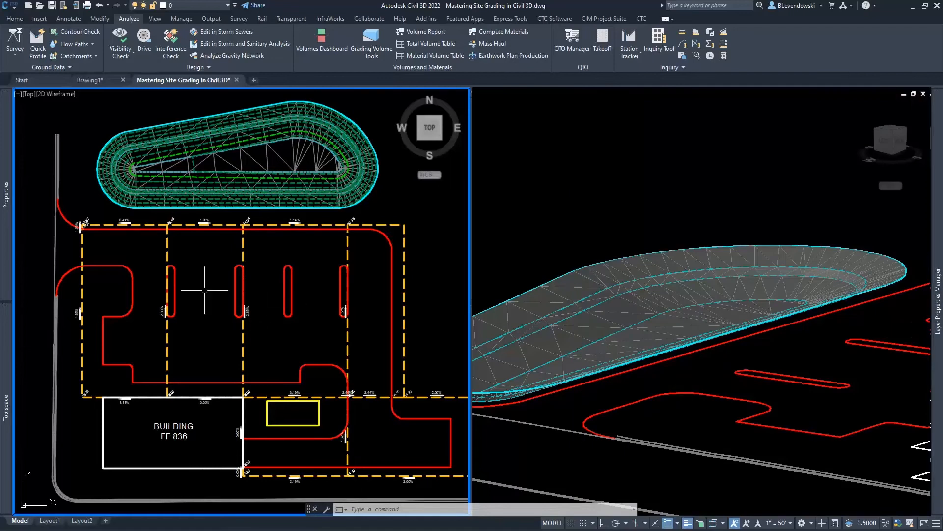
# Step: Examine the setup grid's north-south line along the westernmost parking island and its slope and elevation labels
pyautogui.scroll(3, 204, 290)
pyautogui.click(270, 243)
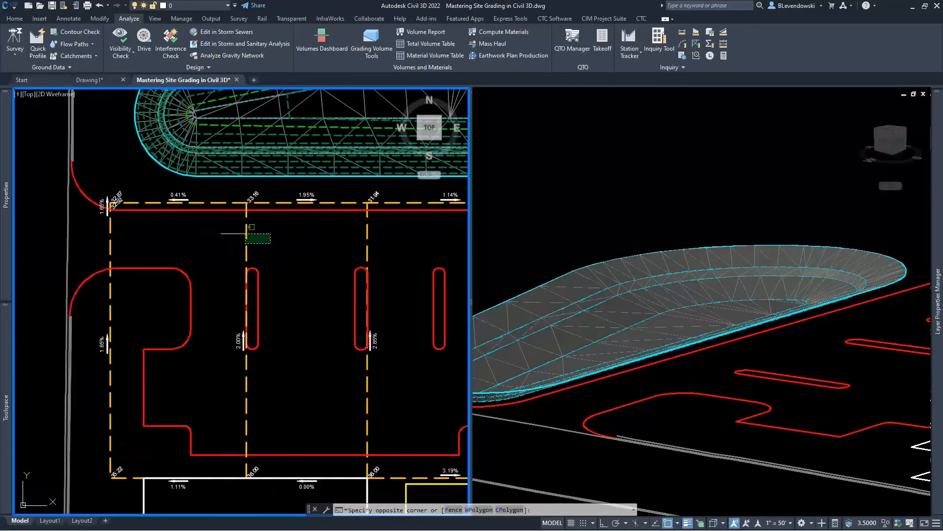
pyautogui.click(217, 219)
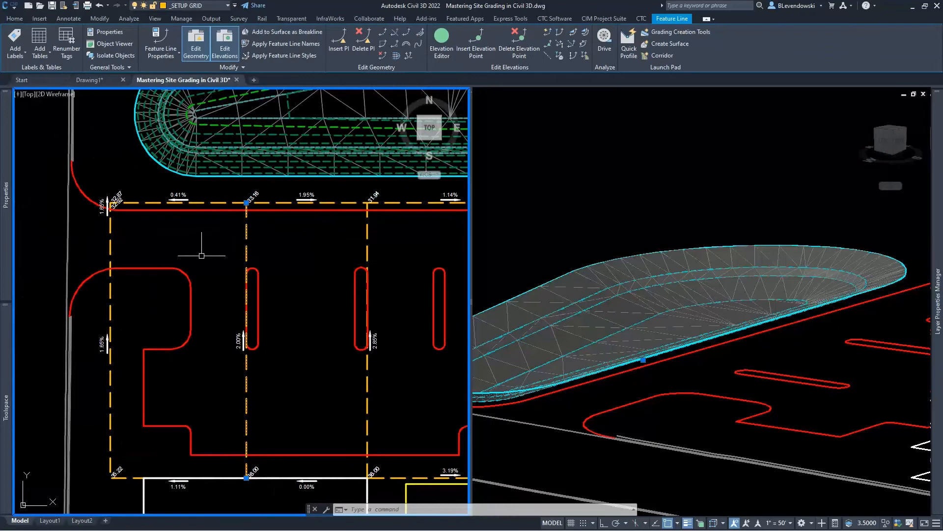
pyautogui.moveTo(168, 395); pyautogui.dragTo(181, 355, button='middle')
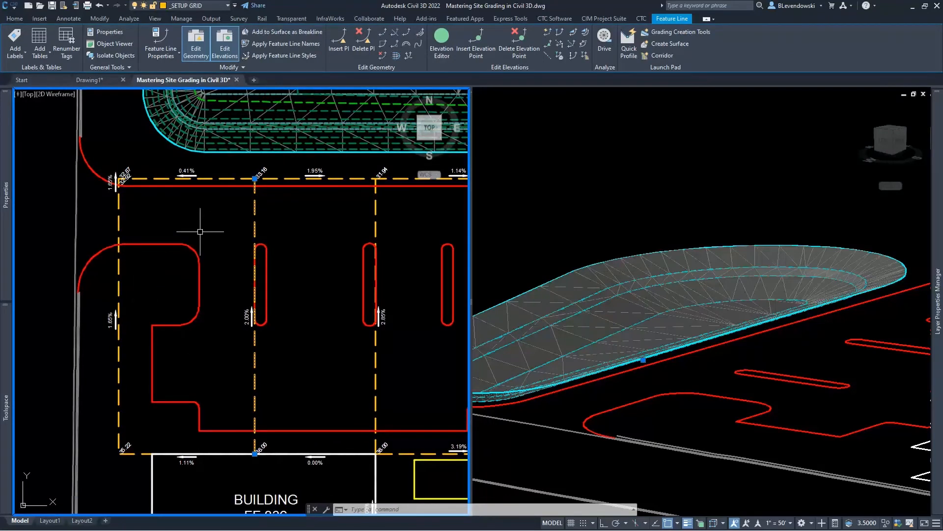
pyautogui.moveTo(219, 211); pyautogui.dragTo(196, 238, button='middle')
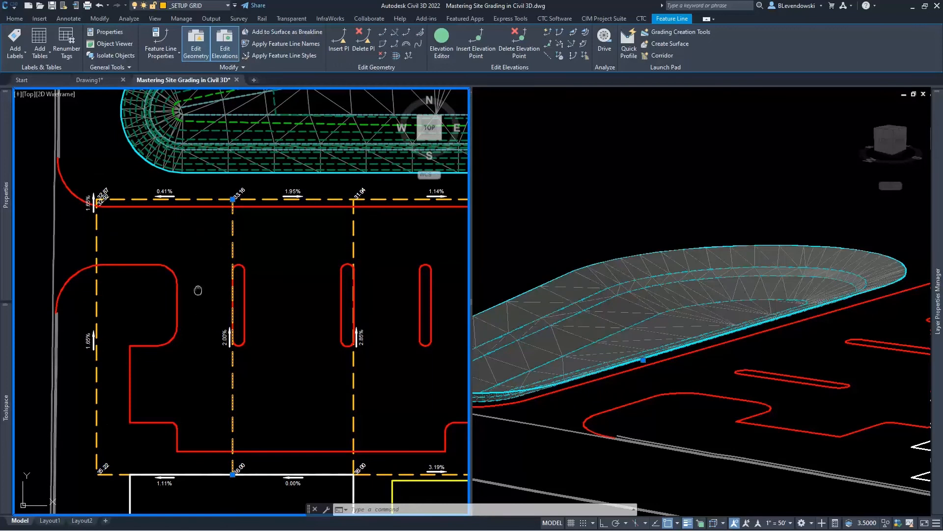
pyautogui.moveTo(198, 290); pyautogui.dragTo(209, 247, button='middle')
pyautogui.press('Escape')
pyautogui.press('Escape')
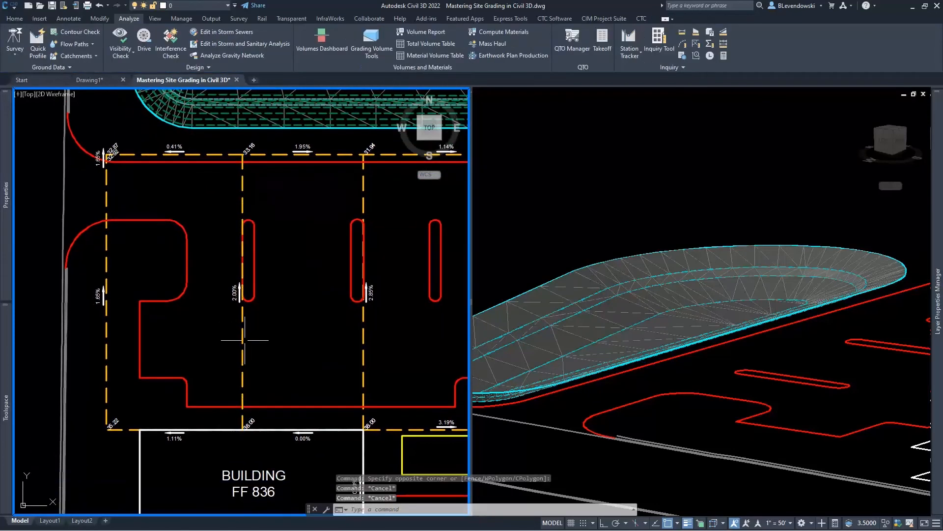
# Step: Set the Quick Elevation Edit site to Setup, taken from the setup grid line along the westernmost parking island
pyautogui.click(243, 340)
pyautogui.scroll(2, 248, 283)
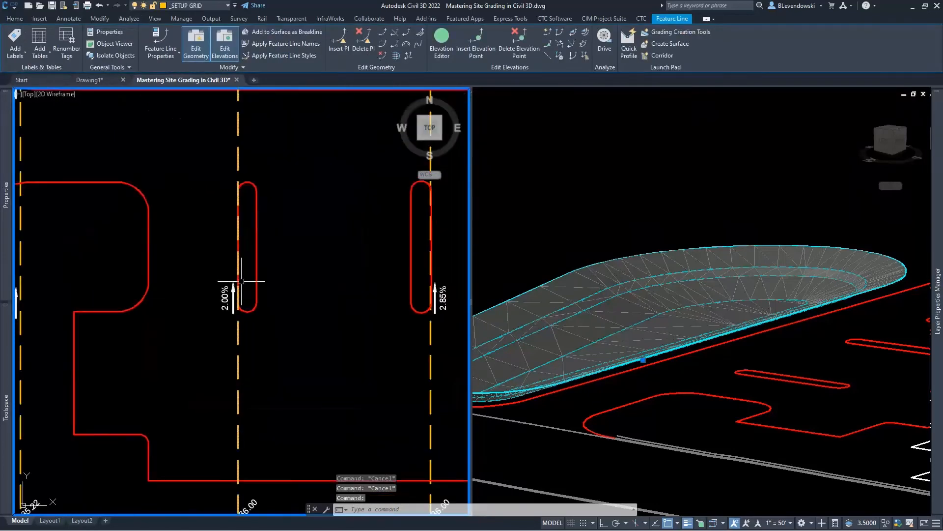
pyautogui.moveTo(311, 216); pyautogui.dragTo(275, 290, button='middle')
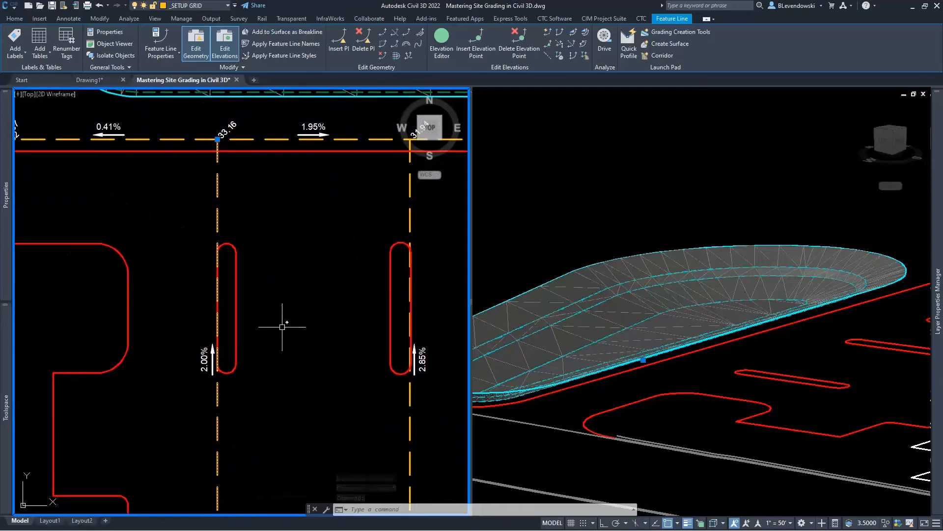
pyautogui.moveTo(282, 327); pyautogui.dragTo(291, 270, button='middle')
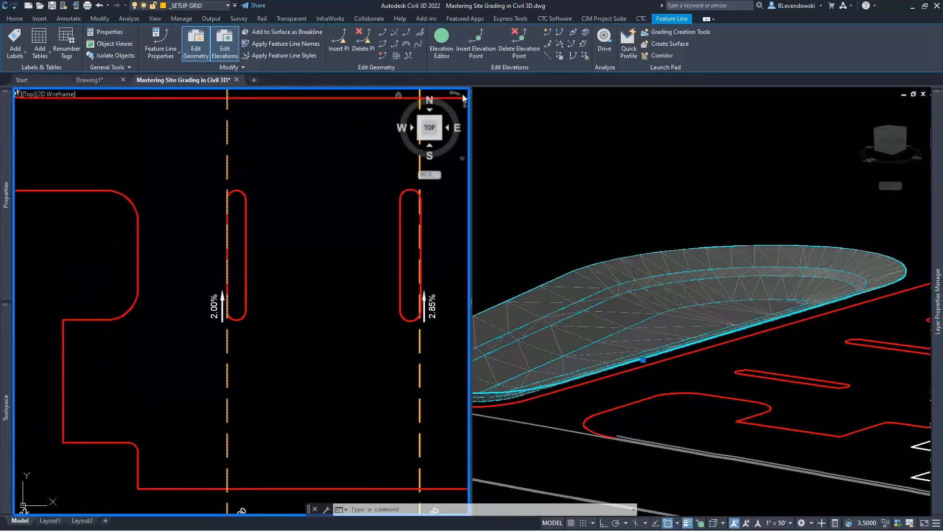
pyautogui.click(547, 33)
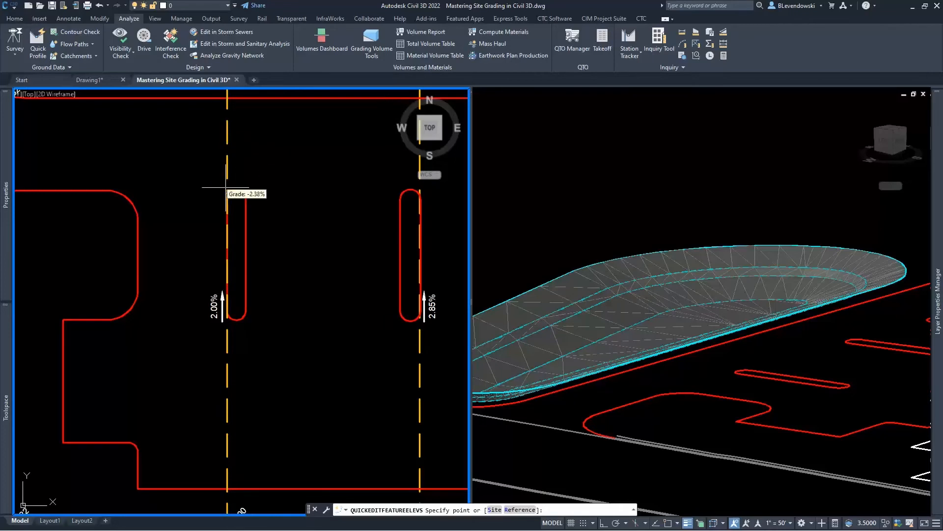
pyautogui.write('s')
pyautogui.press('Return')
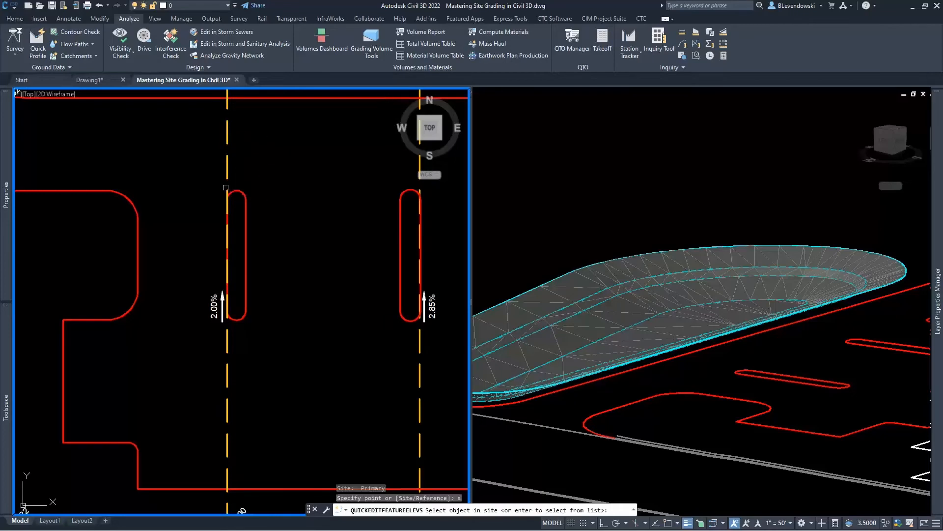
pyautogui.click(227, 133)
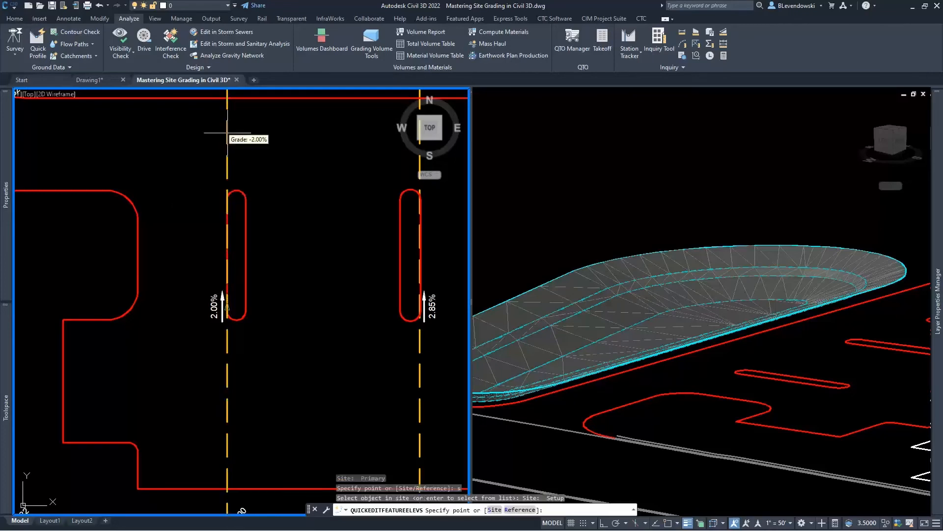
pyautogui.press('Return')
# Step: Set the grade of the setup grid line along the westernmost parking island to -1.5% with Quick Elevation Edit
pyautogui.click(227, 131)
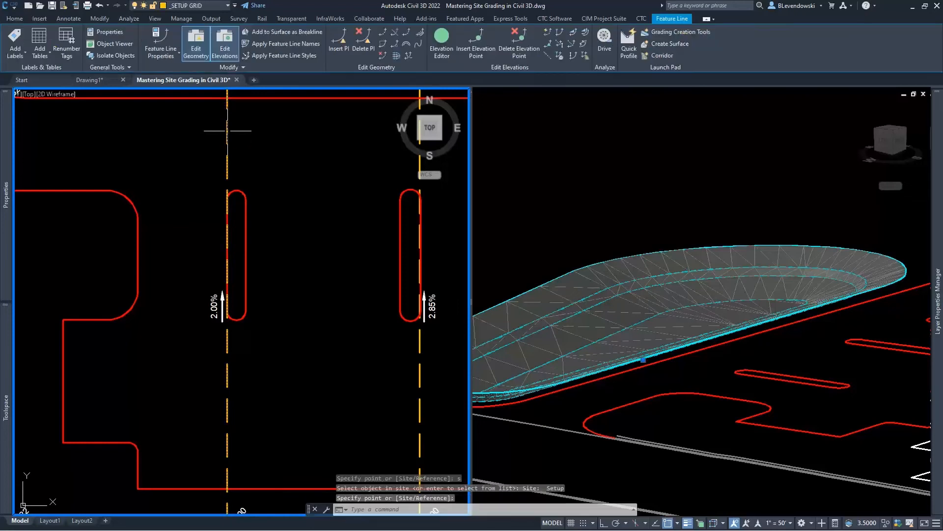
pyautogui.click(548, 34)
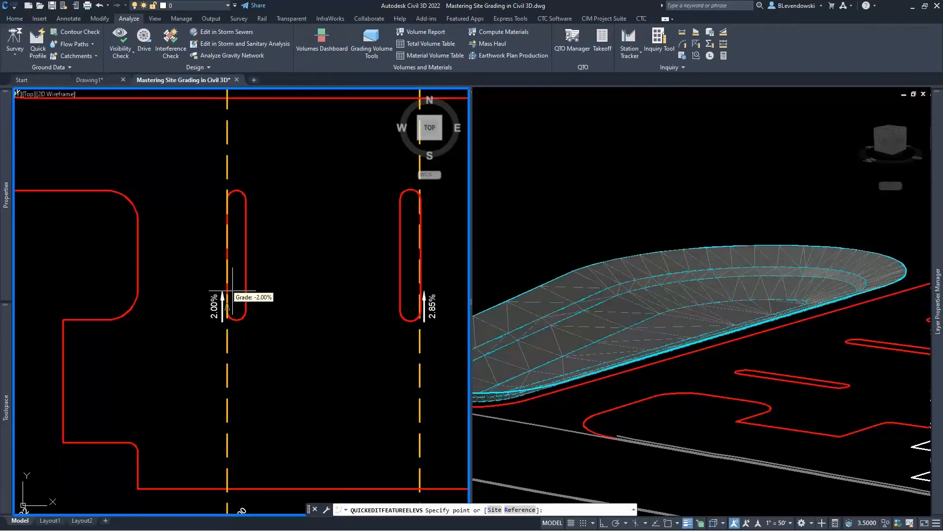
pyautogui.click(233, 290)
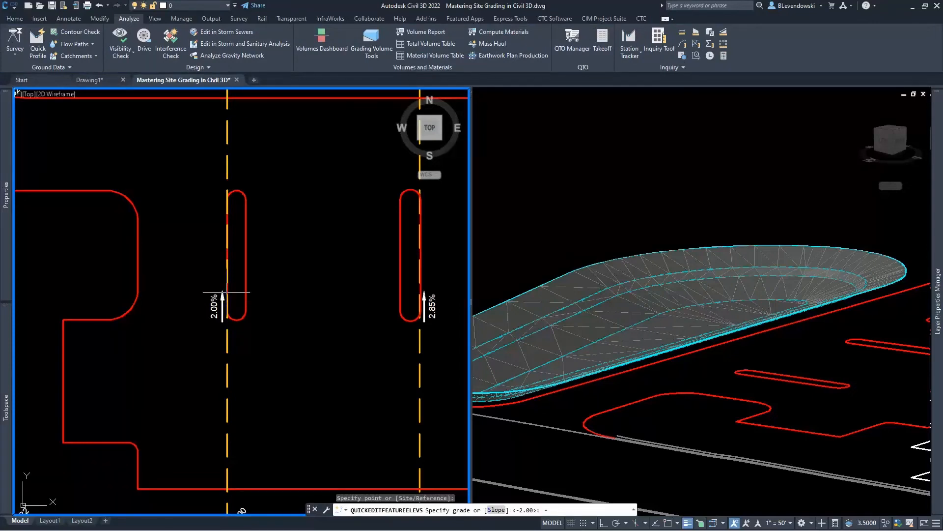
pyautogui.press('Return')
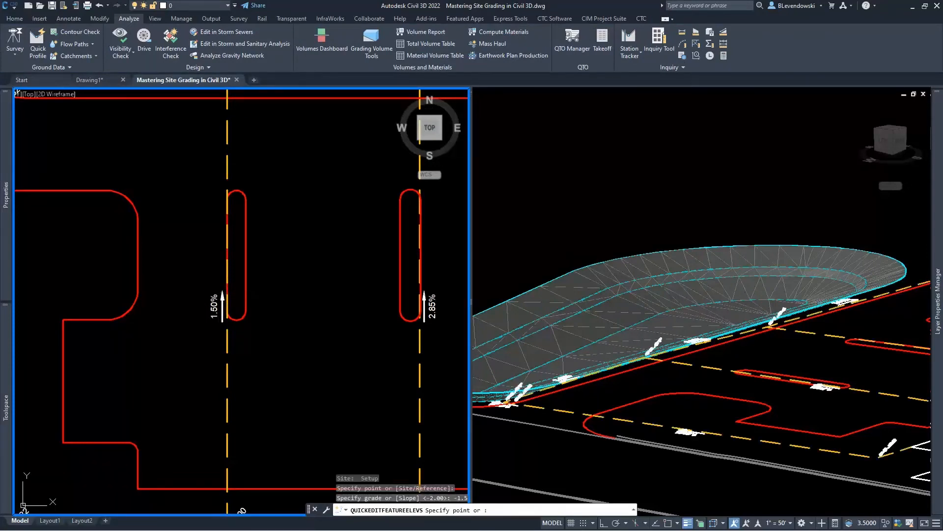
pyautogui.scroll(-2, 223, 293)
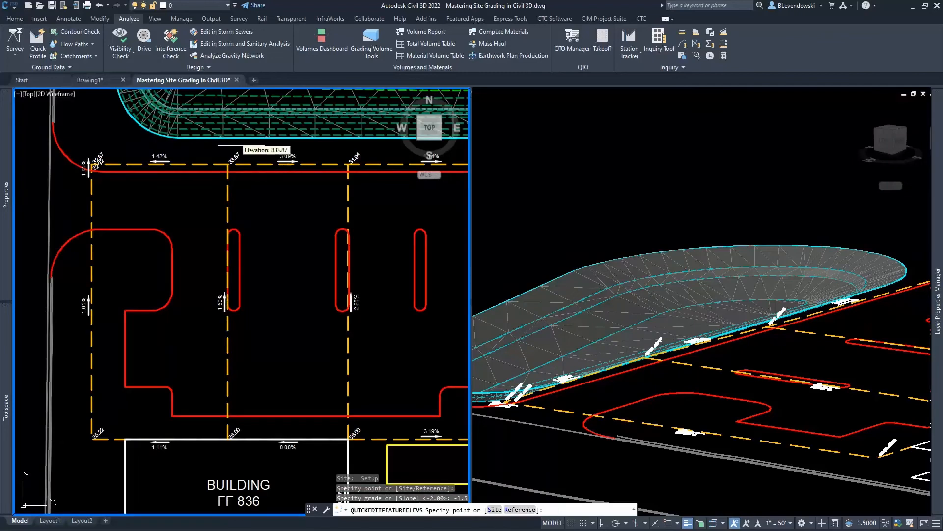
pyautogui.press('Return')
pyautogui.press('Escape')
pyautogui.press('Escape')
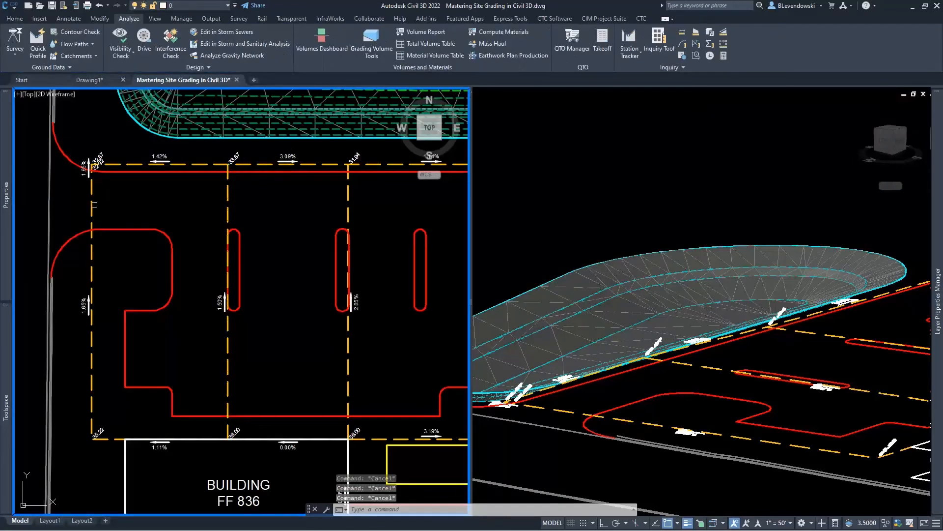
pyautogui.click(89, 197)
pyautogui.scroll(-2, 208, 215)
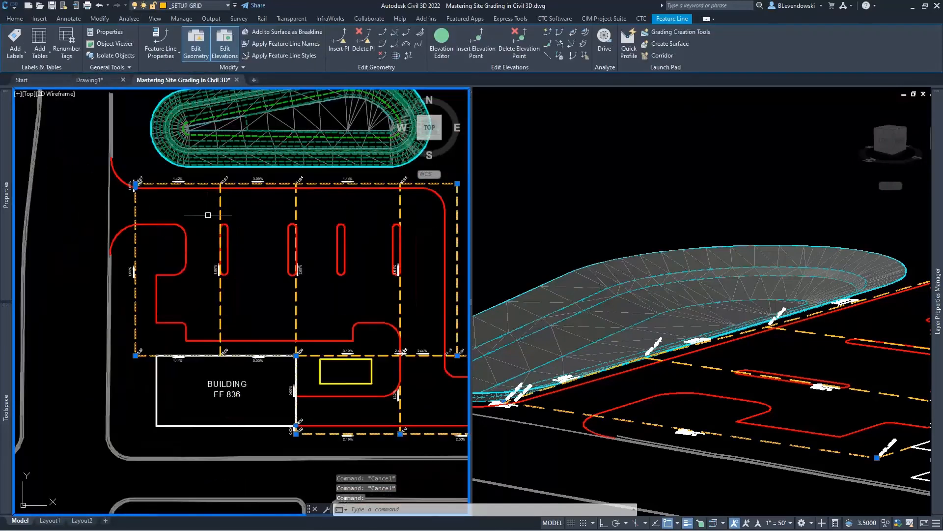
pyautogui.press('Escape')
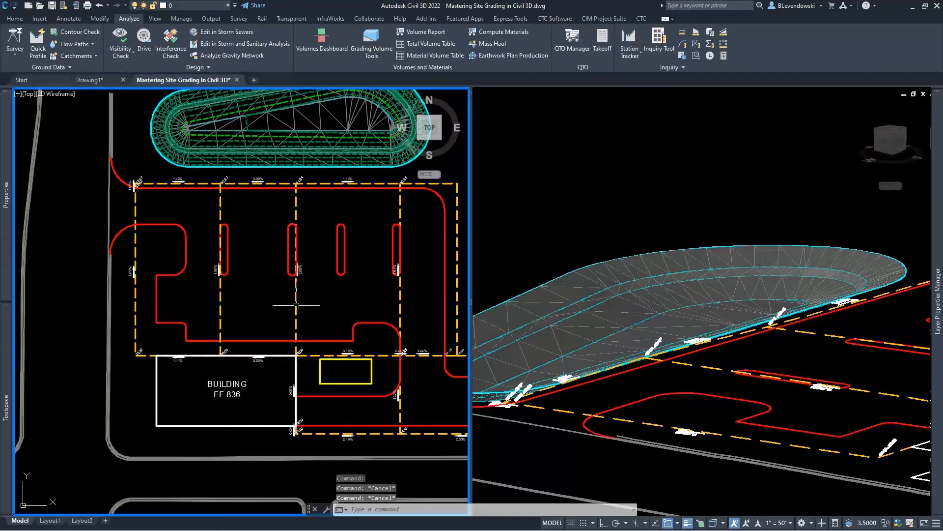
# Step: Start adding the setup grid feature lines as breaklines to a new surface
pyautogui.scroll(2, 296, 304)
pyautogui.click(205, 141)
pyautogui.click(148, 137)
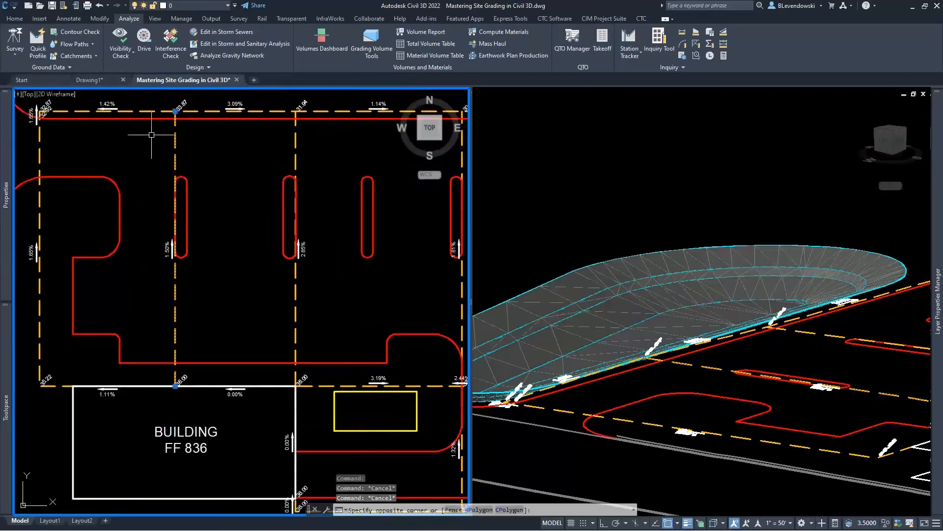
pyautogui.rightClick(228, 162)
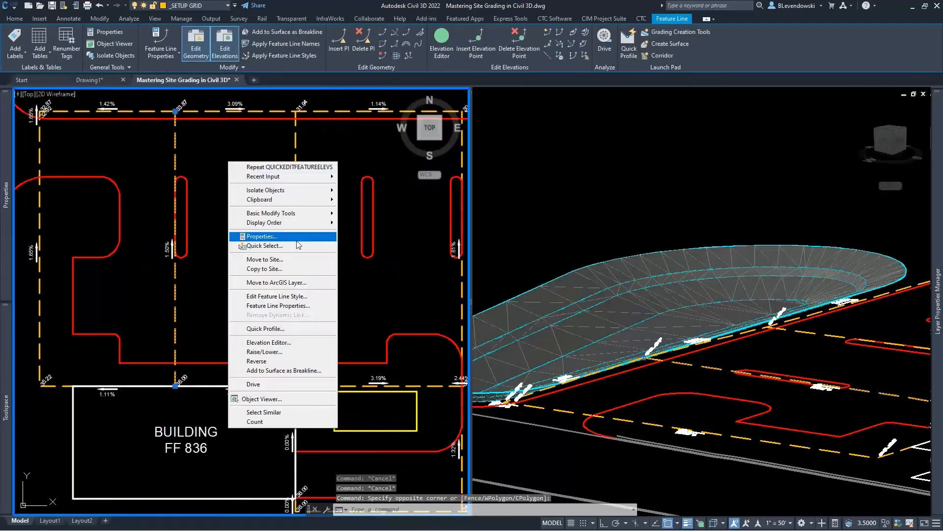
pyautogui.click(283, 370)
pyautogui.click(437, 181)
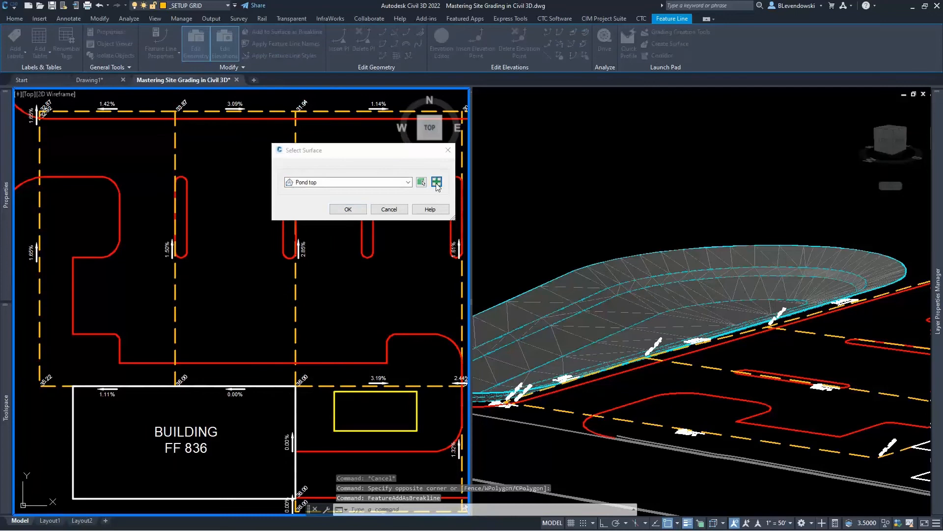
# Step: Create a TIN surface named setup with the Design with TIN style
pyautogui.click(839, 168)
pyautogui.write('setup')
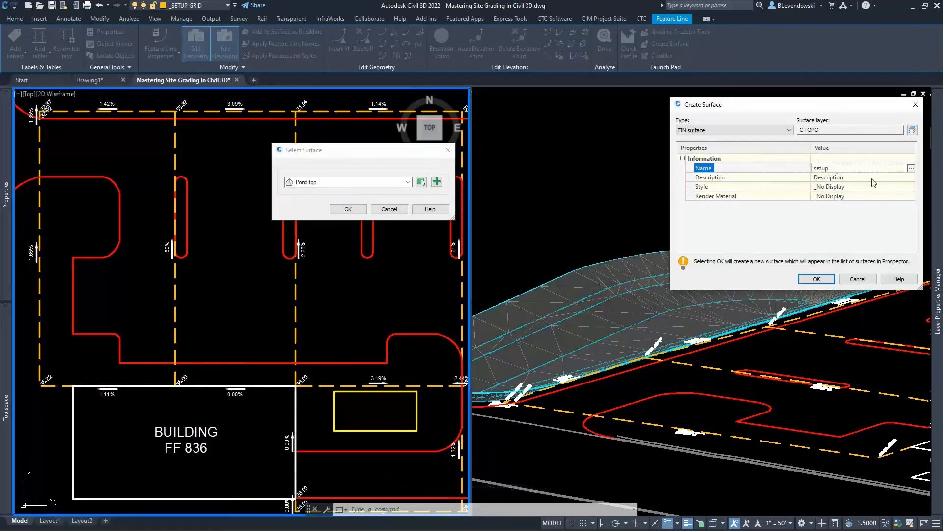
pyautogui.click(888, 187)
pyautogui.click(912, 186)
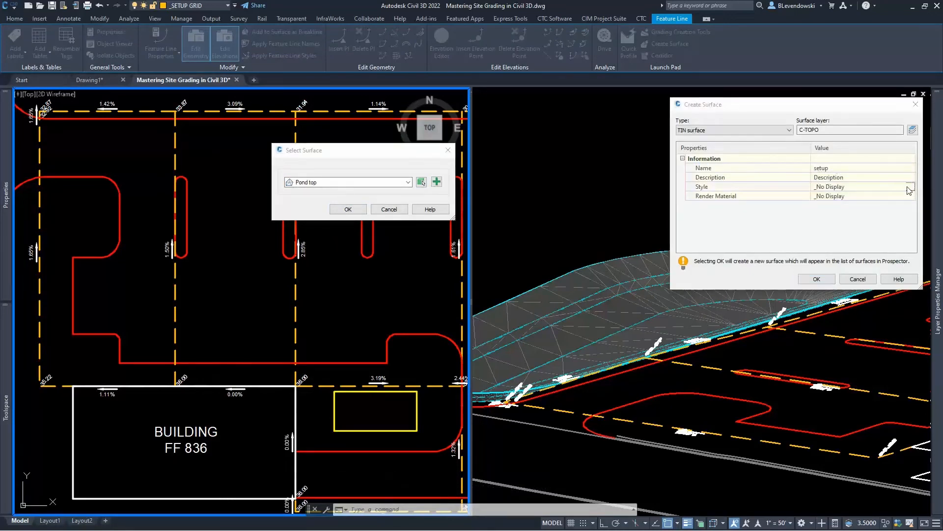
pyautogui.click(492, 213)
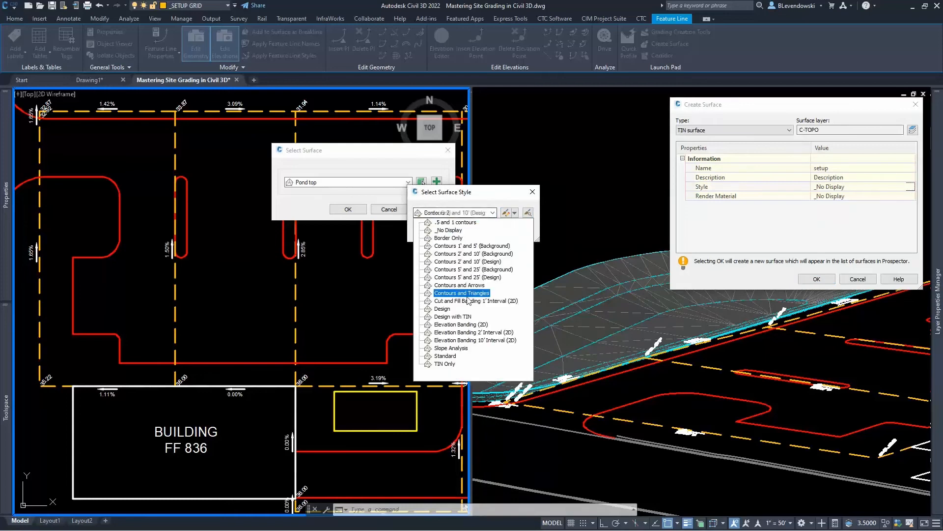
pyautogui.click(458, 317)
pyautogui.click(432, 231)
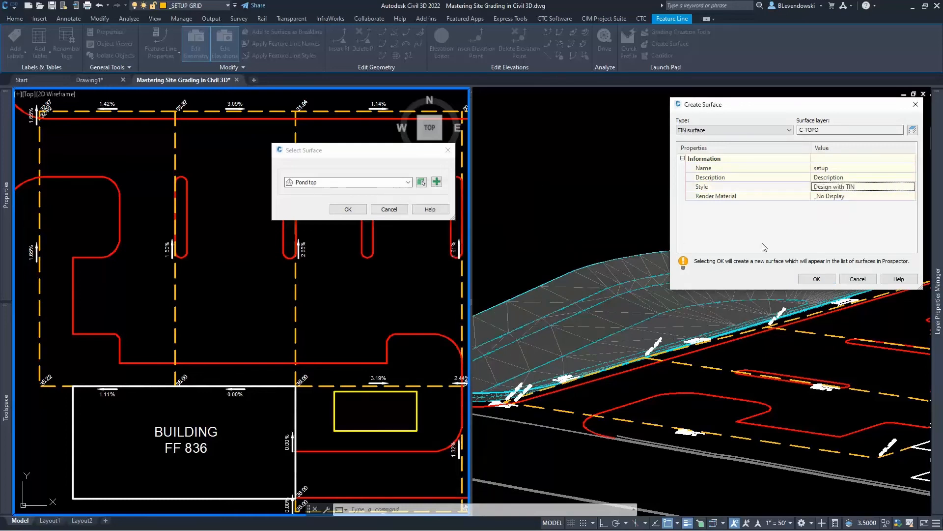
pyautogui.click(817, 280)
# Step: Add the setup grid feature lines to the surface as standard breaklines with a 20' supplementing distance and 0.10' mid-ordinate distance
pyautogui.click(364, 212)
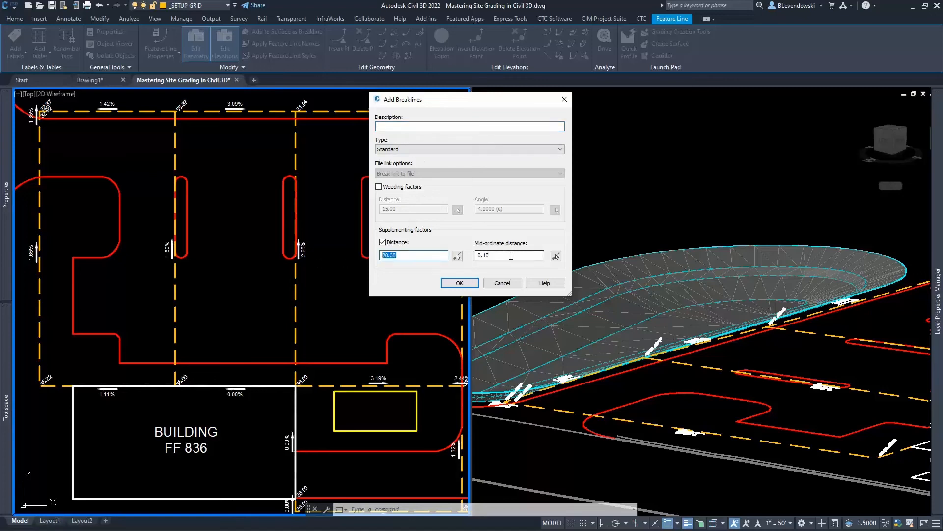
pyautogui.click(392, 125)
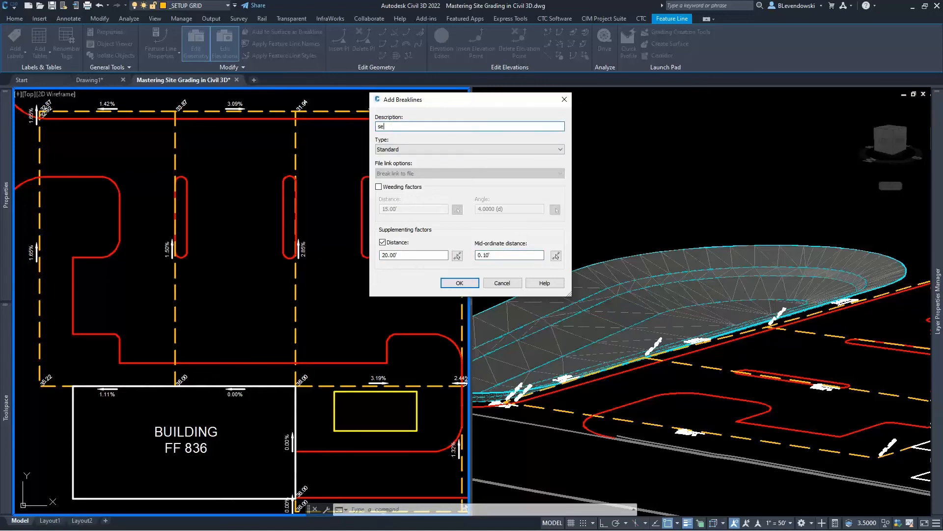
pyautogui.press('Return')
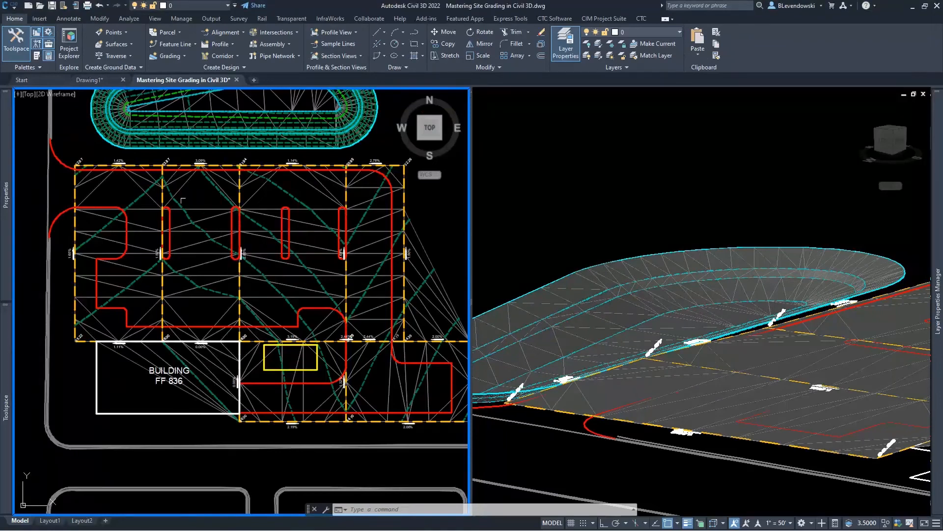
# Step: Examine the setup surface's contours and triangles across the parking lot and around the building
pyautogui.scroll(2, 183, 200)
pyautogui.moveTo(201, 240); pyautogui.dragTo(224, 260, button='middle')
pyautogui.moveTo(287, 344); pyautogui.dragTo(246, 315, button='middle')
pyautogui.moveTo(314, 331); pyautogui.dragTo(359, 302, button='middle')
pyautogui.moveTo(188, 265); pyautogui.dragTo(242, 332, button='middle')
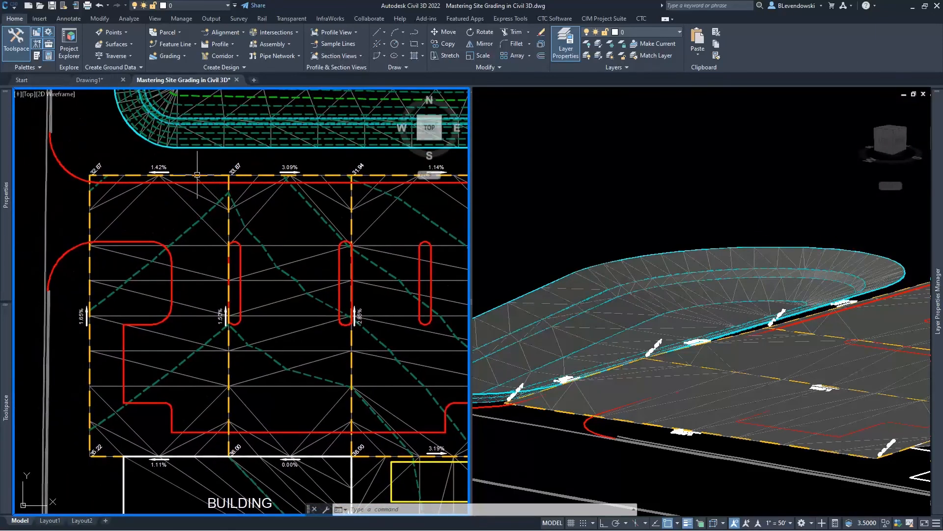
# Step: Highlight all the curb feature lines by selecting similar objects and examine their layout over the setup surface
pyautogui.click(82, 177)
pyautogui.rightClick(88, 139)
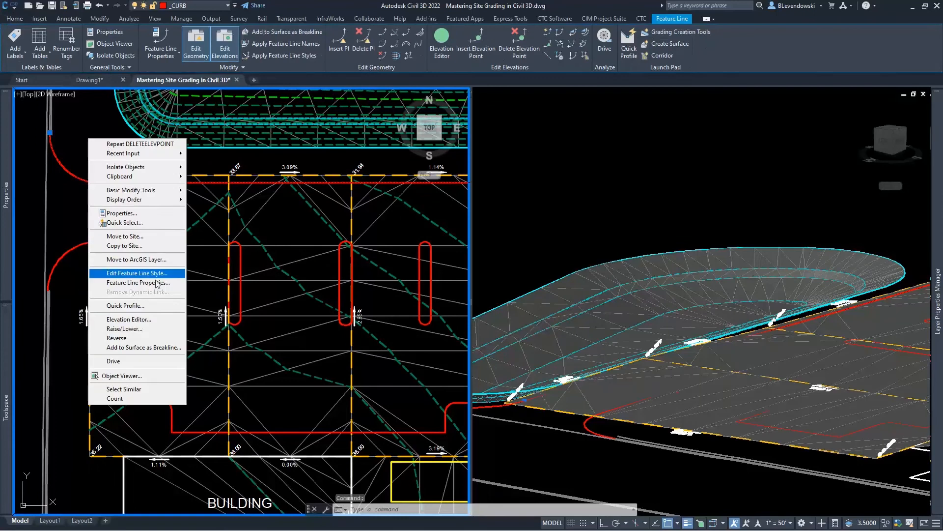
pyautogui.click(126, 389)
pyautogui.scroll(-2, 99, 220)
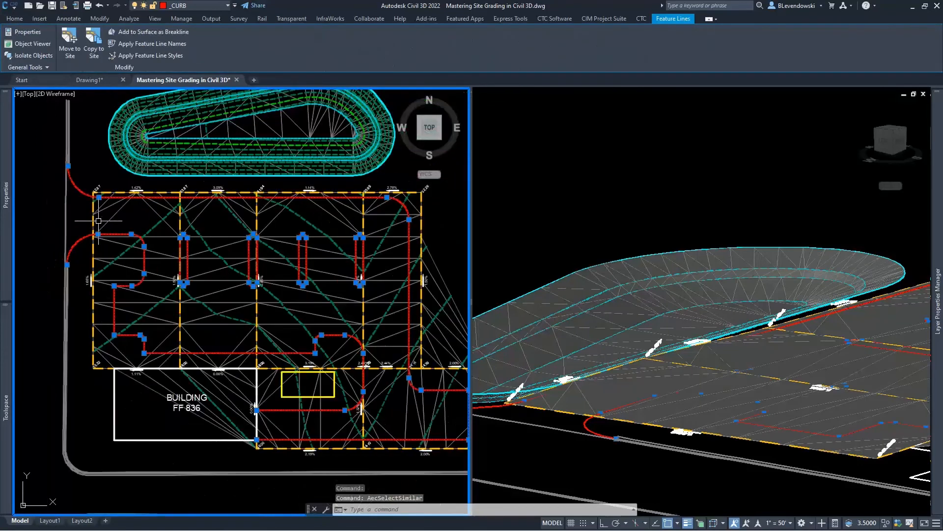
pyautogui.moveTo(200, 278); pyautogui.dragTo(242, 290, button='middle')
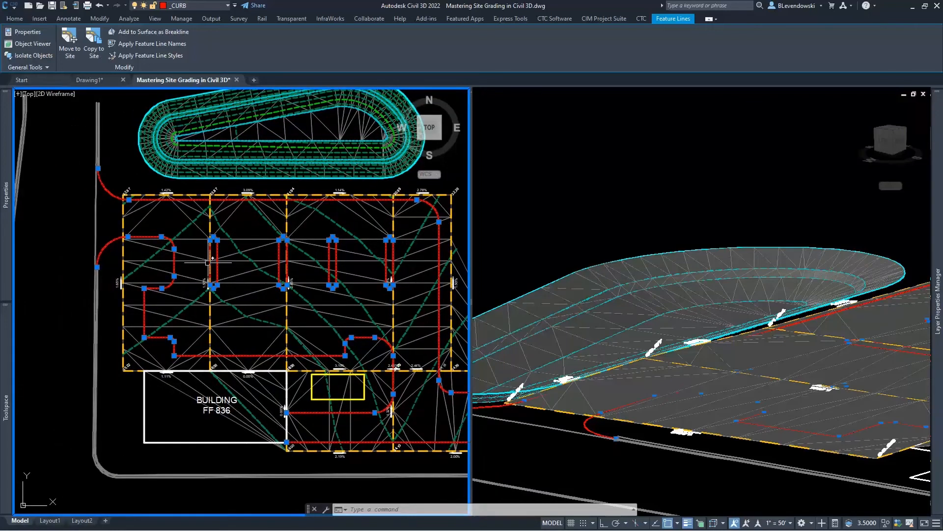
pyautogui.scroll(2, 155, 241)
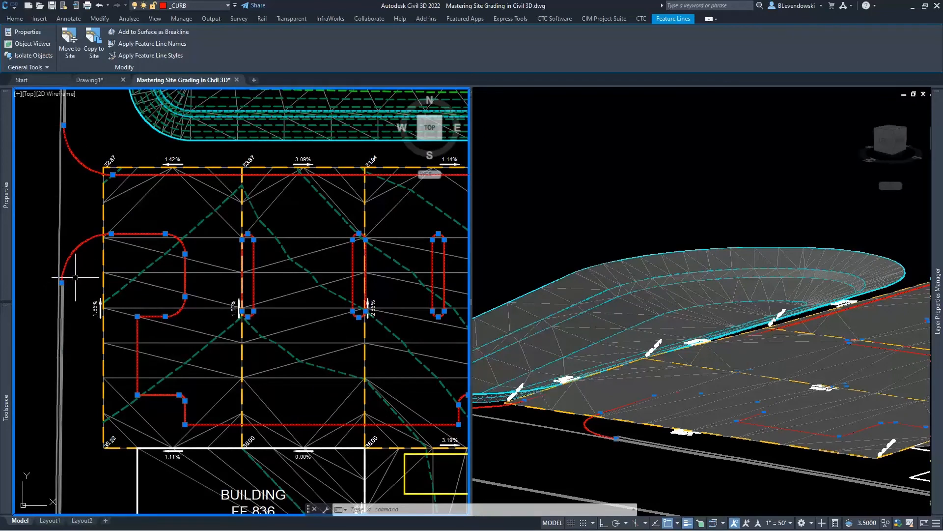
pyautogui.moveTo(374, 342); pyautogui.dragTo(272, 287, button='middle')
pyautogui.press('Escape')
pyautogui.press('Escape')
pyautogui.press('Escape')
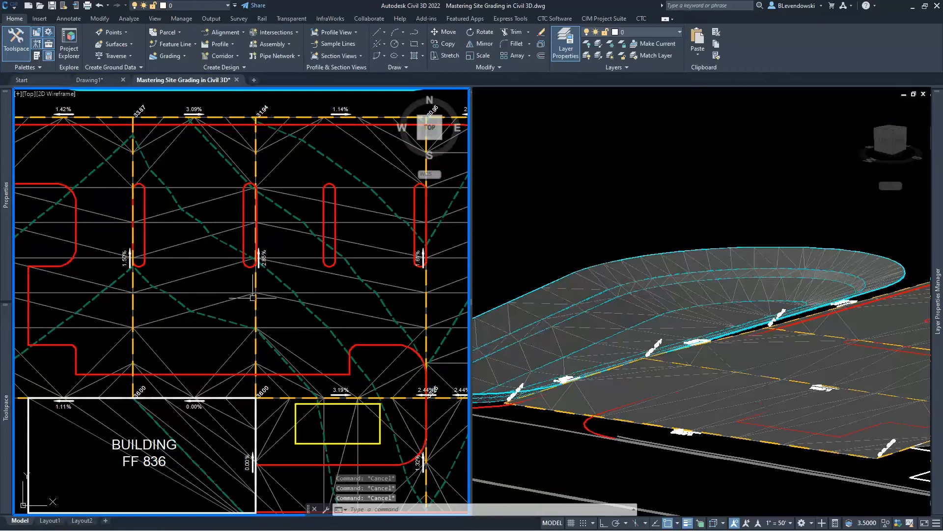
pyautogui.moveTo(208, 301); pyautogui.dragTo(276, 335, button='middle')
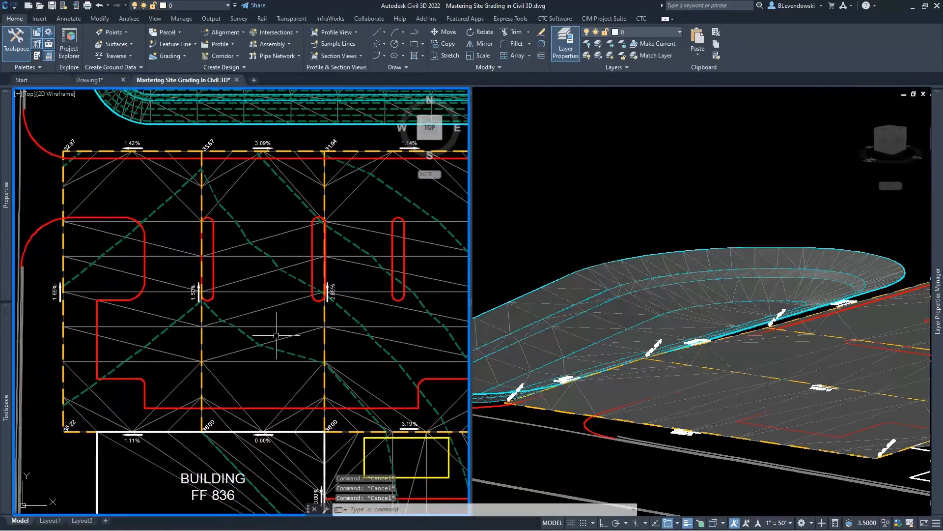
pyautogui.click(114, 218)
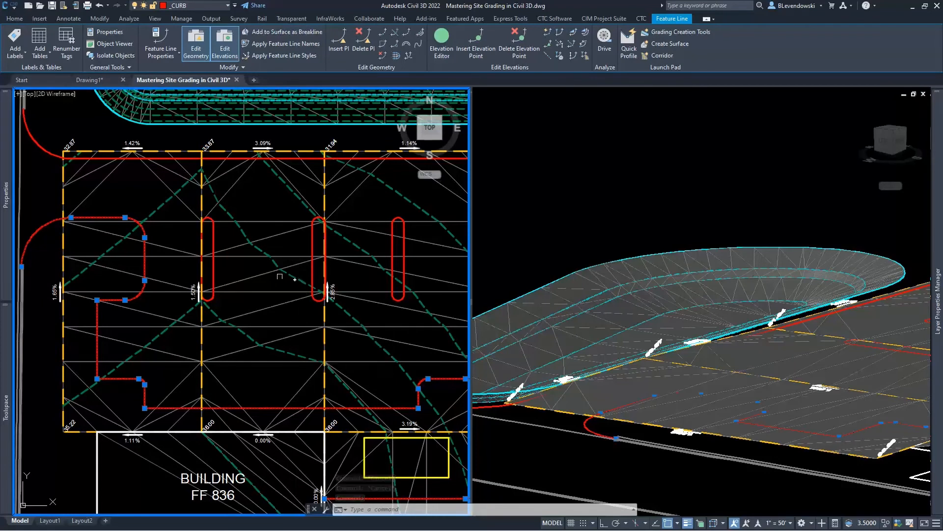
pyautogui.rightClick(150, 199)
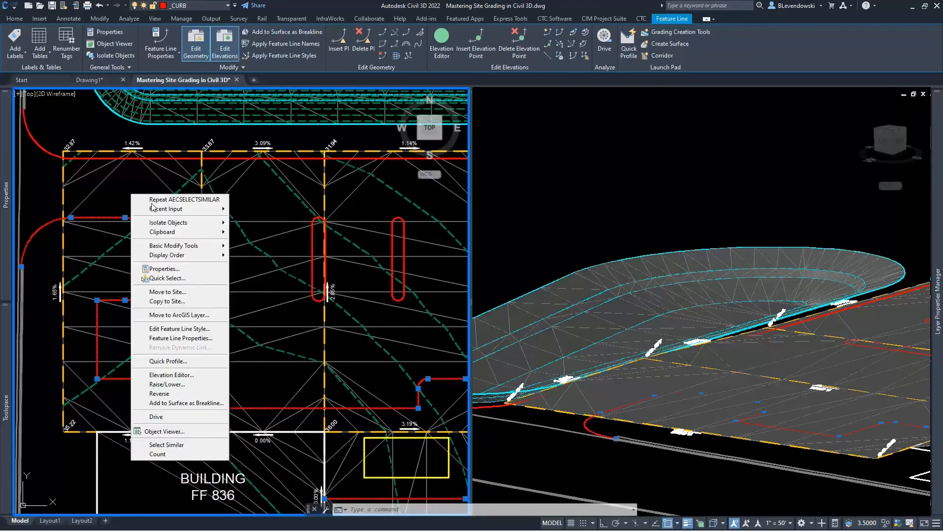
pyautogui.click(167, 444)
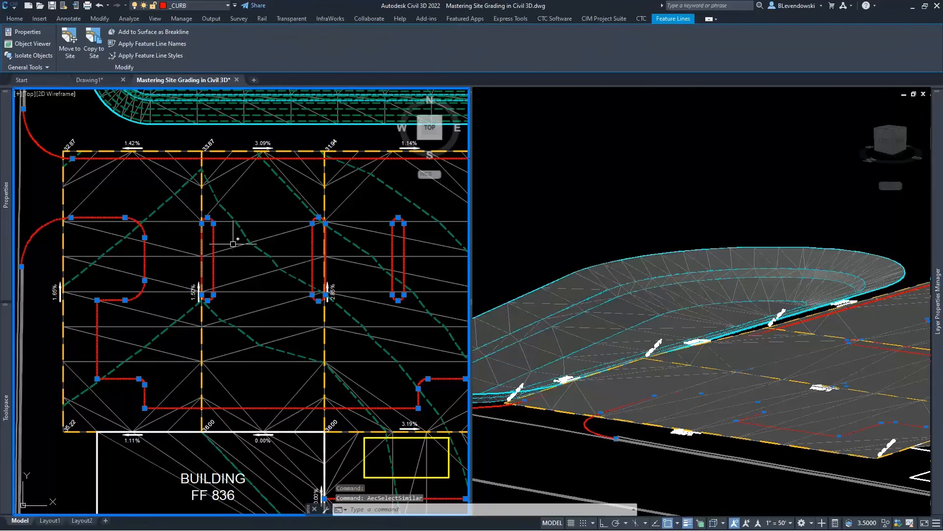
pyautogui.press('Escape')
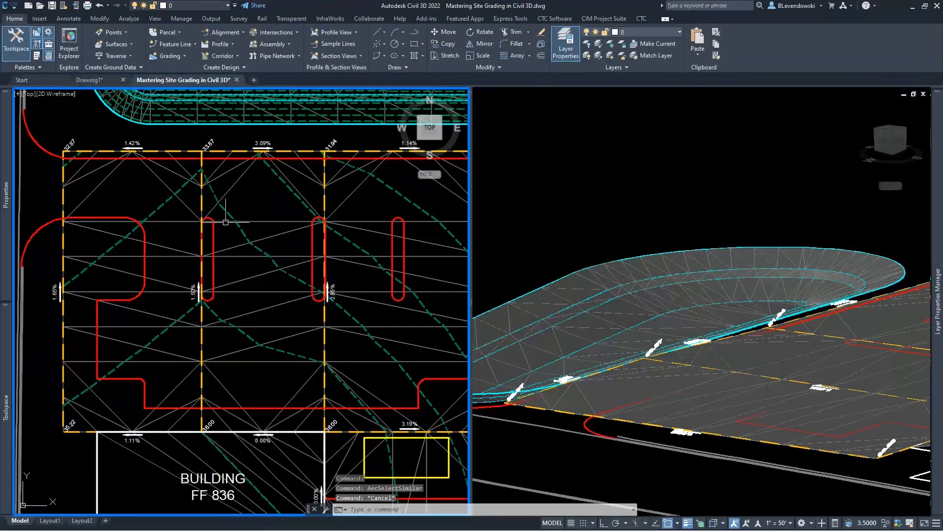
# Step: Start Set Elevations from Surface with the setup surface and a relative elevation of 0.00'
pyautogui.click(102, 20)
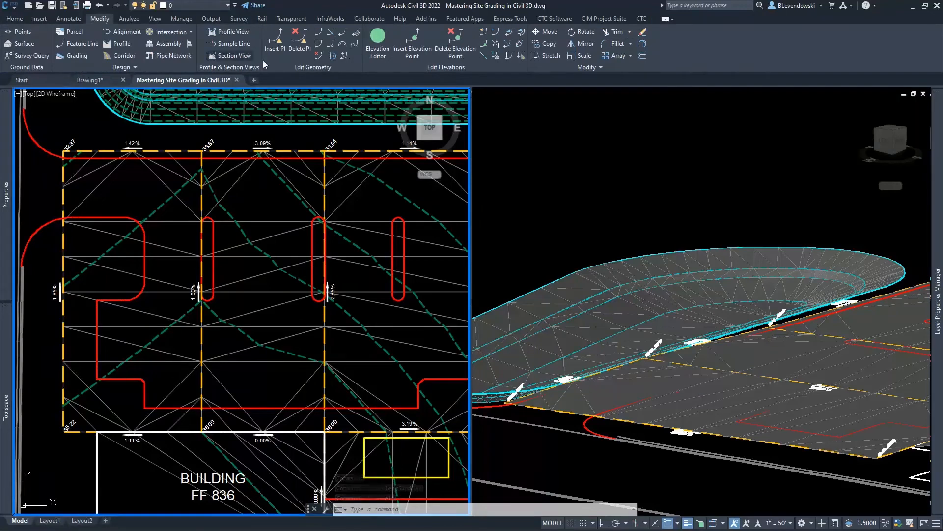
pyautogui.click(498, 55)
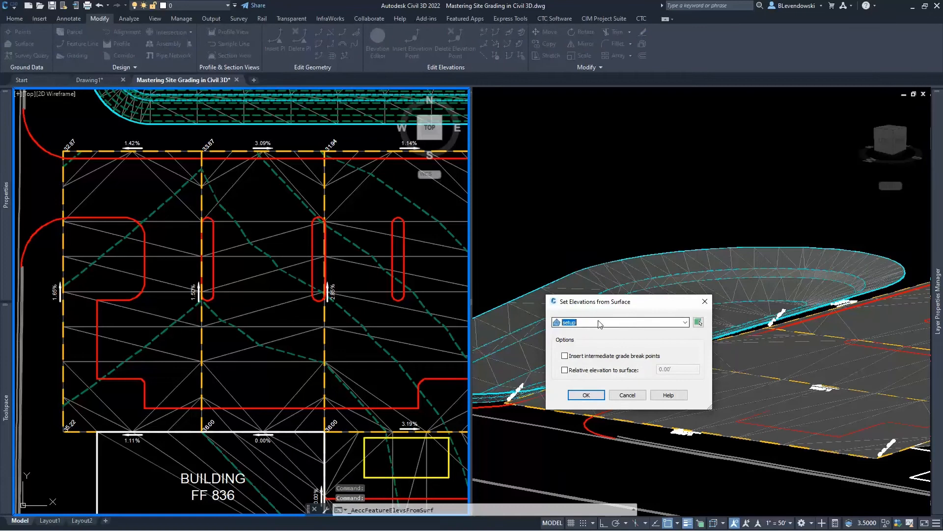
pyautogui.moveTo(601, 301); pyautogui.dragTo(356, 189)
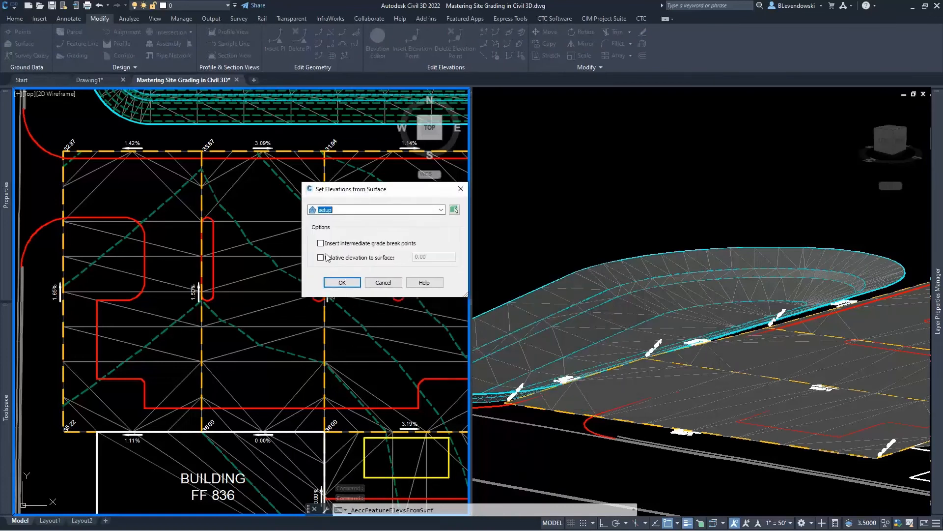
pyautogui.click(320, 258)
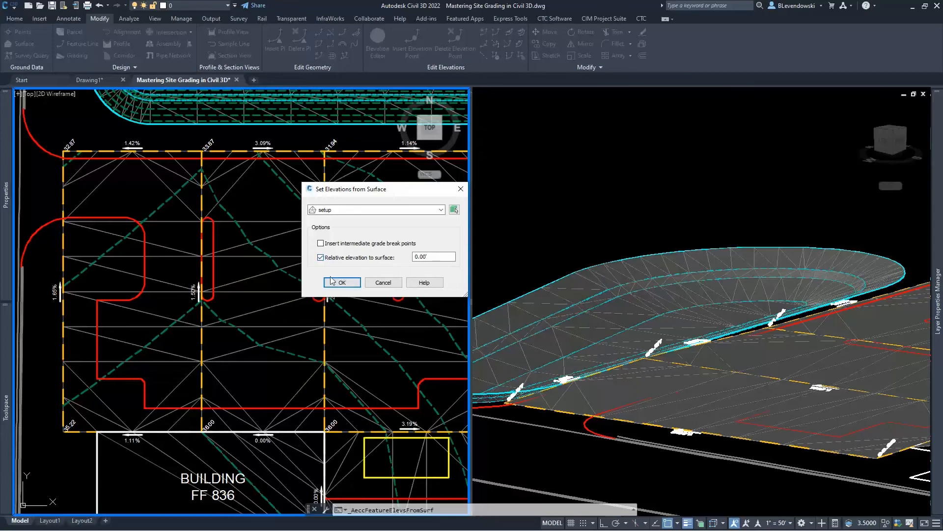
pyautogui.moveTo(438, 259); pyautogui.dragTo(358, 253)
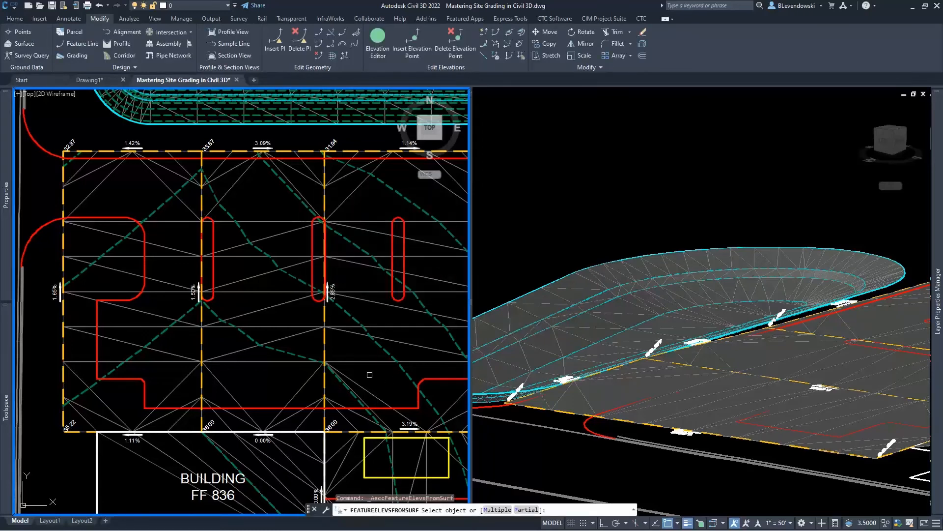
# Step: Apply the surface elevations to multiple objects at once, using the previous selection of curb feature lines
pyautogui.moveTo(369, 375)
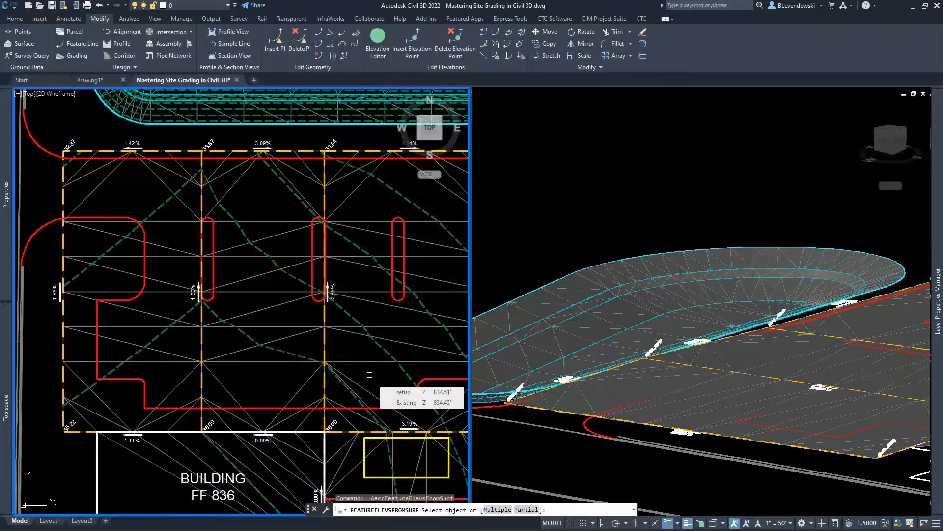
pyautogui.write('m')
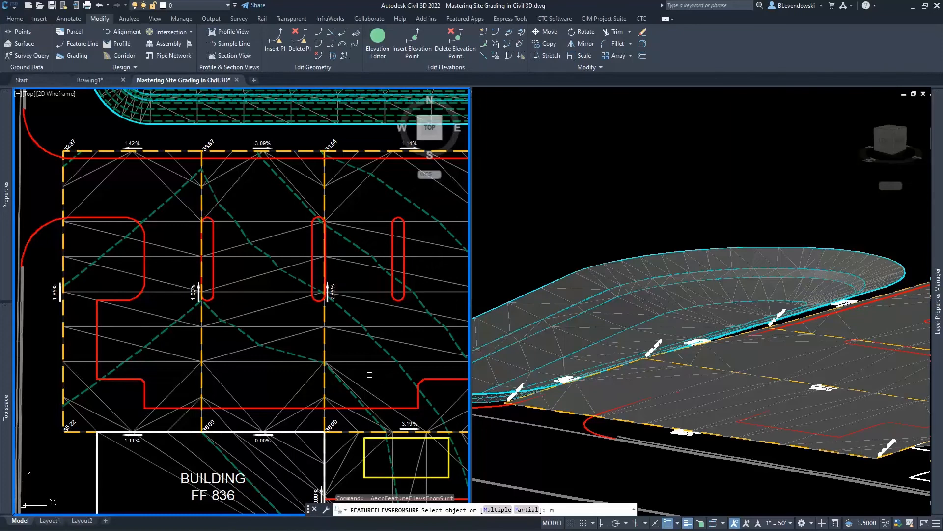
pyautogui.press('Return')
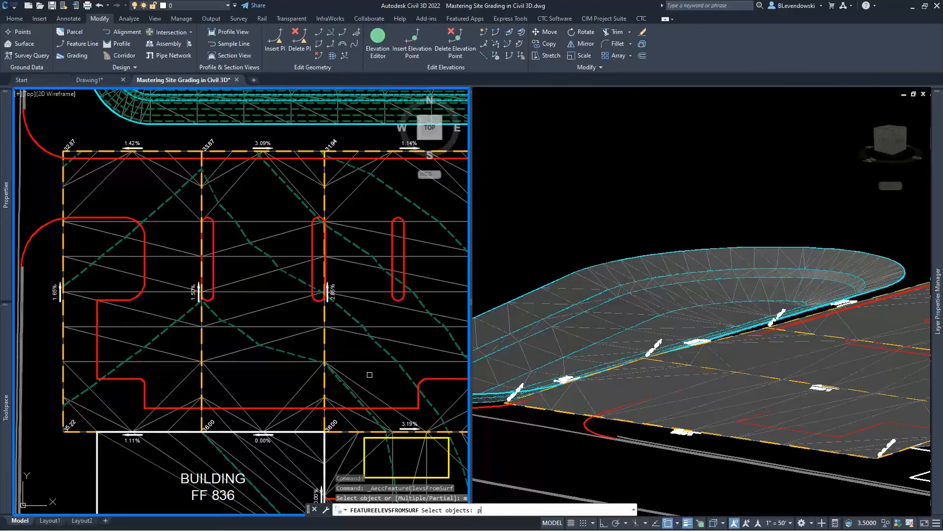
pyautogui.press('Return')
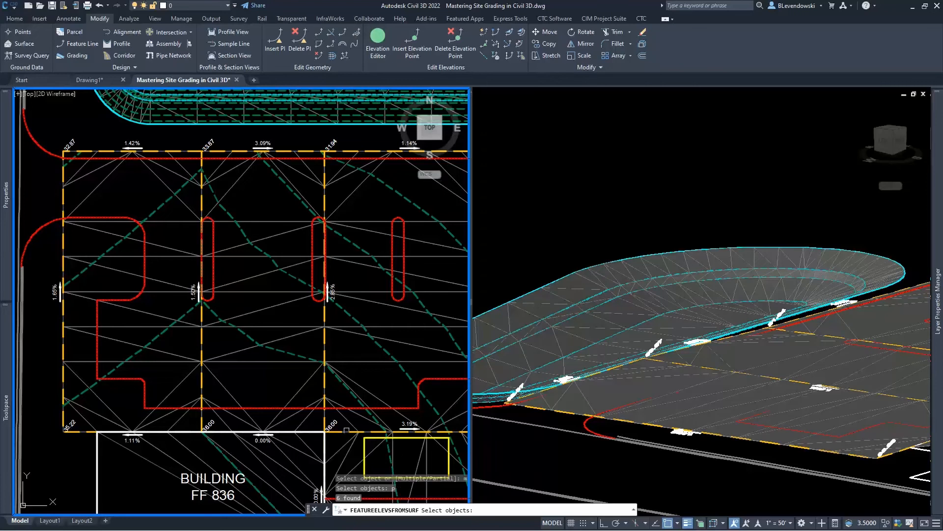
pyautogui.press('Return')
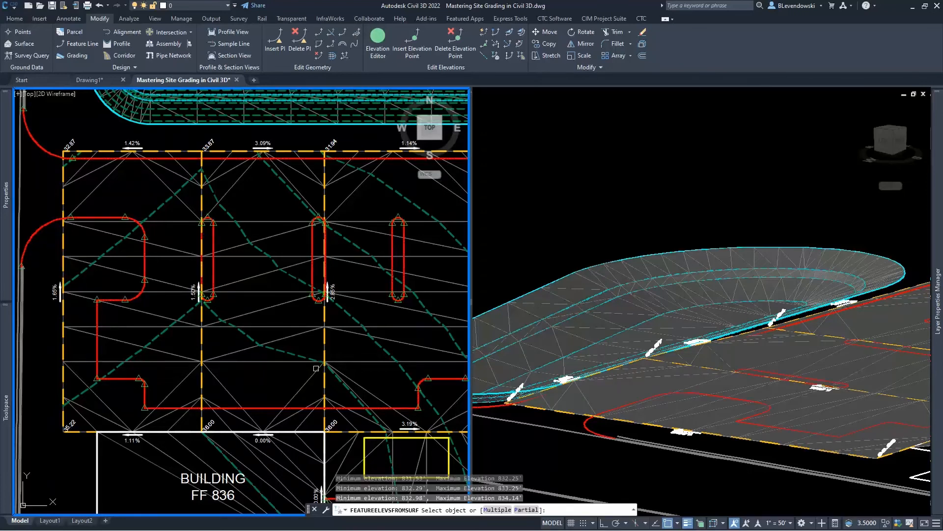
pyautogui.press('Return')
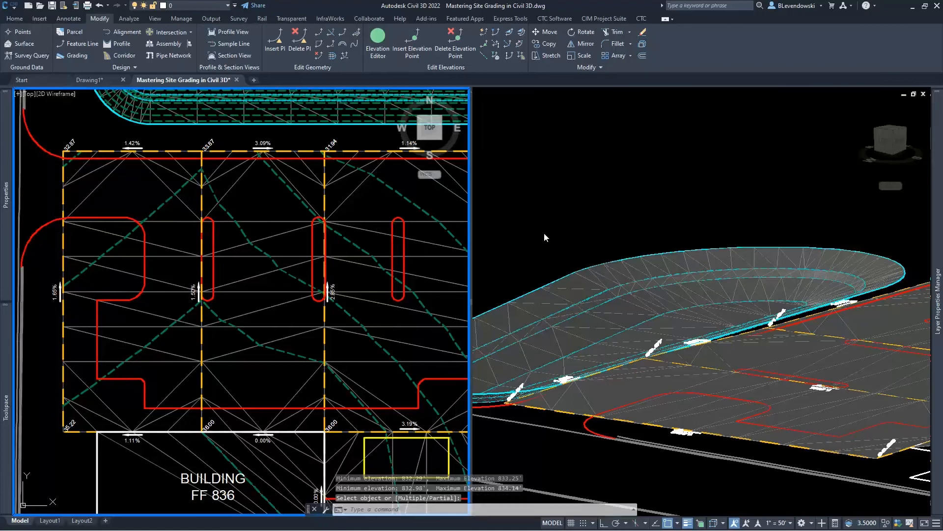
# Step: Set the grade of the setup grid line along the westernmost narrow parking island to -3% with Quick Elevation Edit
pyautogui.click(574, 205)
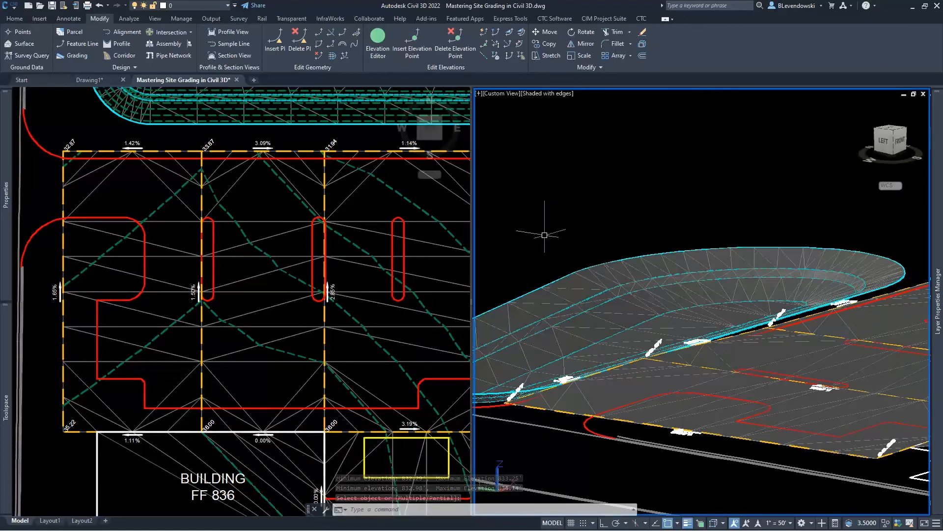
pyautogui.press('Escape')
pyautogui.press('Escape')
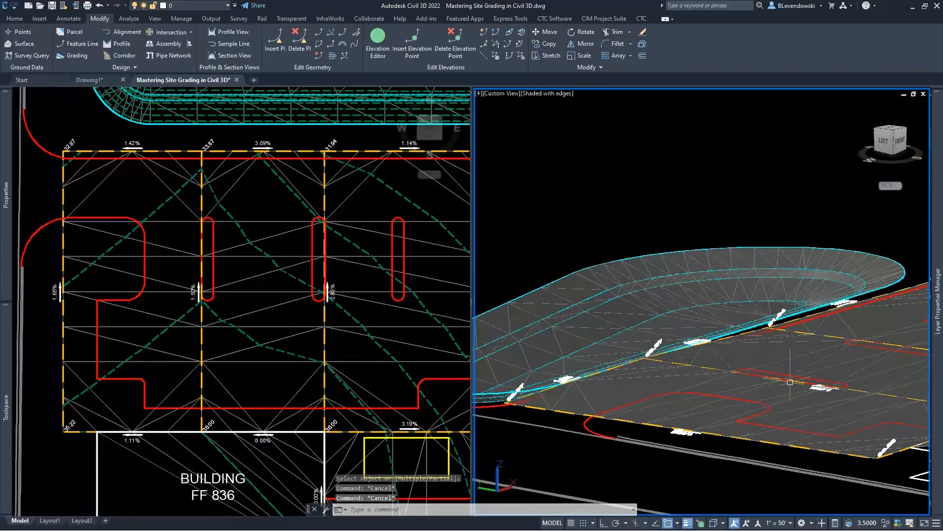
pyautogui.scroll(5, 786, 380)
pyautogui.scroll(-4, 779, 381)
pyautogui.moveTo(830, 390); pyautogui.dragTo(748, 395, button='middle')
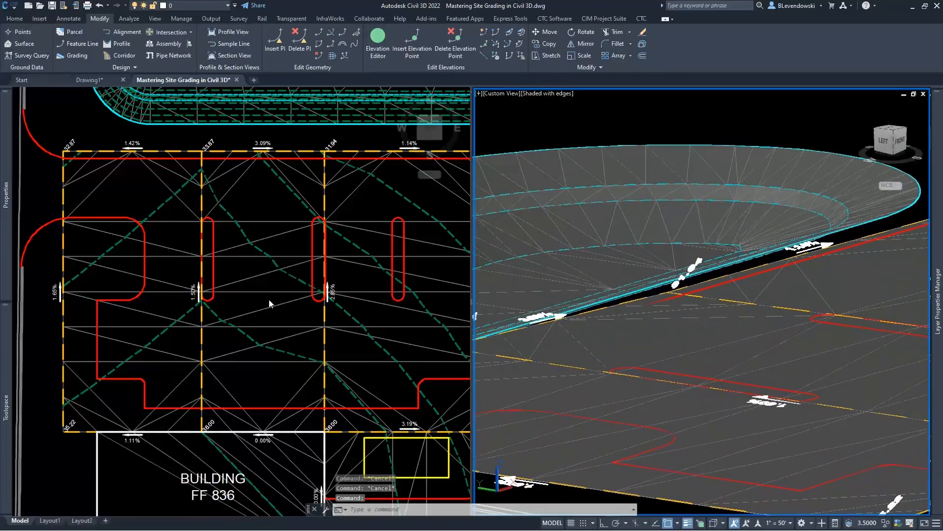
pyautogui.click(227, 260)
pyautogui.scroll(2, 201, 232)
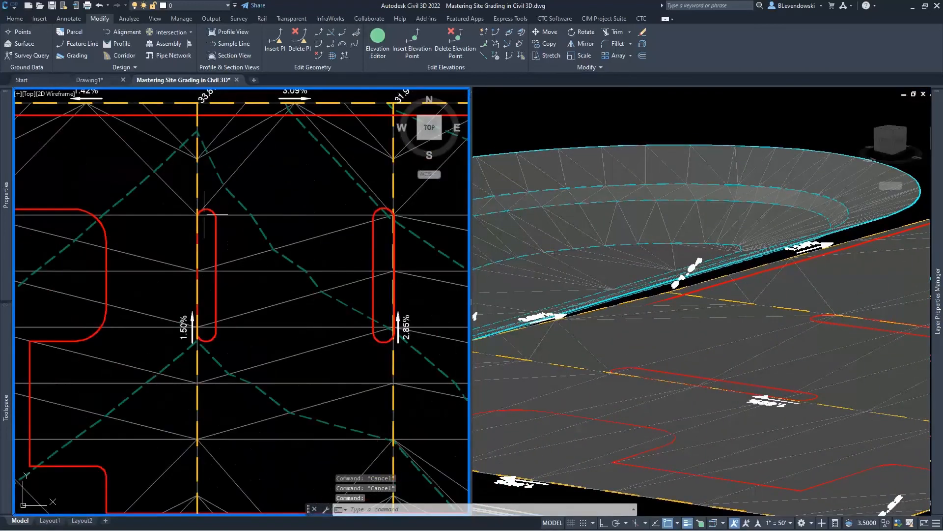
pyautogui.click(197, 184)
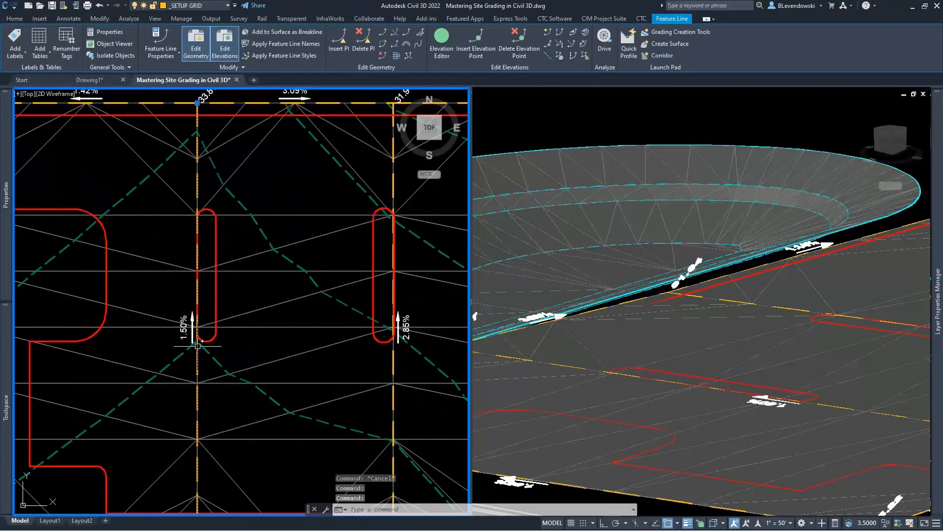
pyautogui.click(549, 32)
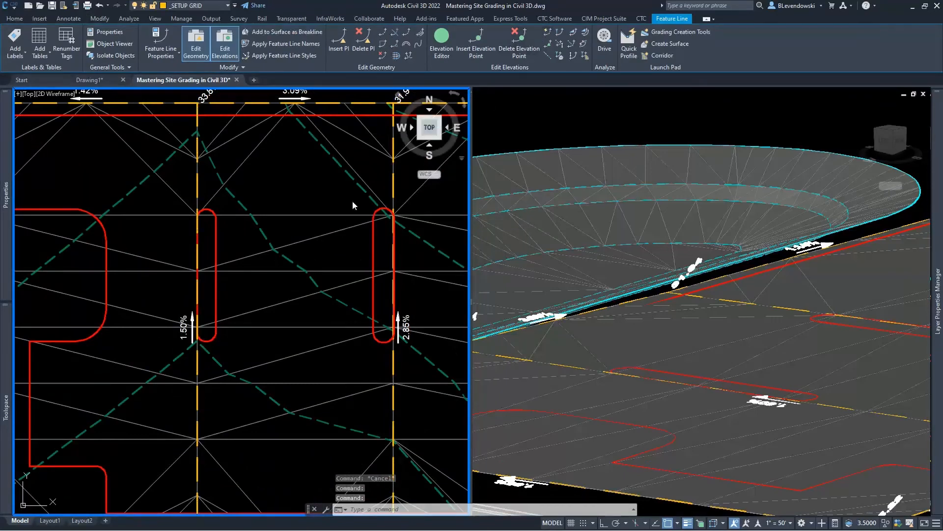
pyautogui.click(197, 272)
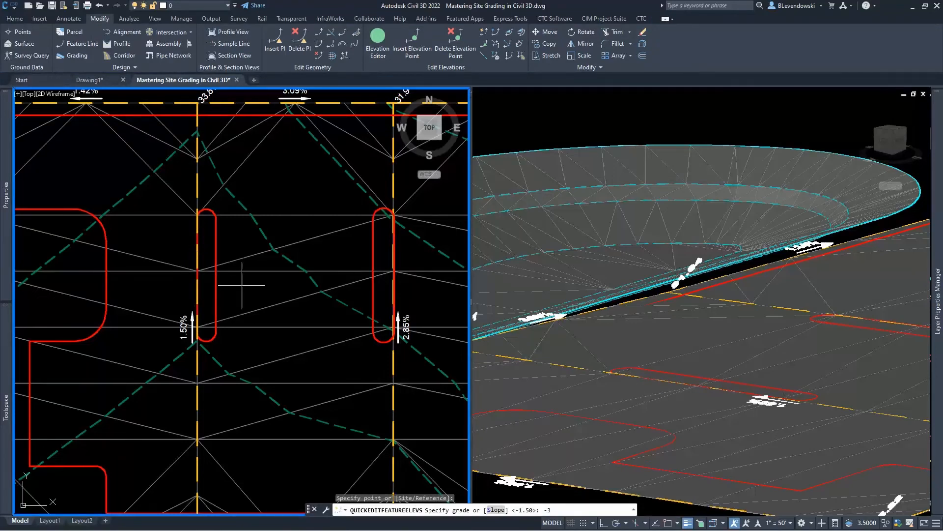
pyautogui.press('Return')
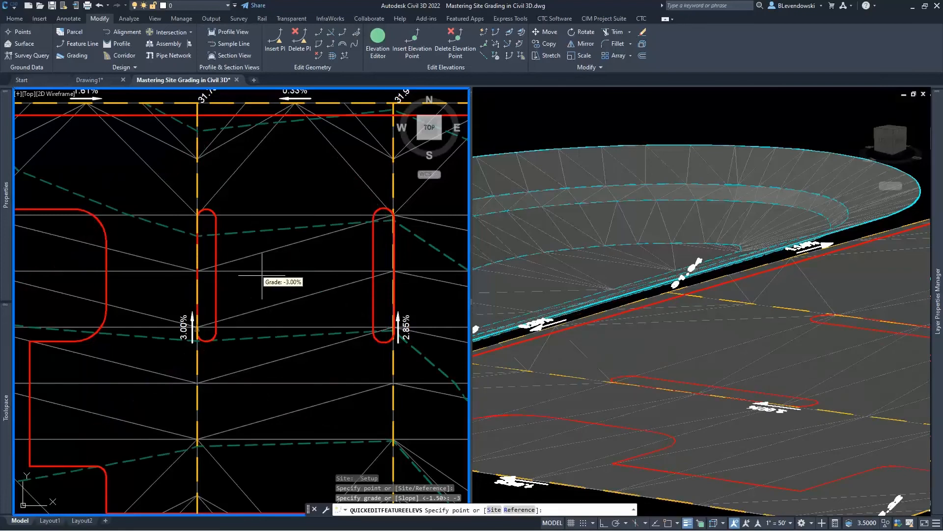
# Step: Examine how the curb feature lines and setup surface follow the grid change in the 3D and plan views
pyautogui.click(645, 324)
pyautogui.scroll(-3, 673, 320)
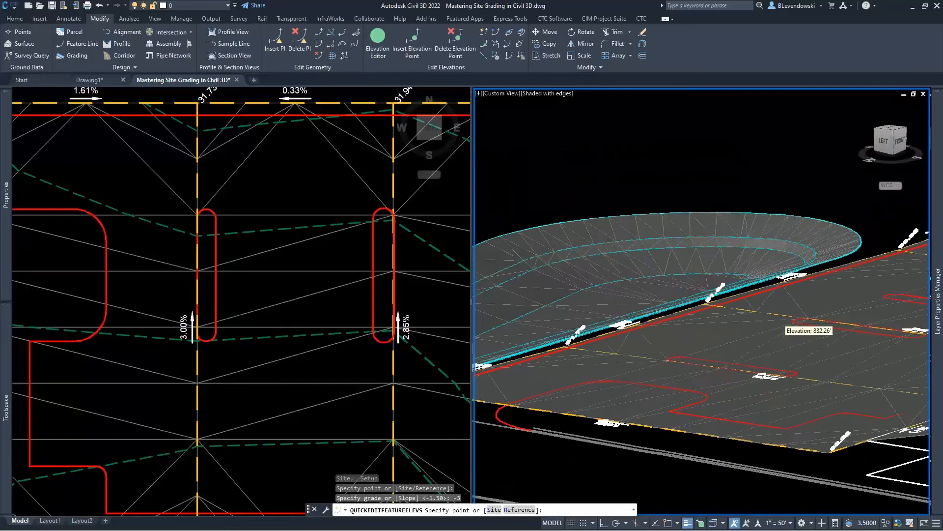
pyautogui.press('Escape')
pyautogui.press('Escape')
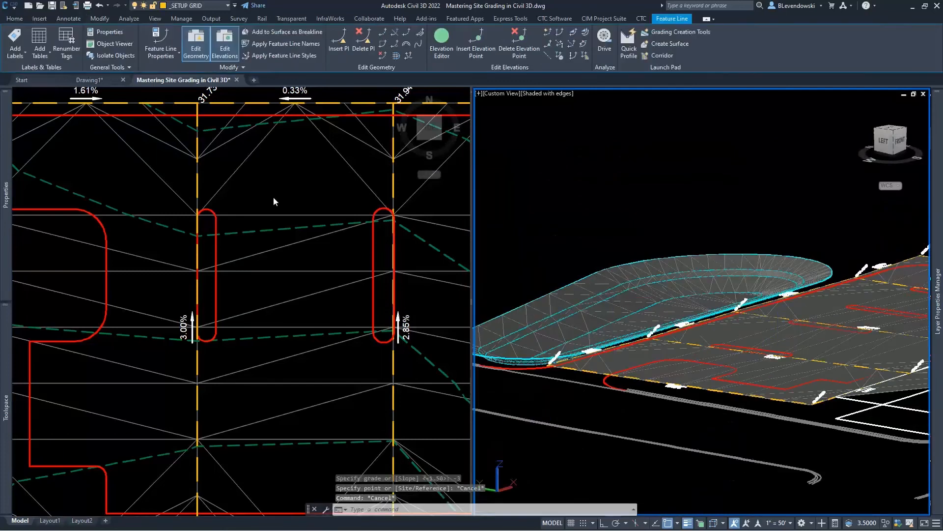
pyautogui.click(258, 196)
pyautogui.press('Escape')
pyautogui.press('Escape')
pyautogui.scroll(-3, 271, 201)
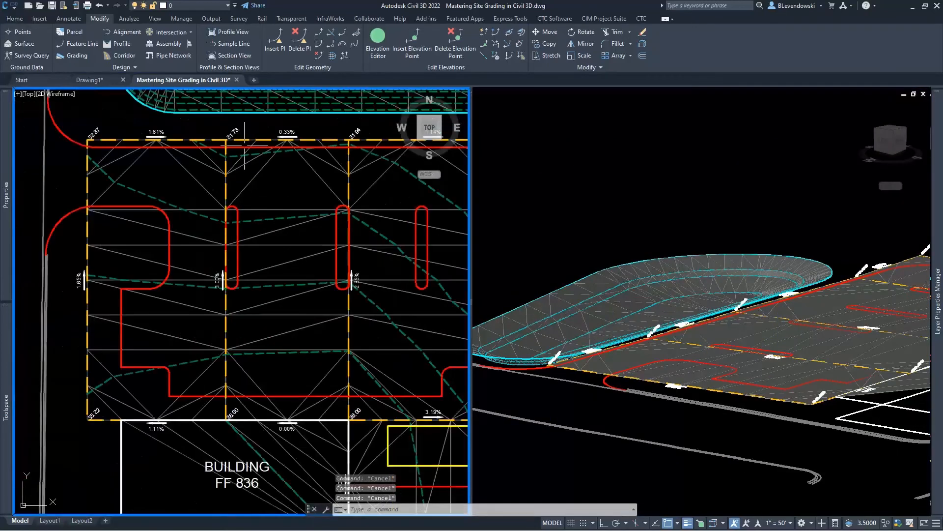
# Step: Select the long curb feature line beside the pond and examine where it crosses the setup grid lines
pyautogui.scroll(3, 251, 167)
pyautogui.click(253, 157)
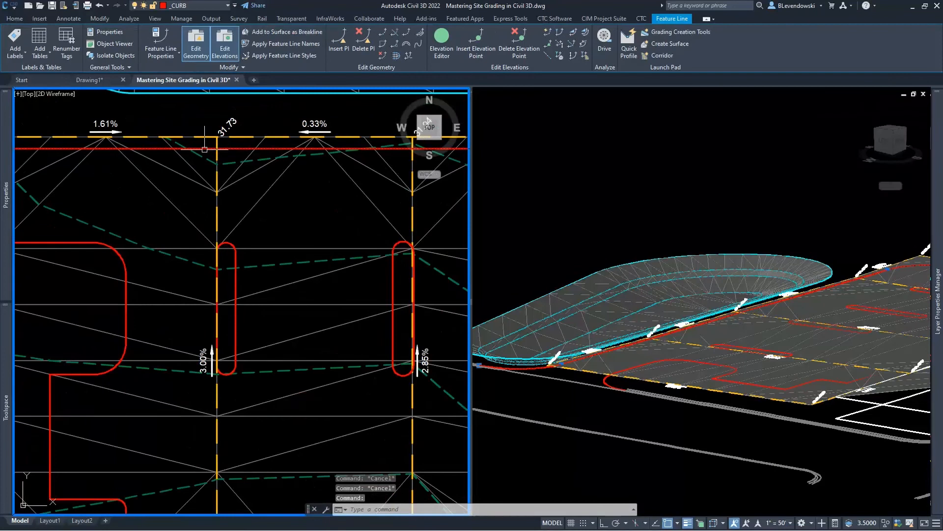
pyautogui.click(219, 149)
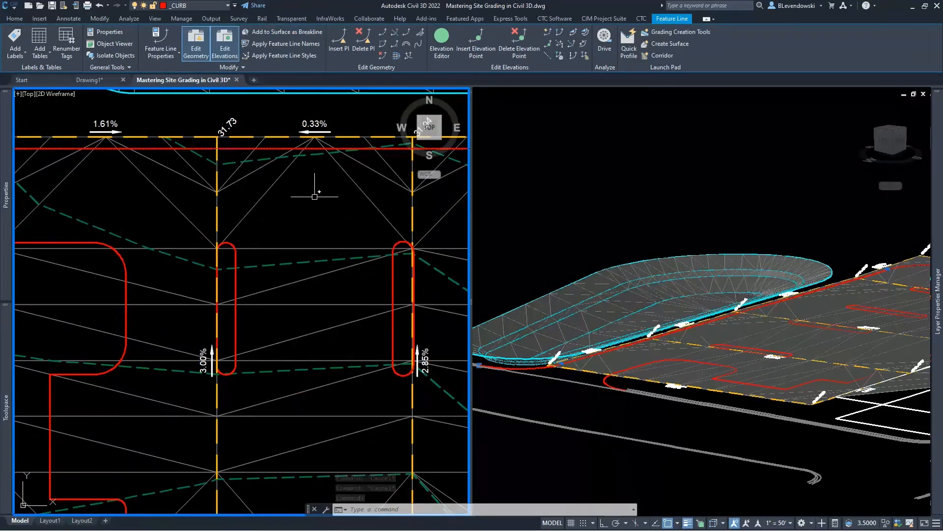
pyautogui.moveTo(412, 147); pyautogui.dragTo(279, 186, button='middle')
pyautogui.scroll(-2, 290, 207)
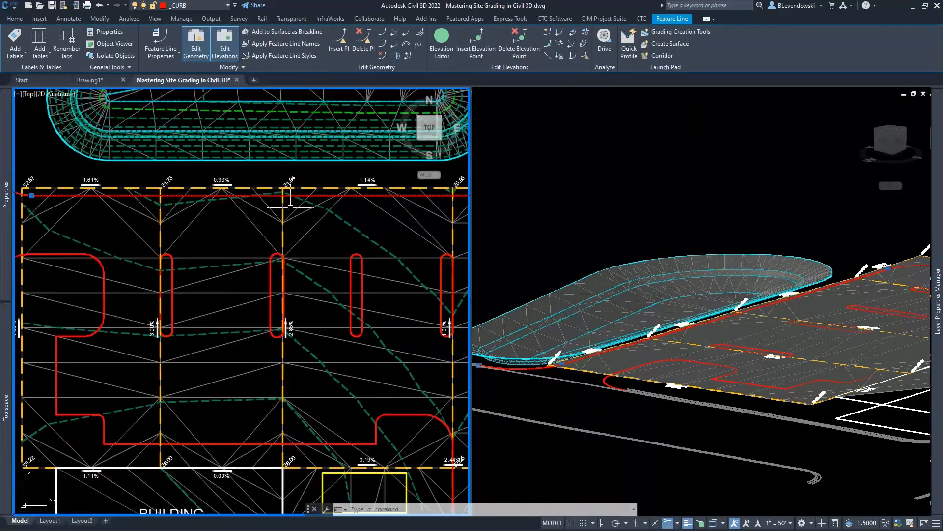
pyautogui.moveTo(209, 244)
pyautogui.mouseDown(button='middle')
pyautogui.moveTo(278, 259)
pyautogui.moveTo(275, 268)
pyautogui.mouseUp(button='middle')
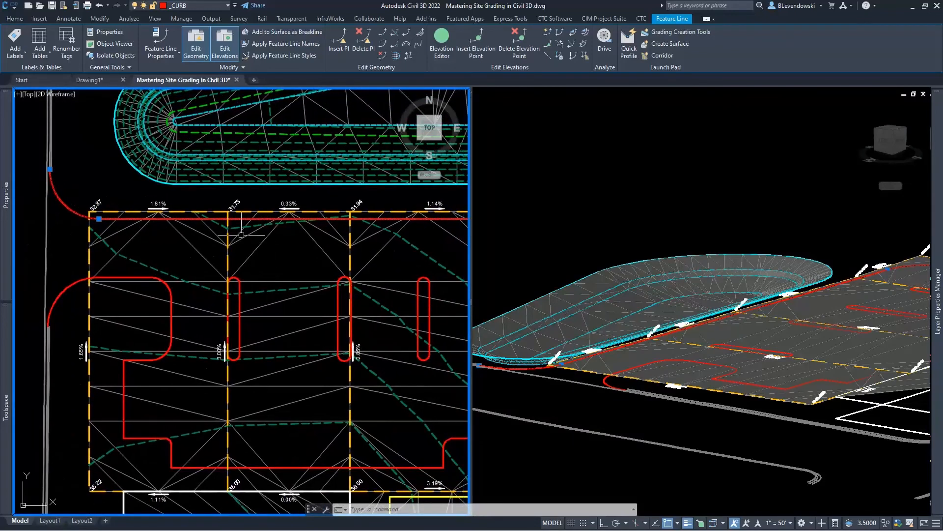
pyautogui.scroll(2, 208, 232)
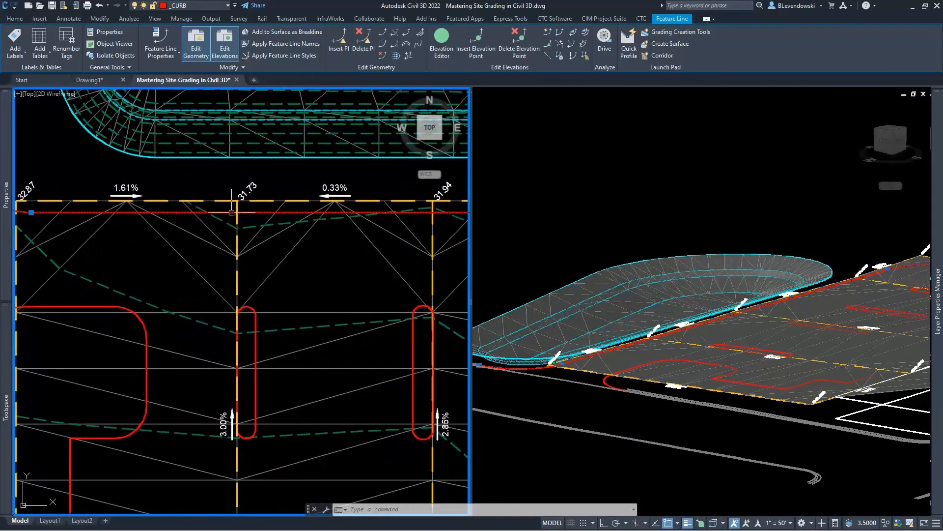
pyautogui.press('Escape')
# Step: Open the properties of the feature lines collection in the Setup site
pyautogui.click(200, 201)
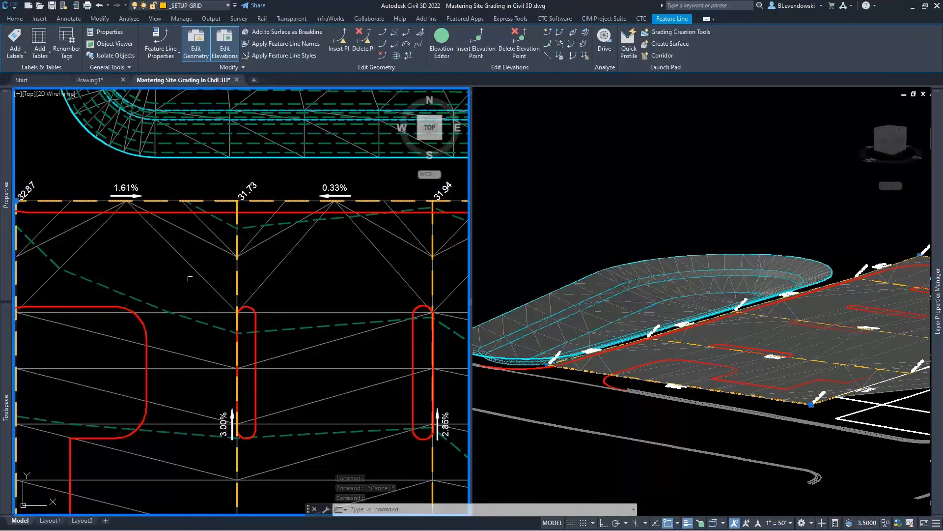
pyautogui.moveTo(6, 407)
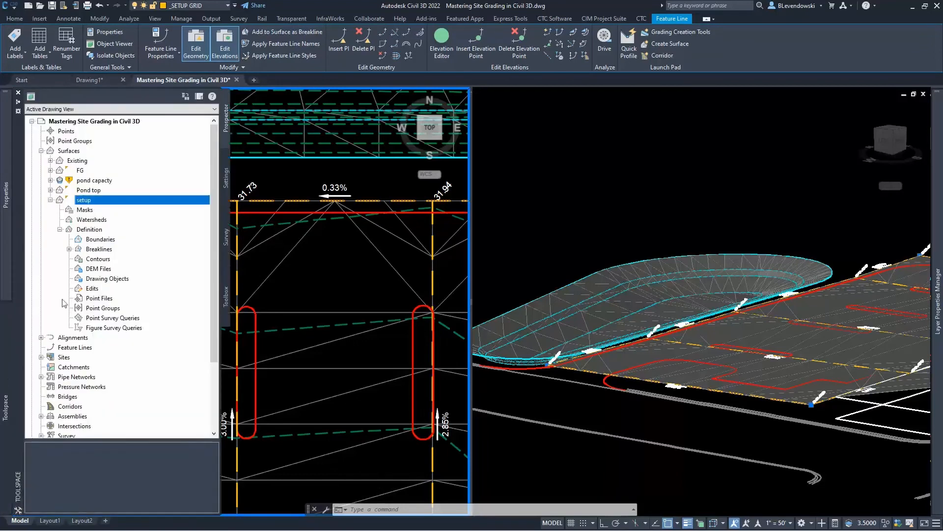
pyautogui.click(41, 150)
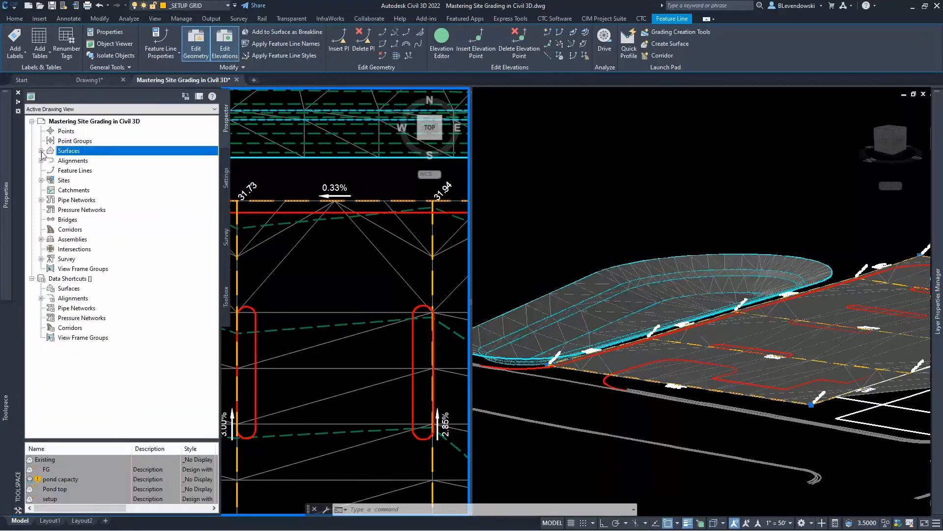
pyautogui.click(41, 180)
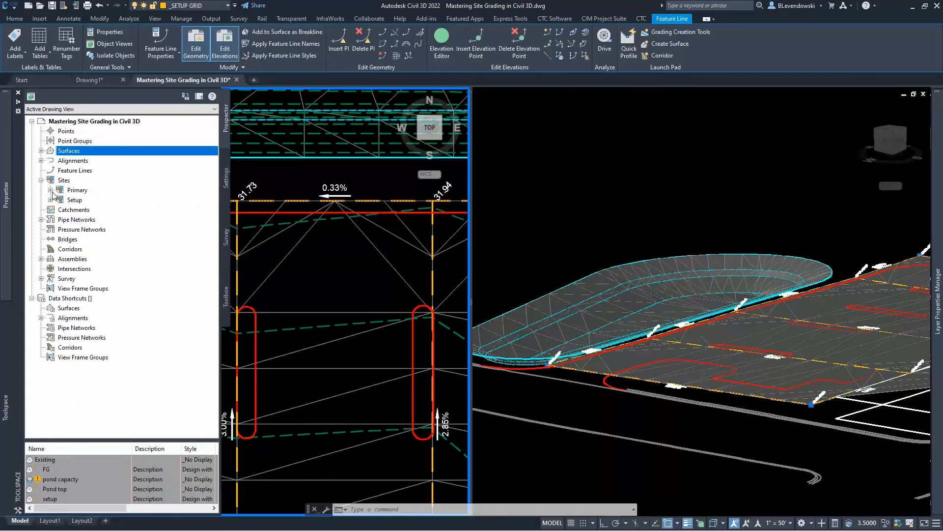
pyautogui.click(51, 200)
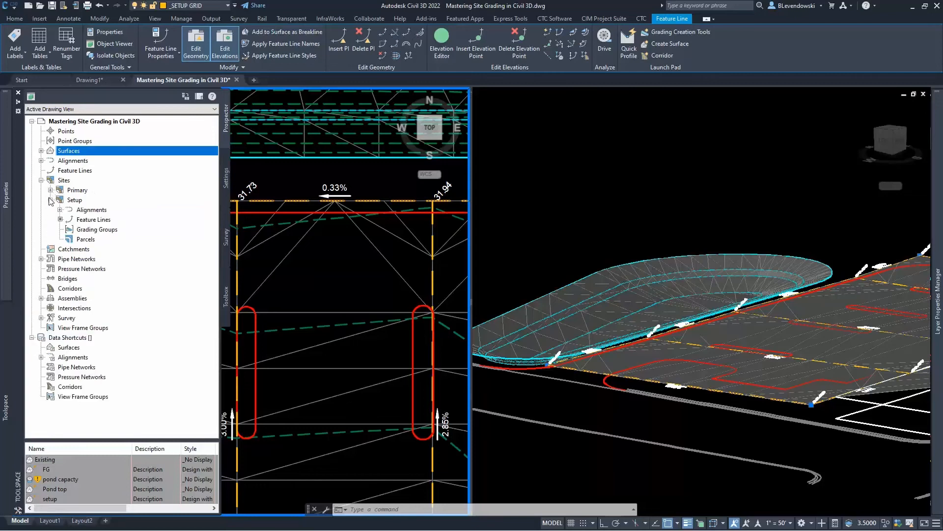
pyautogui.click(80, 201)
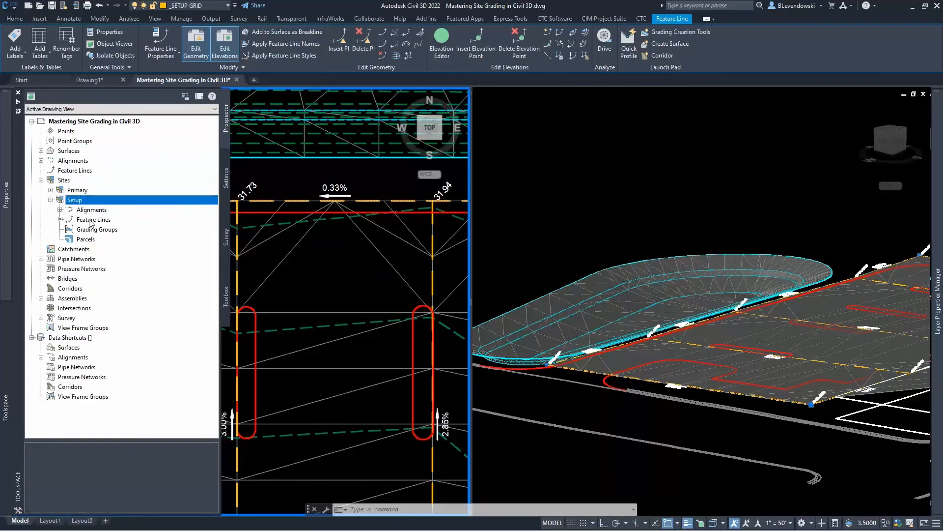
pyautogui.rightClick(92, 220)
pyautogui.click(123, 226)
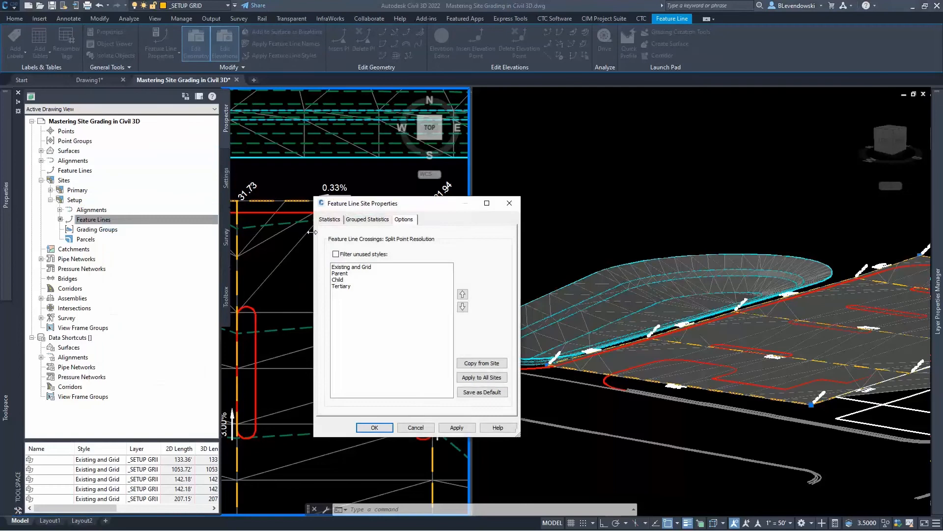
# Step: Filter out unused styles and examine the split point resolution order of Existing and Grid, Parent and Child, leaving the properties unapplied
pyautogui.click(336, 254)
pyautogui.click(351, 273)
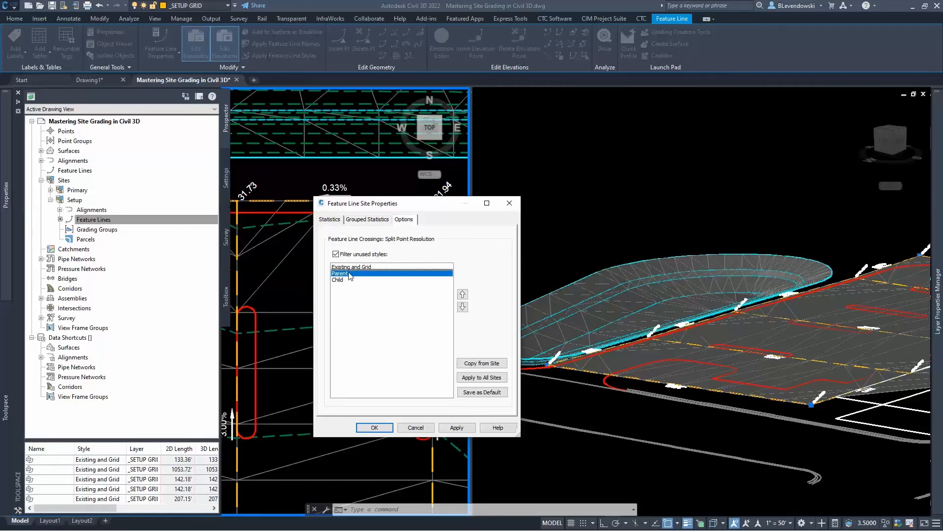
pyautogui.click(361, 267)
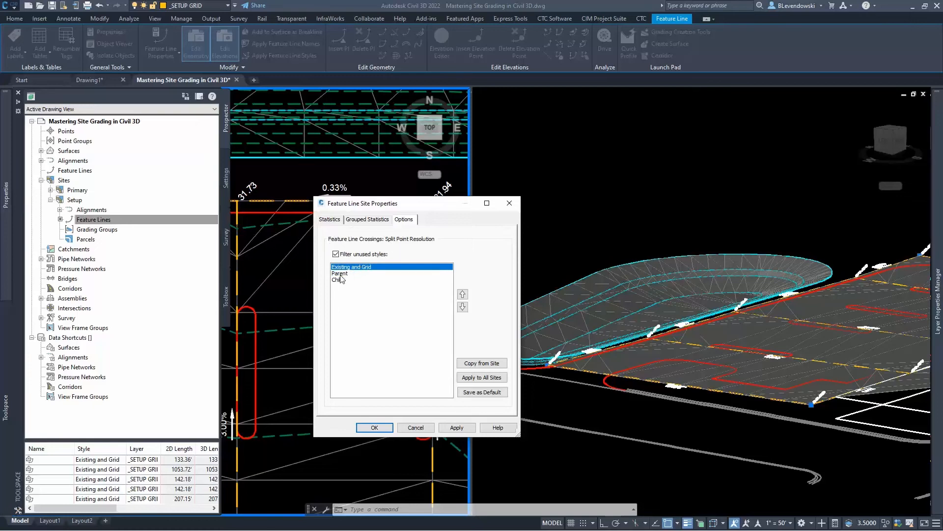
pyautogui.click(341, 273)
pyautogui.click(340, 280)
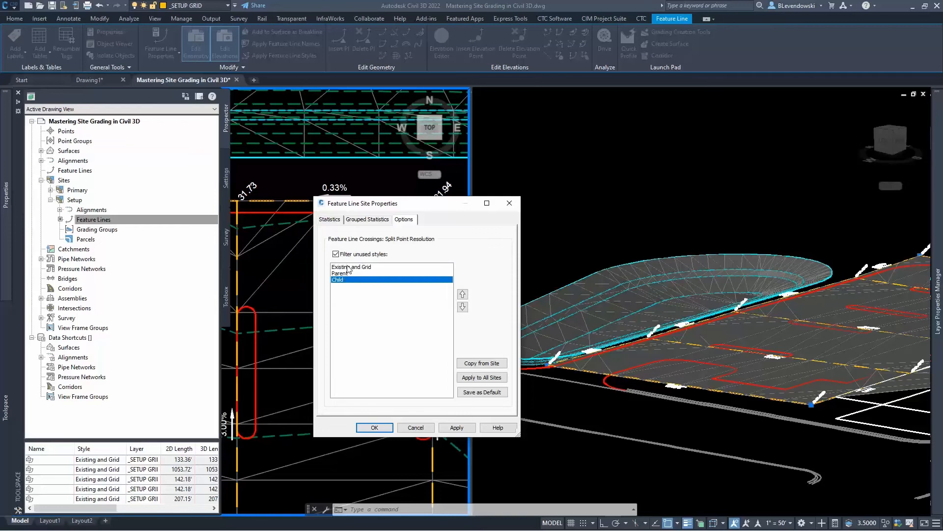
pyautogui.click(348, 267)
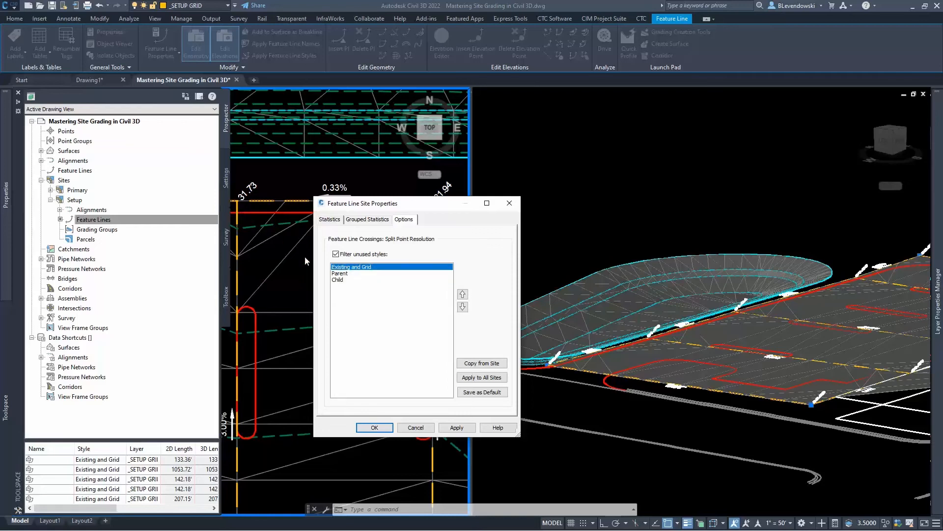
pyautogui.click(341, 273)
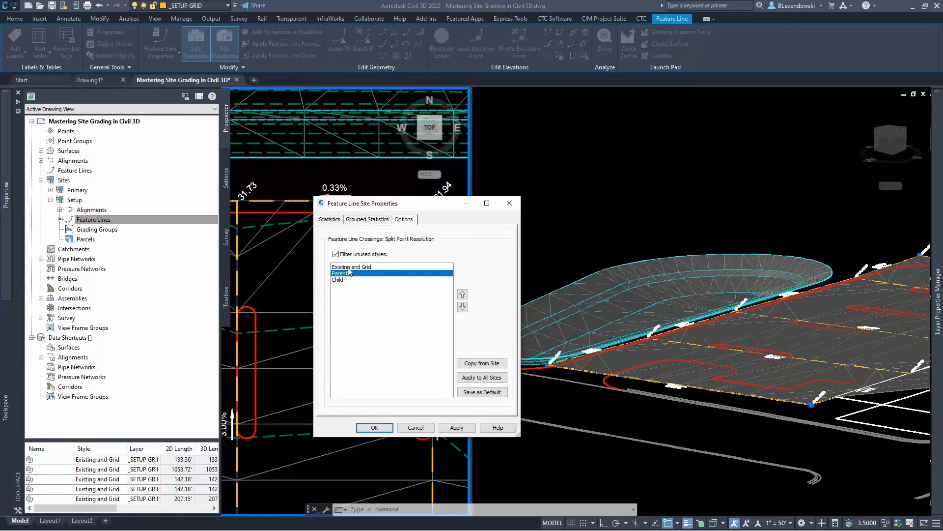
pyautogui.click(351, 268)
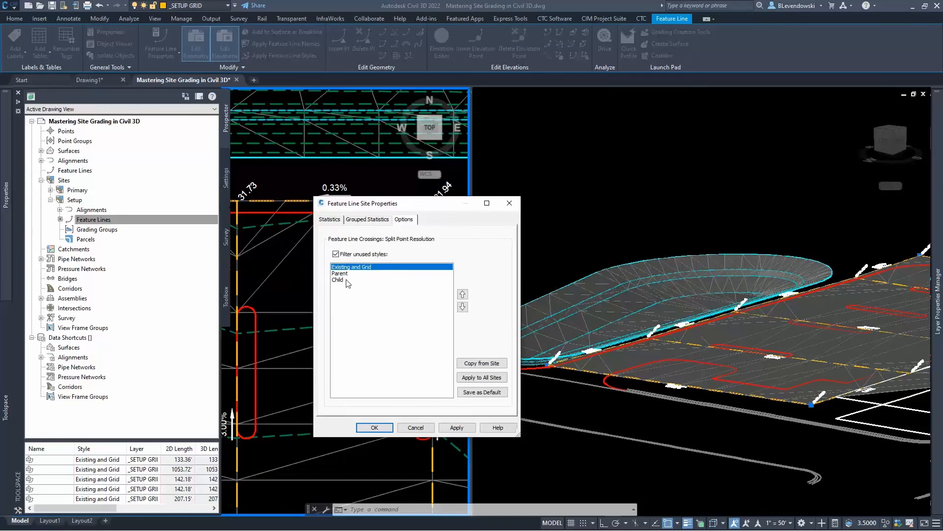
pyautogui.click(509, 203)
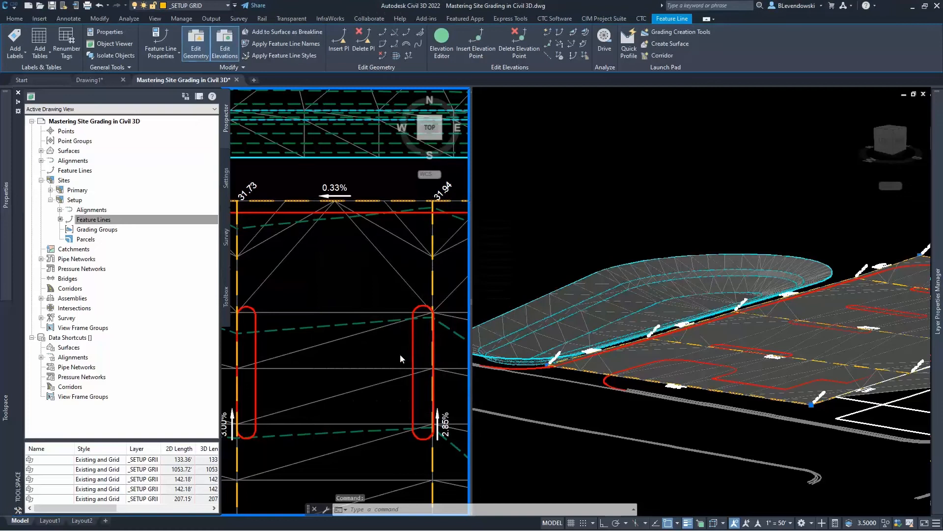
pyautogui.press('Escape')
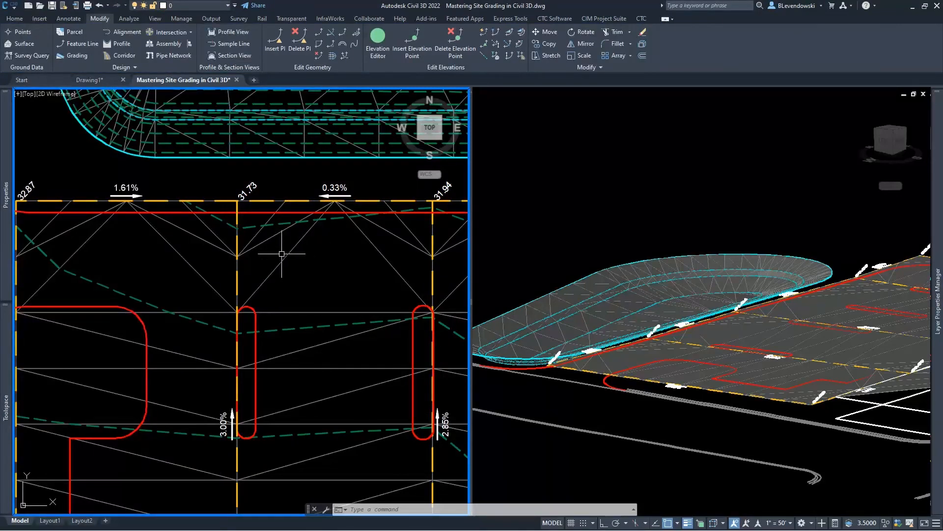
pyautogui.moveTo(143, 271); pyautogui.dragTo(180, 266, button='middle')
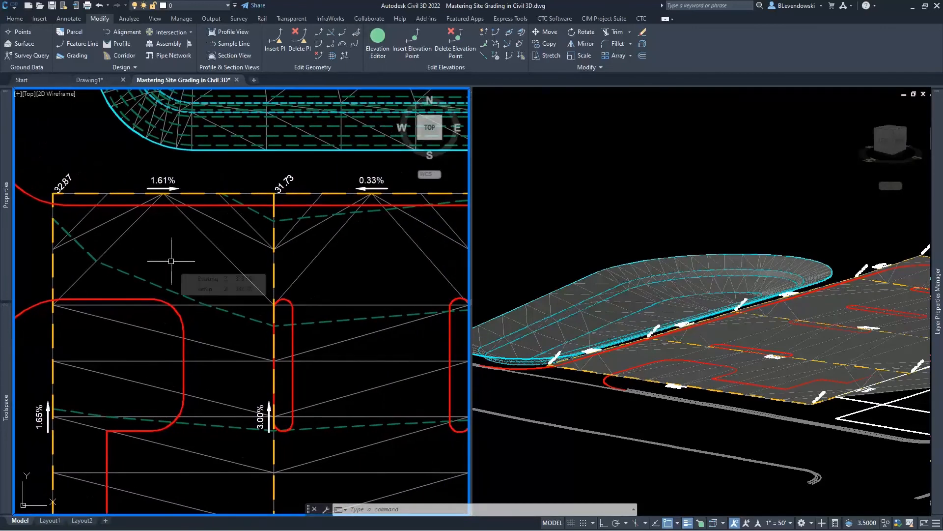
pyautogui.scroll(-3, 182, 269)
pyautogui.press('Escape')
pyautogui.press('Escape')
pyautogui.press('Escape')
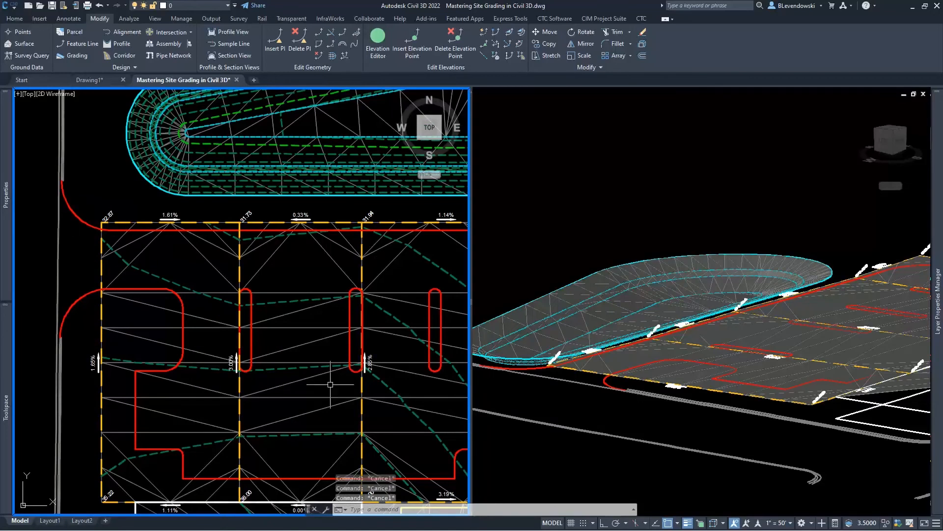
pyautogui.moveTo(331, 386); pyautogui.dragTo(248, 323, button='middle')
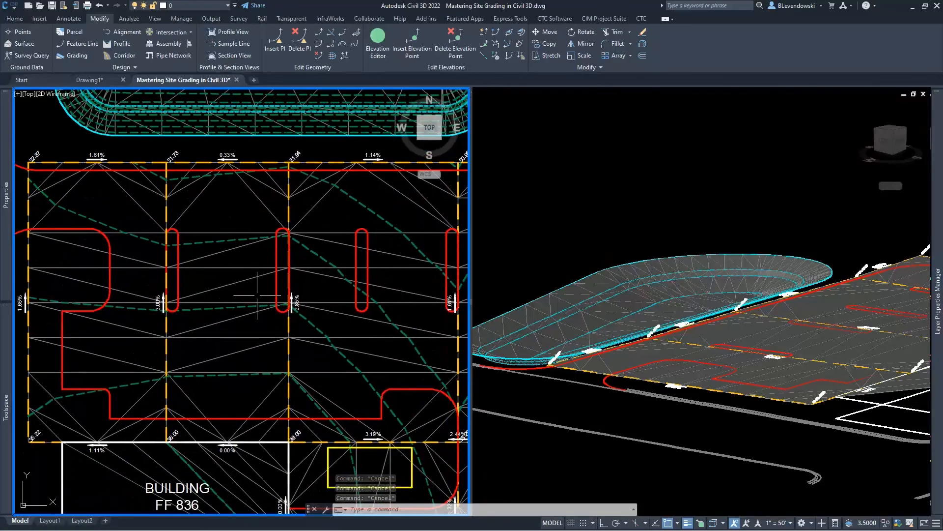
pyautogui.moveTo(216, 278); pyautogui.dragTo(283, 331, button='middle')
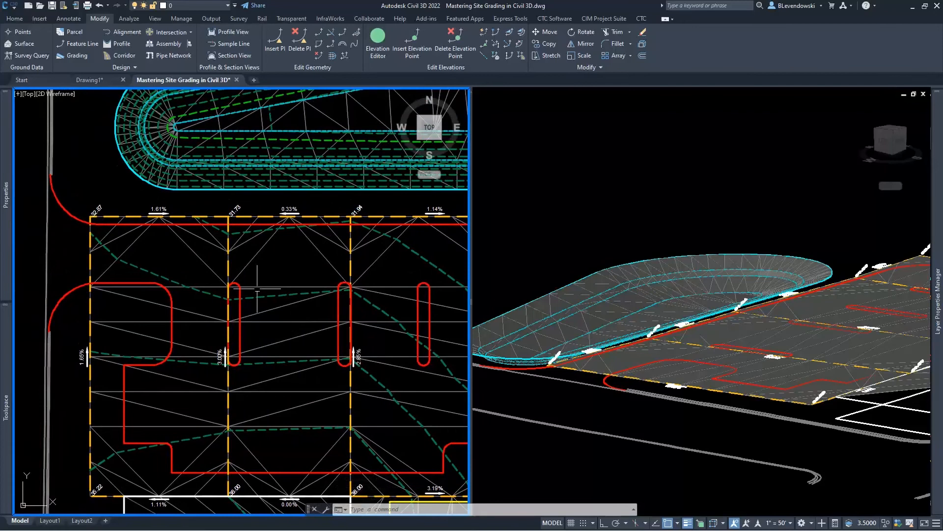
# Step: Select every feature line similar to the long curb line beside the pond and move them to the Setup site
pyautogui.press('Escape')
pyautogui.press('Escape')
pyautogui.click(157, 225)
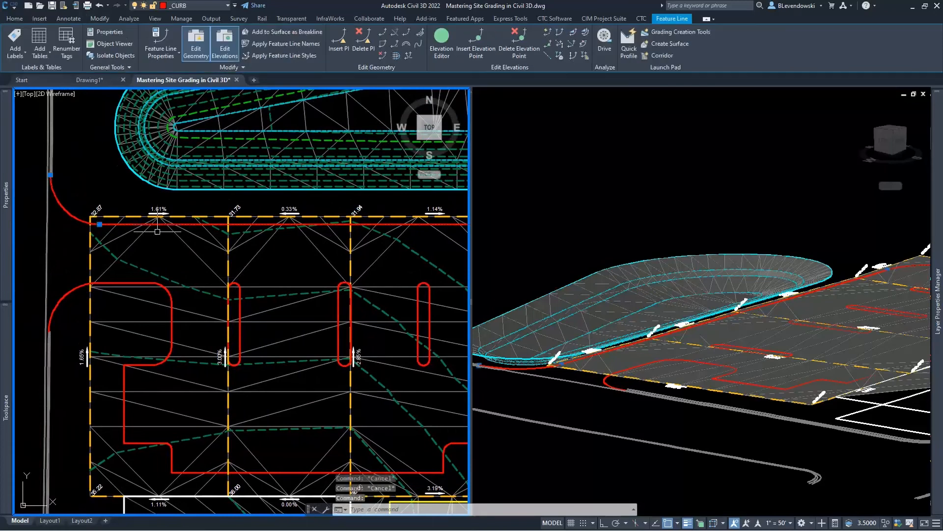
pyautogui.rightClick(161, 237)
pyautogui.click(198, 486)
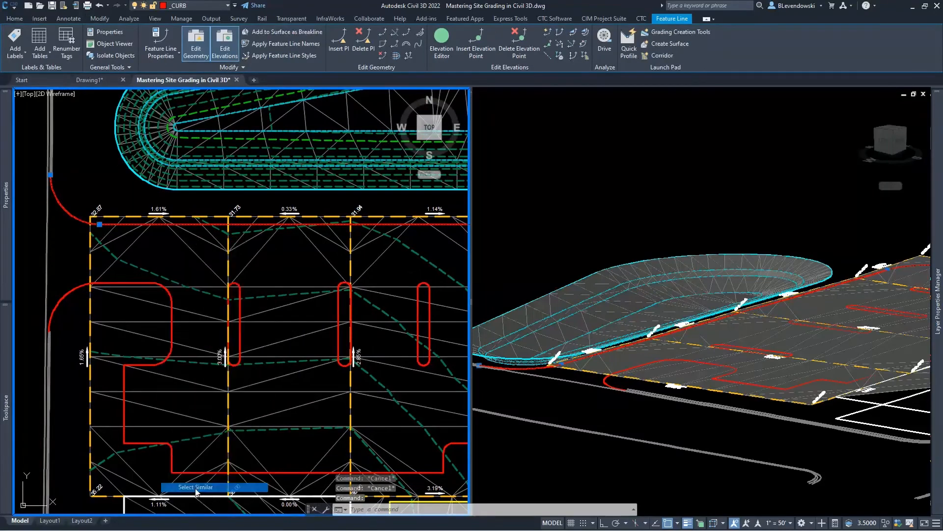
pyautogui.rightClick(171, 250)
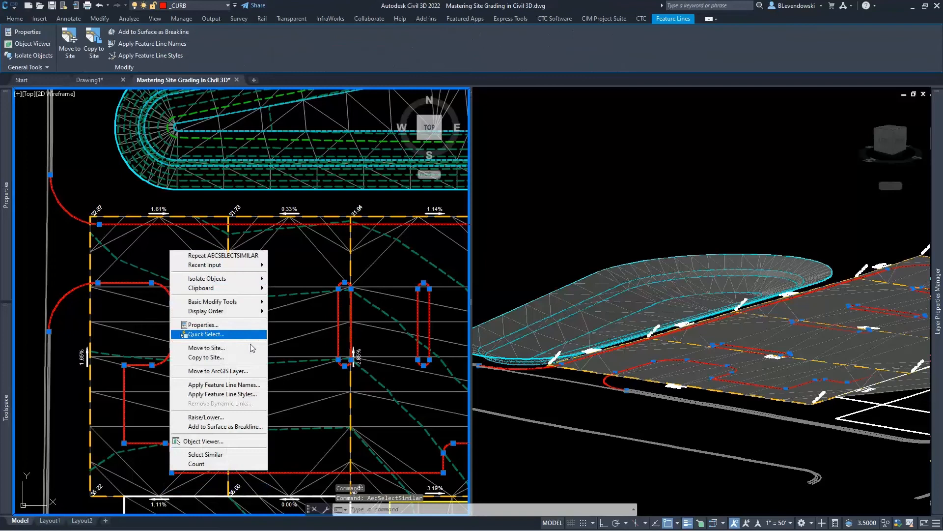
pyautogui.click(211, 347)
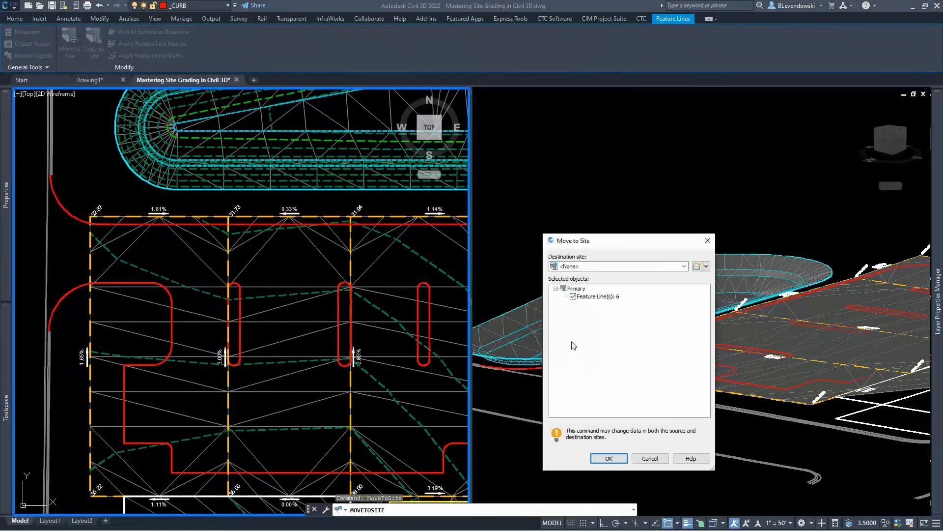
pyautogui.click(582, 266)
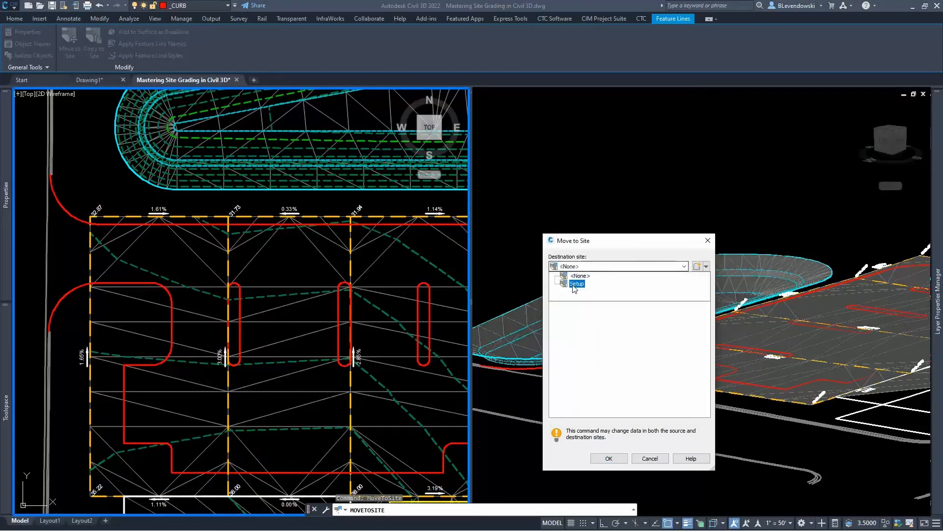
pyautogui.click(575, 284)
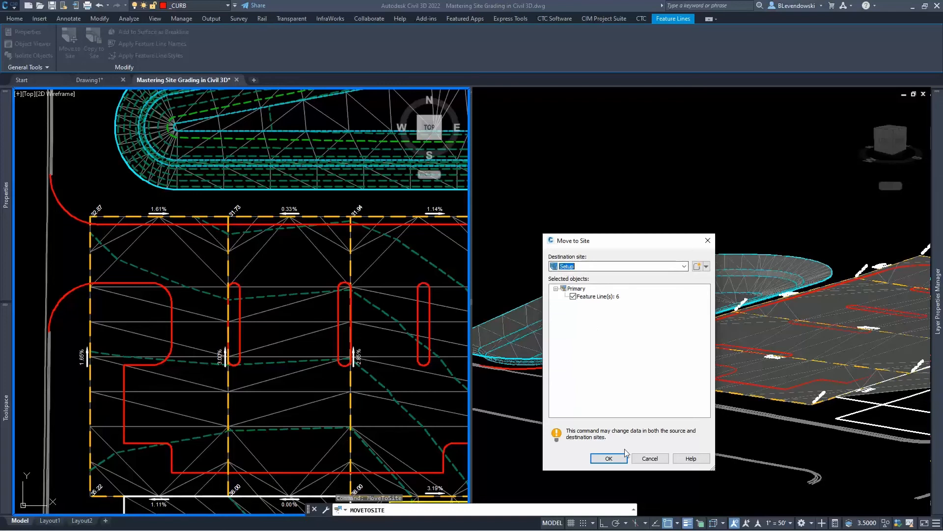
pyautogui.click(606, 459)
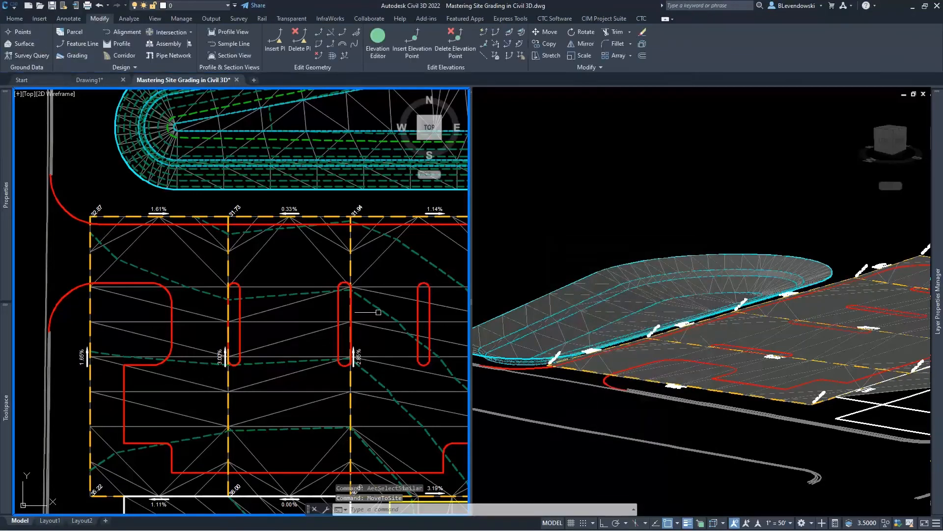
# Step: Examine in 3D how the long curb feature line meets the setup grid line near the 31.73 elevation label
pyautogui.click(672, 357)
pyautogui.scroll(8, 639, 373)
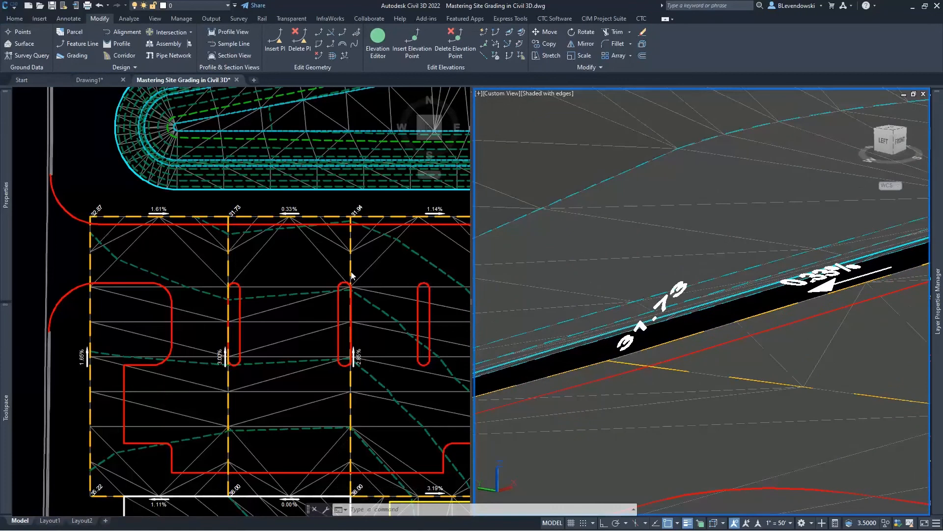
pyautogui.click(237, 230)
pyautogui.press('Escape')
pyautogui.press('Escape')
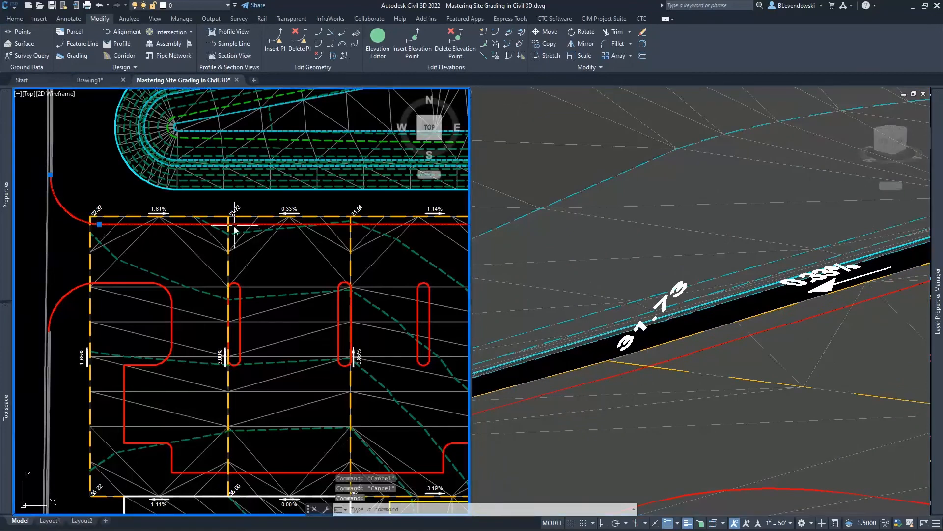
pyautogui.click(236, 226)
pyautogui.rightClick(235, 228)
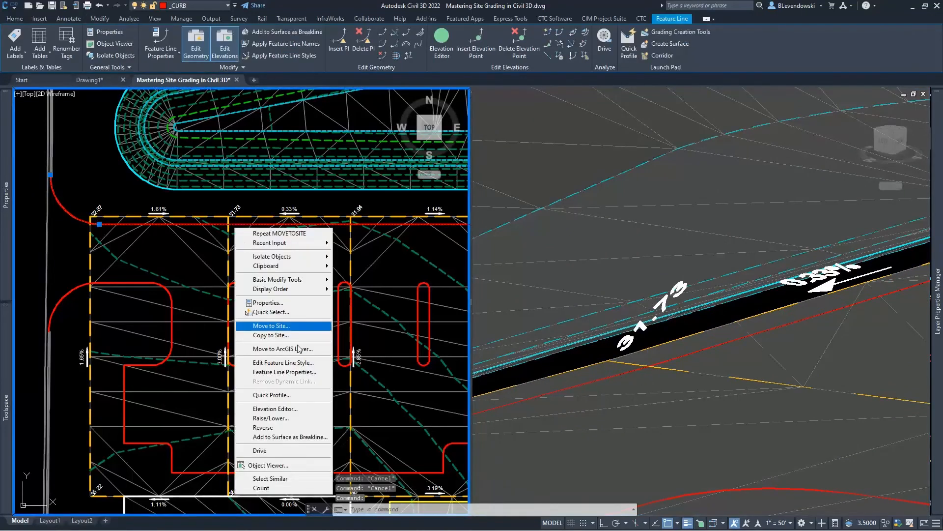
pyautogui.click(287, 477)
pyautogui.press('Escape')
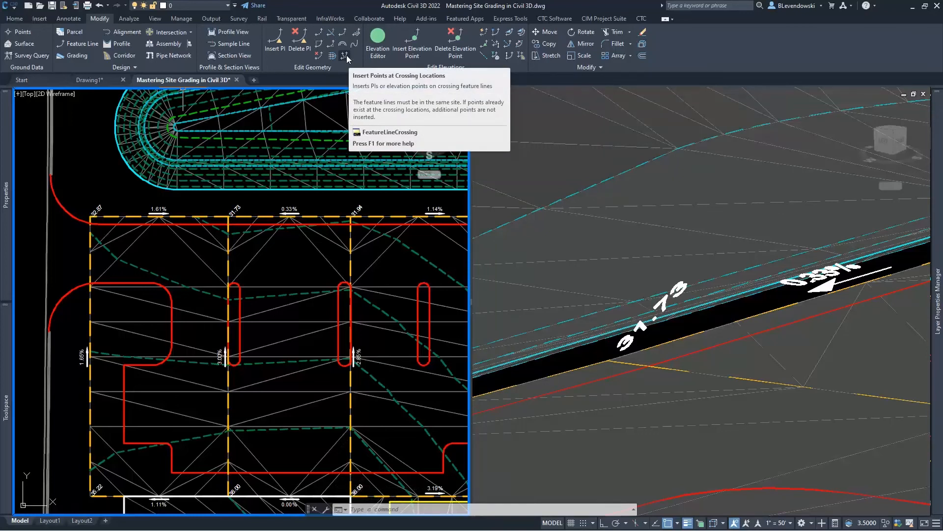
# Step: Insert elevation points at crossings along the long curb feature line beside the pond and the entrance curb line below it
pyautogui.click(347, 55)
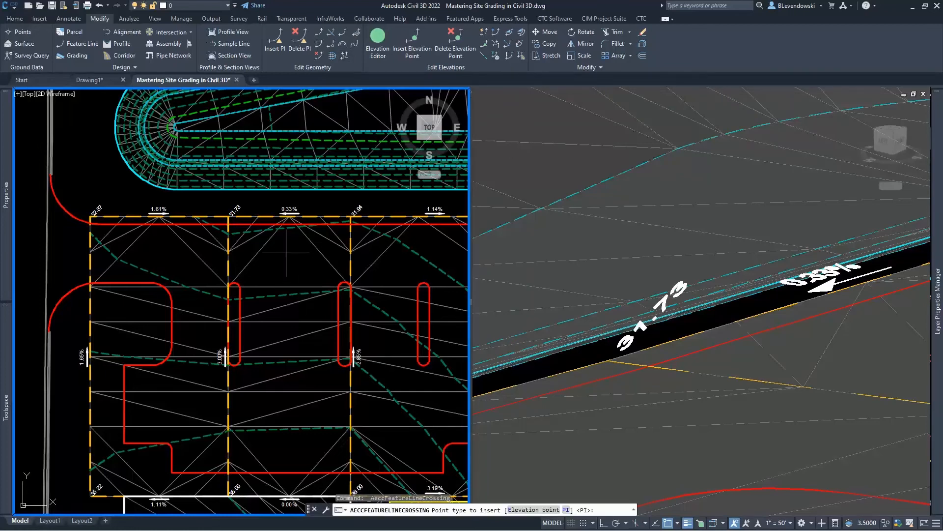
pyautogui.write('e')
pyautogui.press('Return')
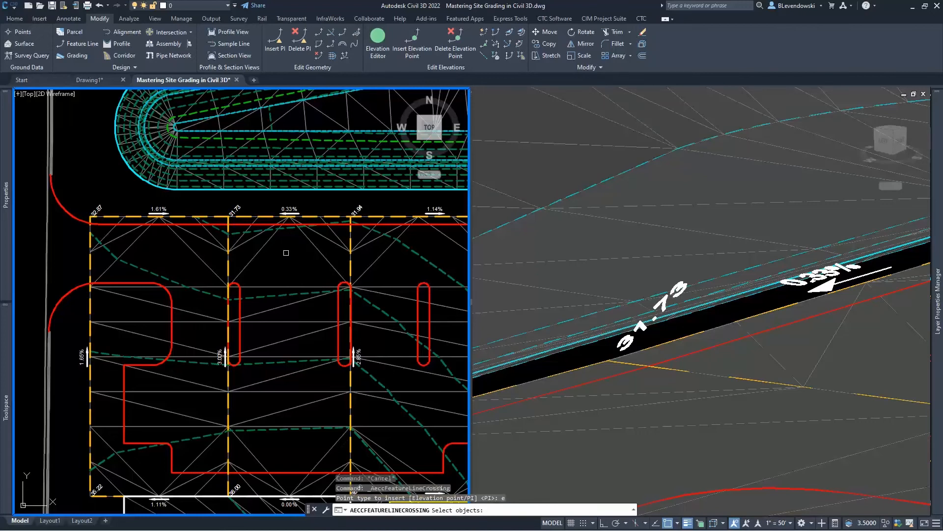
pyautogui.click(191, 225)
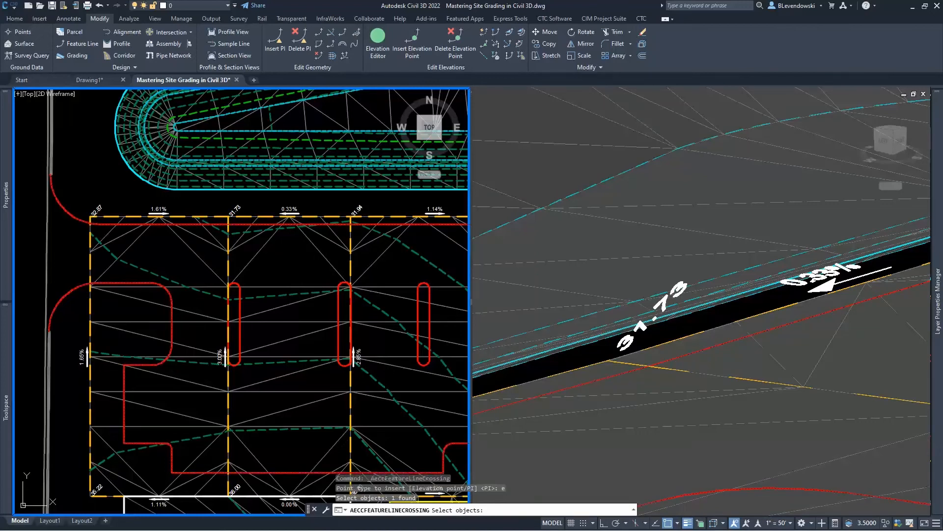
pyautogui.click(141, 283)
pyautogui.scroll(-2, 165, 261)
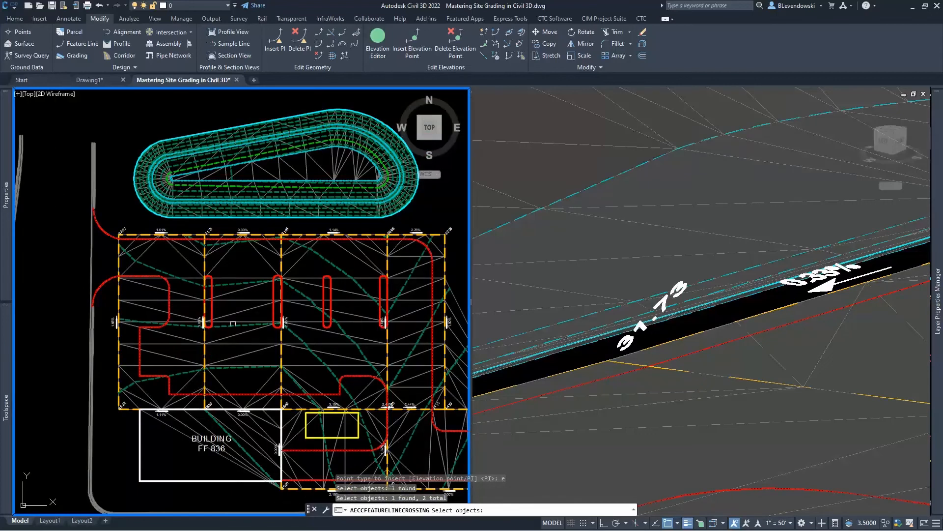
pyautogui.scroll(2, 230, 254)
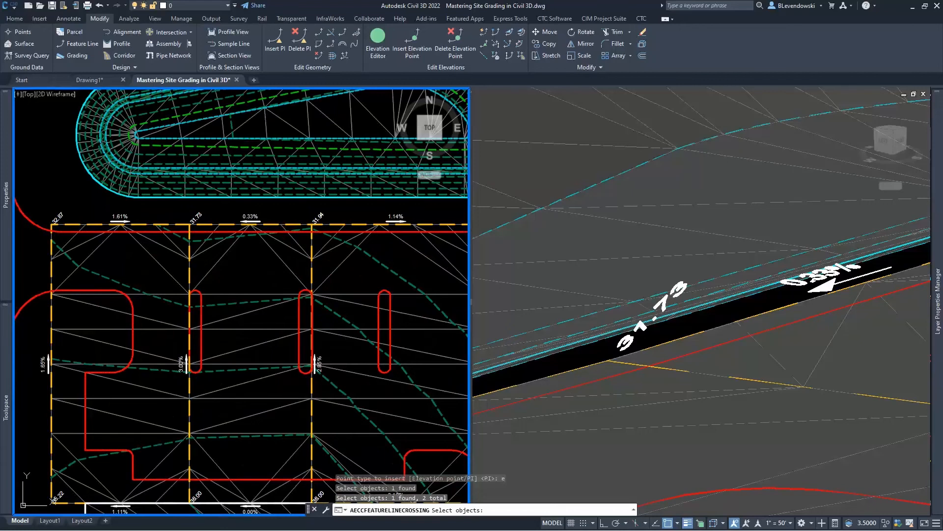
pyautogui.press('Return')
pyautogui.press('Return')
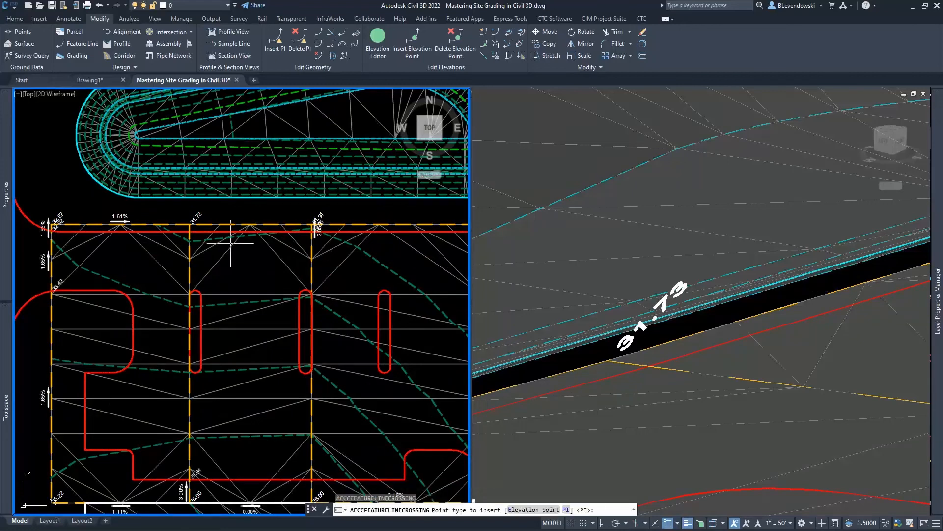
pyautogui.press('Escape')
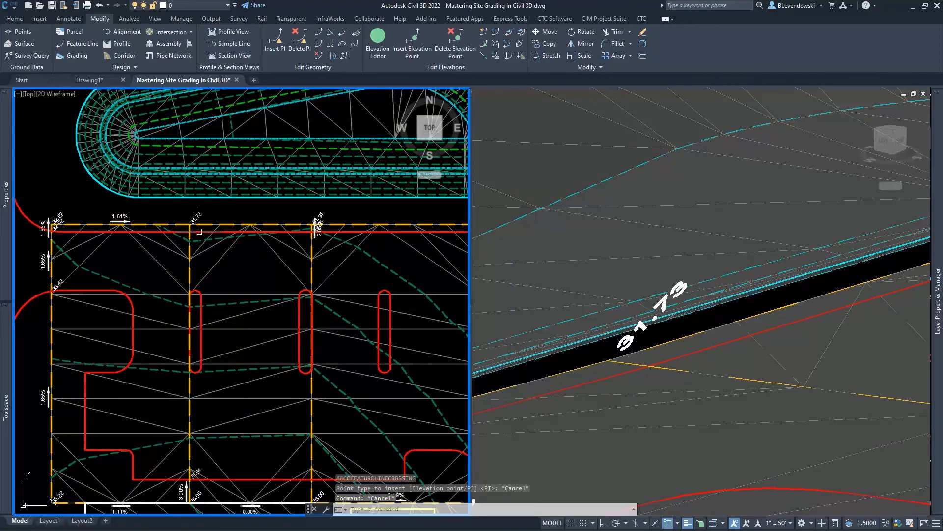
# Step: Examine the elevation points along the long curb feature line where it crosses the setup grid, from the pond to the far end of the lot
pyautogui.click(197, 231)
pyautogui.scroll(3, 197, 231)
pyautogui.moveTo(332, 265); pyautogui.dragTo(71, 261, button='middle')
pyautogui.scroll(-2, 212, 239)
pyautogui.moveTo(344, 283); pyautogui.dragTo(50, 263, button='middle')
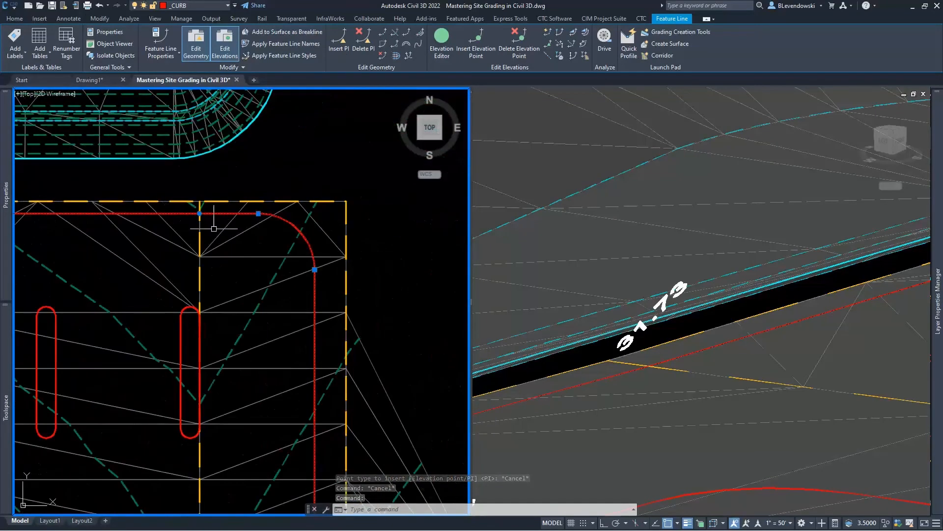
pyautogui.moveTo(305, 385); pyautogui.dragTo(341, 115, button='middle')
pyautogui.scroll(-6, 352, 319)
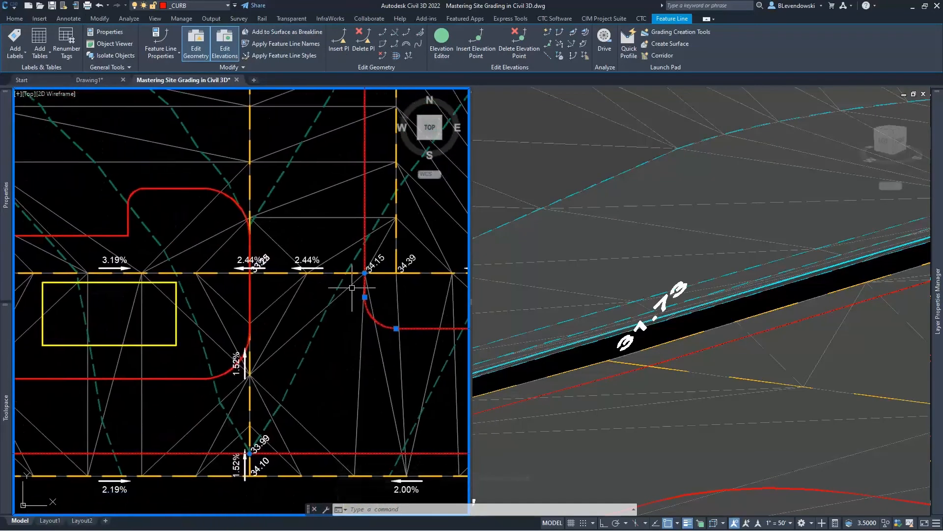
pyautogui.scroll(6, 173, 214)
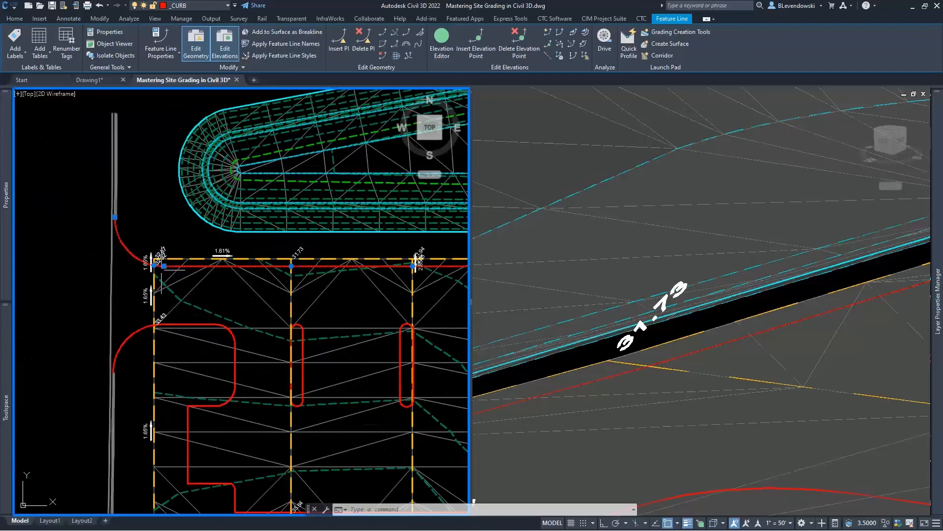
pyautogui.press('Escape')
pyautogui.press('Escape')
# Step: Delete all elevation points from the perimeter feature line of the setup grid and check its remaining points
pyautogui.click(183, 252)
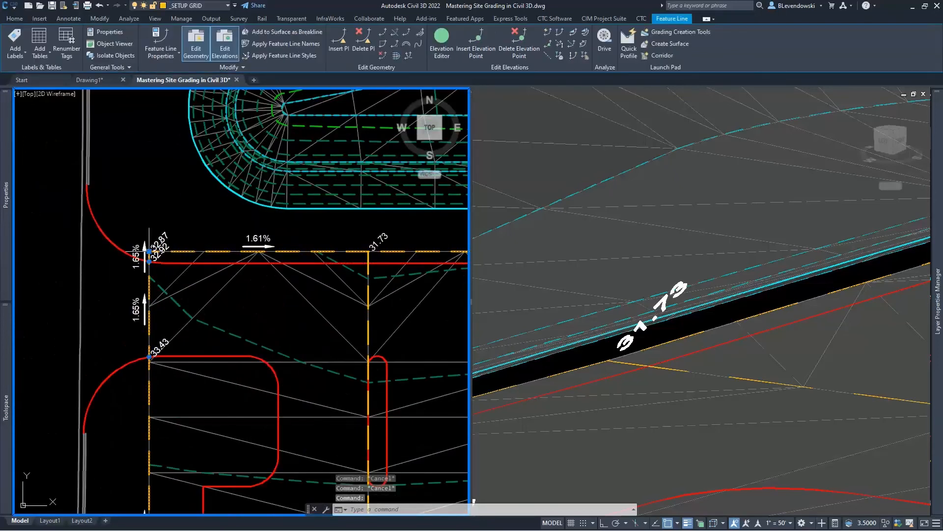
pyautogui.scroll(-2, 171, 271)
pyautogui.scroll(-2, 172, 271)
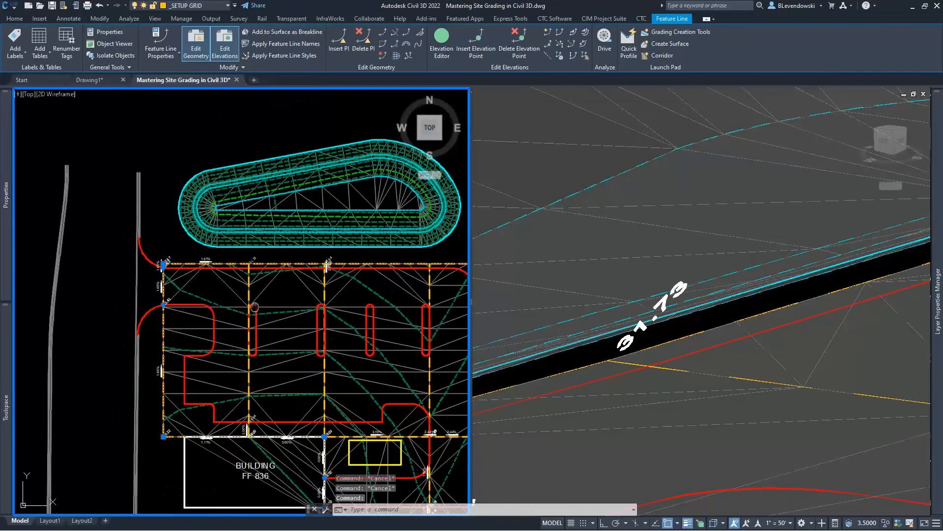
pyautogui.moveTo(254, 307); pyautogui.dragTo(223, 282, button='middle')
pyautogui.scroll(2, 143, 259)
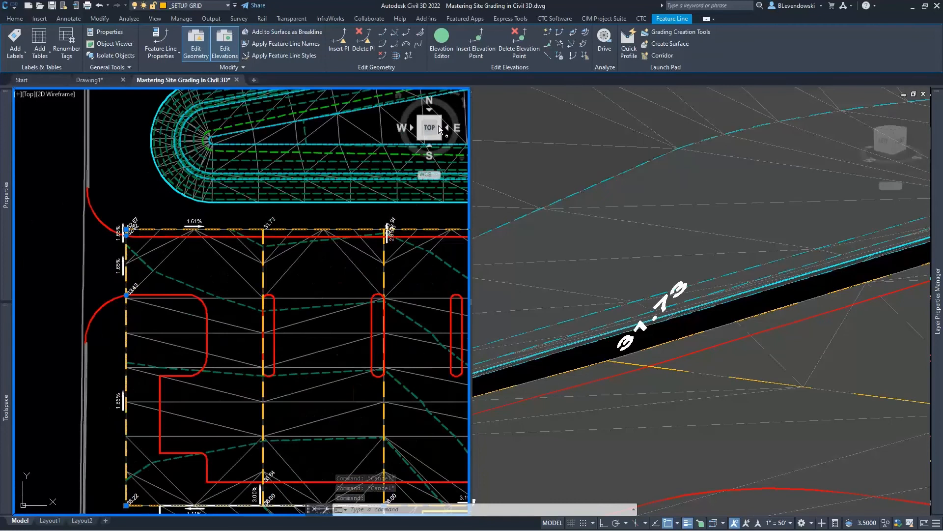
pyautogui.click(520, 44)
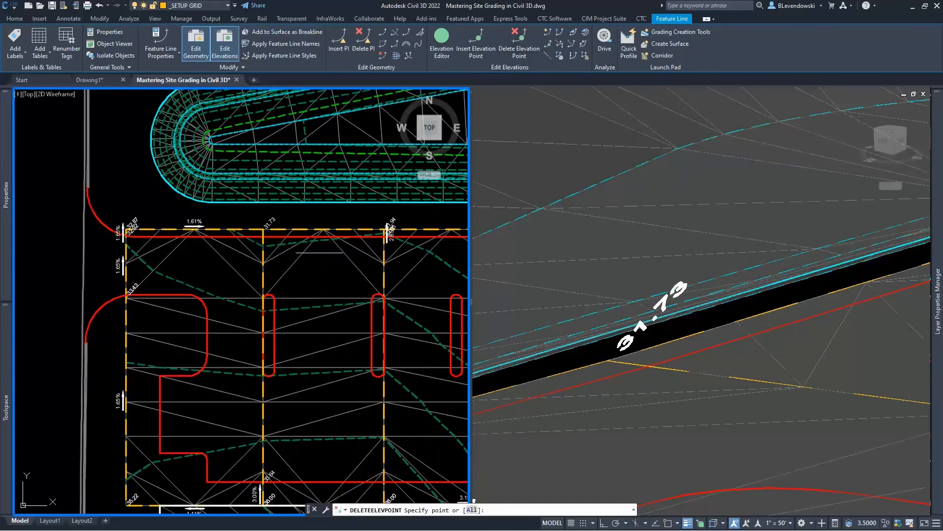
pyautogui.write('a')
pyautogui.press('Return')
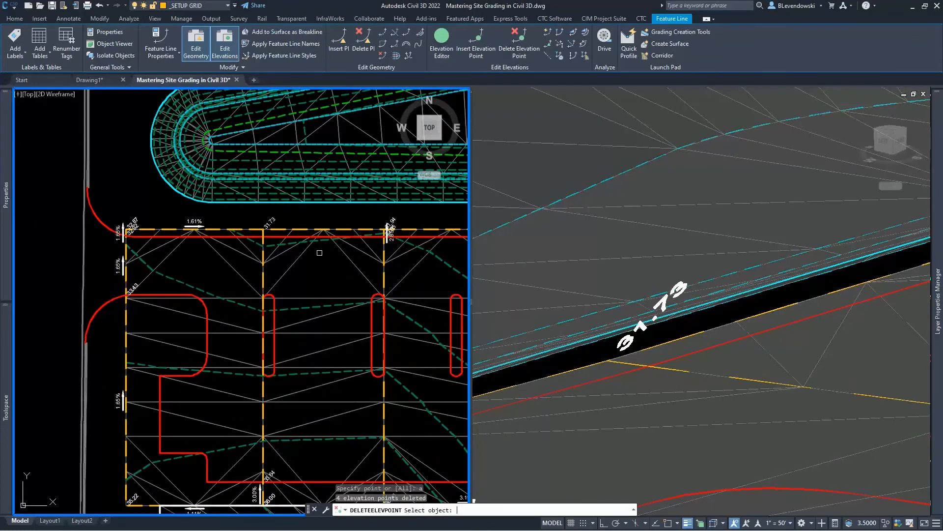
pyautogui.press('Return')
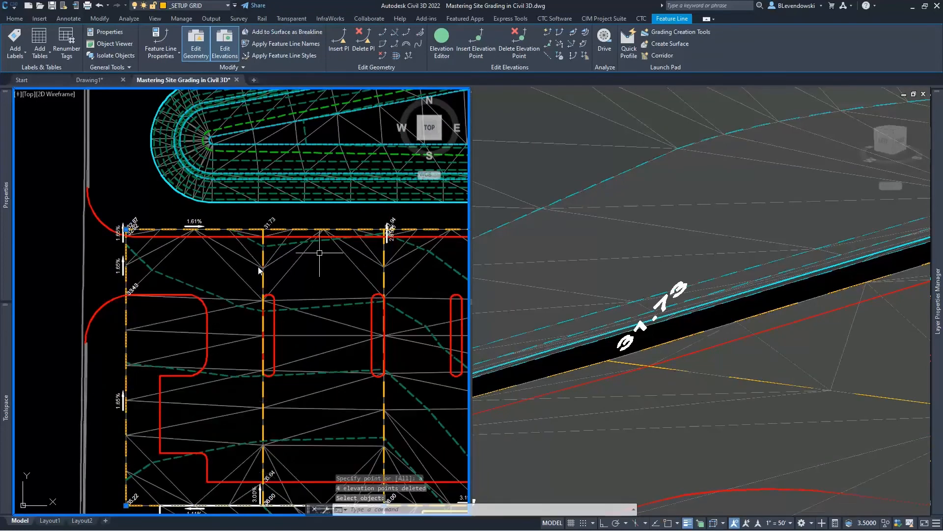
pyautogui.press('Escape')
pyautogui.press('Escape')
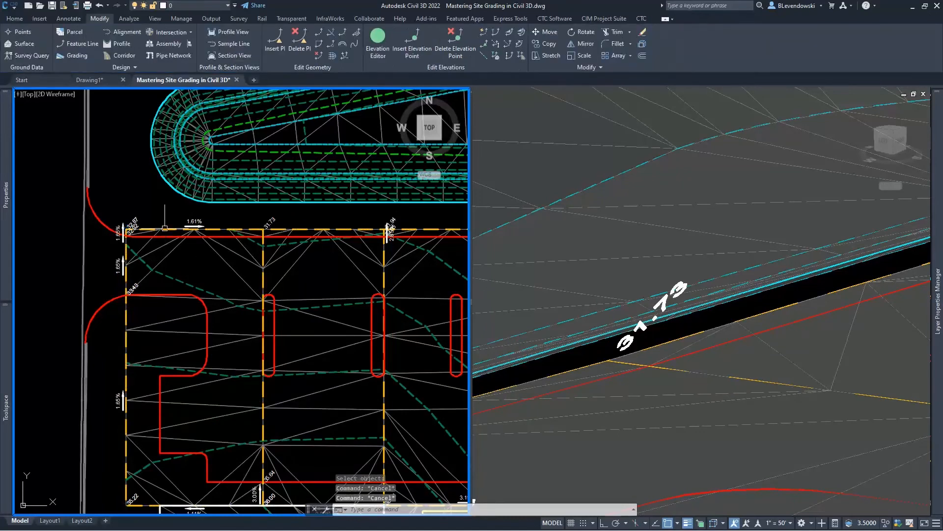
pyautogui.click(127, 245)
pyautogui.scroll(-2, 118, 295)
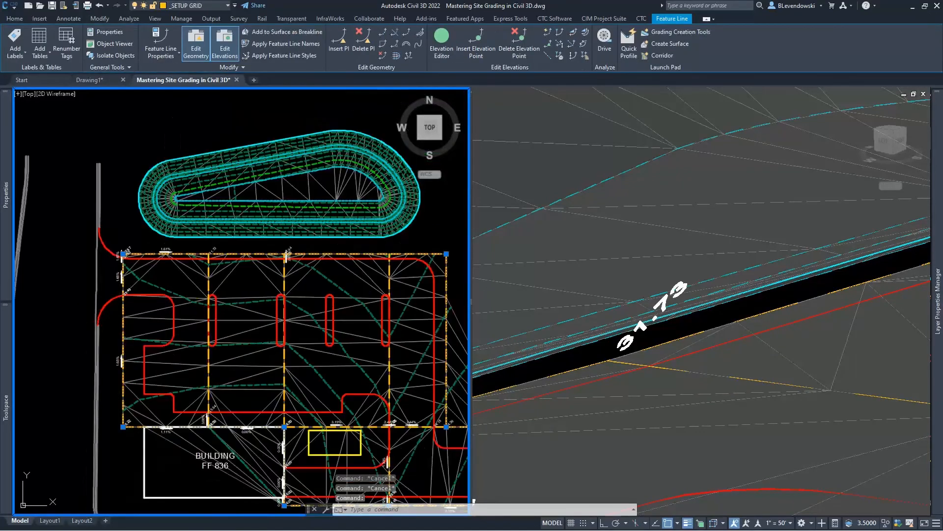
pyautogui.press('Escape')
# Step: Select every feature line similar to the long curb line and move them from the Setup site to the Primary site
pyautogui.scroll(4, 159, 254)
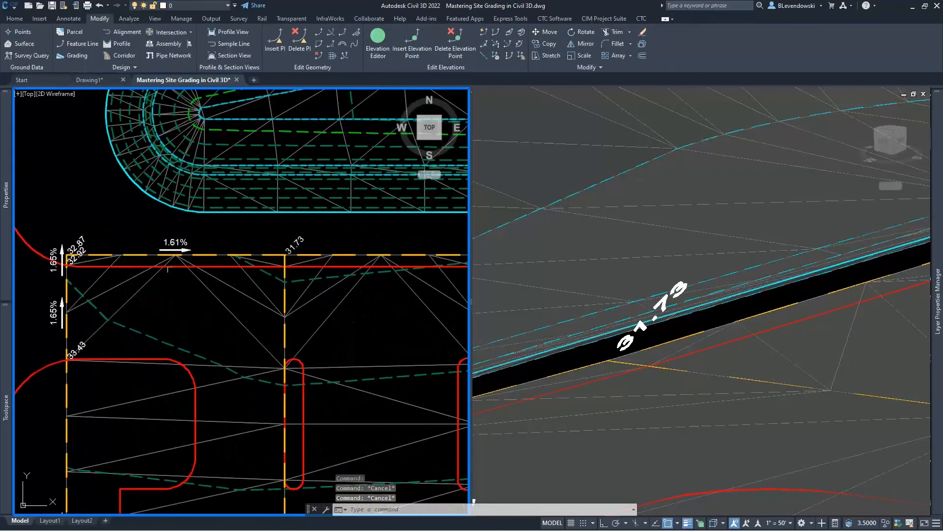
pyautogui.click(175, 266)
pyautogui.scroll(-4, 175, 268)
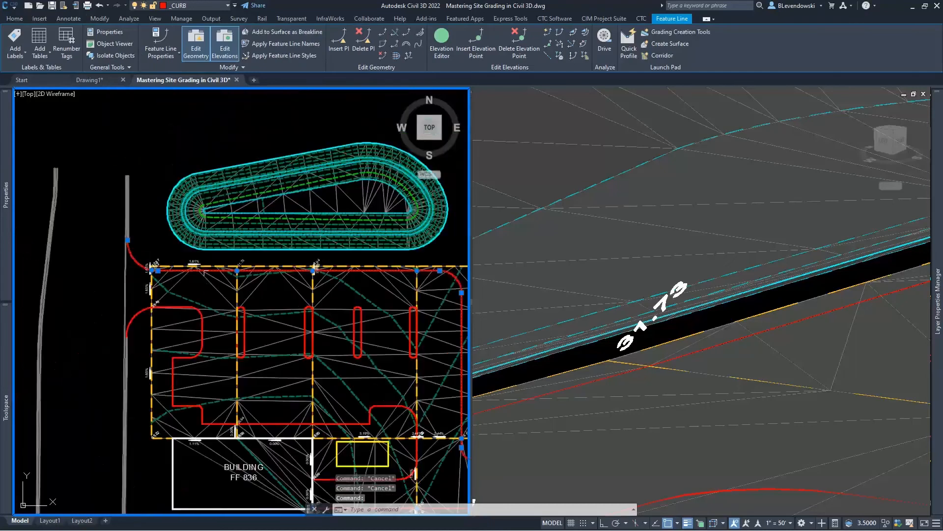
pyautogui.rightClick(228, 241)
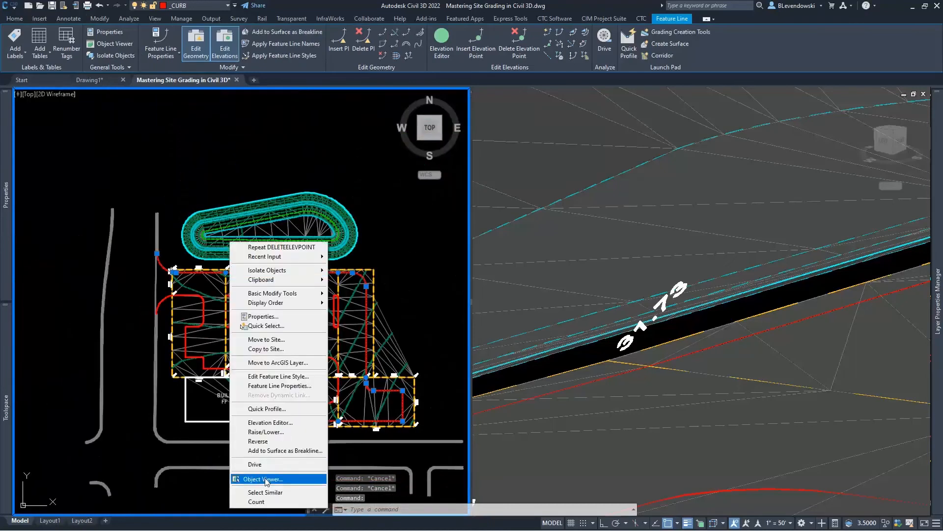
pyautogui.click(256, 492)
pyautogui.rightClick(202, 382)
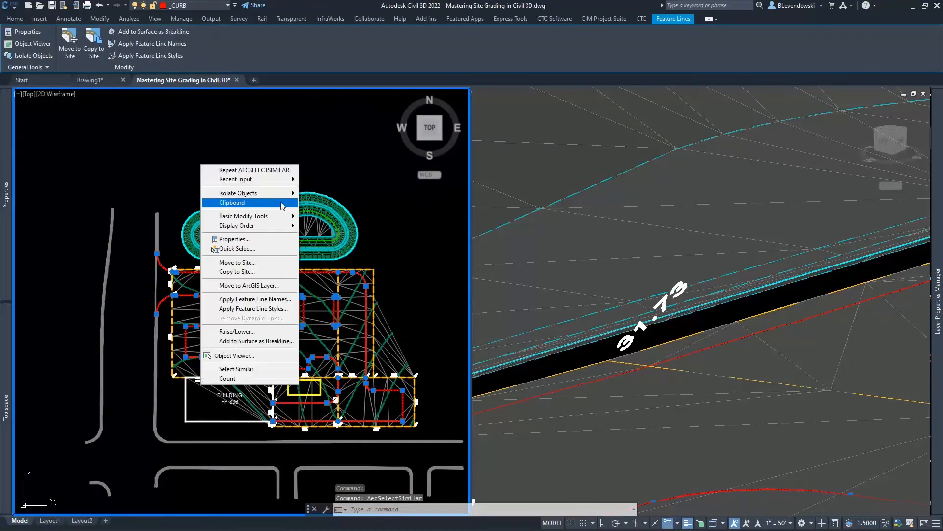
pyautogui.click(238, 262)
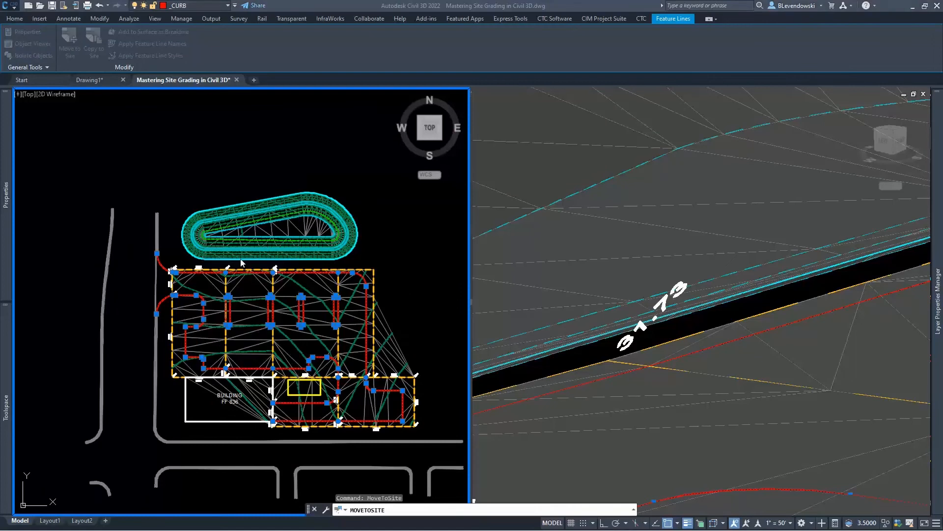
pyautogui.click(607, 270)
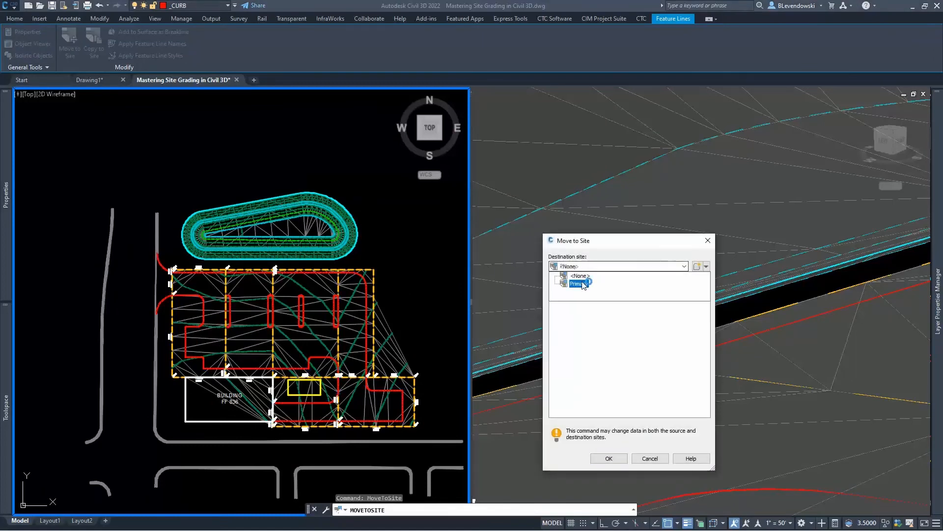
pyautogui.click(582, 283)
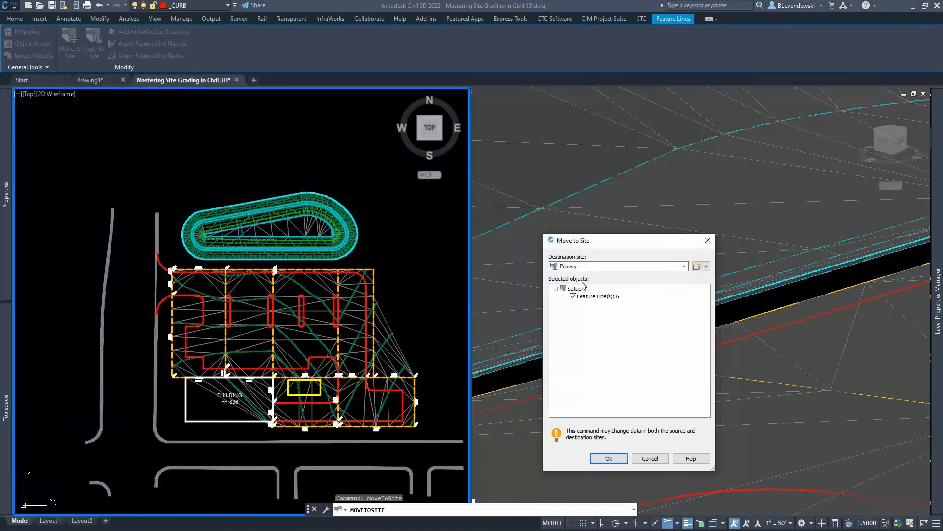
pyautogui.click(609, 458)
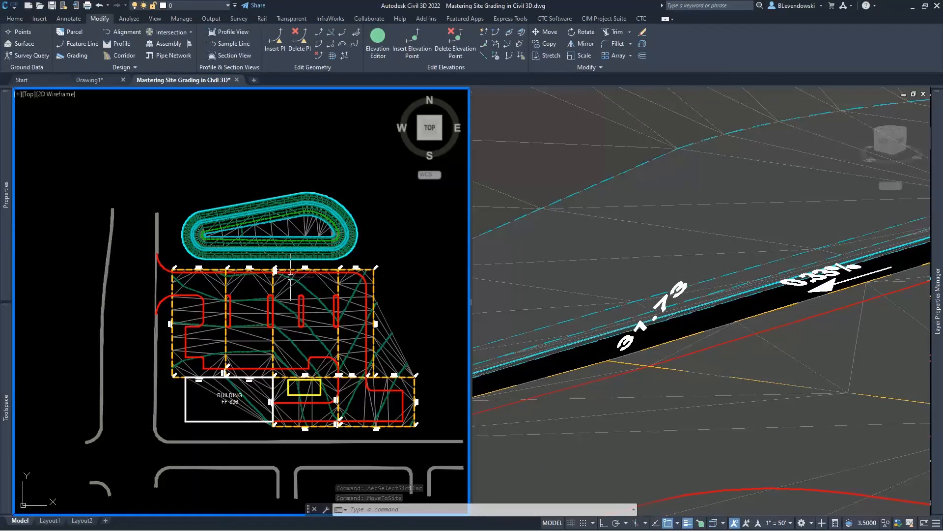
# Step: Examine the curb feature lines and setup grid labels across the parking lot in plan view
pyautogui.scroll(4, 225, 275)
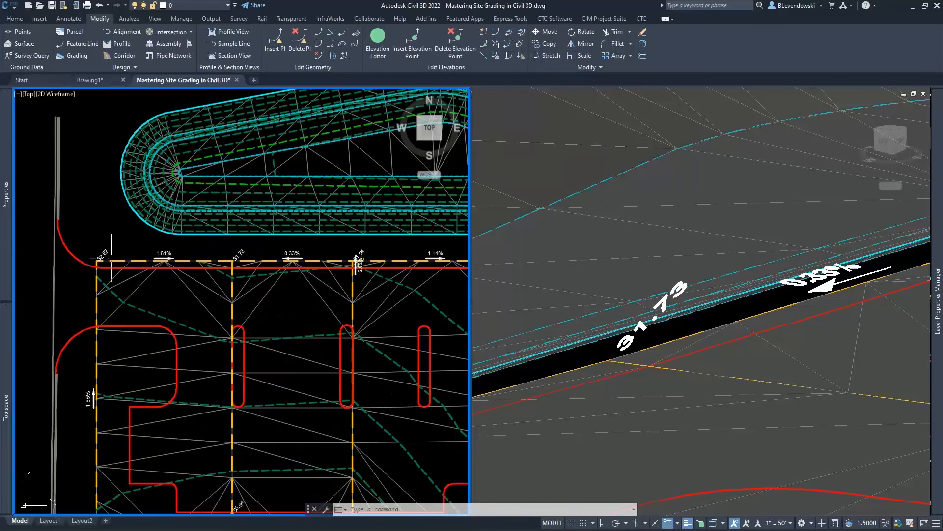
pyautogui.scroll(-2, 256, 262)
pyautogui.moveTo(349, 296); pyautogui.dragTo(259, 259, button='middle')
pyautogui.press('Escape')
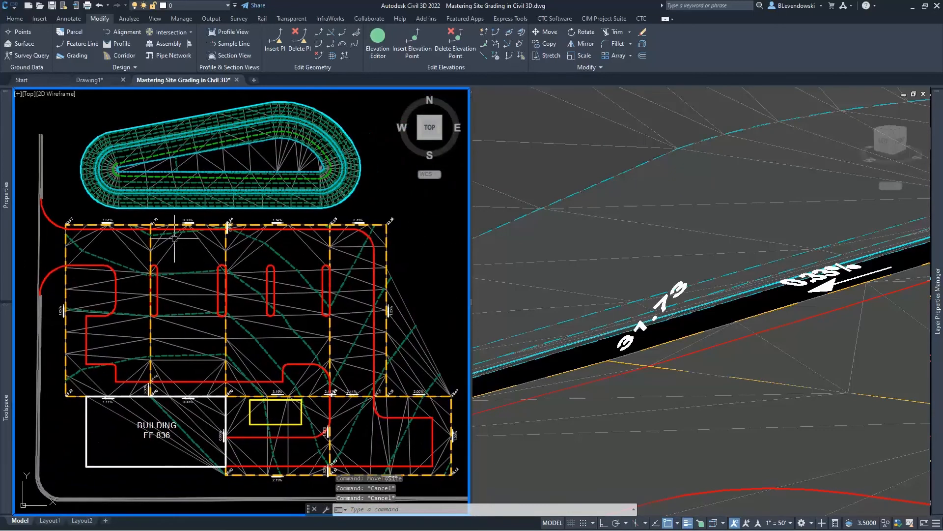
pyautogui.moveTo(174, 238)
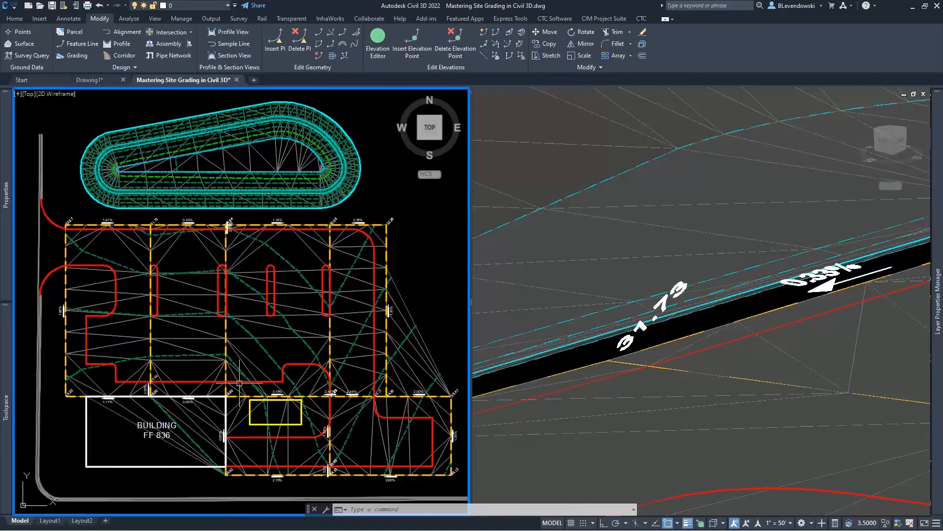
pyautogui.press('Escape')
pyautogui.press('Escape')
pyautogui.press('Escape')
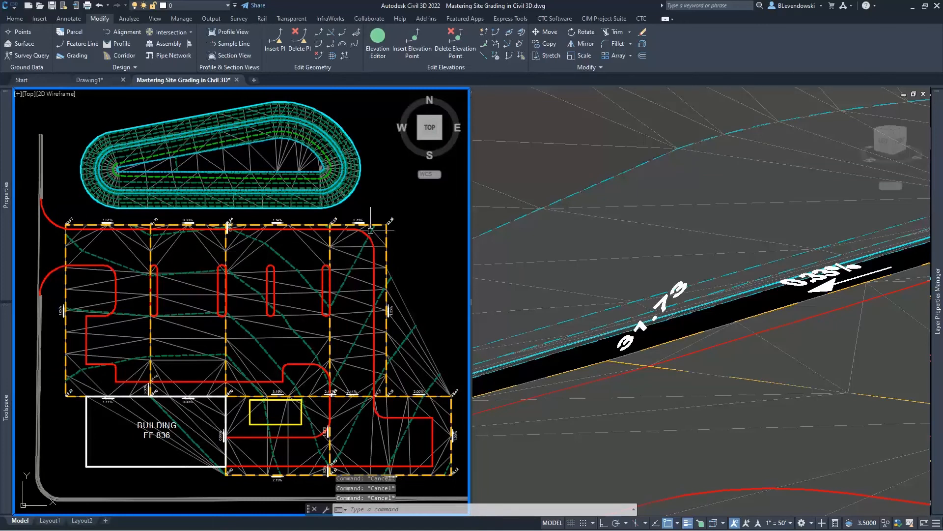
# Step: Select every feature line similar to the long curb line and set their elevations relative to the setup surface with a 0.00' offset
pyautogui.click(361, 229)
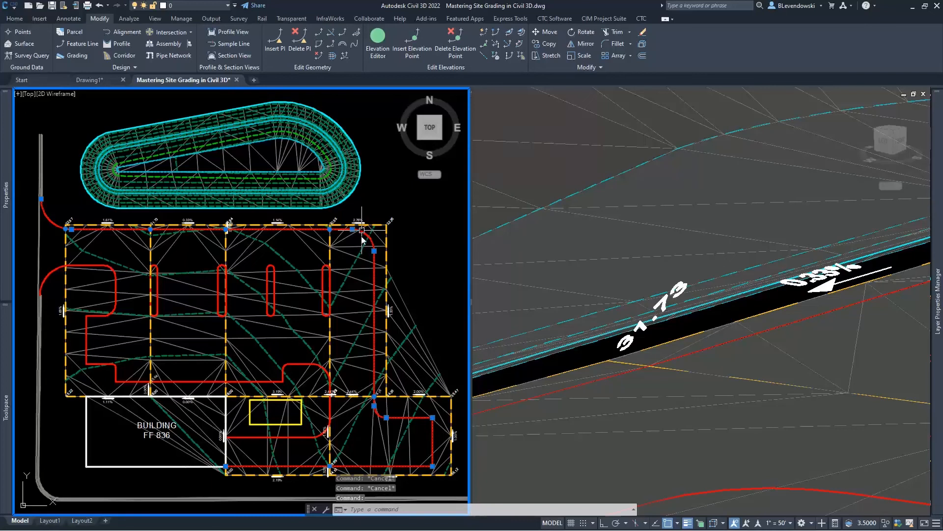
pyautogui.click(580, 352)
pyautogui.scroll(-5, 580, 352)
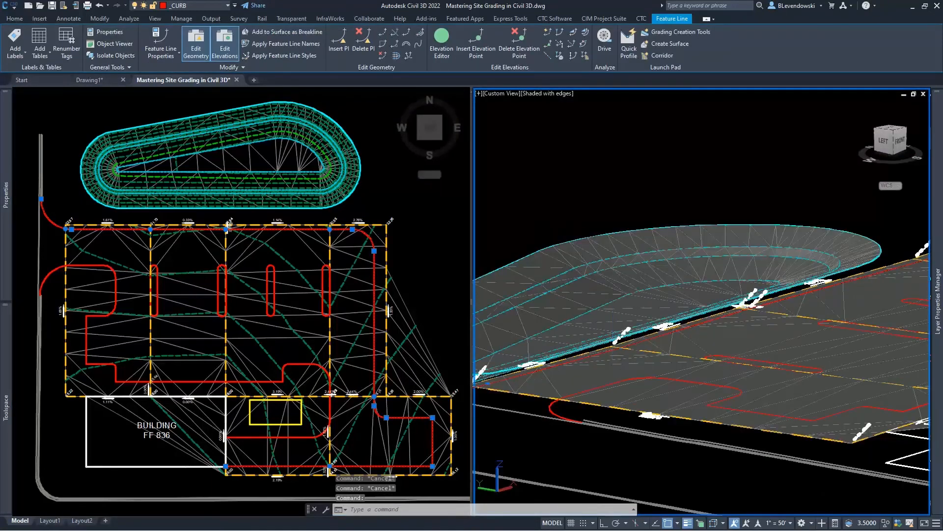
pyautogui.moveTo(811, 302); pyautogui.dragTo(741, 302, button='middle')
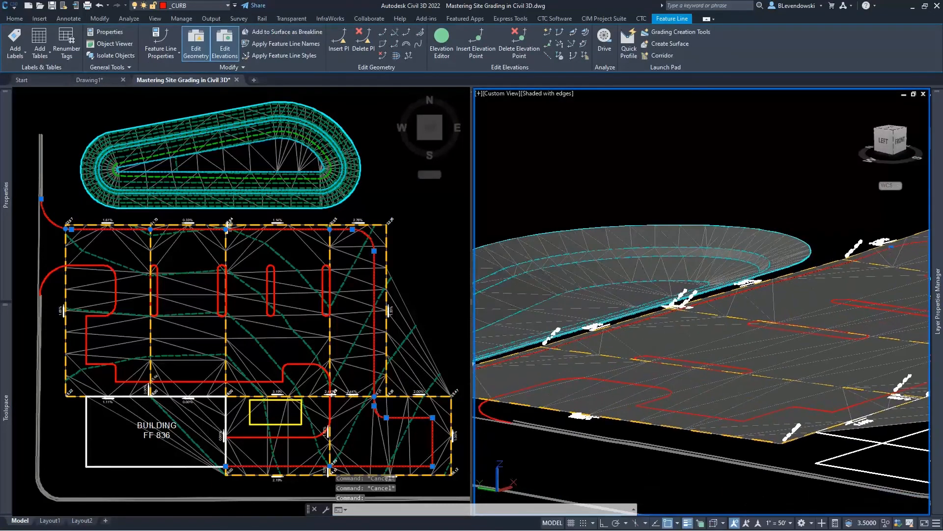
pyautogui.rightClick(301, 221)
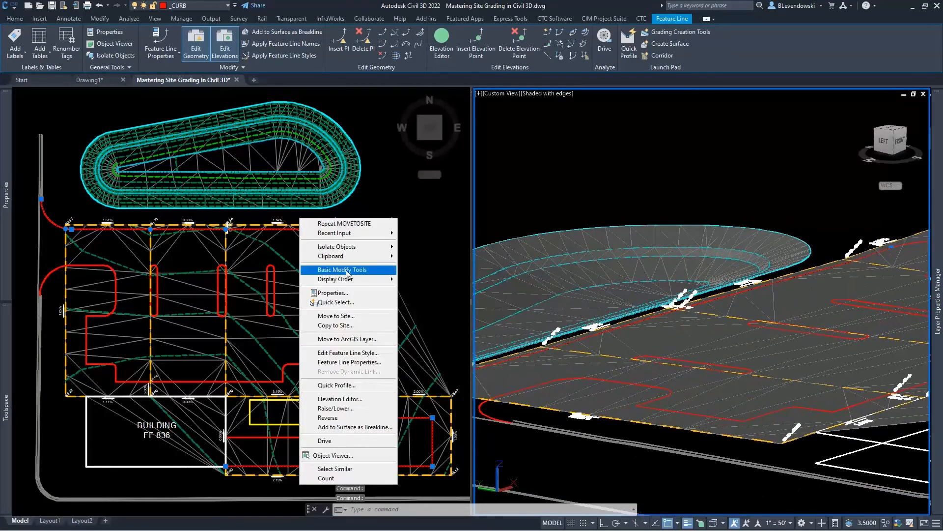
pyautogui.click(334, 469)
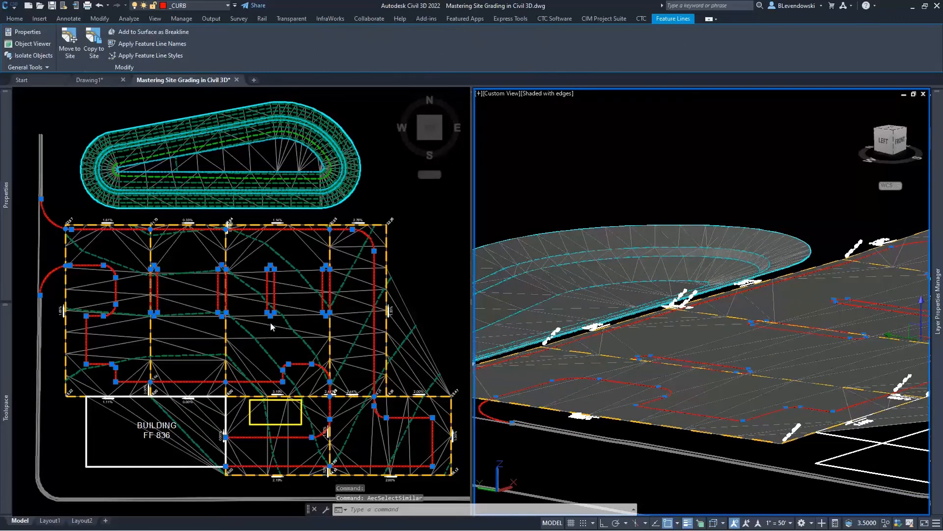
pyautogui.press('Escape')
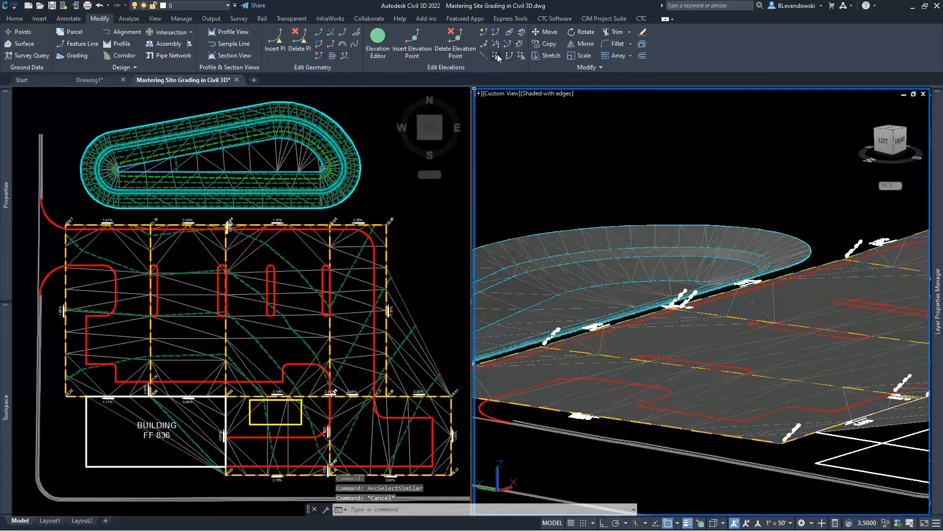
pyautogui.click(497, 55)
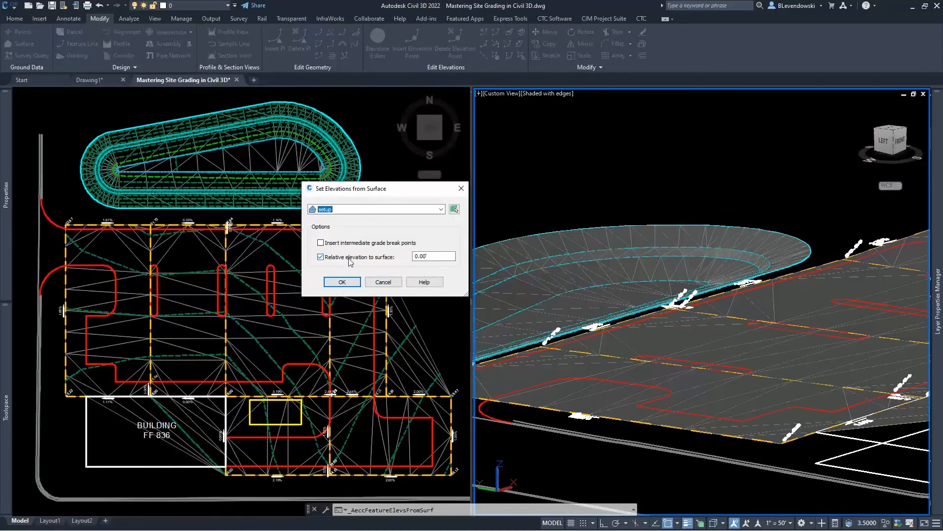
pyautogui.click(342, 282)
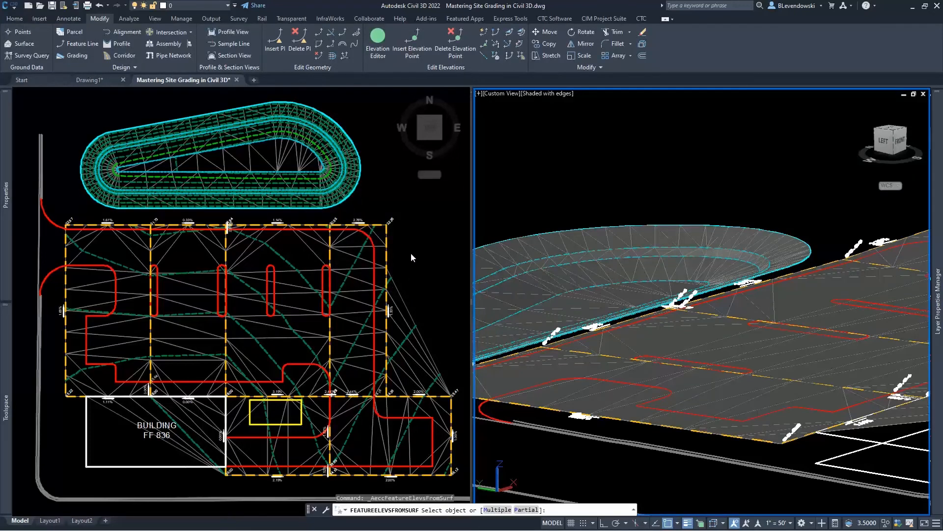
pyautogui.press('Return')
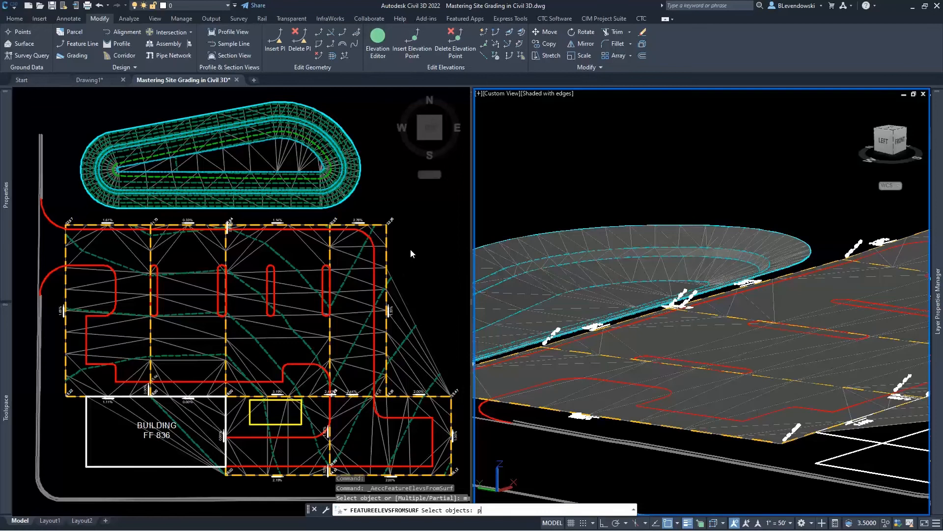
pyautogui.press('Return')
pyautogui.press('Return')
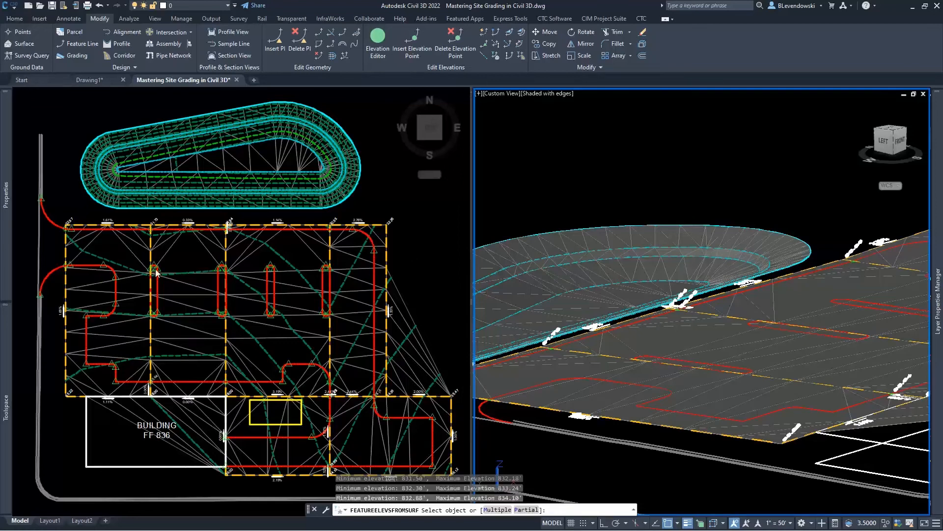
pyautogui.press('Return')
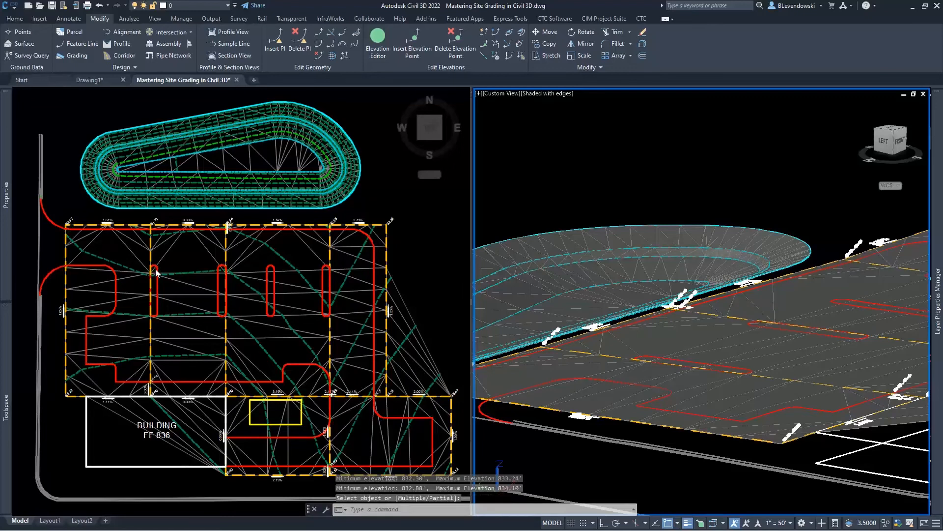
pyautogui.press('Return')
pyautogui.click(383, 281)
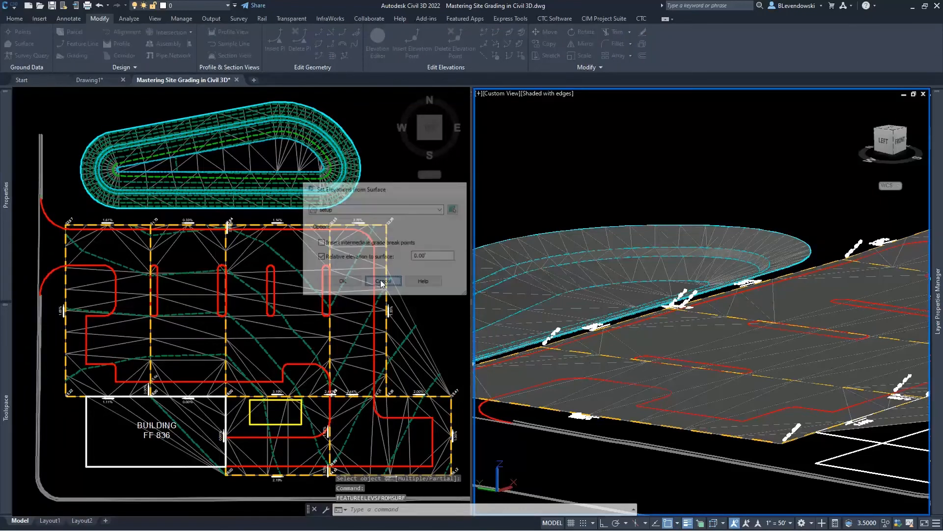
pyautogui.click(396, 193)
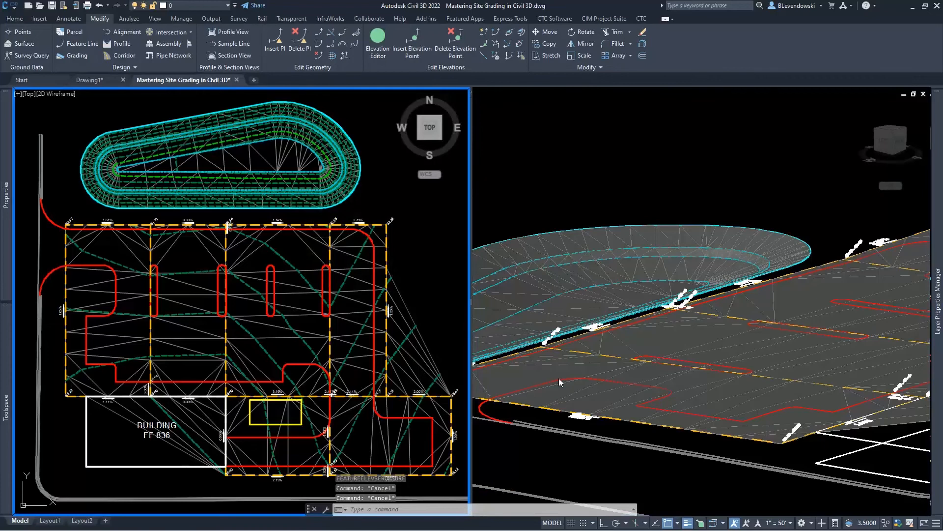
# Step: Delete all elevation points from the setup grid line that runs from the 31.73 label down to the building
pyautogui.click(550, 358)
pyautogui.scroll(5, 548, 355)
pyautogui.moveTo(548, 356); pyautogui.dragTo(668, 368, button='middle')
pyautogui.scroll(3, 672, 361)
pyautogui.scroll(-2, 723, 354)
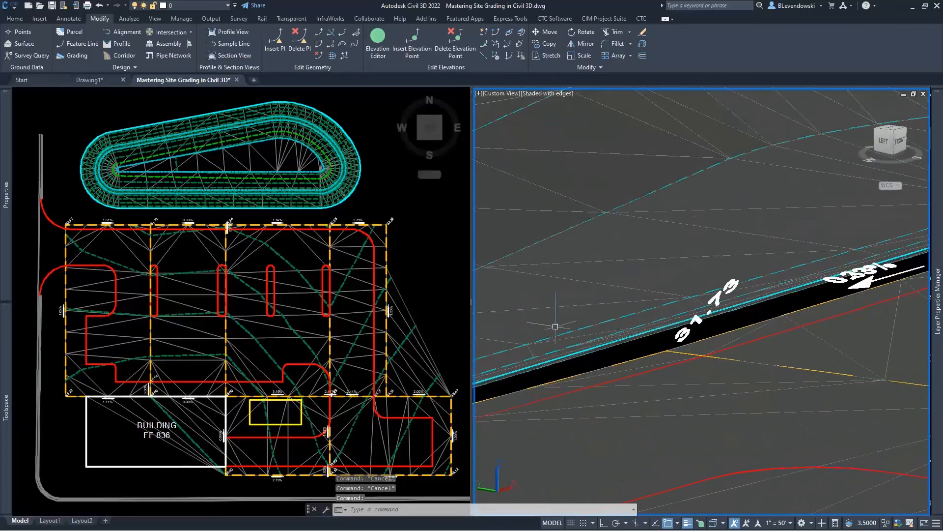
pyautogui.click(202, 250)
pyautogui.scroll(4, 158, 259)
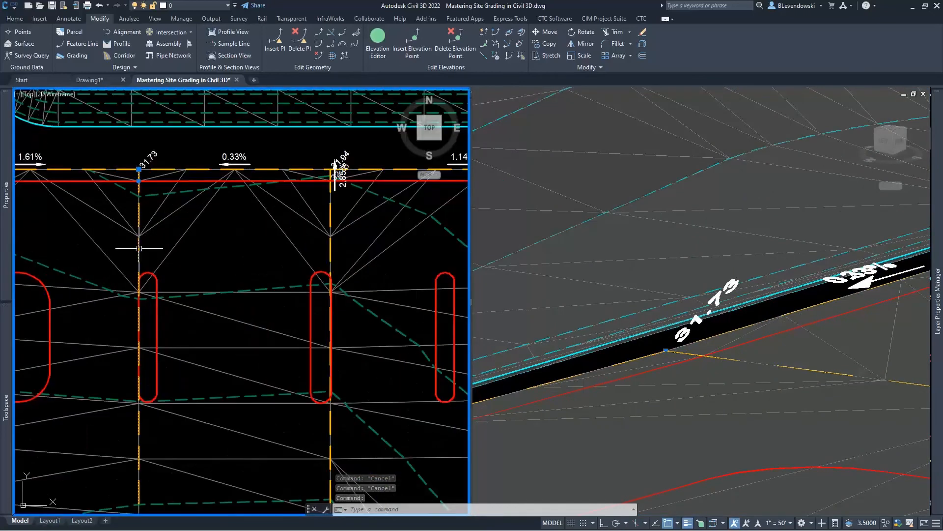
pyautogui.click(139, 248)
pyautogui.scroll(-2, 216, 275)
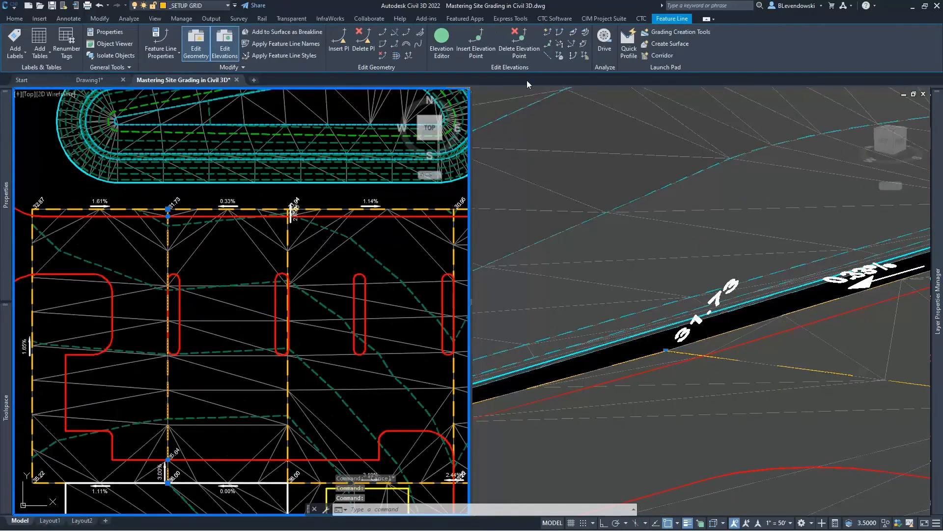
pyautogui.click(518, 41)
pyautogui.write('a')
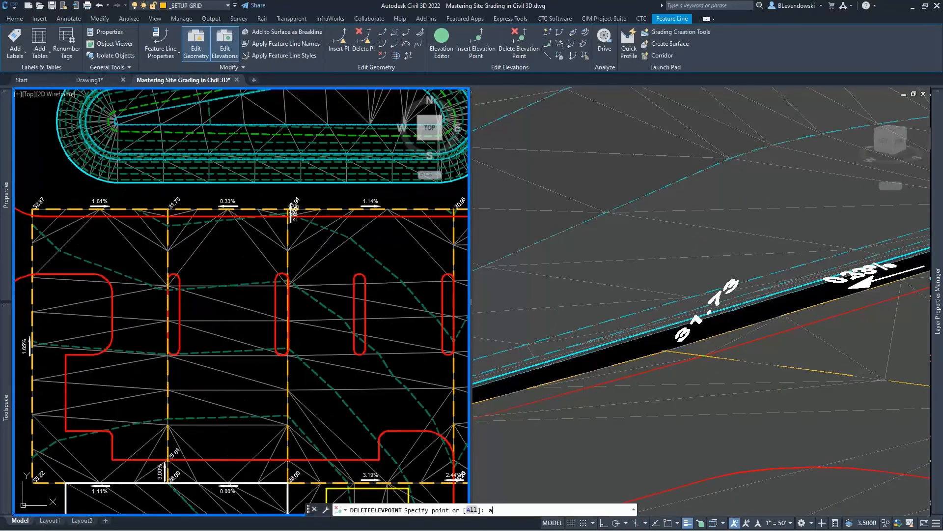
pyautogui.press('Return')
pyautogui.press('Return')
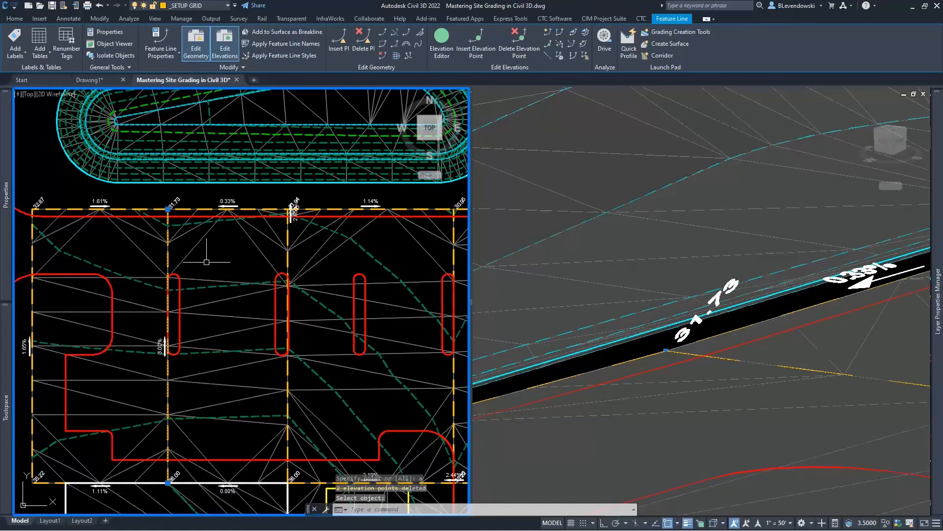
# Step: Set the grade of that setup grid line to -1.5% with the quick elevation edit
pyautogui.scroll(2, 168, 250)
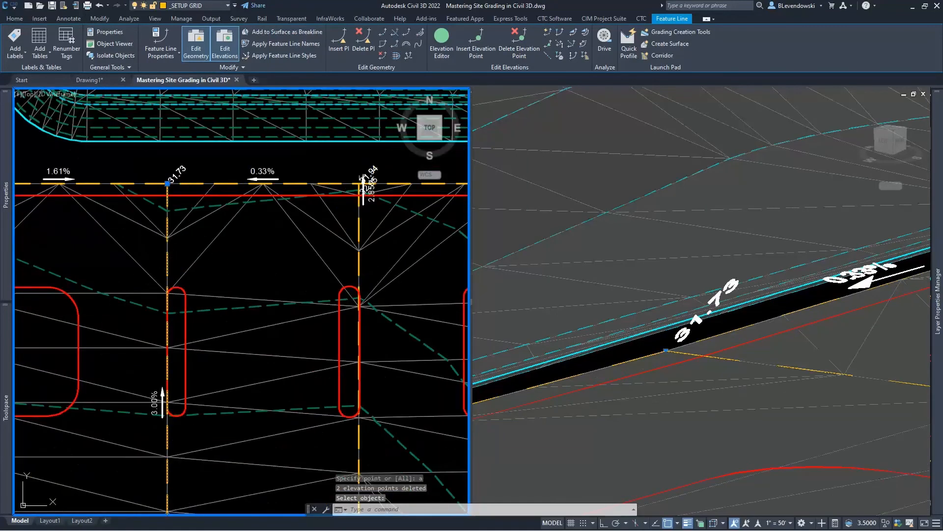
pyautogui.click(548, 33)
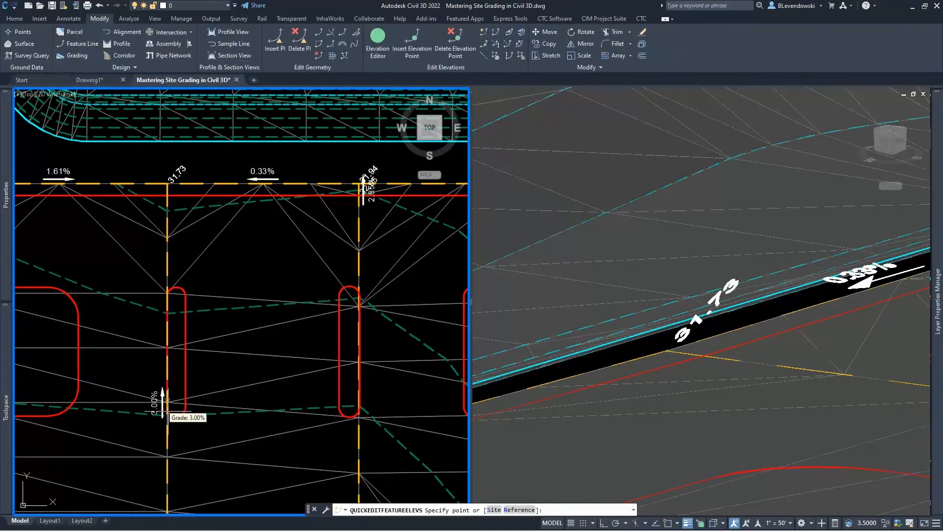
pyautogui.click(165, 367)
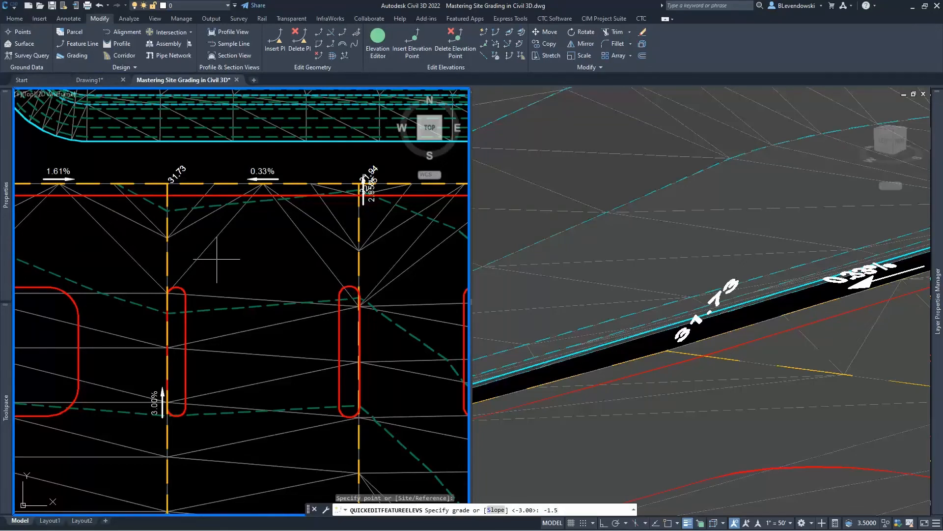
pyautogui.write('-1.5')
pyautogui.press('Return')
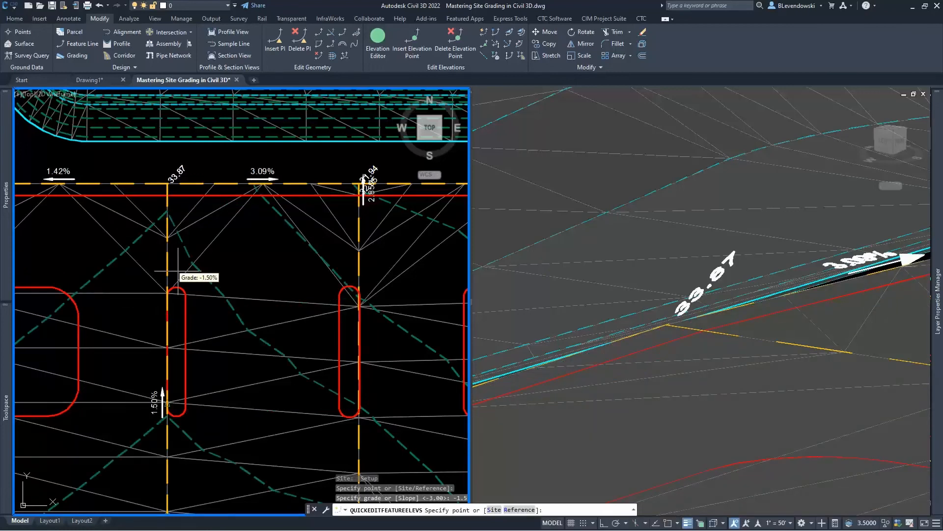
pyautogui.press('Return')
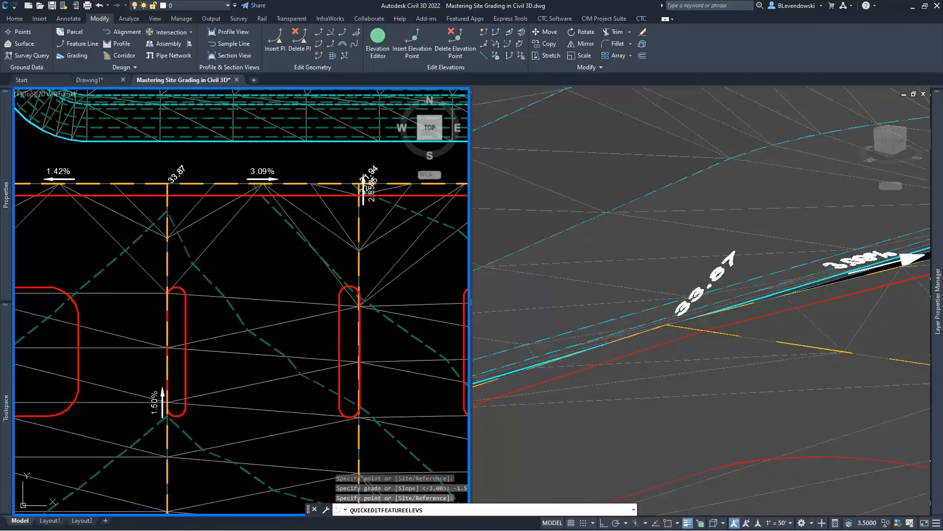
# Step: Examine the regraded setup grid line, the surface and the curb feature lines in the 3D and plan views
pyautogui.click(168, 271)
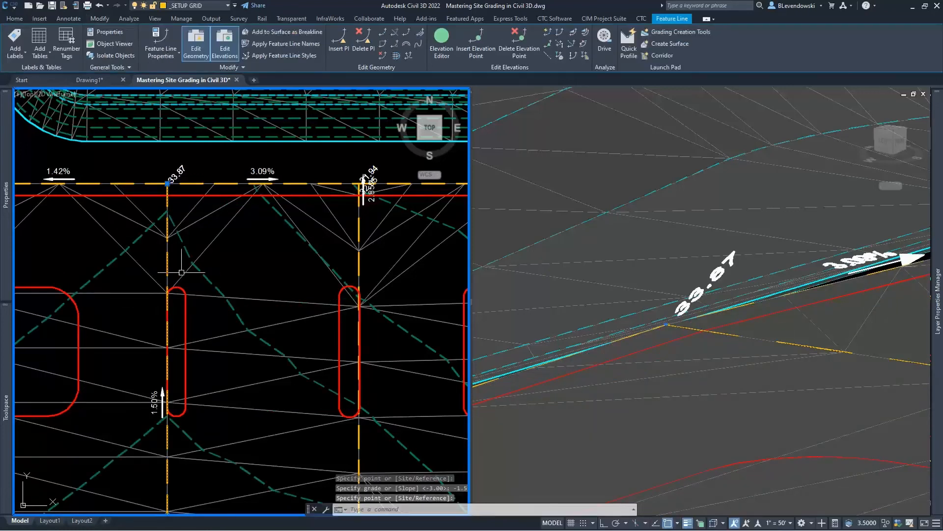
pyautogui.click(679, 379)
pyautogui.press('Escape')
pyautogui.press('Escape')
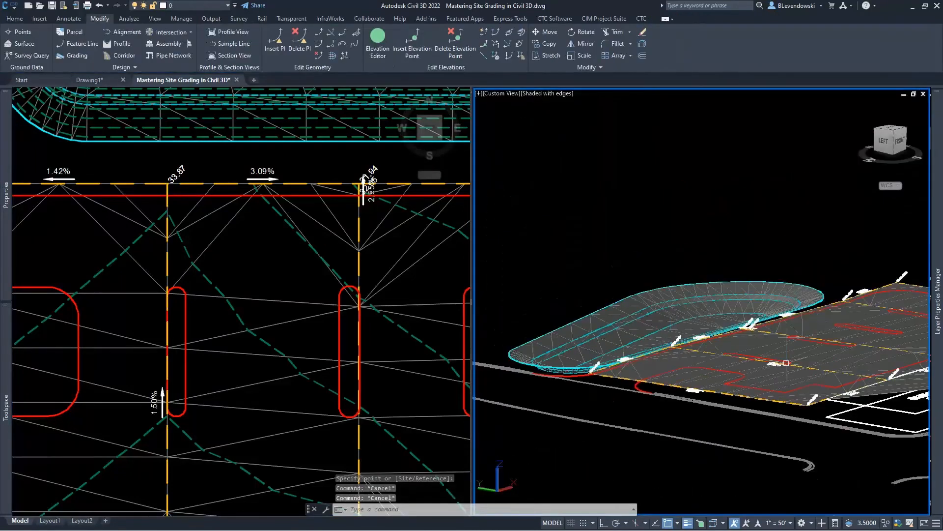
pyautogui.scroll(2, 792, 363)
pyautogui.moveTo(818, 353); pyautogui.dragTo(624, 395, button='middle')
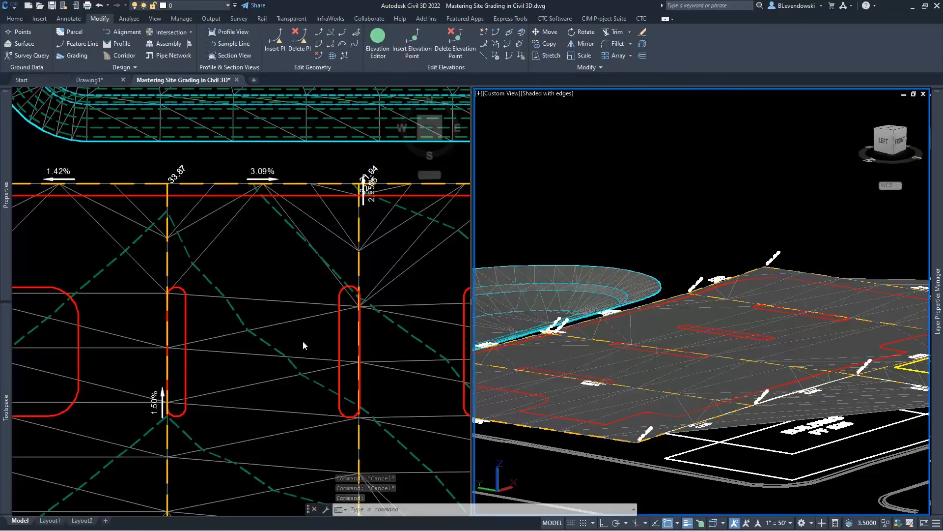
pyautogui.click(247, 258)
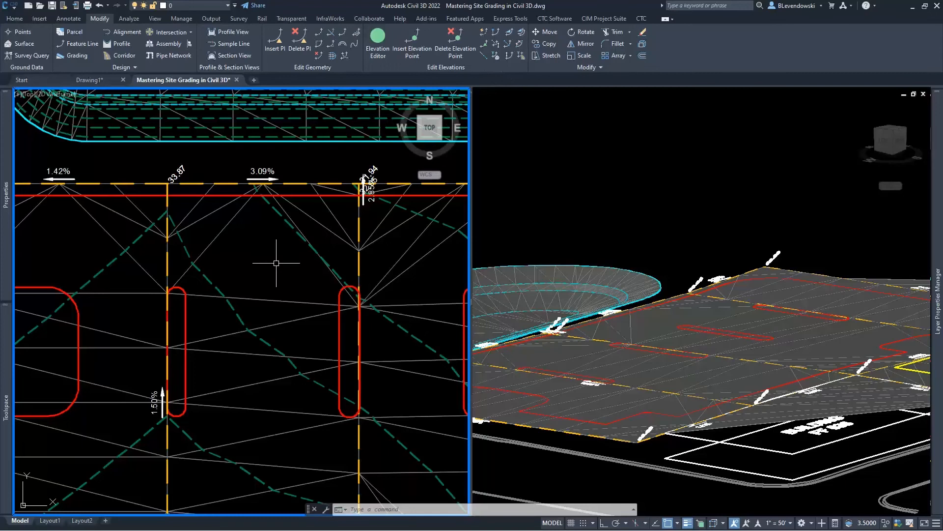
pyautogui.scroll(-2, 274, 264)
pyautogui.moveTo(280, 309); pyautogui.dragTo(246, 290, button='middle')
pyautogui.press('Escape')
pyautogui.press('Escape')
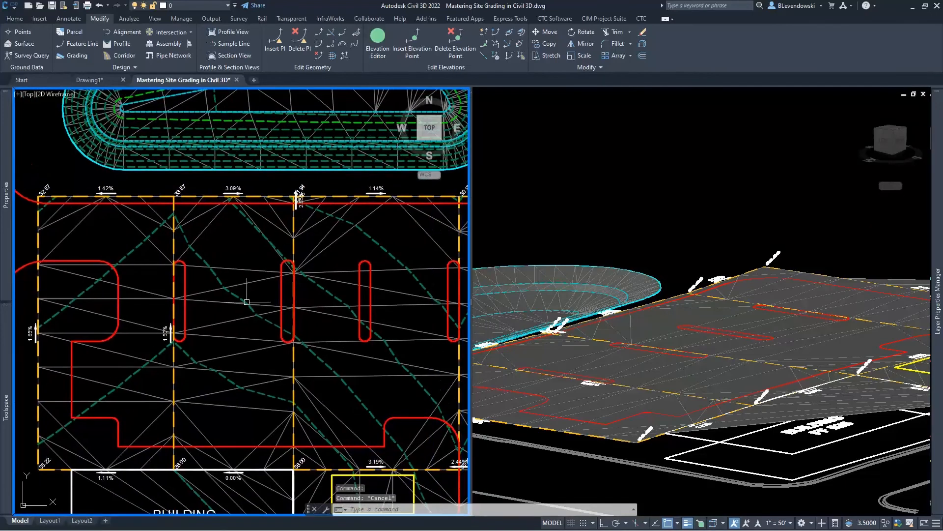
# Step: Offset the narrow island curb beside the 1.50% grid line inward by 0.167 with an elevation difference of 0.5
pyautogui.scroll(3, 177, 270)
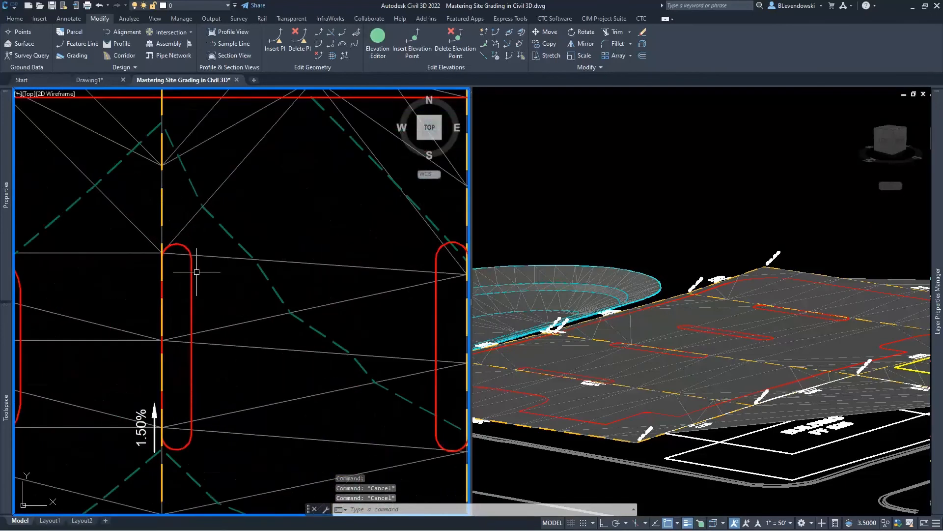
pyautogui.click(191, 270)
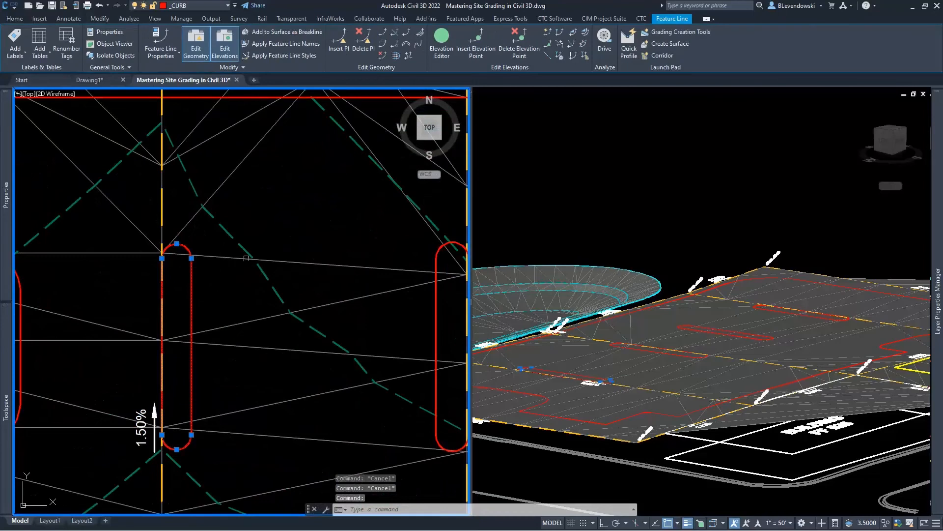
pyautogui.click(396, 56)
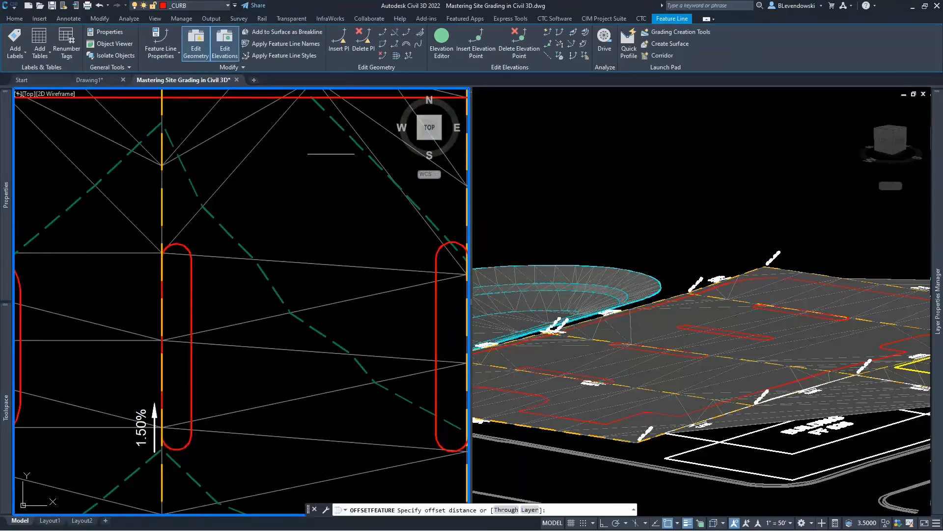
pyautogui.scroll(2, 198, 311)
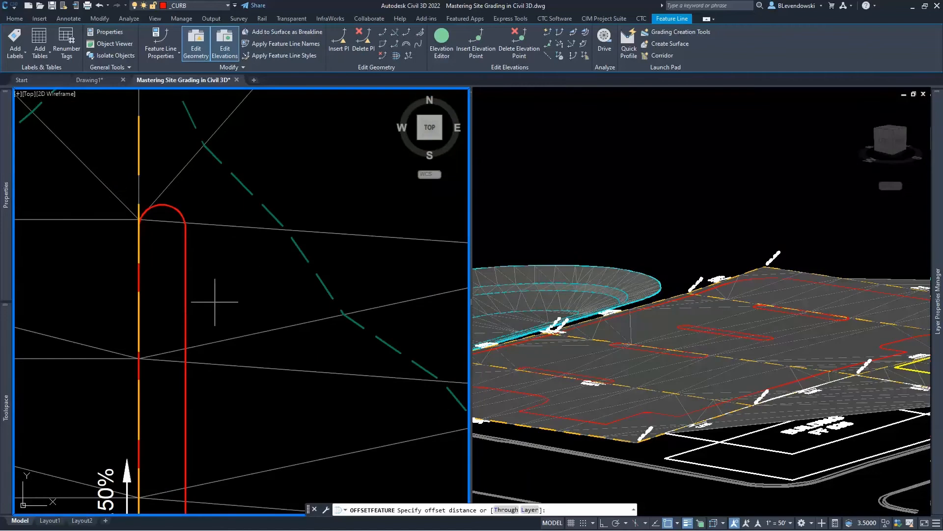
pyautogui.moveTo(217, 305); pyautogui.dragTo(246, 290, button='middle')
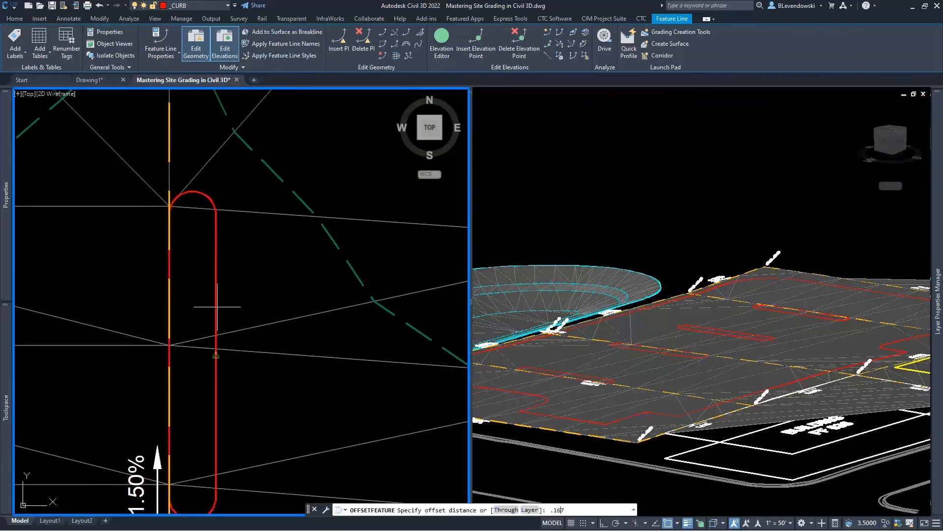
pyautogui.press('Return')
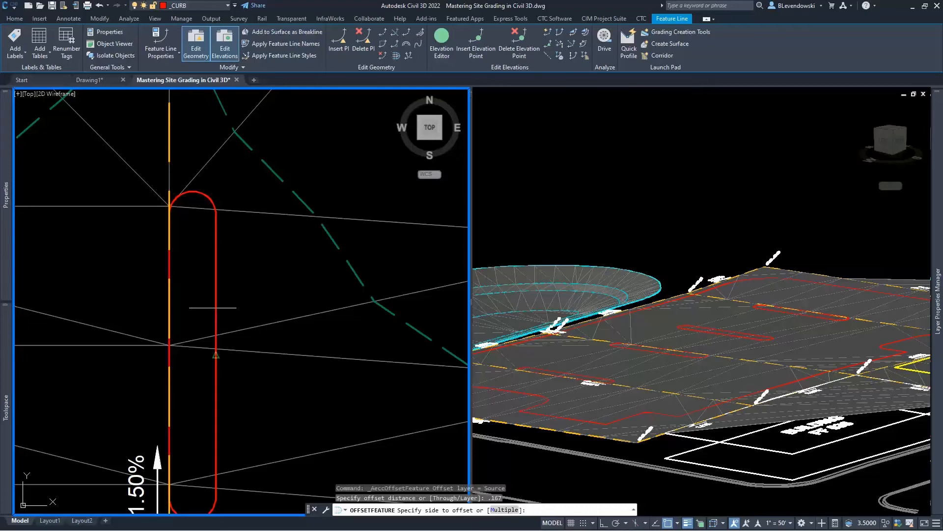
pyautogui.click(195, 270)
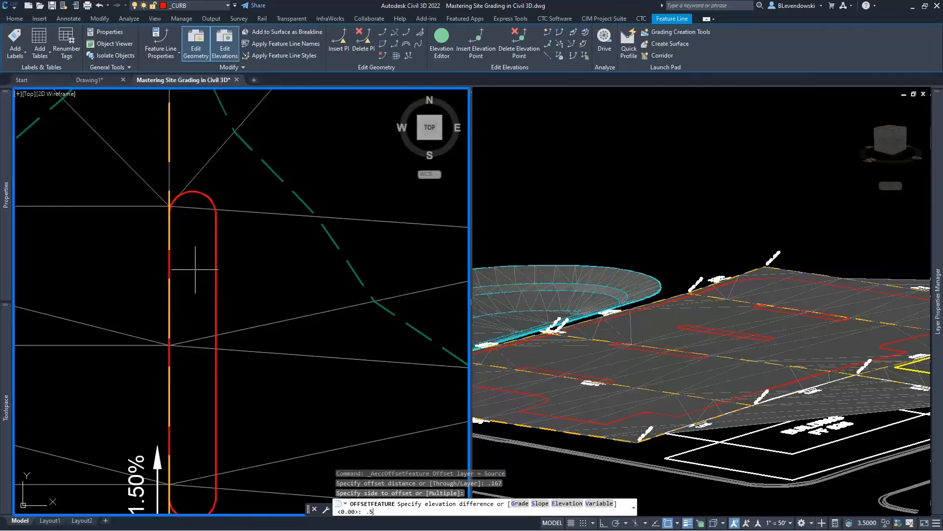
pyautogui.press('Return')
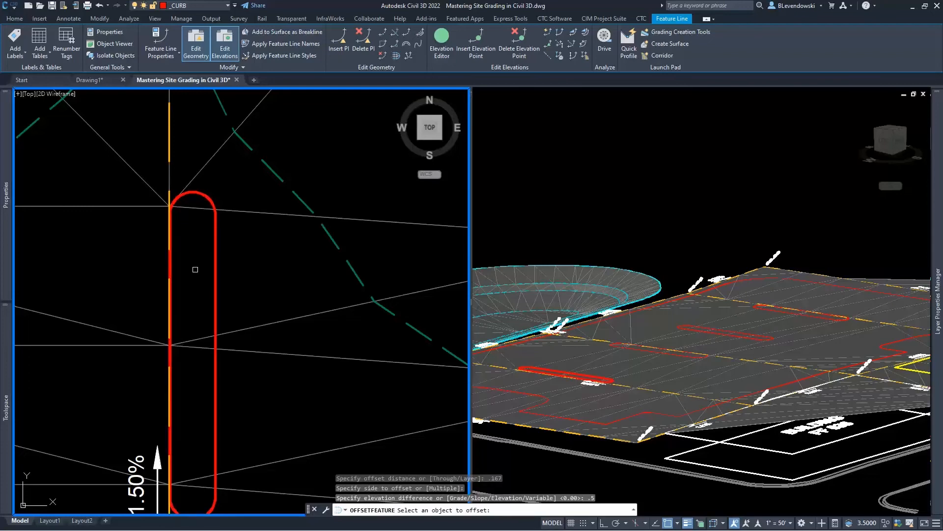
pyautogui.click(559, 355)
pyautogui.scroll(10, 559, 355)
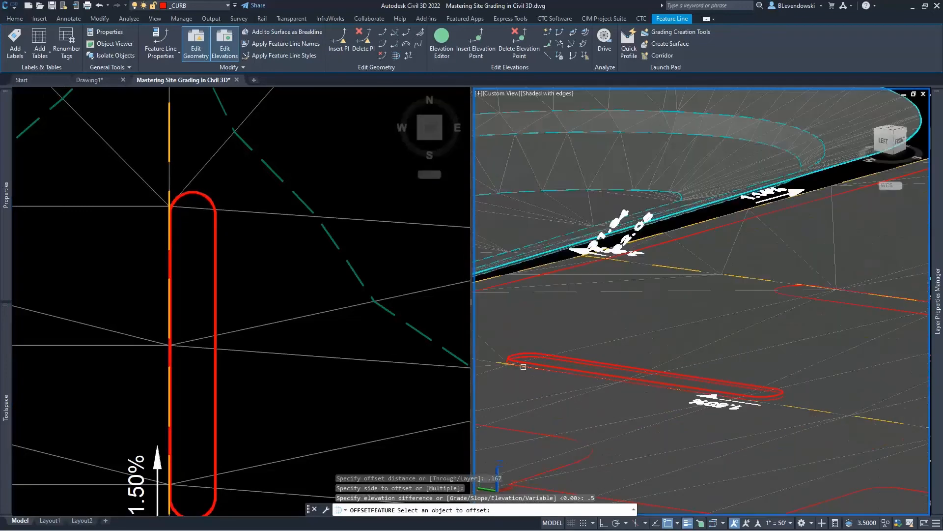
pyautogui.moveTo(647, 385); pyautogui.dragTo(647, 386, button='middle')
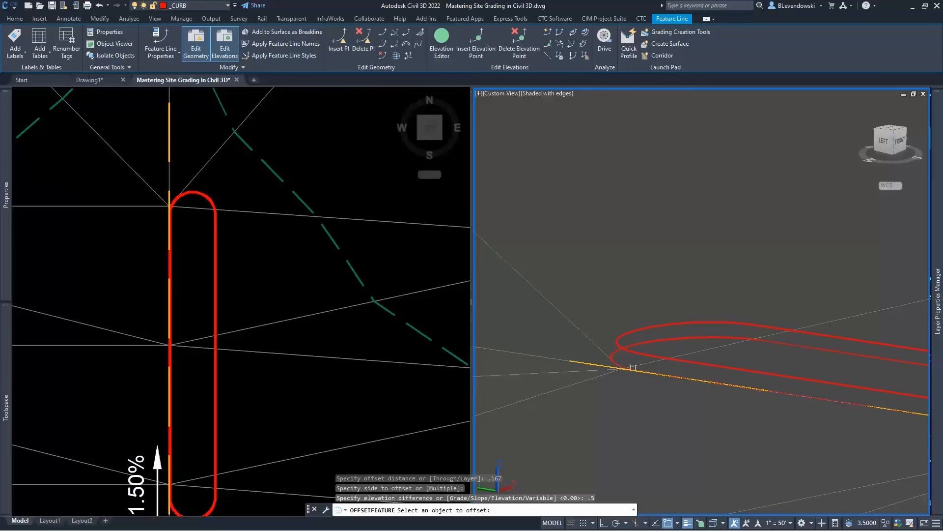
pyautogui.click(271, 263)
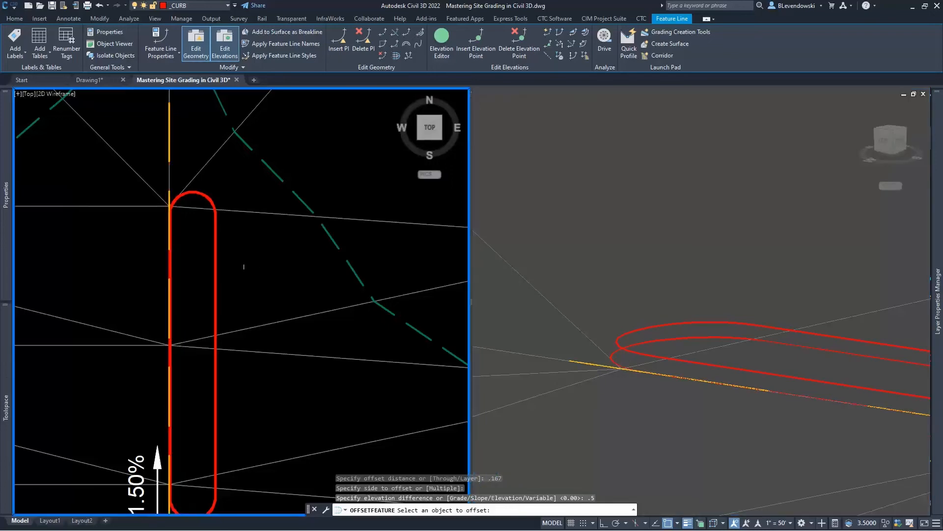
pyautogui.moveTo(245, 264); pyautogui.dragTo(227, 312, button='middle')
pyautogui.scroll(10, 204, 316)
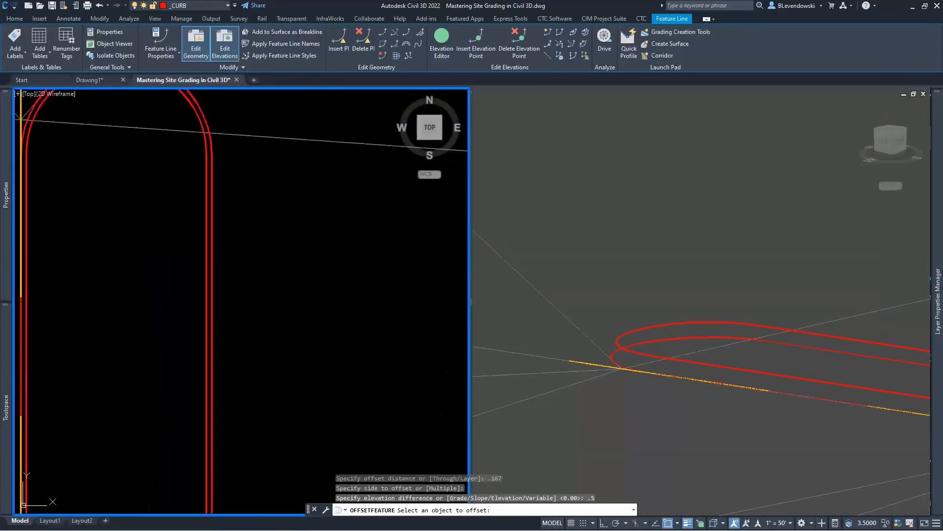
pyautogui.press('Escape')
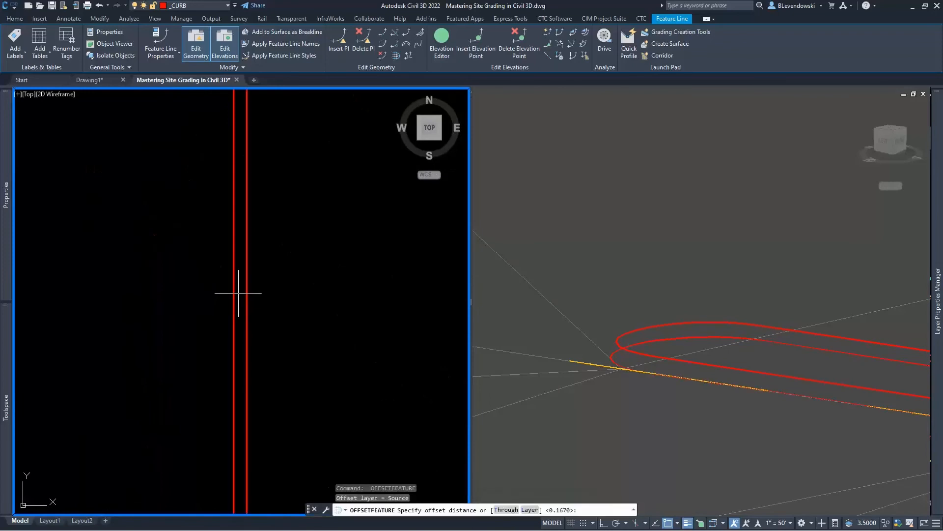
# Step: Offset the island's raised top-of-curb line inward by 0.5 at a 0% grade to form the back of curb
pyautogui.press('Return')
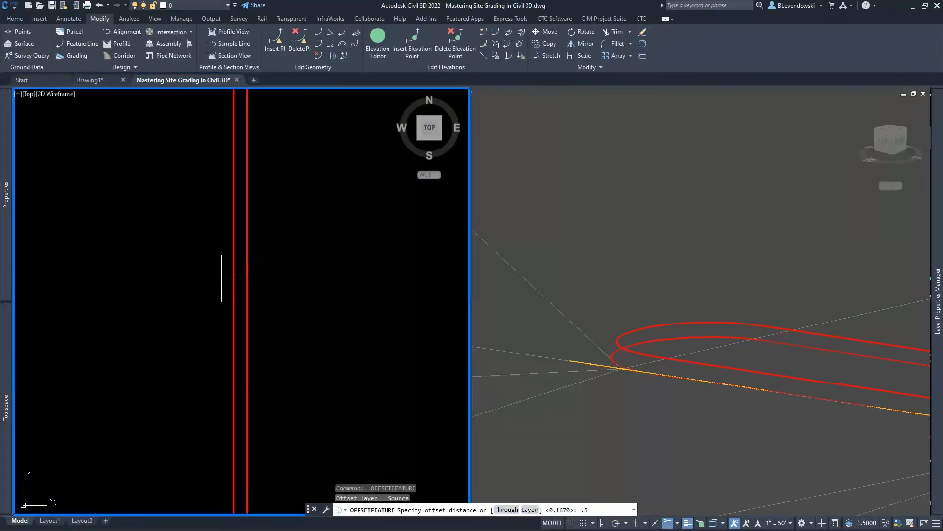
pyautogui.press('Return')
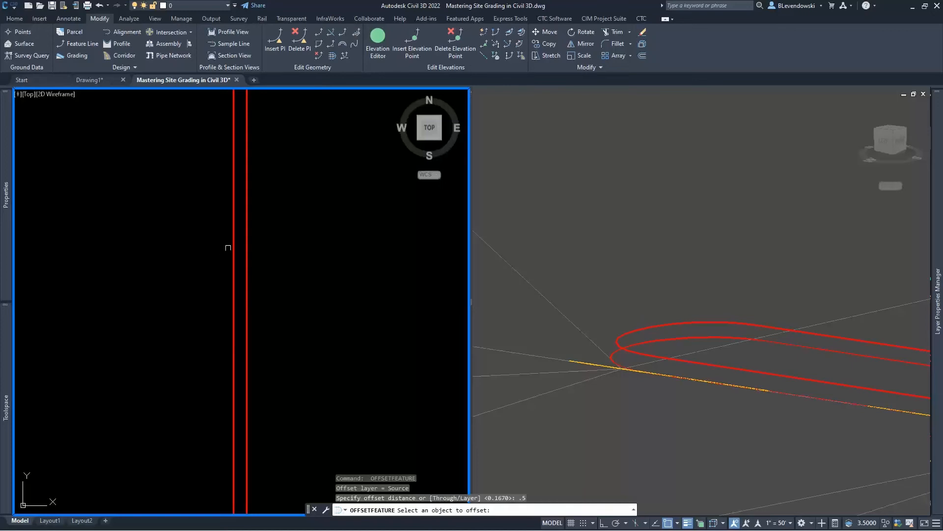
pyautogui.click(234, 240)
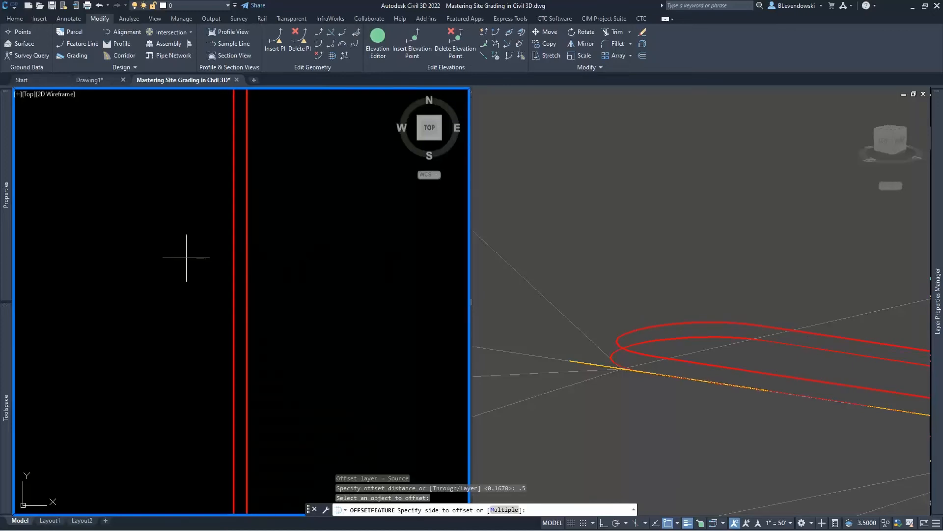
pyautogui.scroll(-1, 186, 257)
pyautogui.click(144, 262)
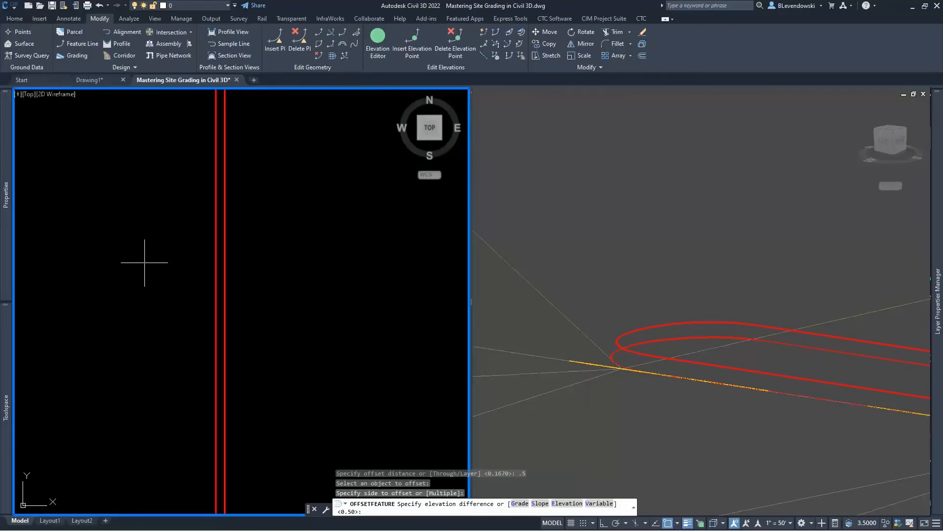
pyautogui.write('g')
pyautogui.press('Return')
pyautogui.write('0')
pyautogui.press('Return')
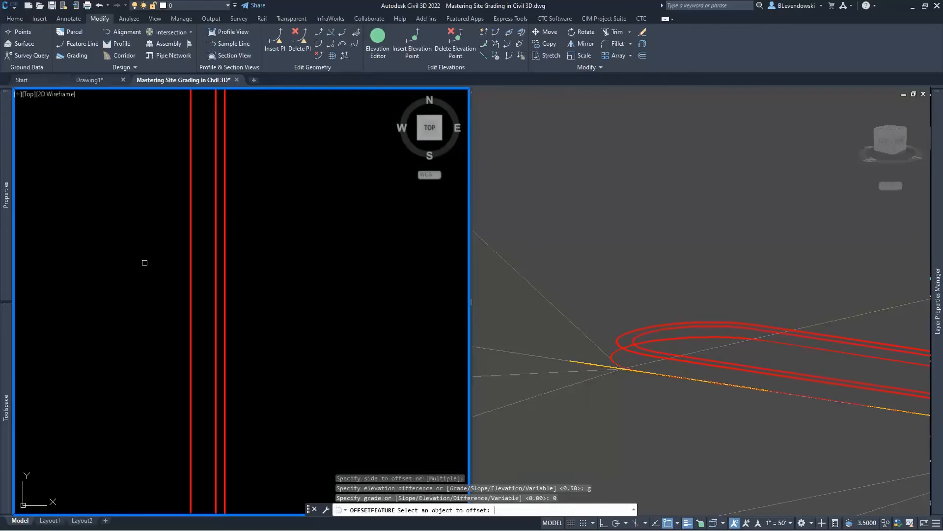
pyautogui.press('Escape')
pyautogui.press('Escape')
pyautogui.press('Escape')
# Step: Examine the island's offset top and back-of-curb lines against the remaining islands in the plan and 3D views
pyautogui.scroll(-2, 195, 290)
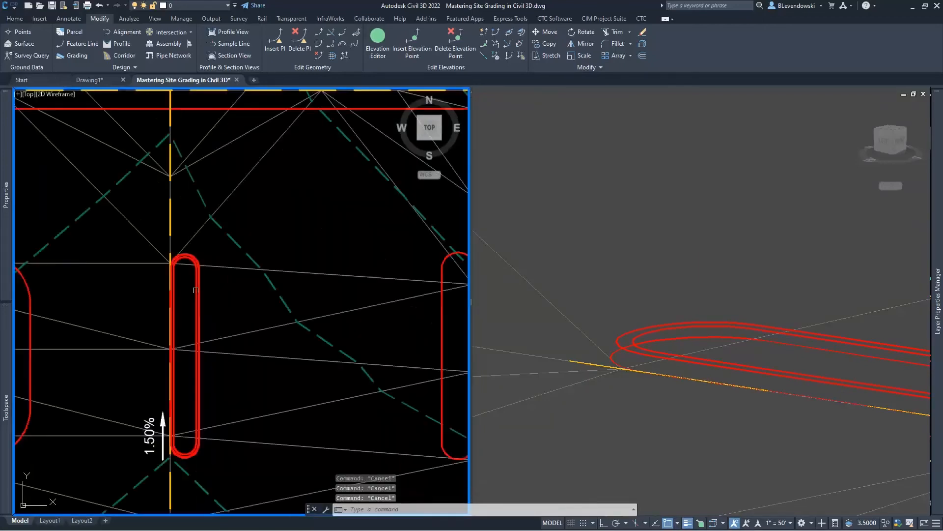
pyautogui.scroll(-2, 195, 290)
pyautogui.moveTo(274, 304); pyautogui.dragTo(218, 285, button='middle')
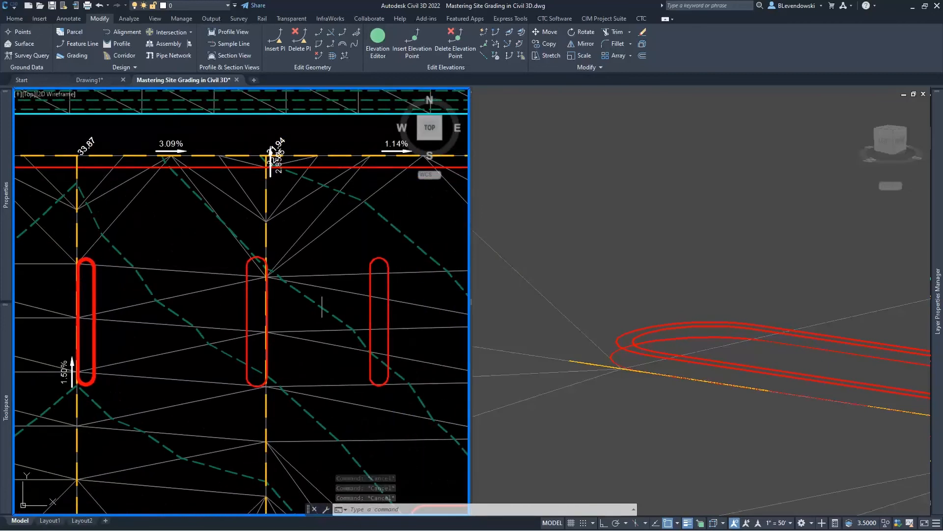
pyautogui.scroll(-2, 322, 306)
pyautogui.moveTo(326, 337); pyautogui.dragTo(294, 315, button='middle')
pyautogui.click(564, 321)
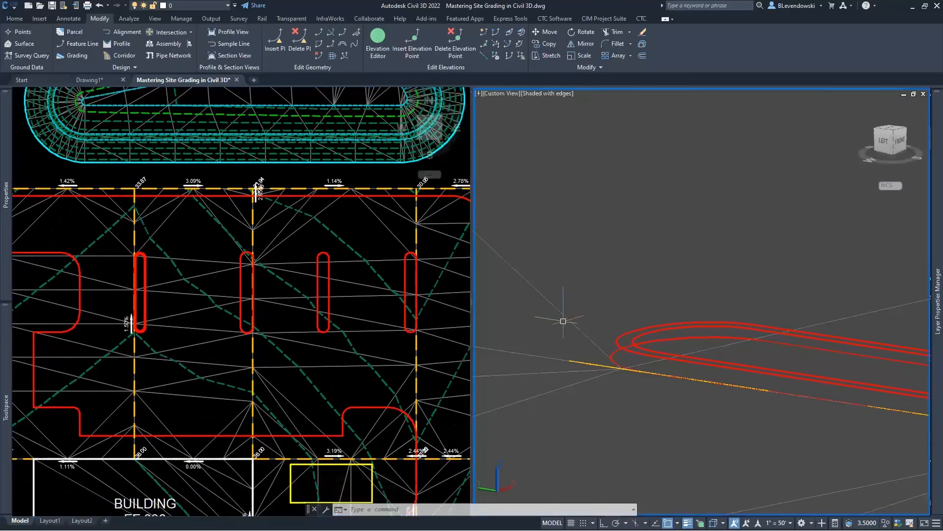
pyautogui.scroll(-4, 527, 289)
pyautogui.moveTo(803, 361); pyautogui.dragTo(521, 291, button='middle')
pyautogui.moveTo(729, 329); pyautogui.dragTo(746, 408, button='middle')
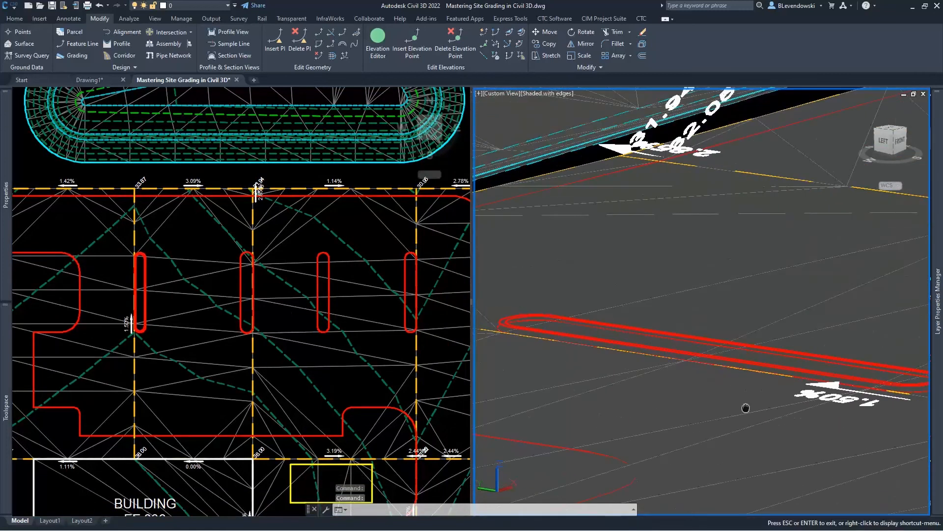
pyautogui.moveTo(559, 362); pyautogui.dragTo(641, 377, button='middle')
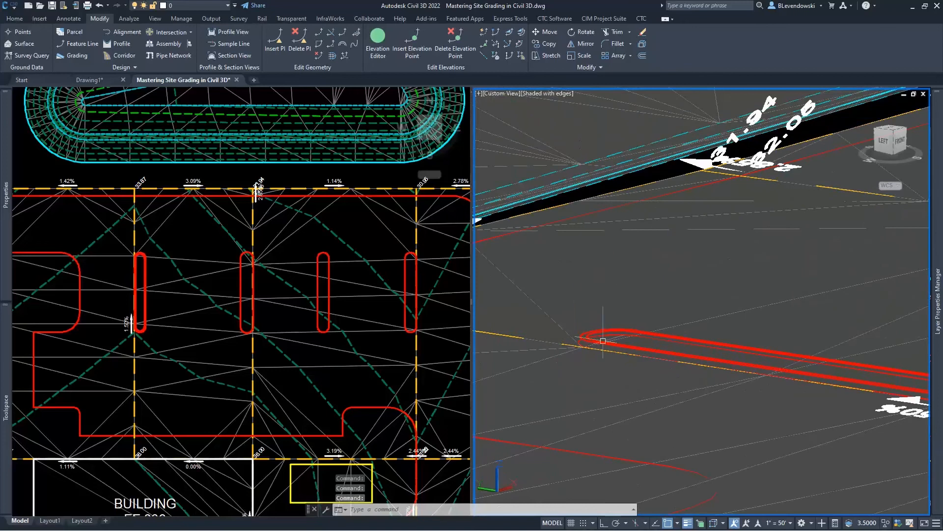
# Step: Erase the two offset feature lines inside the narrow island, keeping its original curb line
pyautogui.click(142, 264)
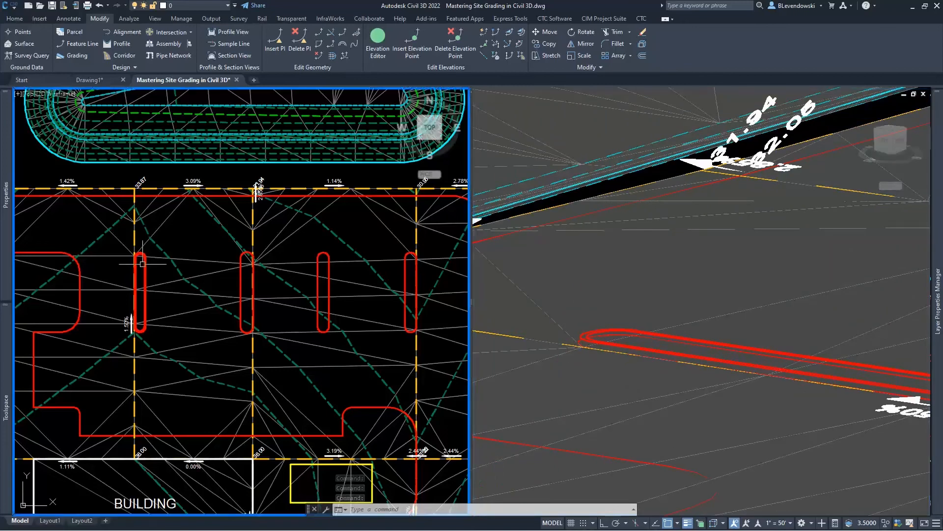
pyautogui.scroll(5, 141, 266)
pyautogui.press('Escape')
pyautogui.press('Escape')
pyautogui.press('Escape')
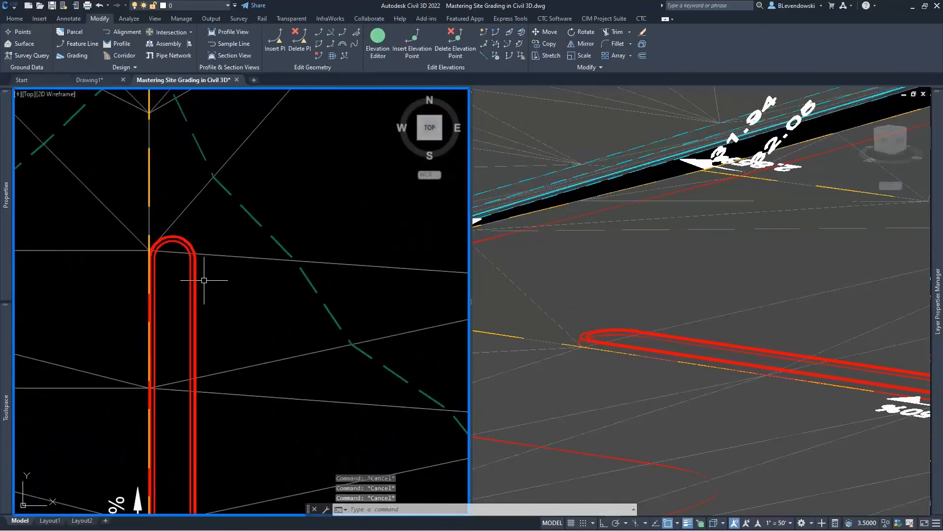
pyautogui.scroll(-5, 204, 280)
pyautogui.scroll(8, 196, 283)
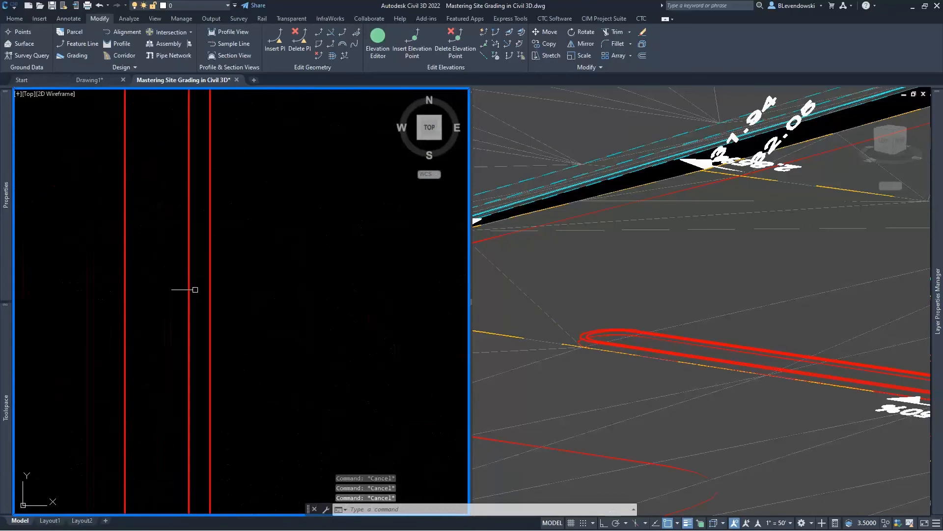
pyautogui.click(192, 295)
pyautogui.click(93, 249)
pyautogui.write('e')
pyautogui.press('Return')
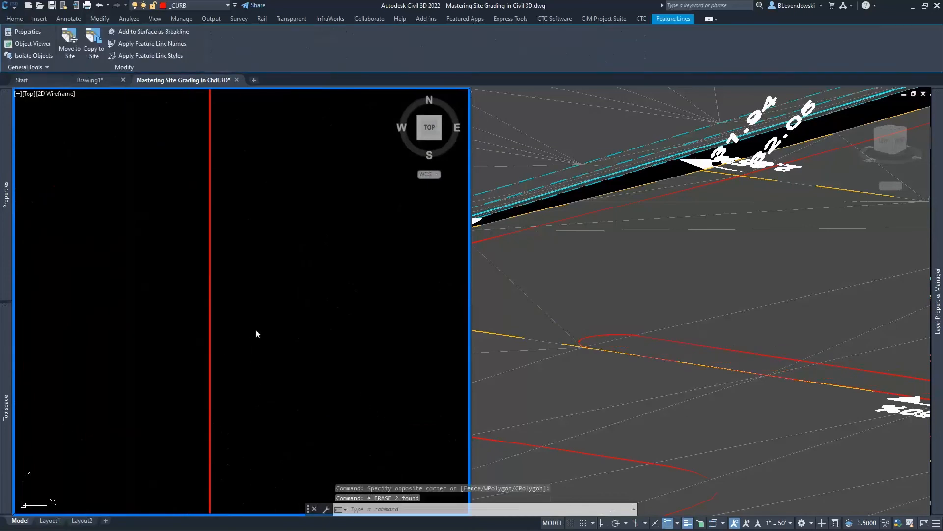
# Step: Launch the Auto Grader tool from the CIM Project Suite and place its window clear of the plan view
pyautogui.scroll(-8, 221, 325)
pyautogui.moveTo(221, 326); pyautogui.dragTo(227, 337, button='middle')
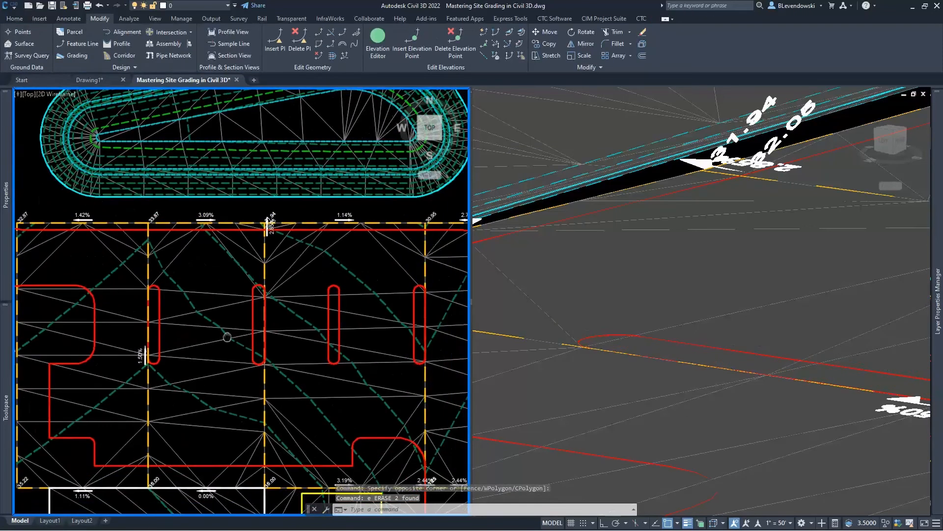
pyautogui.click(604, 18)
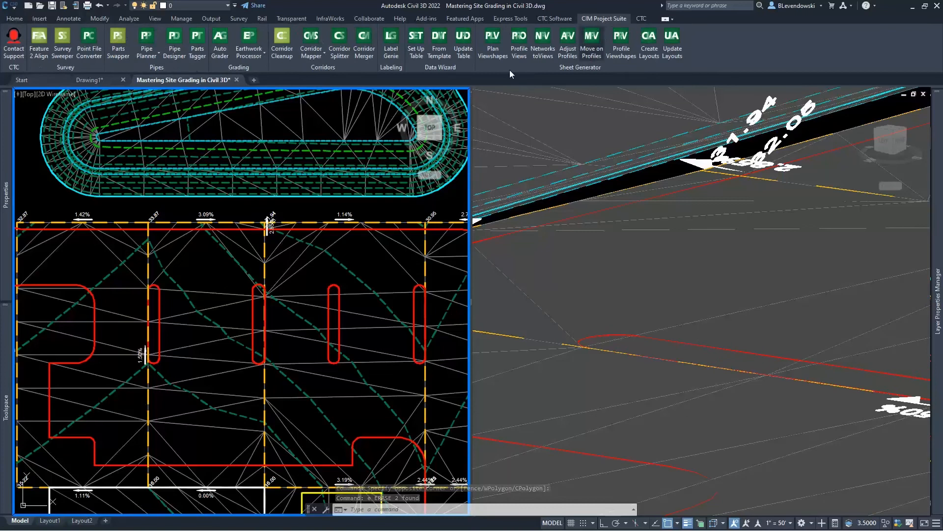
pyautogui.click(566, 295)
pyautogui.scroll(-5, 629, 317)
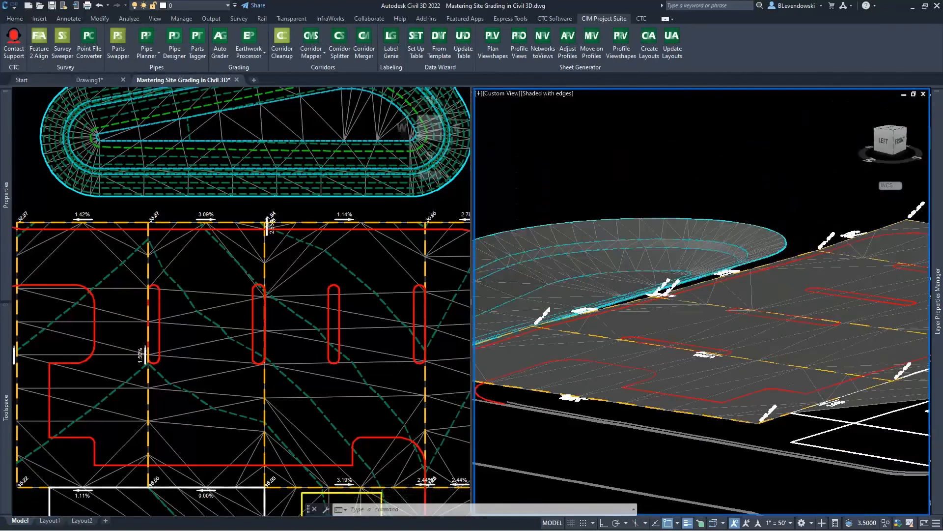
pyautogui.scroll(-1, 641, 338)
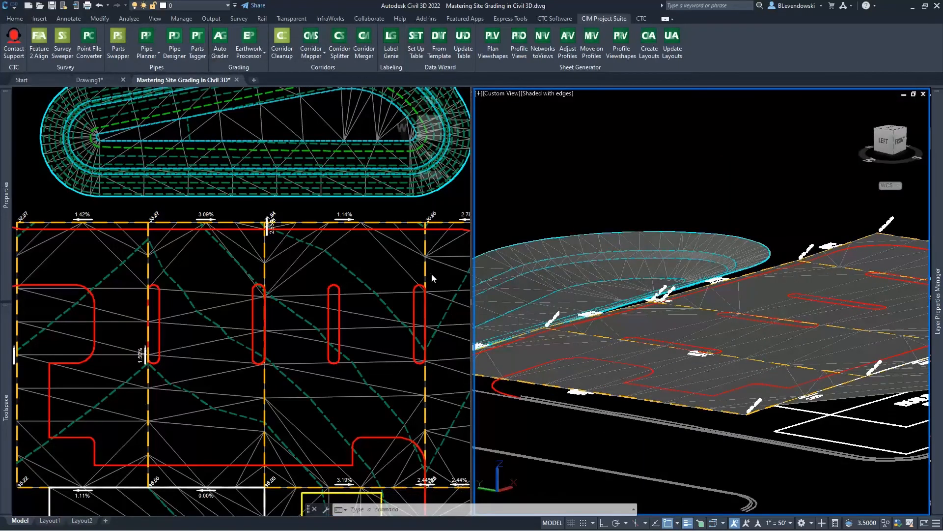
pyautogui.click(378, 275)
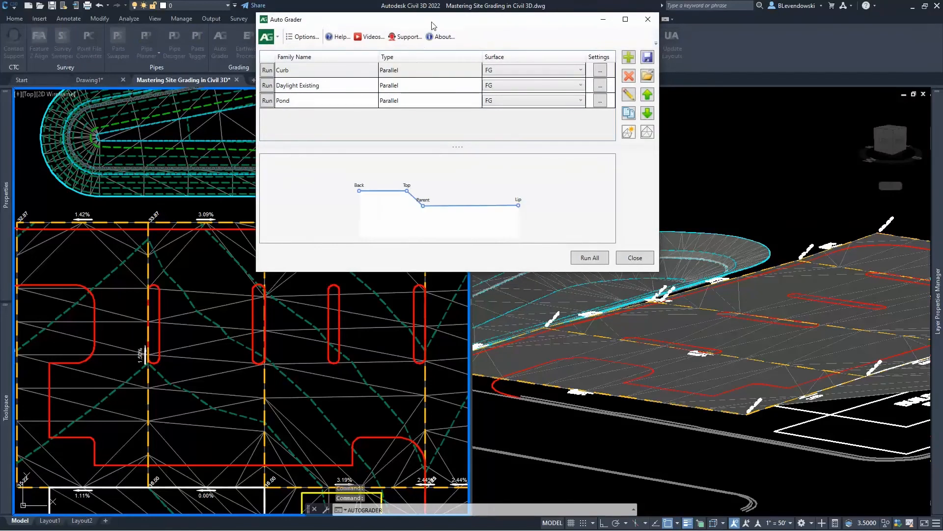
pyautogui.moveTo(432, 26); pyautogui.dragTo(576, 83)
# Step: Open the settings of the Curb parallel grading family in Auto Grader
pyautogui.click(458, 132)
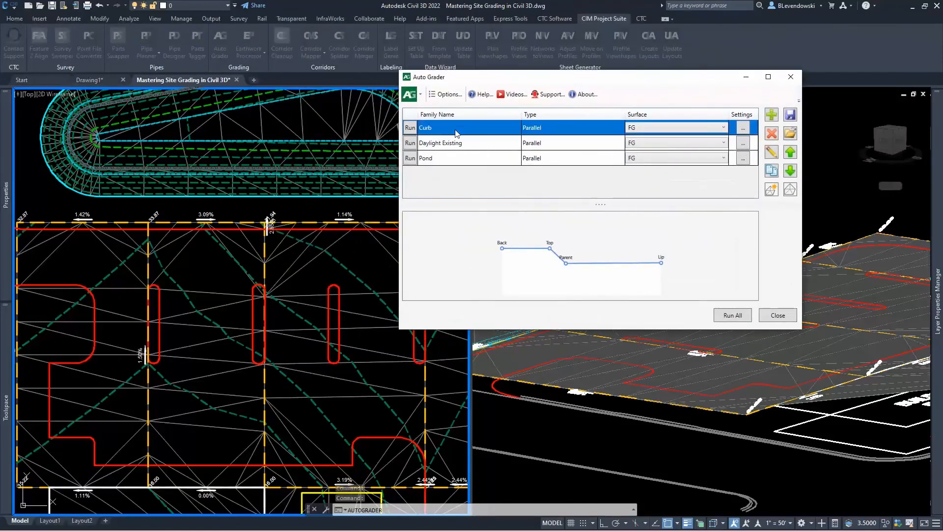
pyautogui.doubleClick(457, 132)
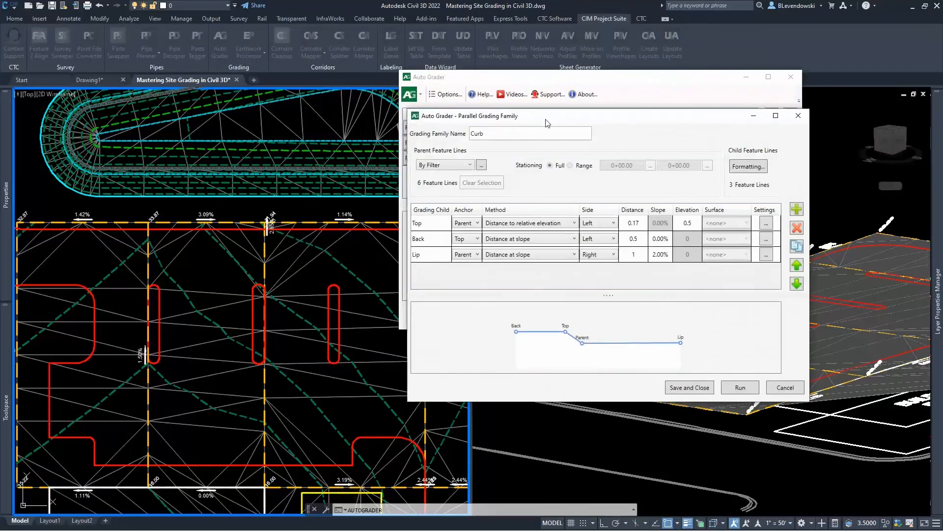
pyautogui.moveTo(561, 66); pyautogui.dragTo(565, 55)
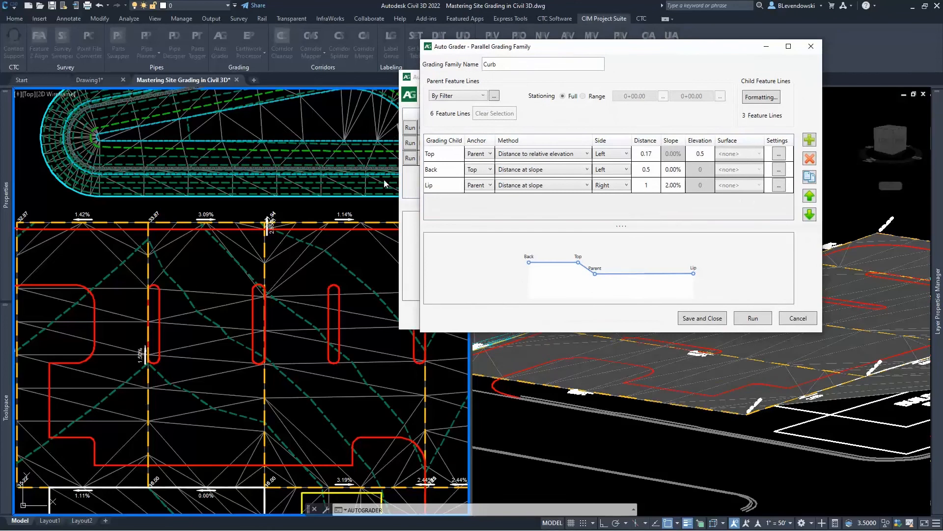
# Step: Review the filter that picks the Curb family's parent feature lines by layer, and accept it
pyautogui.click(494, 96)
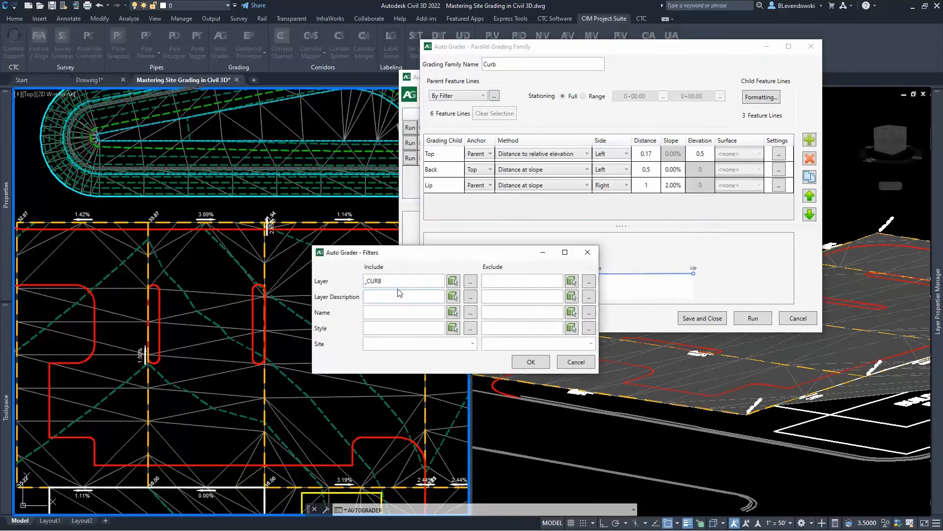
pyautogui.click(320, 280)
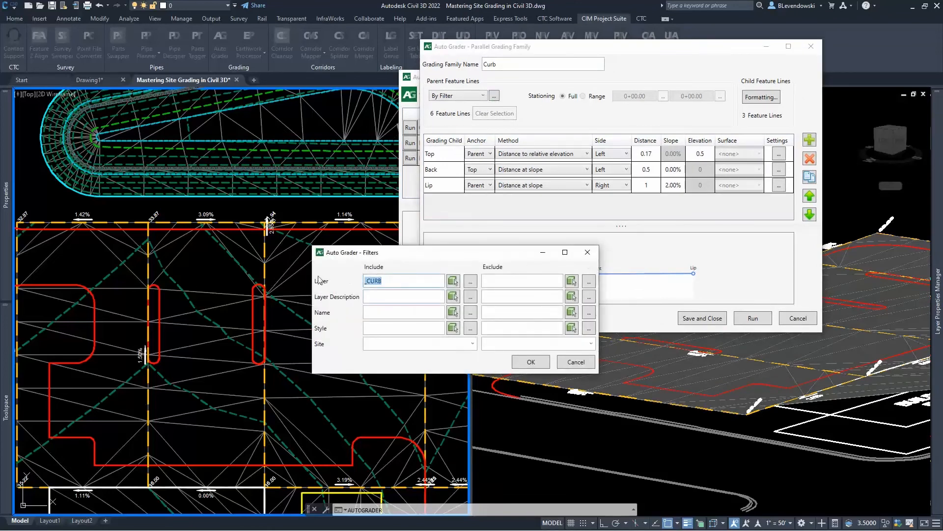
pyautogui.click(390, 284)
pyautogui.click(522, 363)
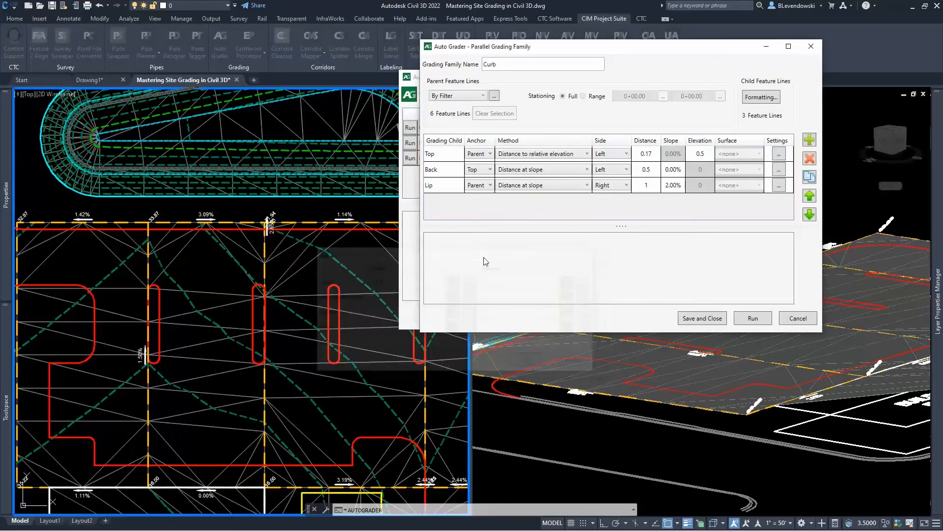
# Step: Review the Top and Back grading children and the style, layer and site formatting of the child feature lines
pyautogui.click(448, 156)
pyautogui.click(441, 172)
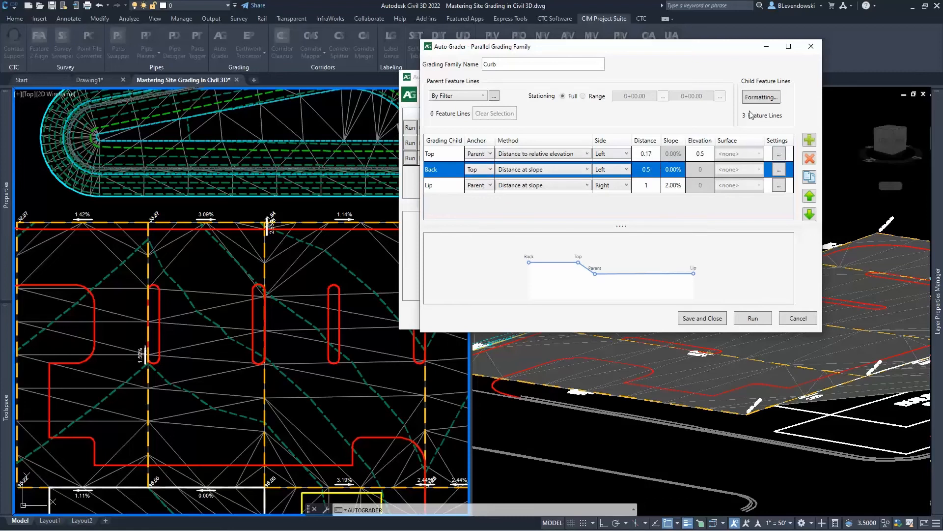
pyautogui.click(761, 96)
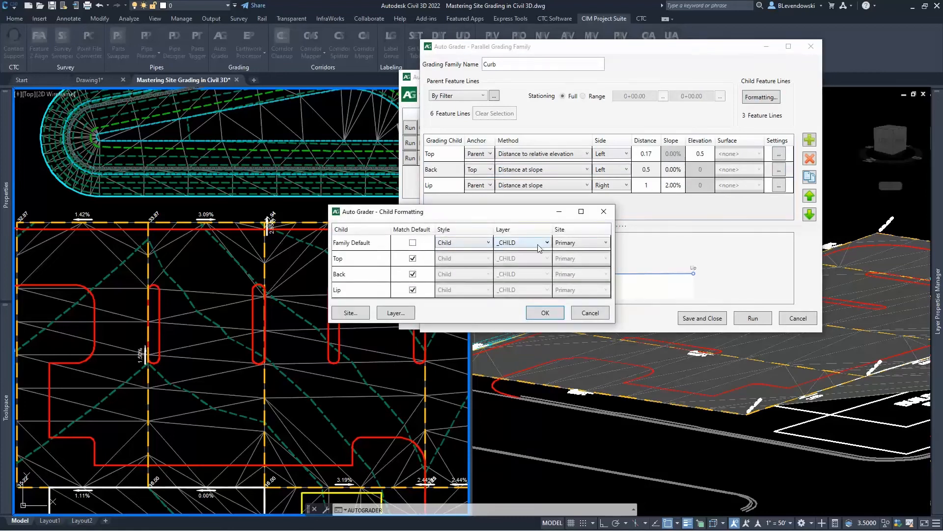
pyautogui.click(545, 313)
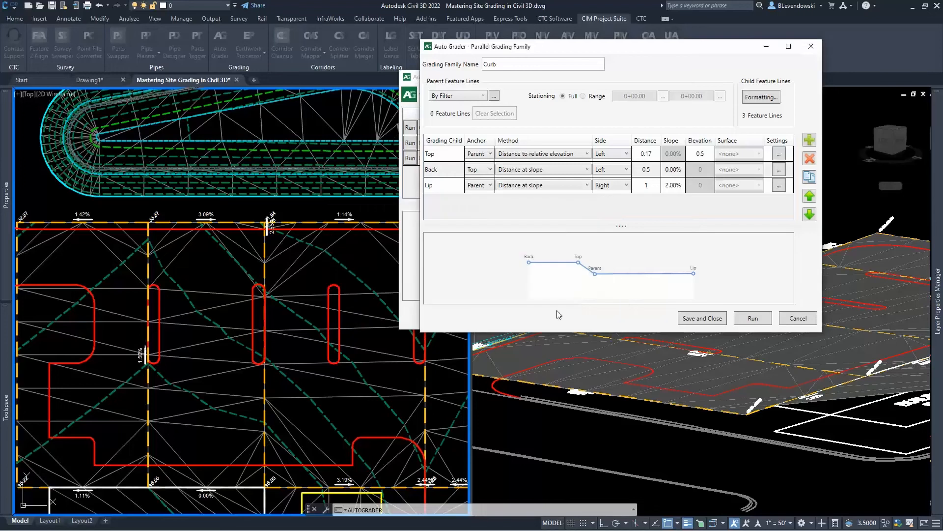
# Step: Save the Curb grading family and run it on the FG surface, then bring up the resulting curb lines in the 3D view
pyautogui.click(702, 318)
pyautogui.click(412, 130)
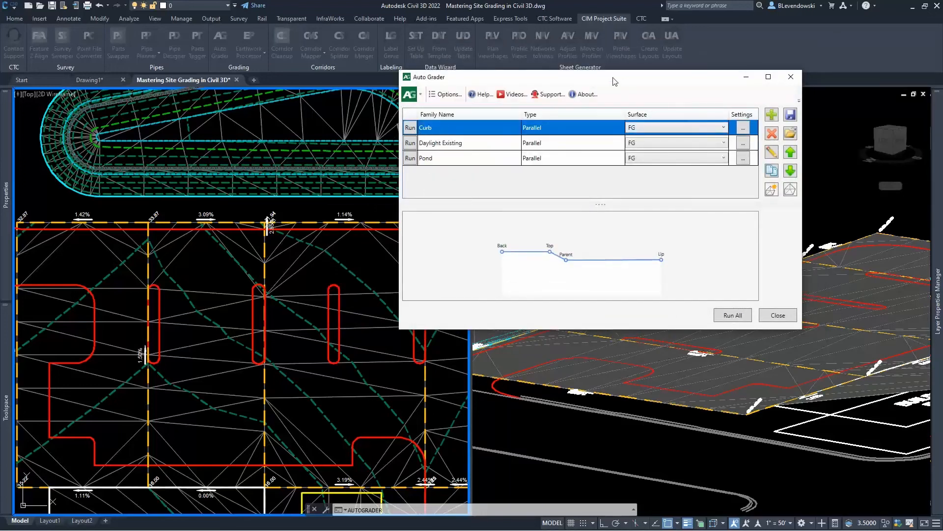
pyautogui.moveTo(614, 81); pyautogui.dragTo(592, 45)
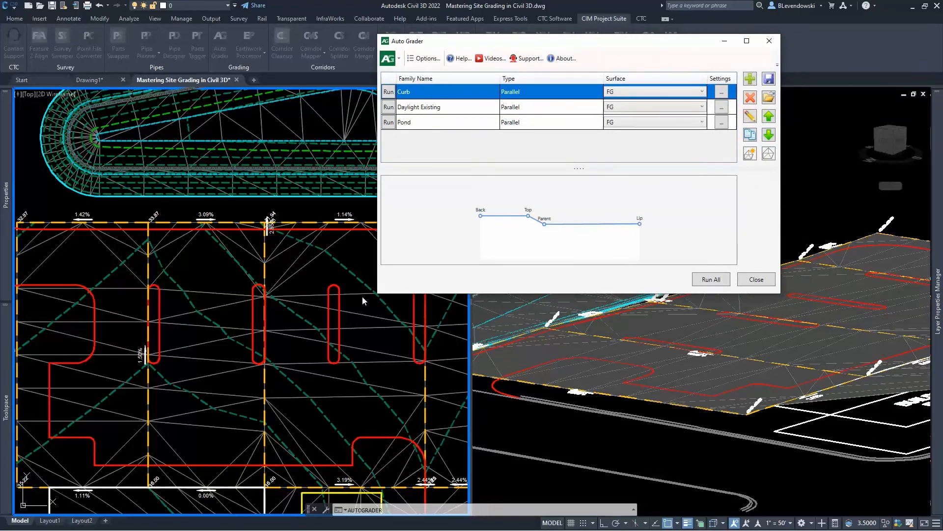
pyautogui.click(389, 91)
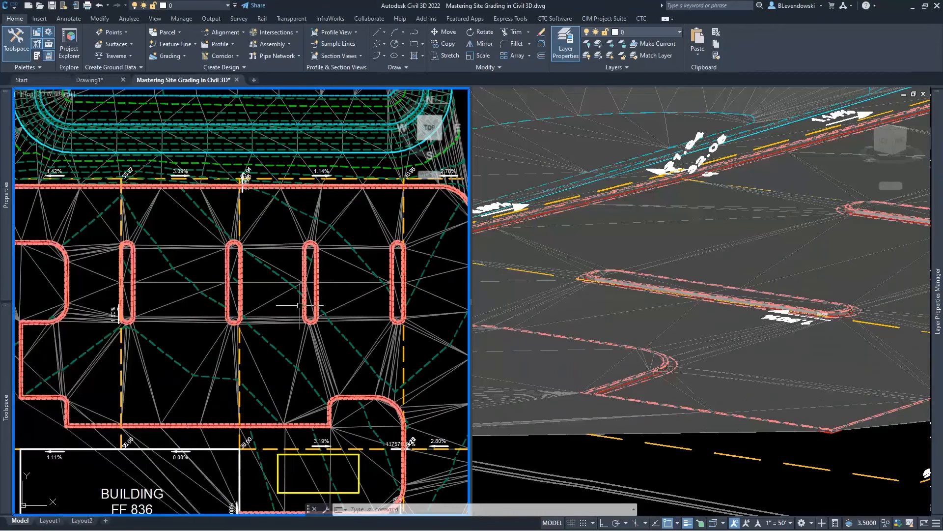
pyautogui.moveTo(341, 302)
pyautogui.mouseDown(button='middle')
pyautogui.moveTo(326, 297)
pyautogui.moveTo(333, 290)
pyautogui.mouseUp(button='middle')
pyautogui.click(594, 310)
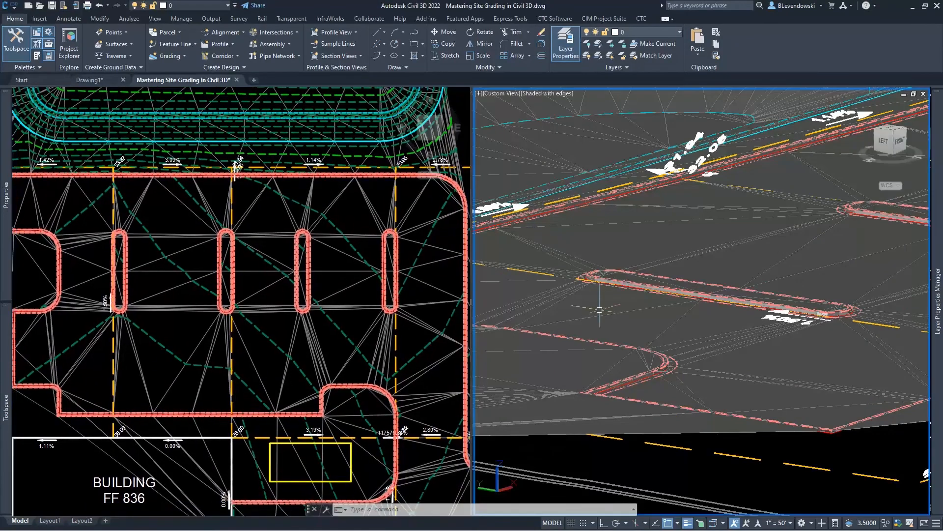
# Step: Set the grade of the setup grid feature line running along the westernmost narrow parking island to -2.5% with Quick Elevation Edit
pyautogui.scroll(5, 598, 289)
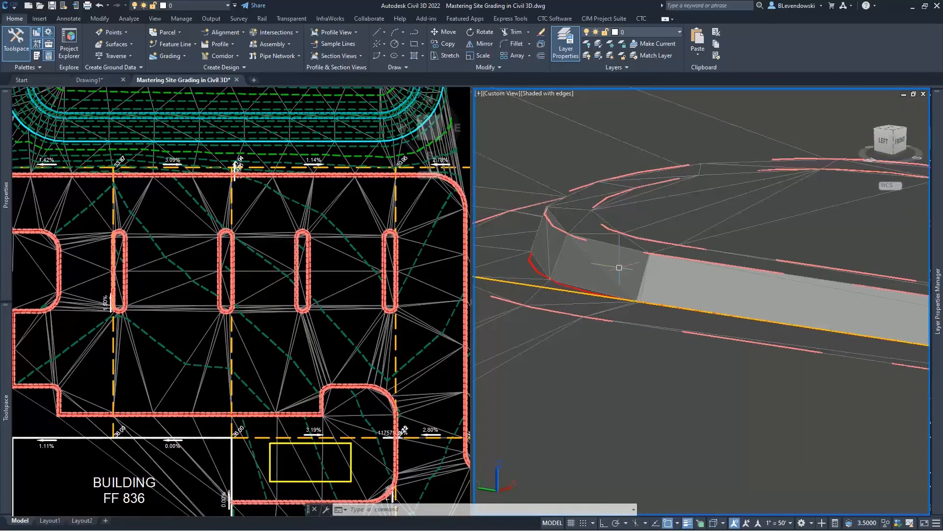
pyautogui.scroll(-5, 596, 336)
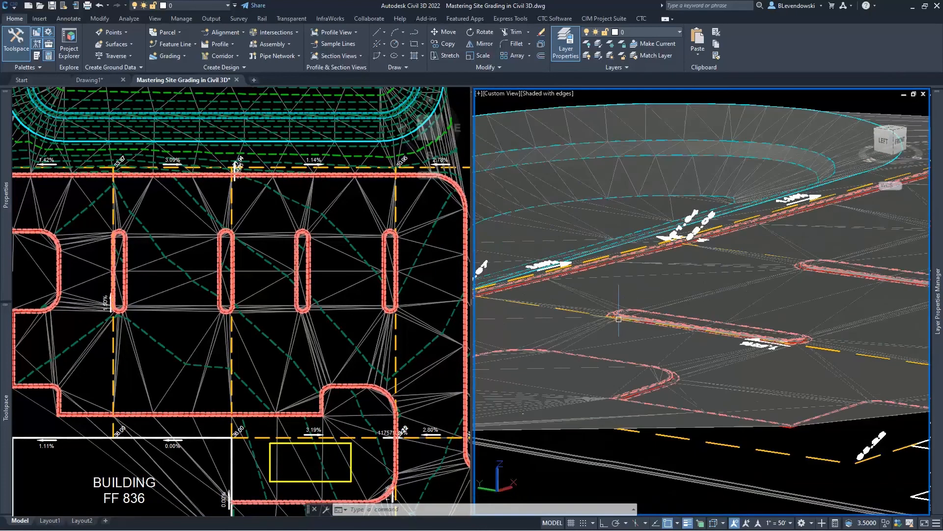
pyautogui.click(290, 340)
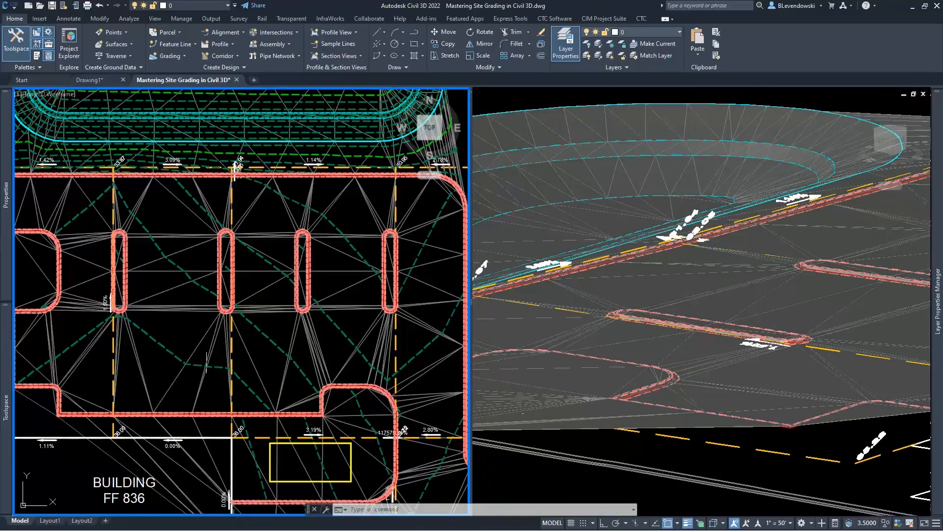
pyautogui.moveTo(198, 350)
pyautogui.mouseDown(button='middle')
pyautogui.moveTo(241, 346)
pyautogui.moveTo(288, 360)
pyautogui.mouseUp(button='middle')
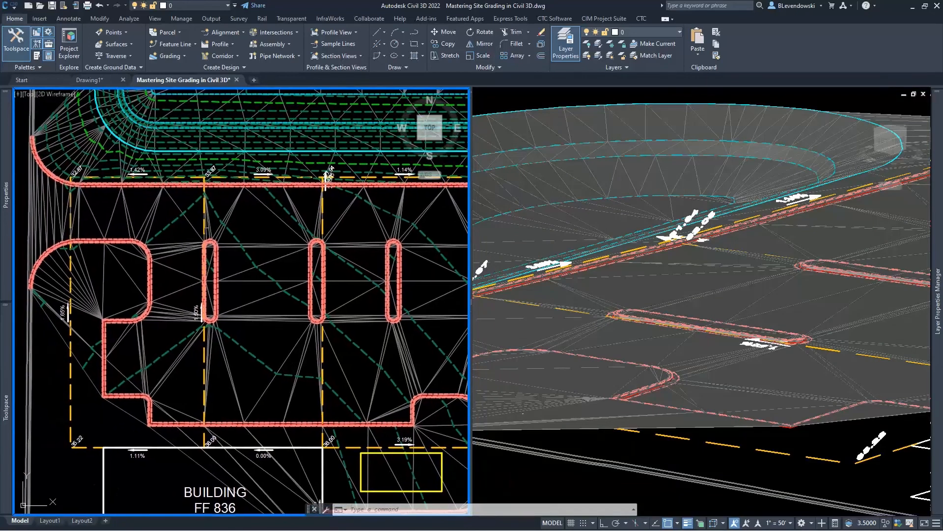
pyautogui.moveTo(281, 295); pyautogui.dragTo(222, 272, button='middle')
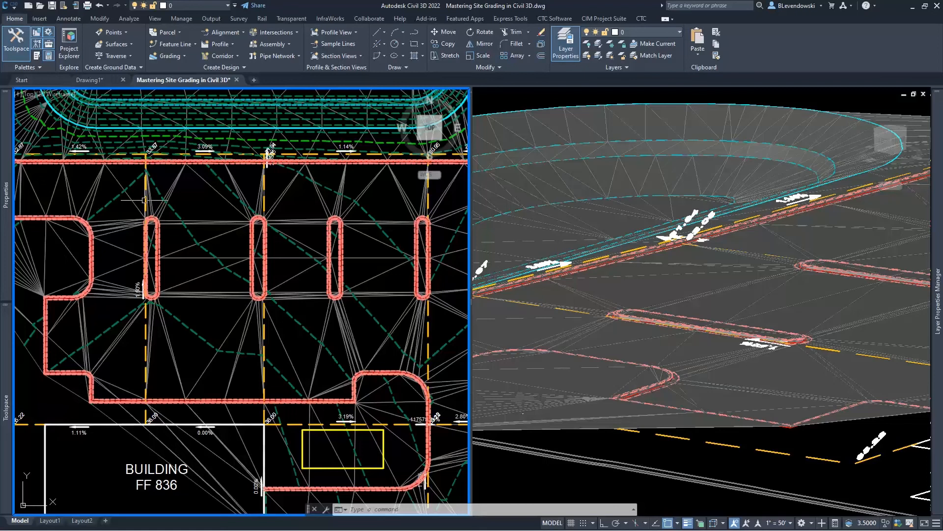
pyautogui.click(152, 219)
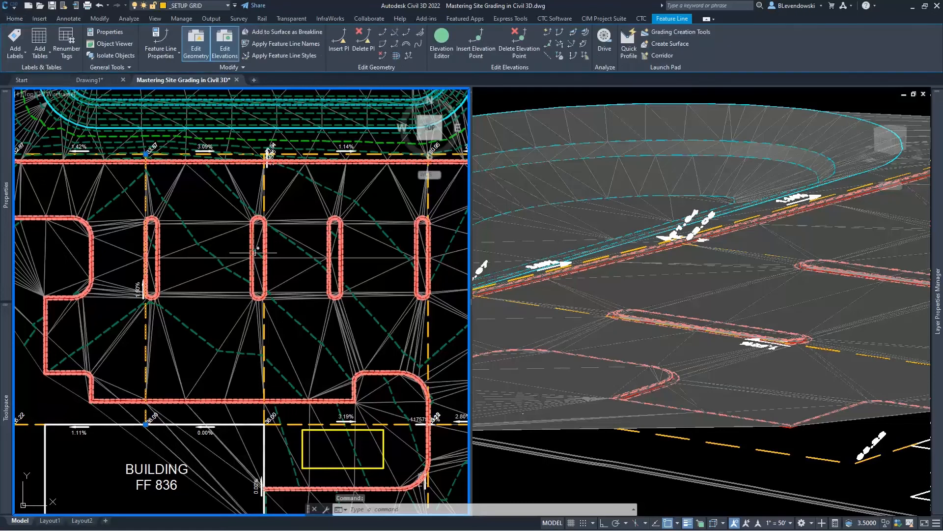
pyautogui.moveTo(245, 253); pyautogui.dragTo(304, 292, button='middle')
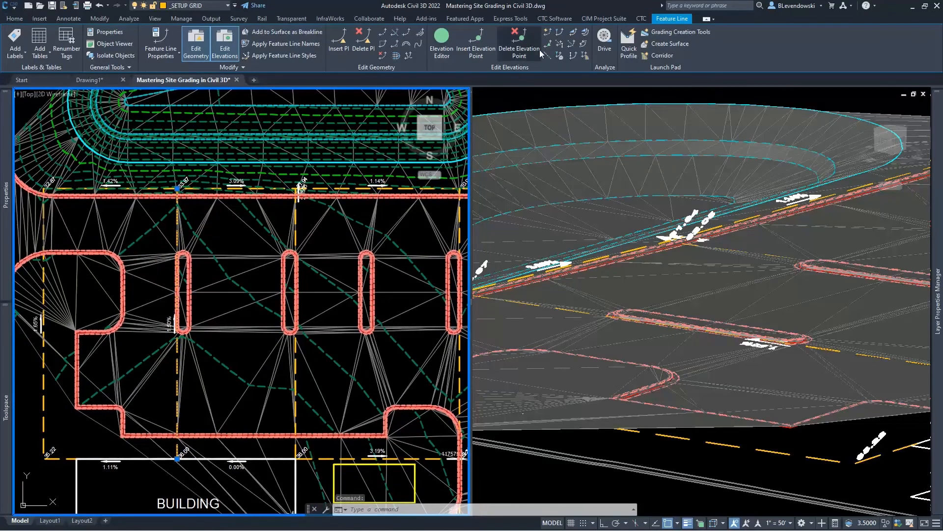
pyautogui.click(548, 33)
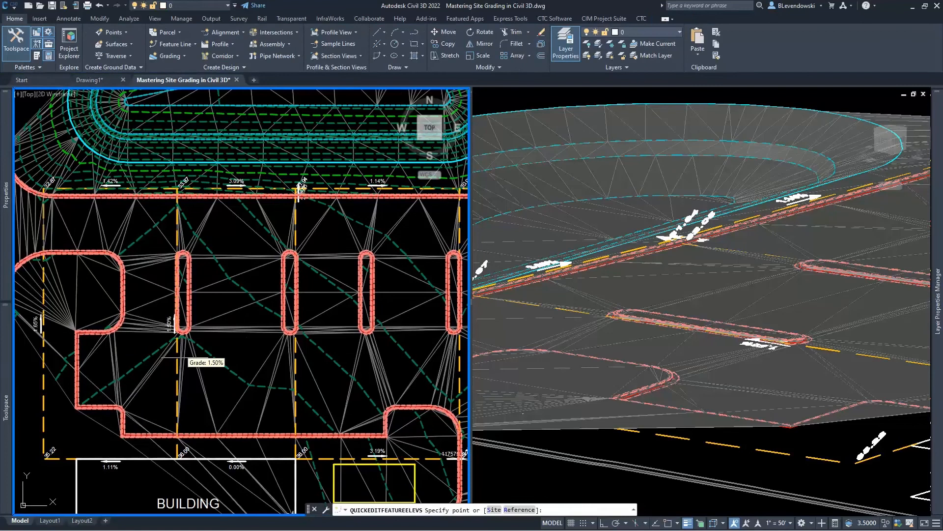
pyautogui.scroll(5, 172, 366)
pyautogui.scroll(-4, 168, 317)
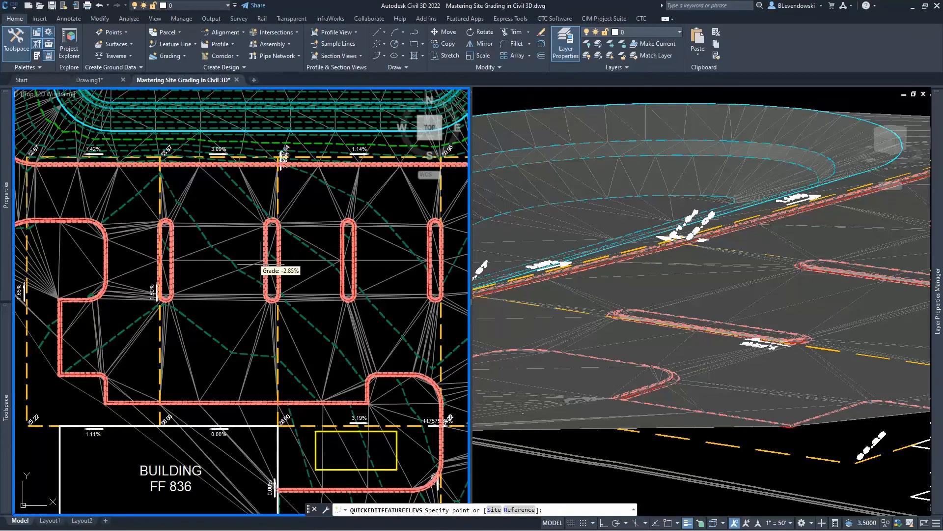
pyautogui.scroll(4, 165, 253)
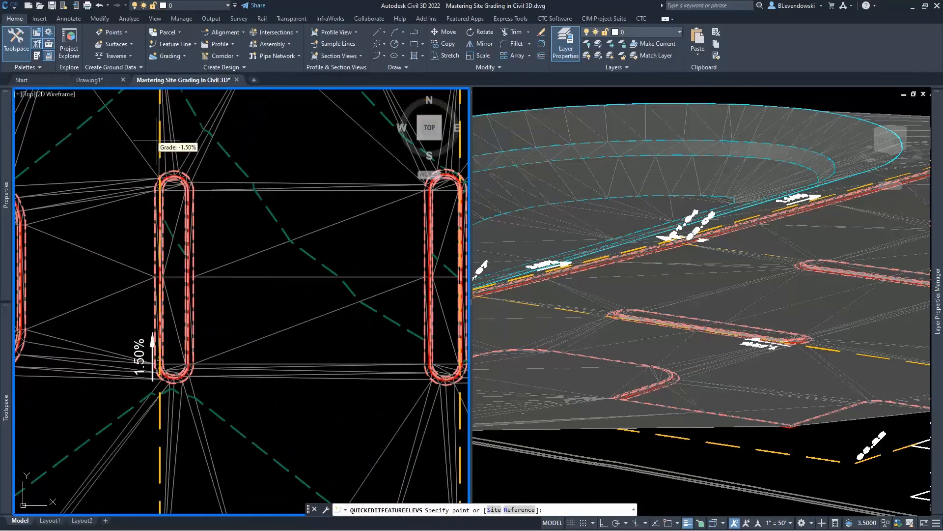
pyautogui.scroll(-4, 158, 150)
pyautogui.click(156, 149)
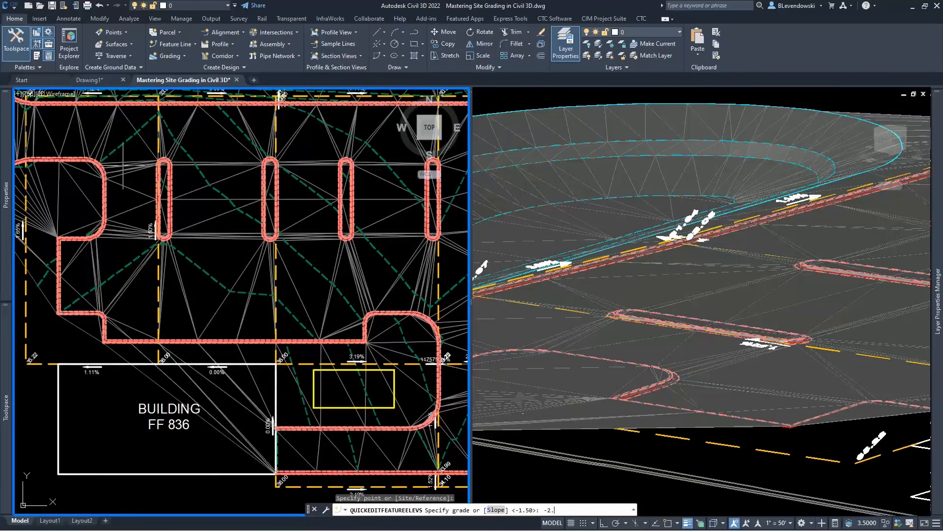
pyautogui.write('-2.5')
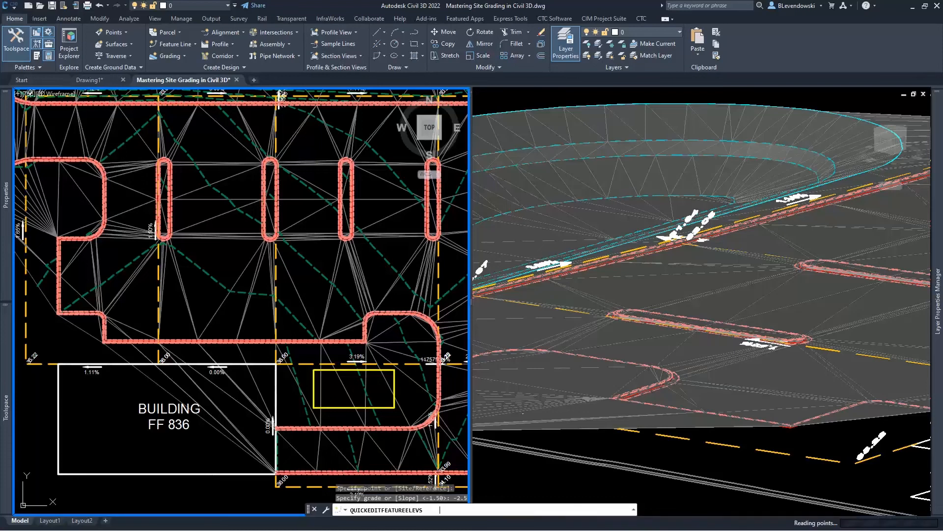
pyautogui.press('Return')
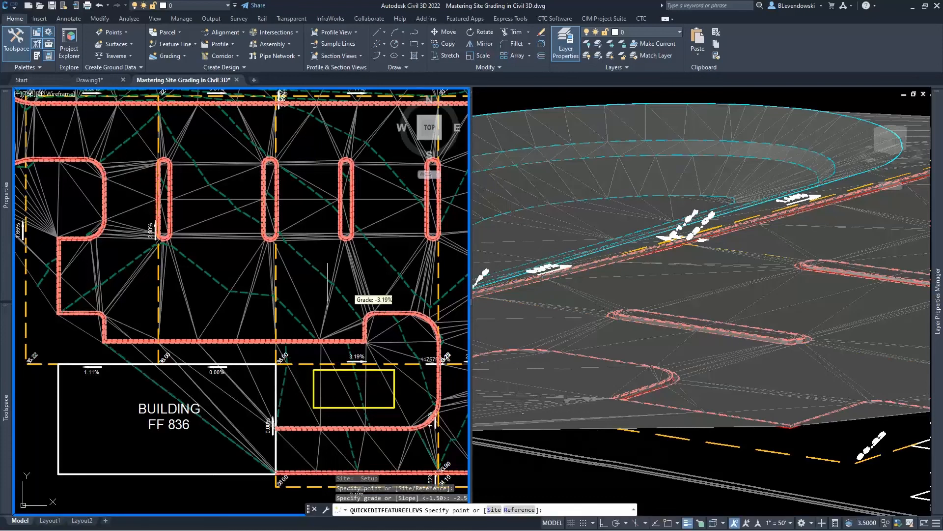
pyautogui.press('Escape')
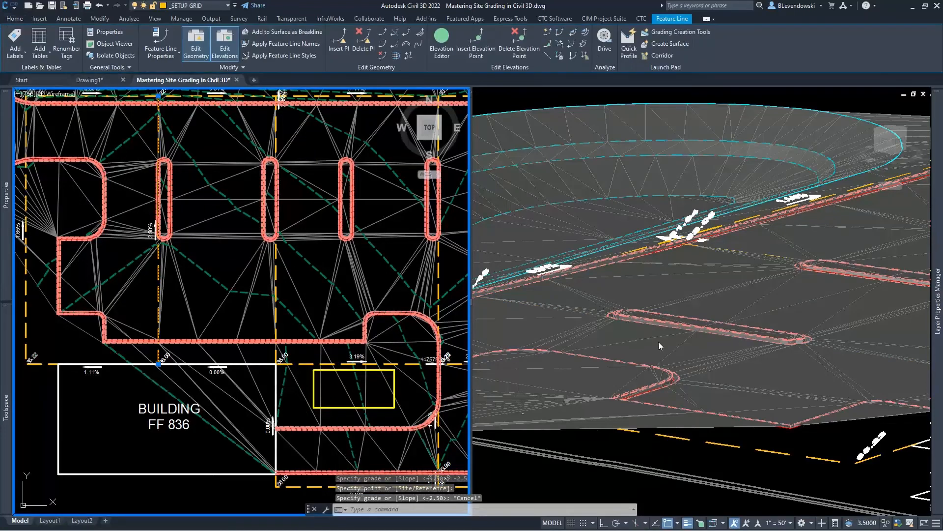
# Step: Examine in the 3D view how the rounded end of the parking island's curb sits on the regraded surface
pyautogui.click(656, 341)
pyautogui.scroll(5, 626, 310)
pyautogui.scroll(2, 625, 354)
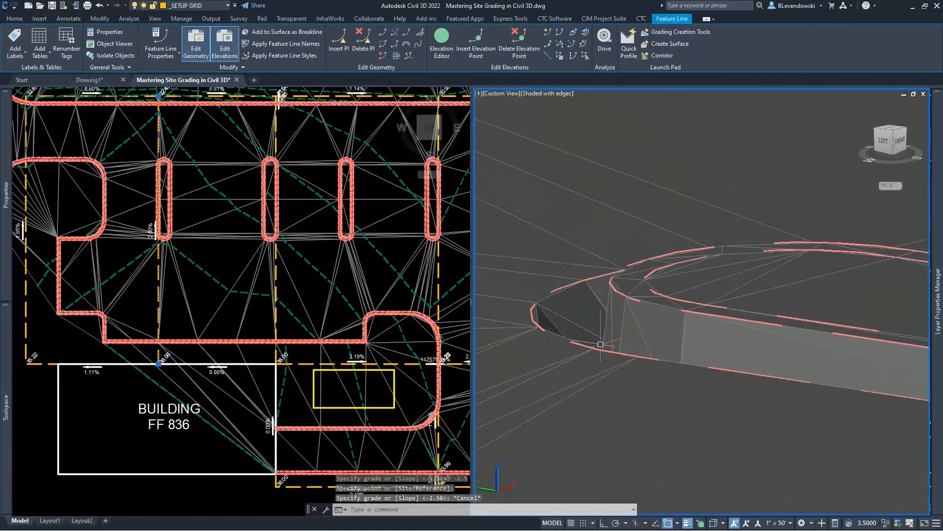
pyautogui.press('Escape')
pyautogui.scroll(-5, 629, 330)
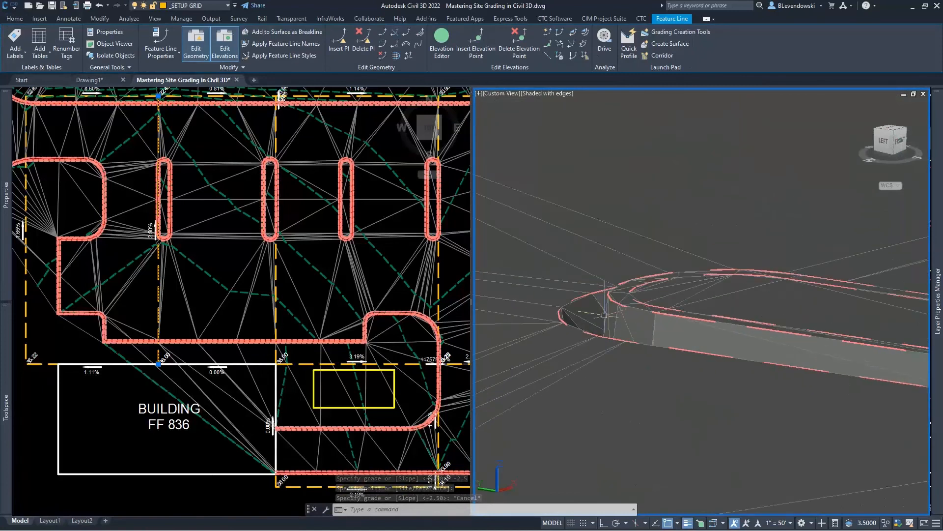
pyautogui.press('Escape')
pyautogui.moveTo(610, 323)
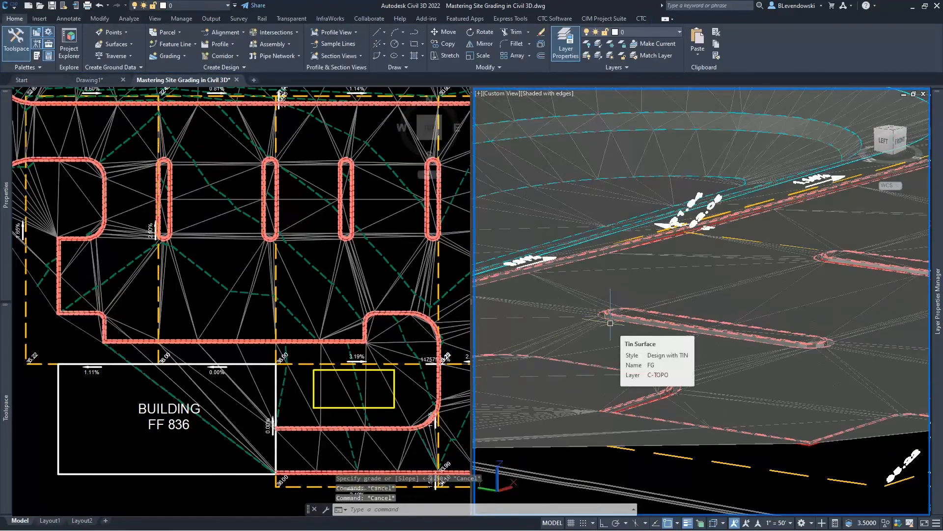
# Step: Run the Curb family in Auto Grader on surface FG to regenerate the curb grading, and close the tool
pyautogui.click(599, 19)
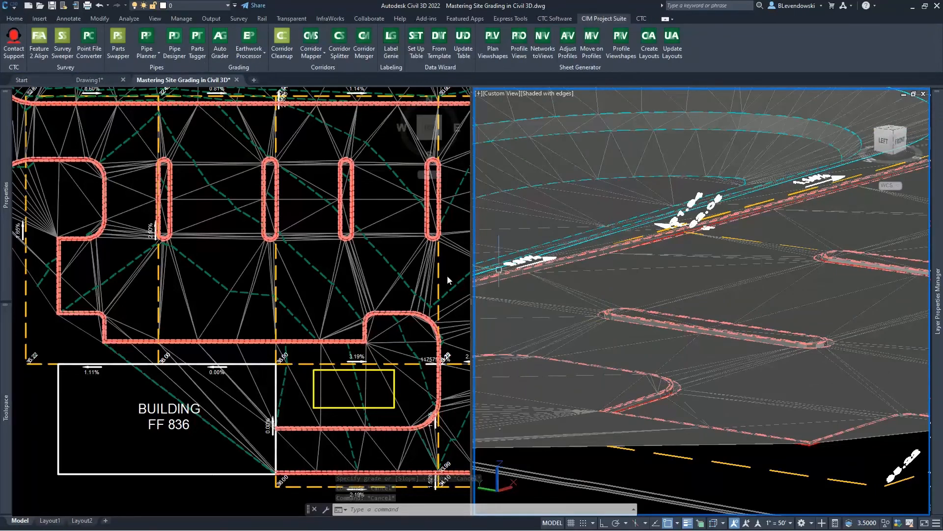
pyautogui.click(181, 210)
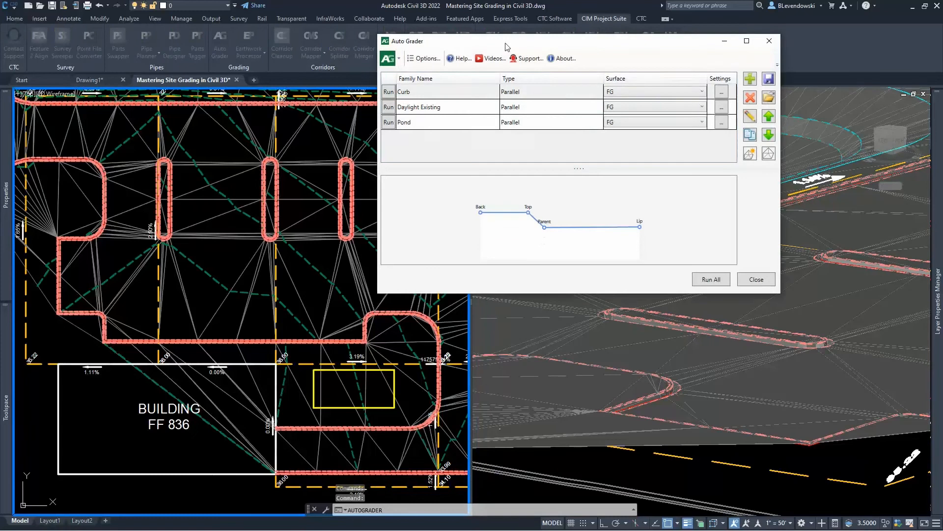
pyautogui.moveTo(507, 34); pyautogui.dragTo(186, 36)
pyautogui.click(105, 88)
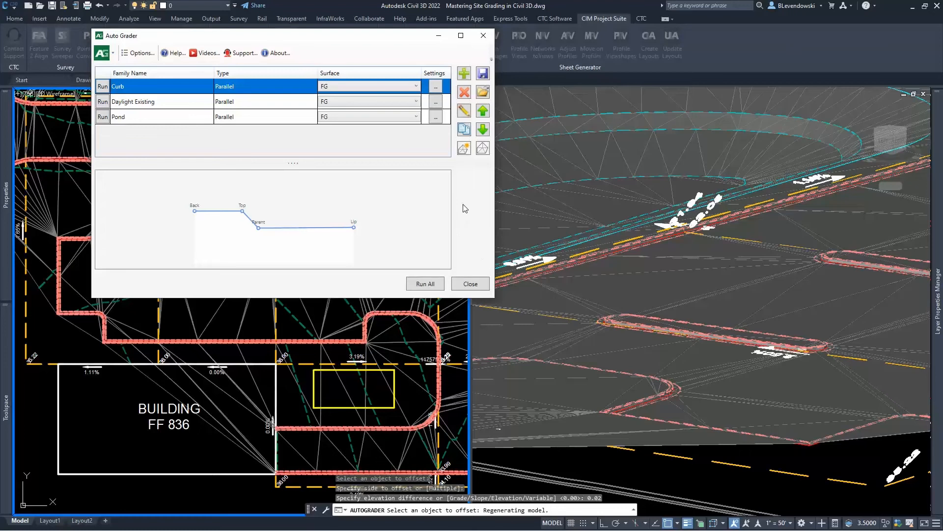
pyautogui.click(469, 284)
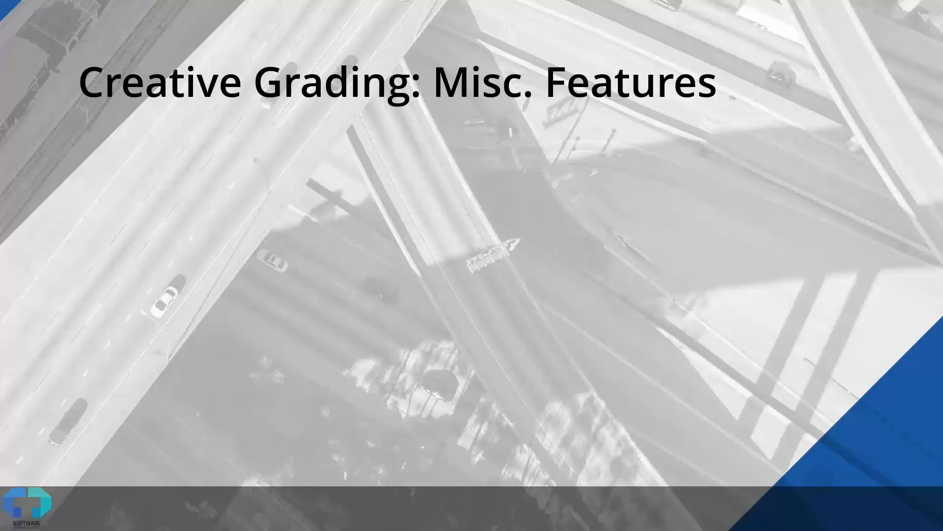
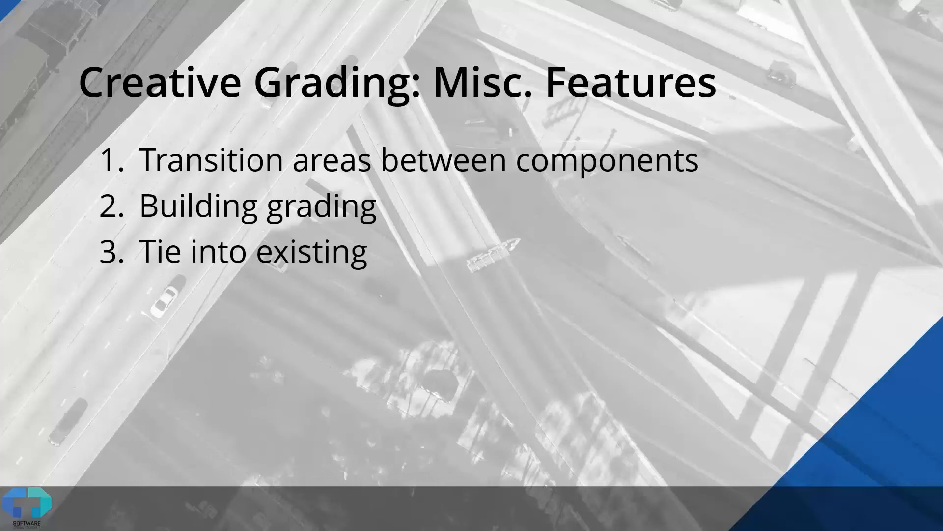
pyautogui.press('Right')
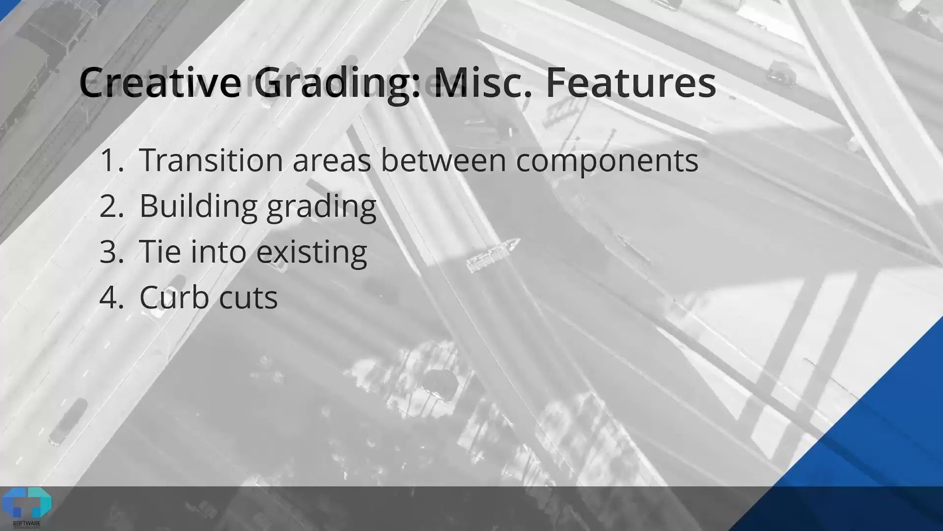
pyautogui.press('Right')
pyautogui.press('Left')
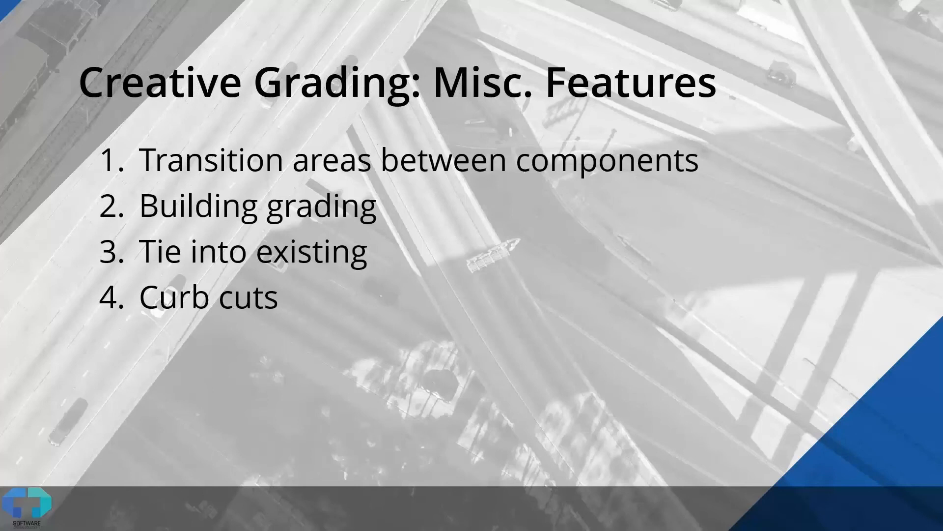
pyautogui.hotkey('alt', 'Tab')
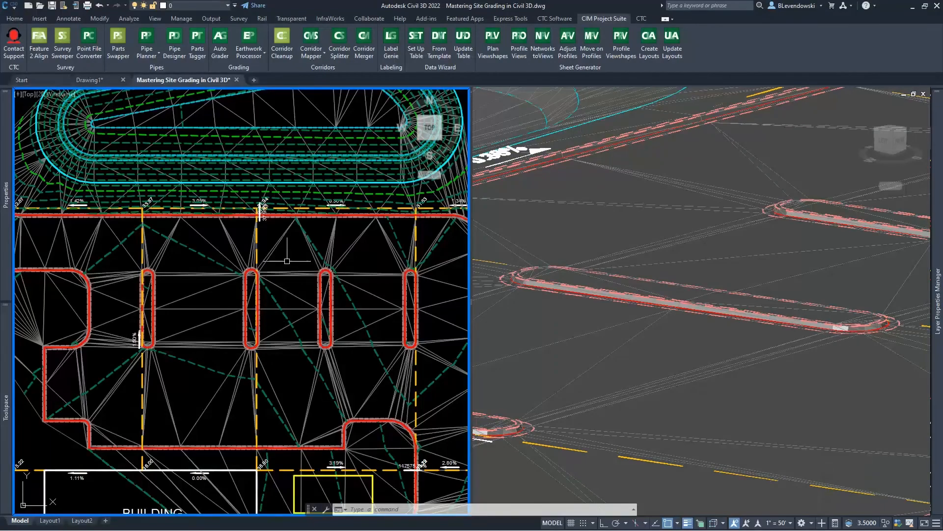
# Step: Select the existing V-CURB street curb feature line that runs south of the building
pyautogui.scroll(3, 241, 386)
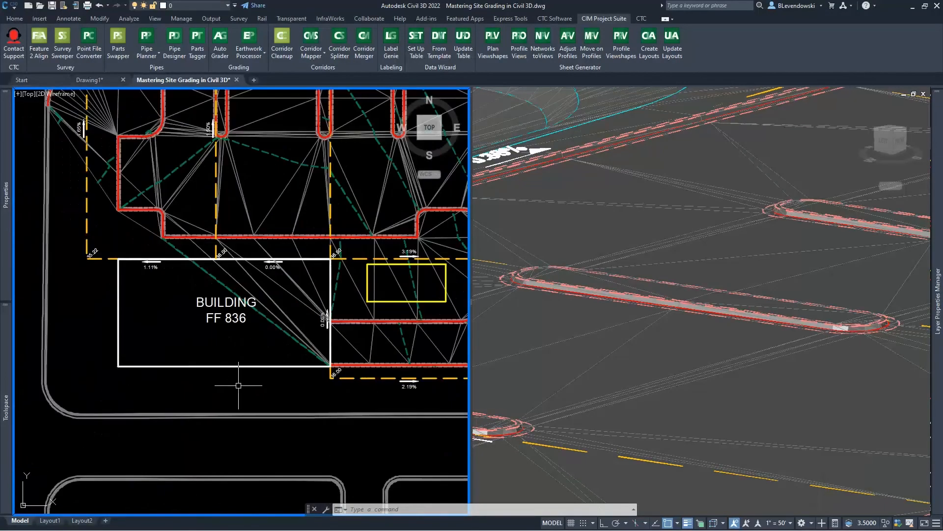
pyautogui.scroll(5, 191, 390)
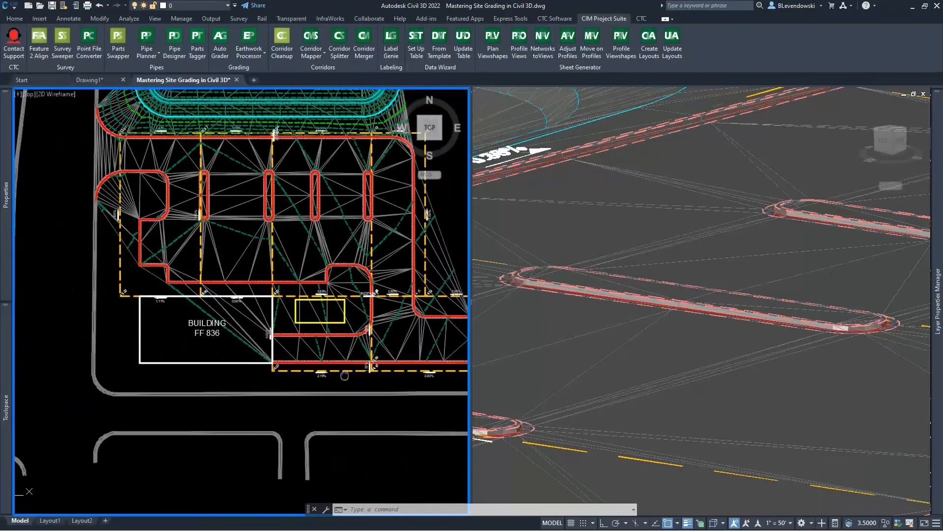
pyautogui.scroll(2, 169, 401)
pyautogui.press('Escape')
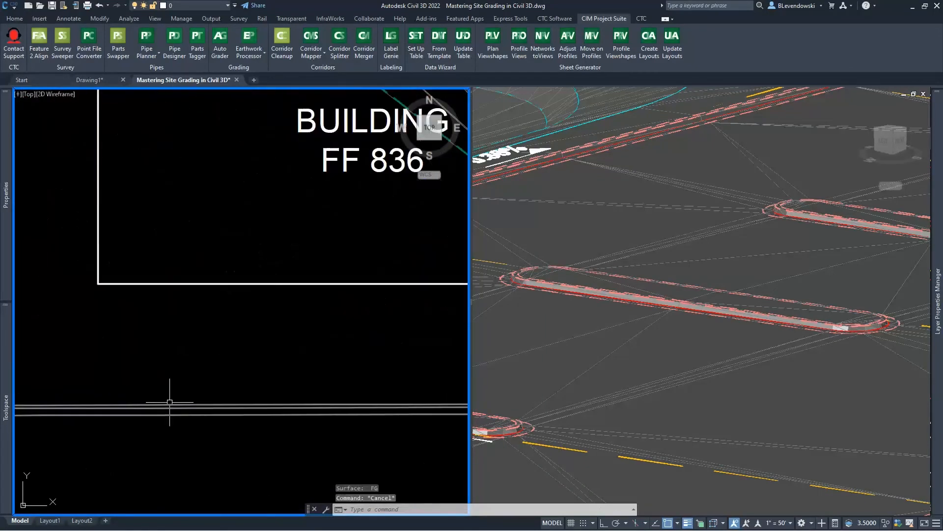
pyautogui.click(176, 404)
# Step: Add the V-CURB street curb feature line west of the pond to the current feature line selection
pyautogui.scroll(-5, 268, 407)
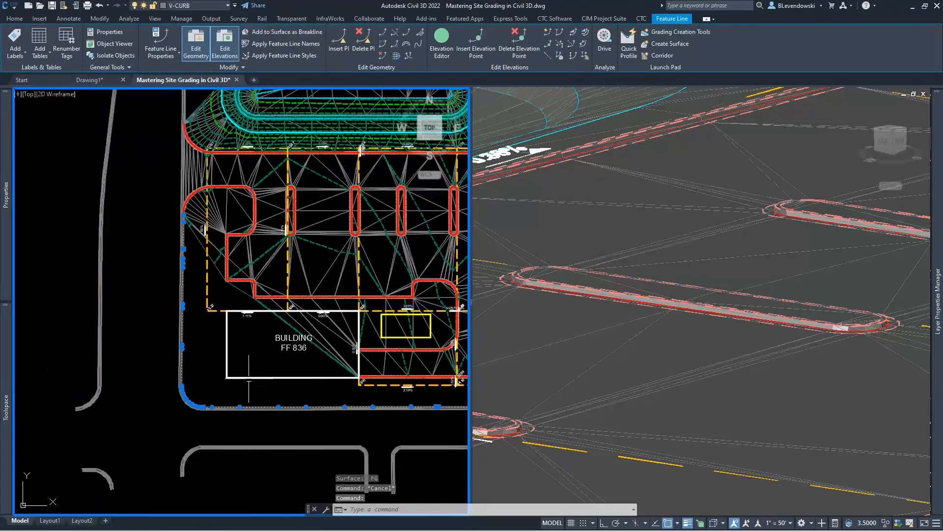
pyautogui.moveTo(252, 216); pyautogui.dragTo(209, 189, button='middle')
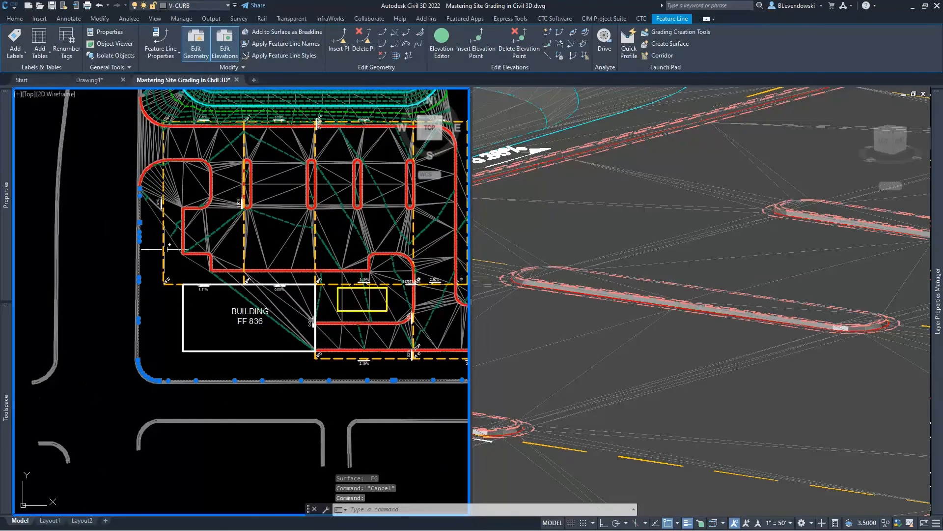
pyautogui.scroll(1, 137, 356)
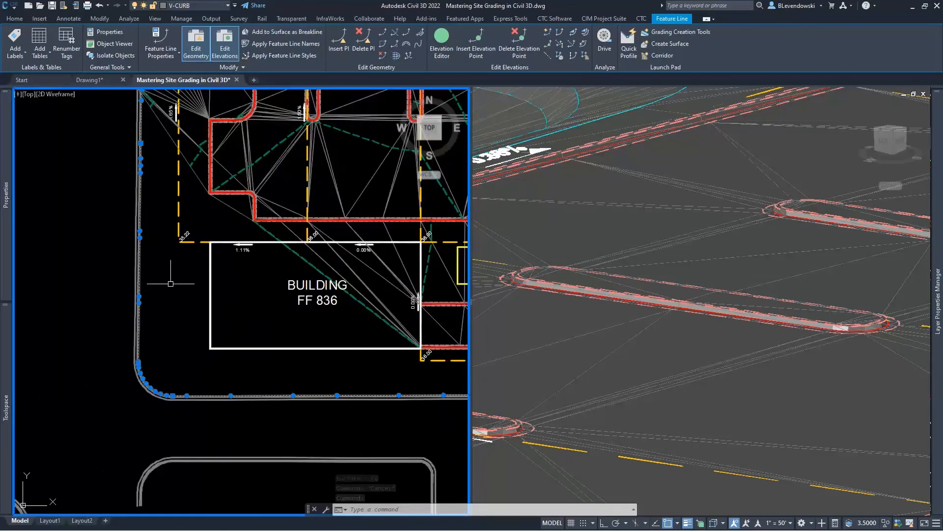
pyautogui.moveTo(169, 221); pyautogui.dragTo(128, 281, button='middle')
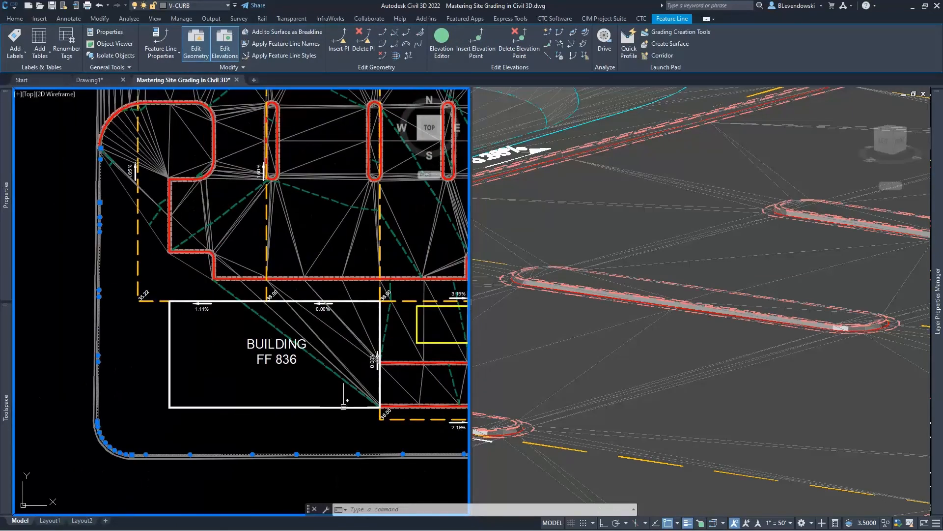
pyautogui.moveTo(344, 395); pyautogui.dragTo(143, 375, button='middle')
pyautogui.moveTo(231, 416); pyautogui.dragTo(365, 437, button='middle')
pyautogui.moveTo(40, 391); pyautogui.dragTo(124, 397, button='middle')
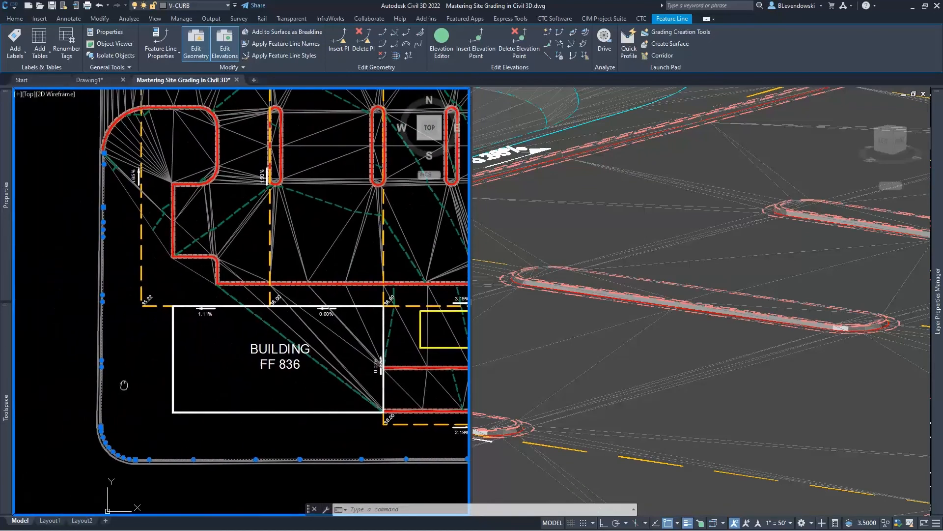
pyautogui.moveTo(161, 252); pyautogui.dragTo(187, 487, button='middle')
pyautogui.scroll(5, 136, 182)
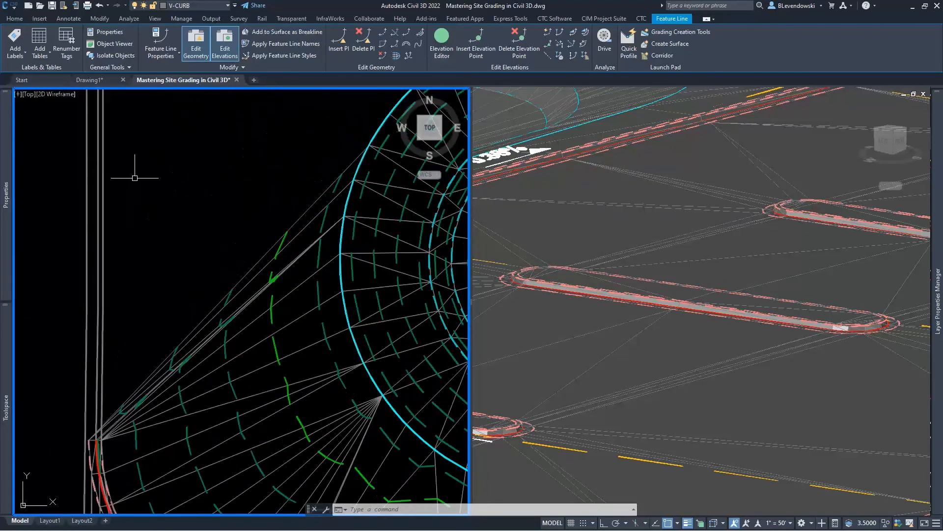
pyautogui.click(102, 196)
pyautogui.scroll(-5, 126, 190)
pyautogui.scroll(2, 185, 236)
# Step: Add the selected street curb feature lines to surface FG as standard breaklines with a 20.00' supplementing distance and a 0.10' mid-ordinate distance
pyautogui.rightClick(185, 236)
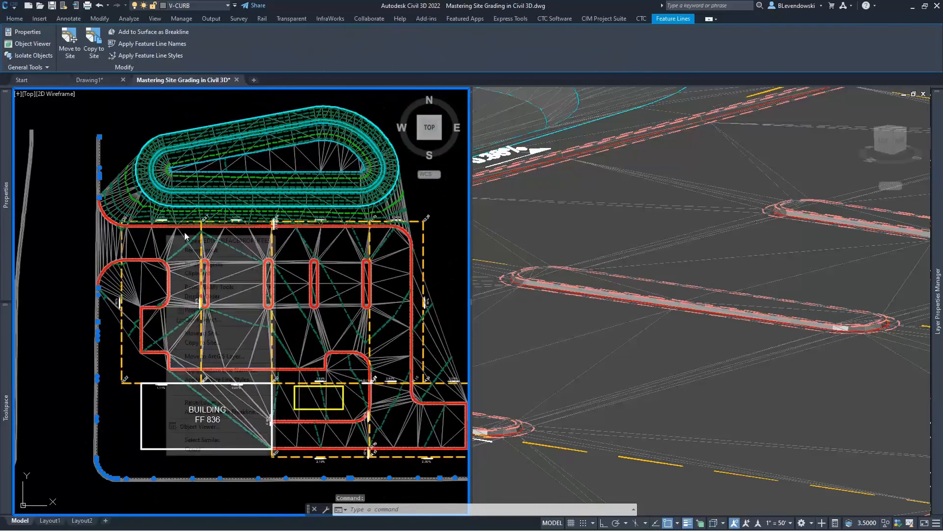
pyautogui.click(216, 412)
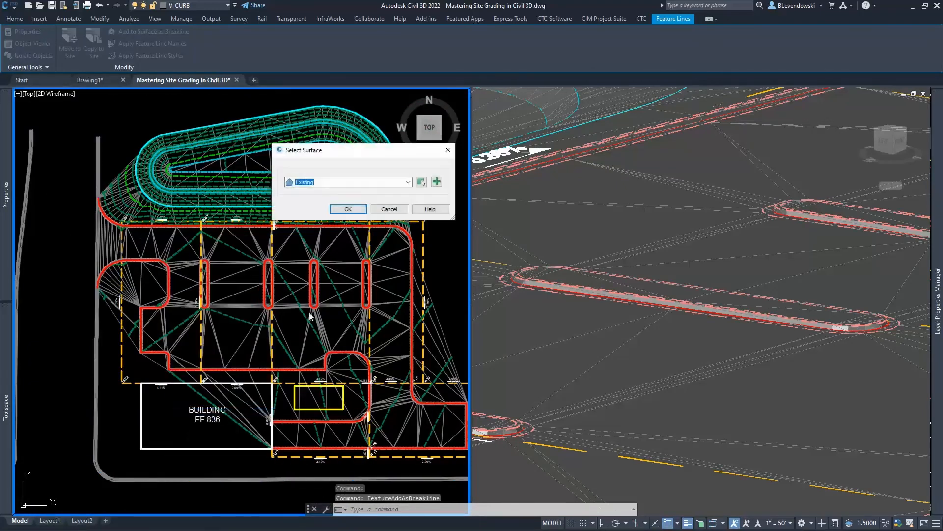
pyautogui.click(319, 182)
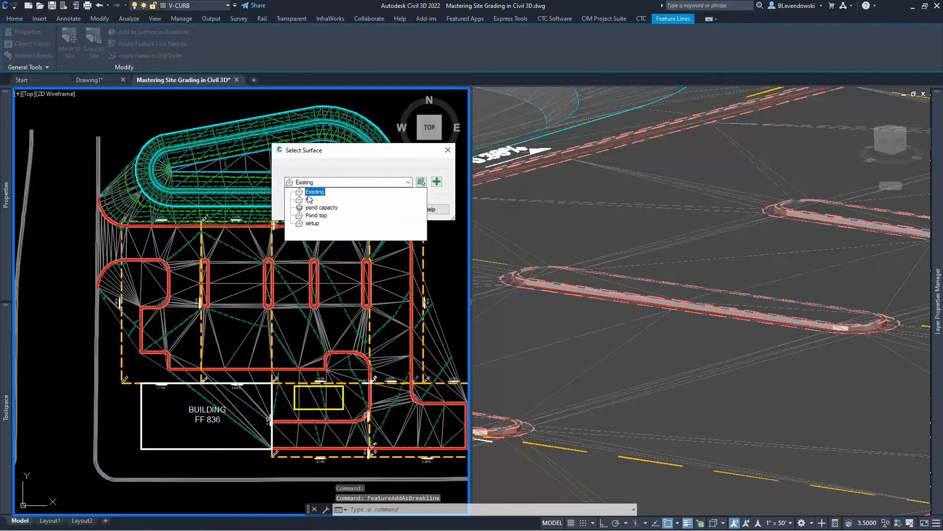
pyautogui.click(309, 194)
pyautogui.click(317, 184)
pyautogui.click(310, 200)
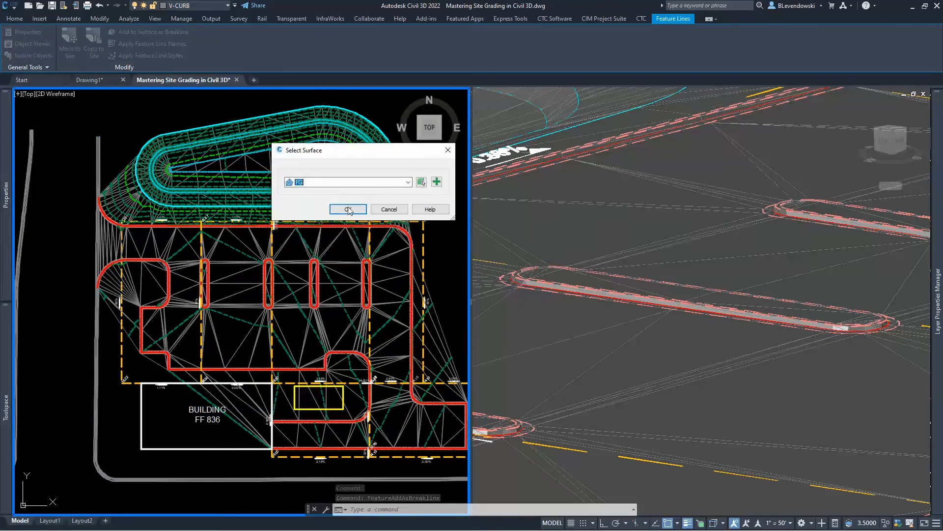
pyautogui.click(348, 209)
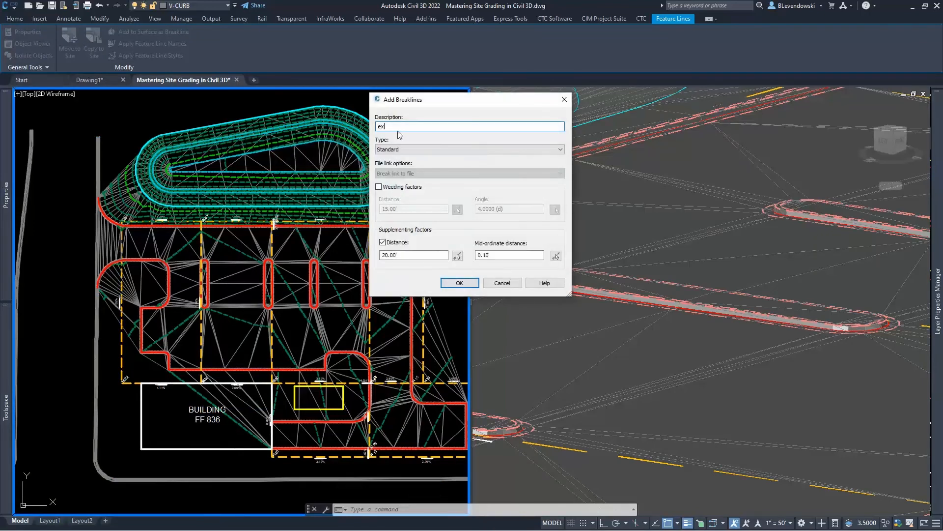
pyautogui.click(459, 283)
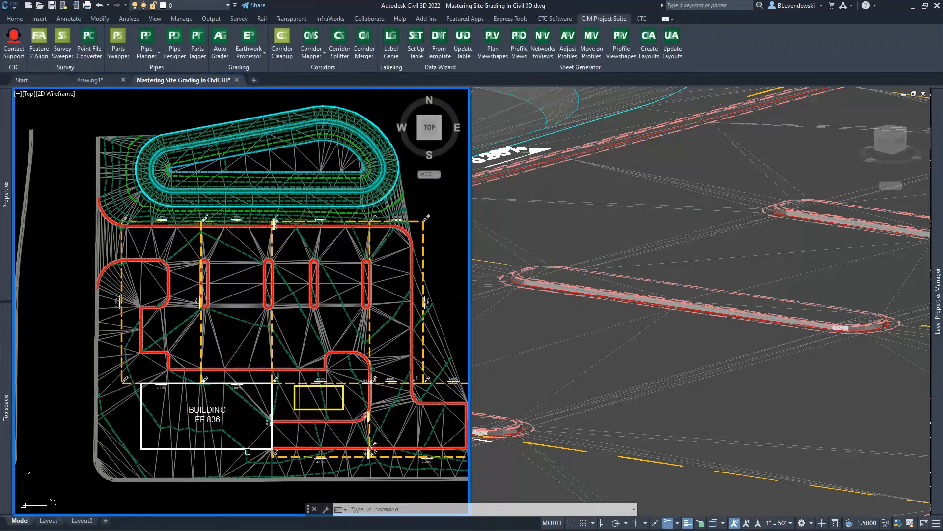
# Step: Examine in the 3D view how the FG surface ties into the street curb south of the building
pyautogui.moveTo(283, 455); pyautogui.dragTo(214, 415, button='middle')
pyautogui.click(545, 360)
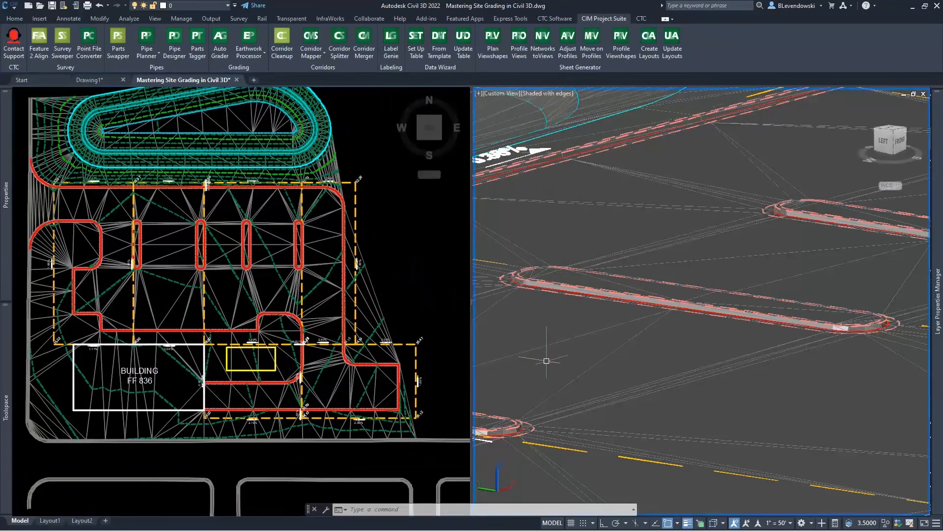
pyautogui.scroll(-12, 545, 315)
pyautogui.scroll(8, 814, 273)
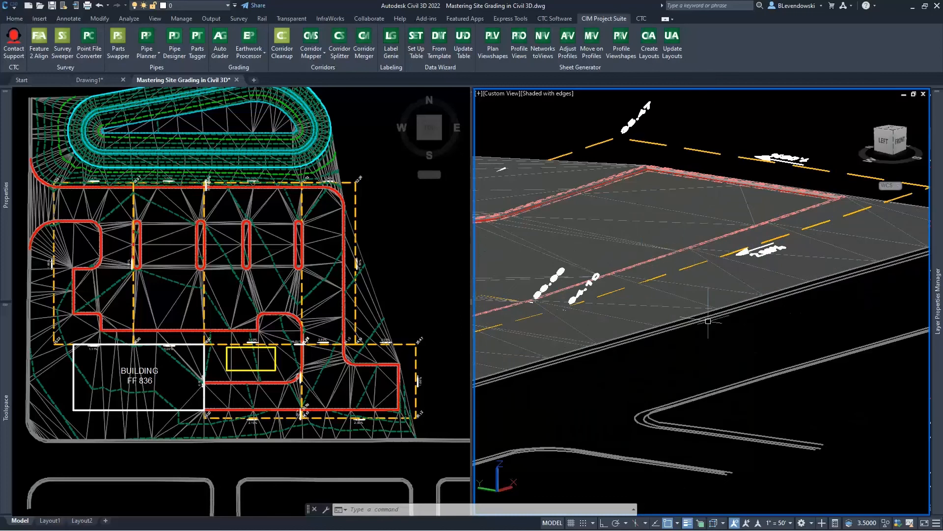
pyautogui.click(120, 407)
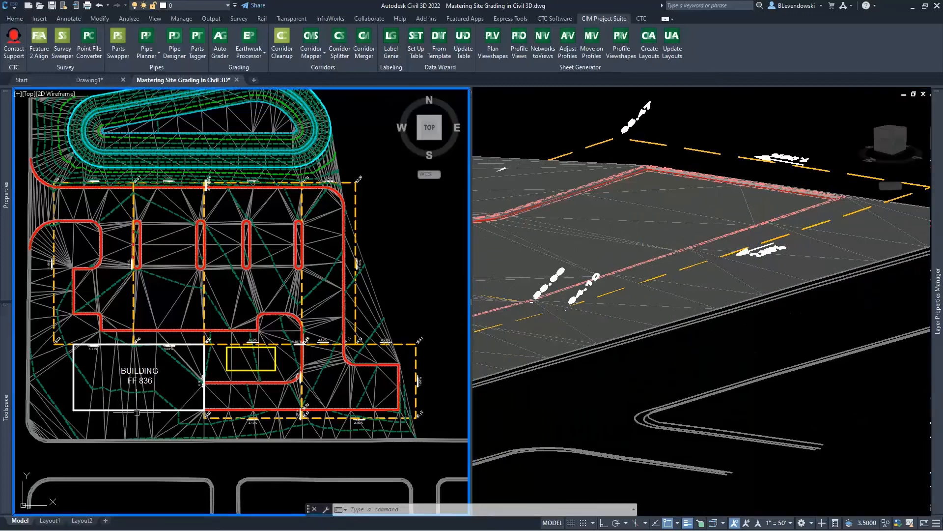
pyautogui.moveTo(121, 407); pyautogui.dragTo(240, 390, button='middle')
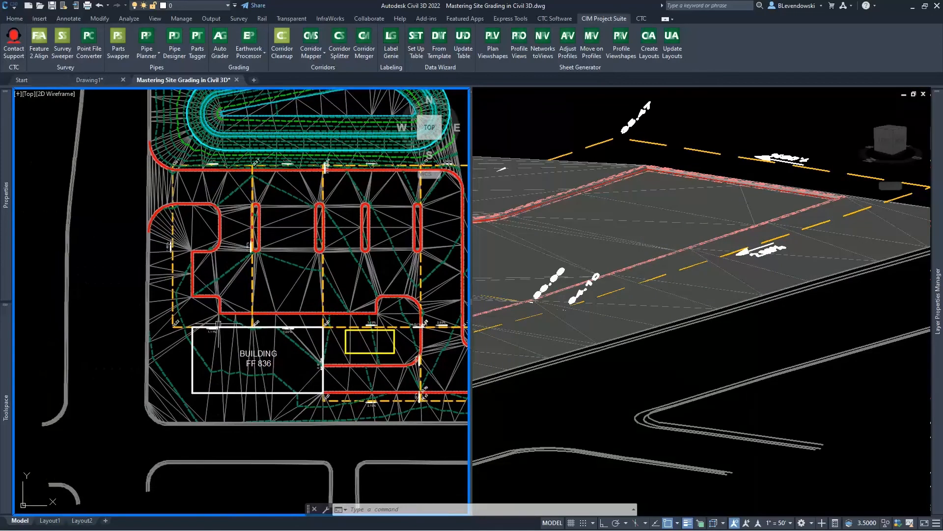
pyautogui.write('pl')
pyautogui.scroll(2, 194, 231)
pyautogui.press('Return')
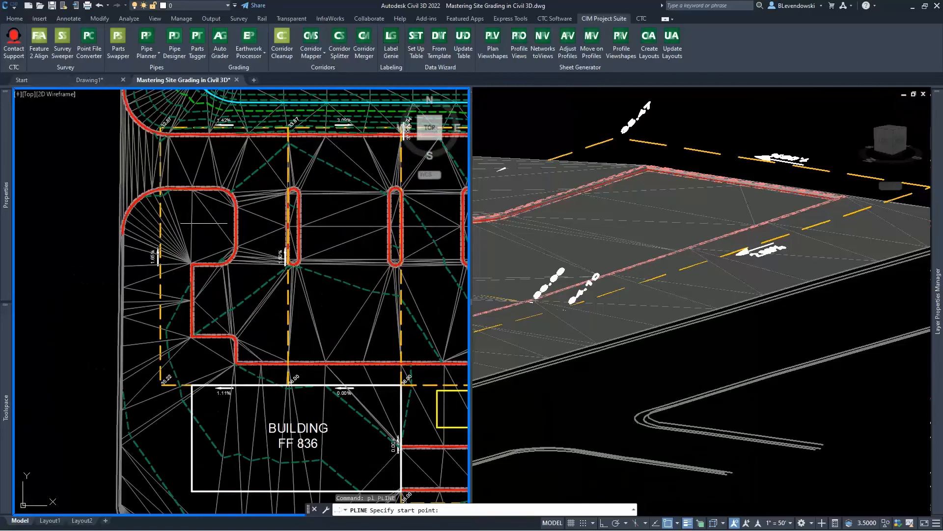
pyautogui.click(213, 218)
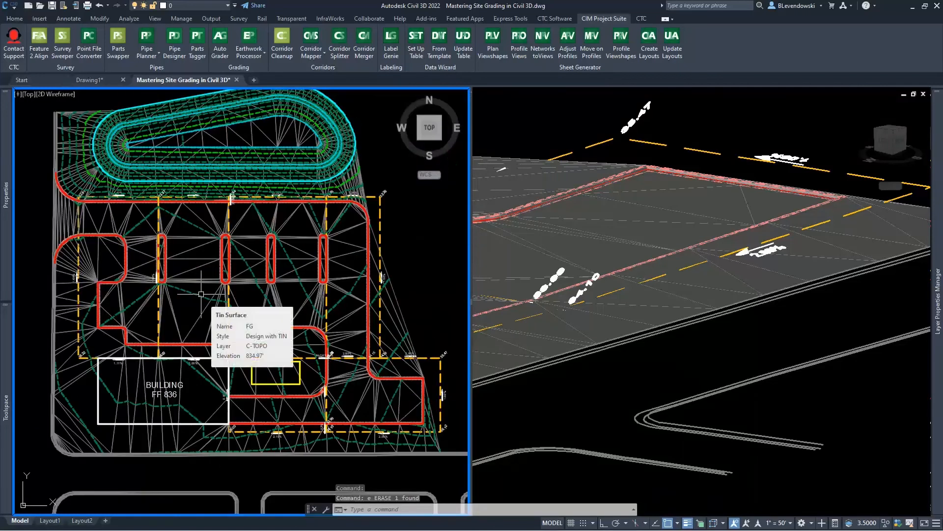
# Step: Examine the parking lot's north curb where the setup grid line crosses it at the 31.63 spot label, in 3D and plan
pyautogui.click(696, 257)
pyautogui.scroll(-5, 697, 257)
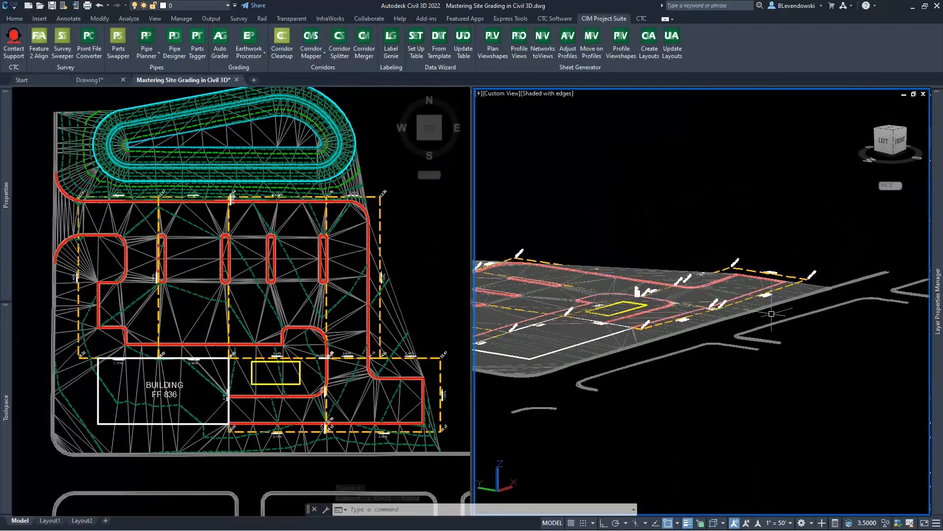
pyautogui.scroll(6, 596, 287)
pyautogui.scroll(3, 597, 288)
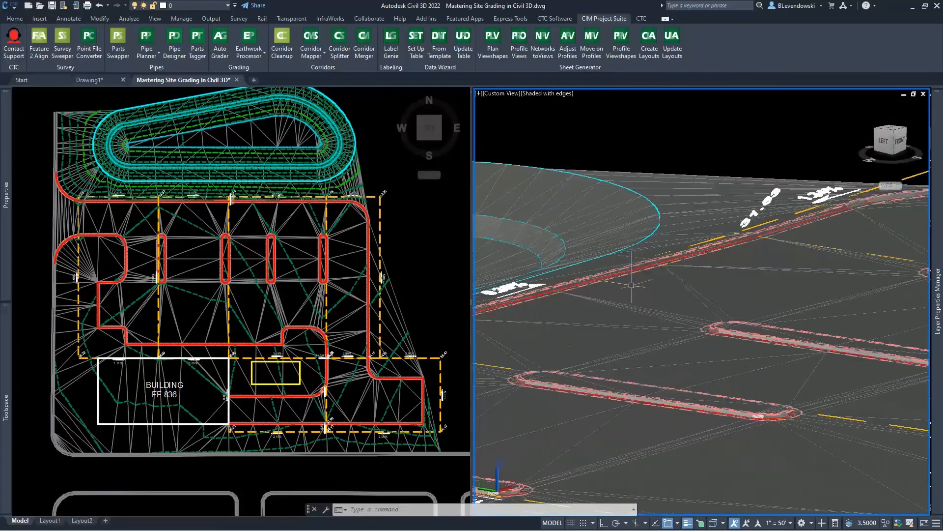
pyautogui.click(331, 240)
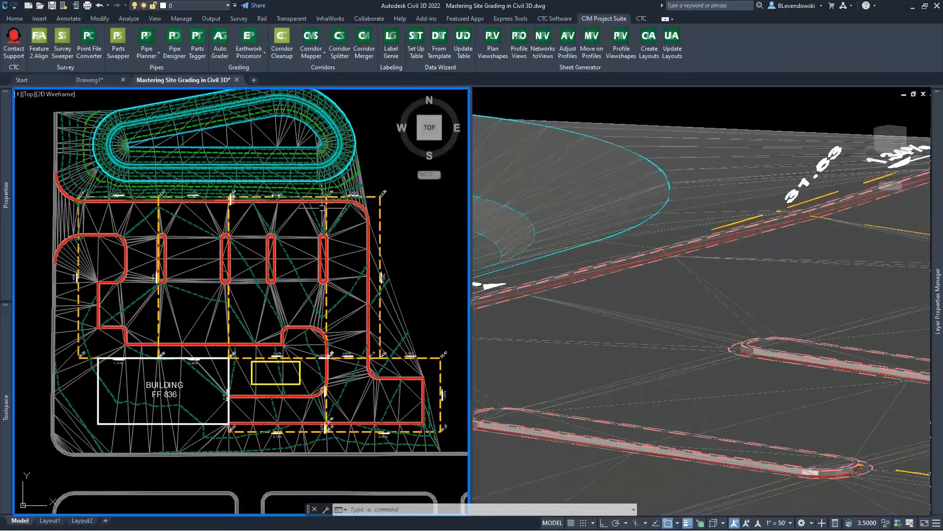
pyautogui.scroll(8, 322, 209)
pyautogui.moveTo(393, 208); pyautogui.dragTo(300, 286, button='middle')
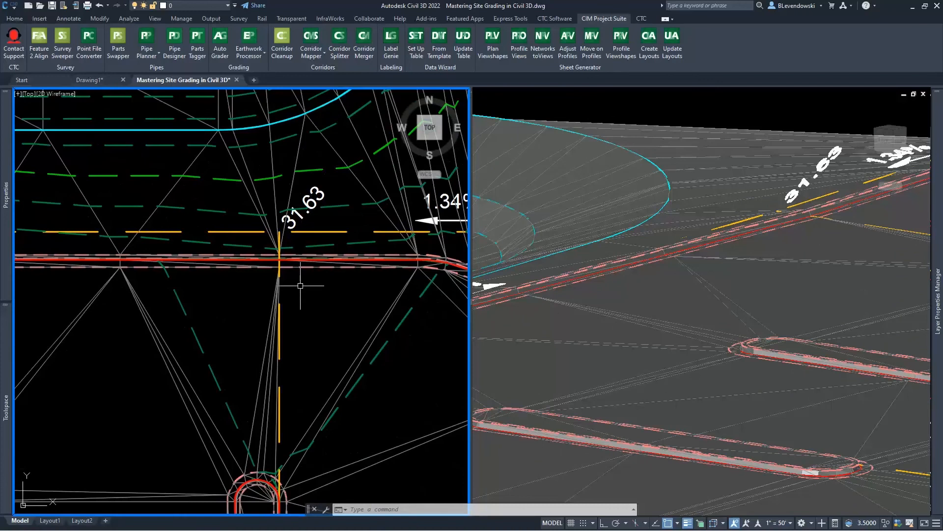
pyautogui.scroll(2, 297, 269)
pyautogui.scroll(1, 294, 296)
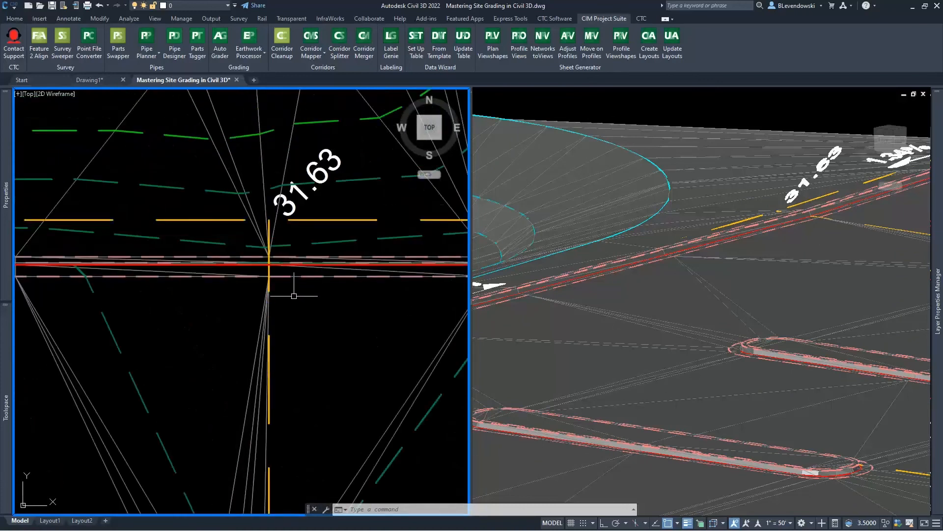
pyautogui.scroll(2, 276, 253)
pyautogui.press('Escape')
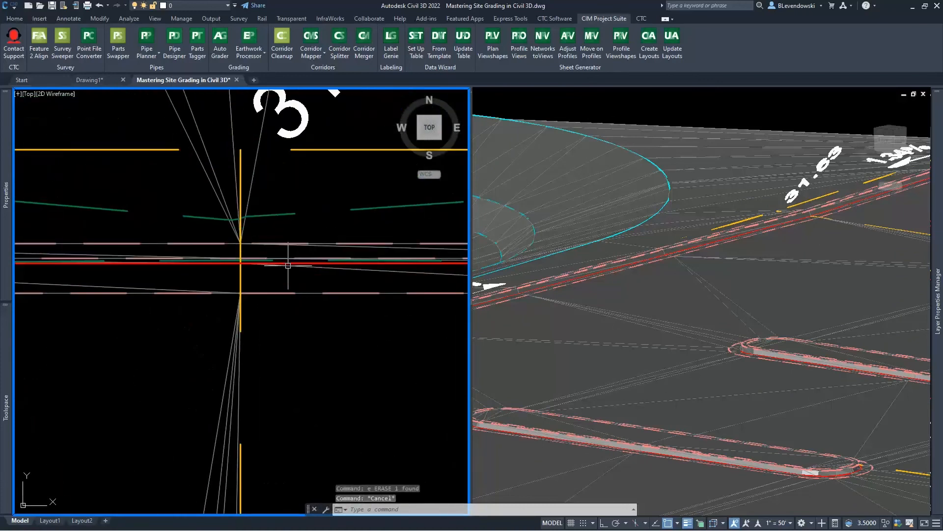
# Step: Insert elevation points on the north curb feature line on both sides of the grid crossing, at elevations 831.70 (east) and 831.73 (west)
pyautogui.click(282, 262)
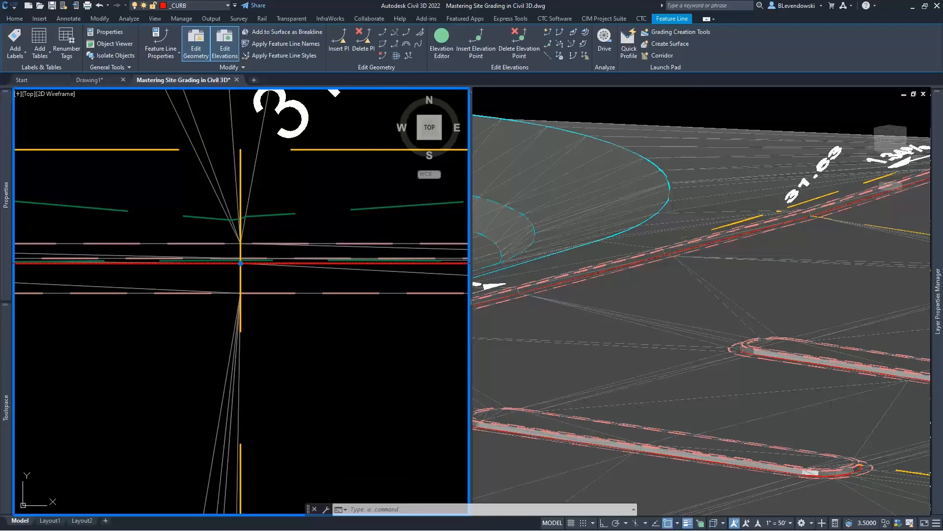
pyautogui.press('Escape')
pyautogui.press('Escape')
pyautogui.click(297, 264)
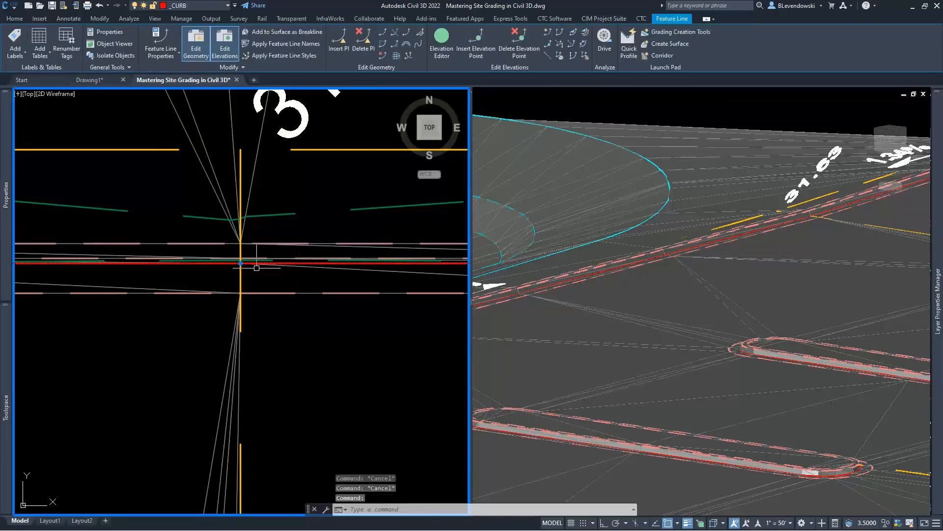
pyautogui.moveTo(267, 267)
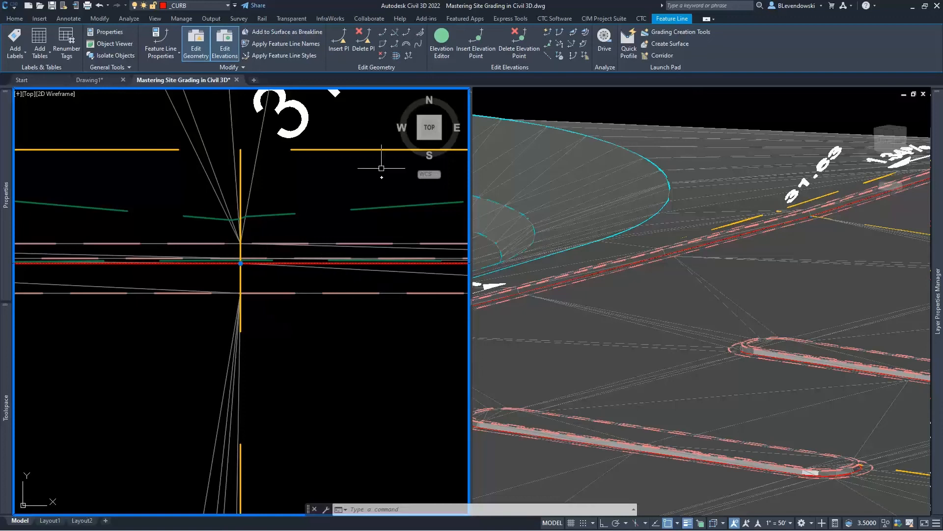
pyautogui.click(476, 48)
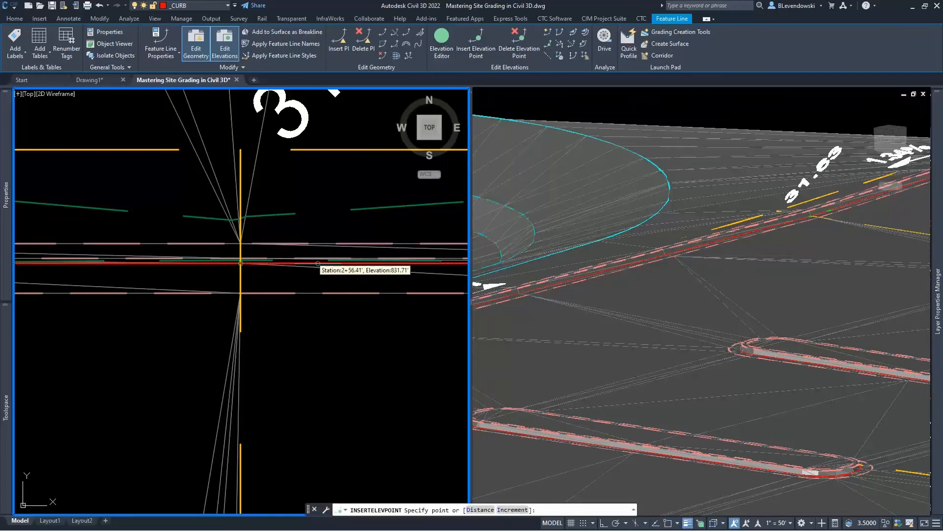
pyautogui.click(318, 264)
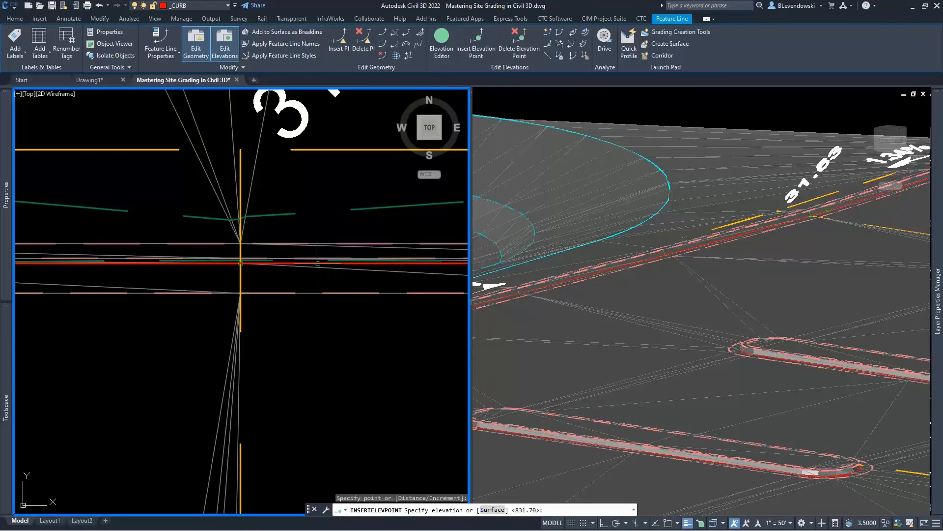
pyautogui.press('Return')
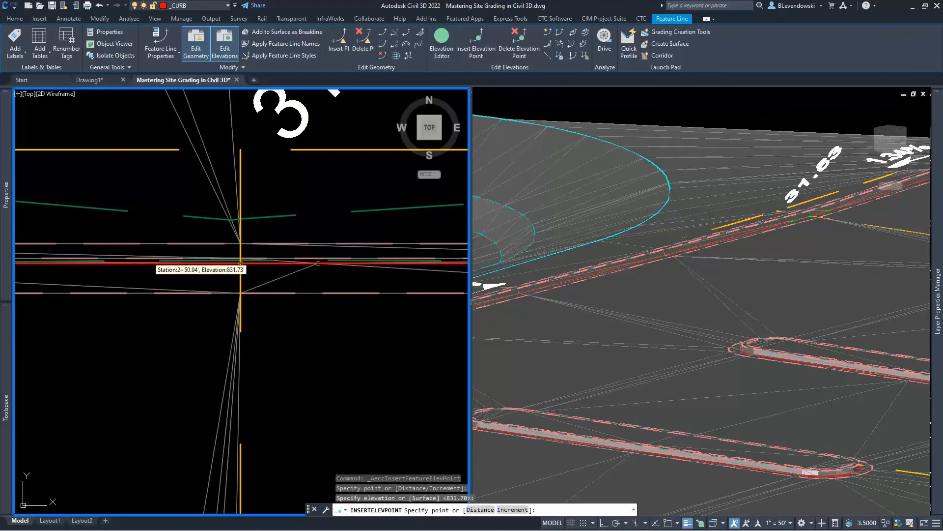
pyautogui.click(240, 264)
pyautogui.press('Return')
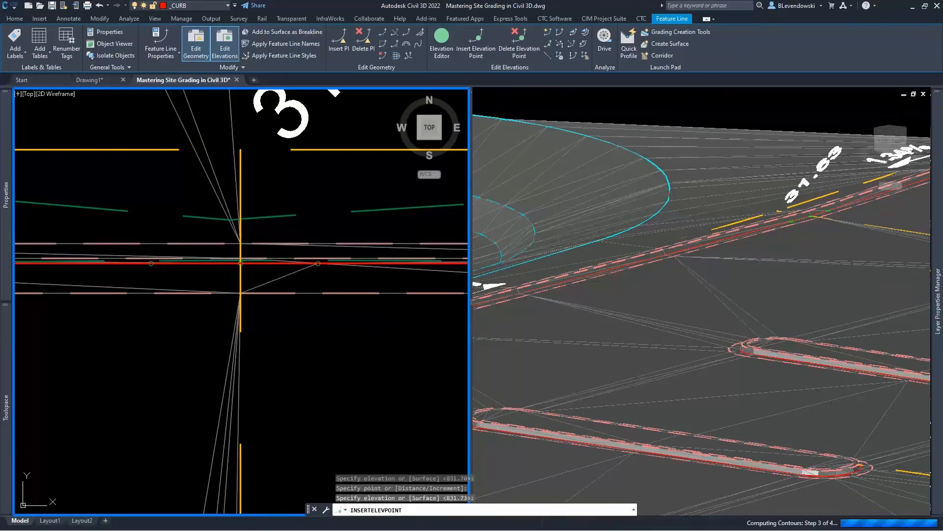
pyautogui.press('Return')
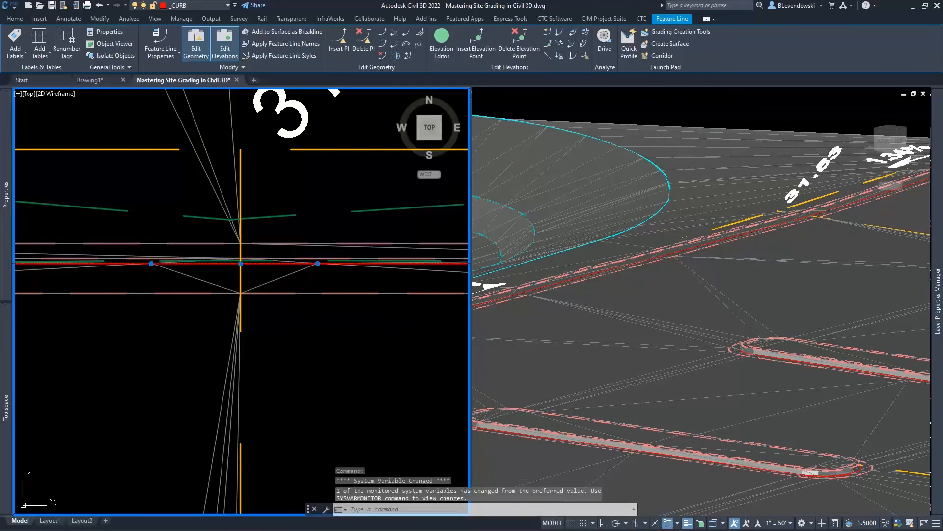
# Step: Rerun the Curb family in Auto Grader on surface FG to rebuild the curb with the added elevation points, and close the tool
pyautogui.press('Escape')
pyautogui.press('Escape')
pyautogui.press('Escape')
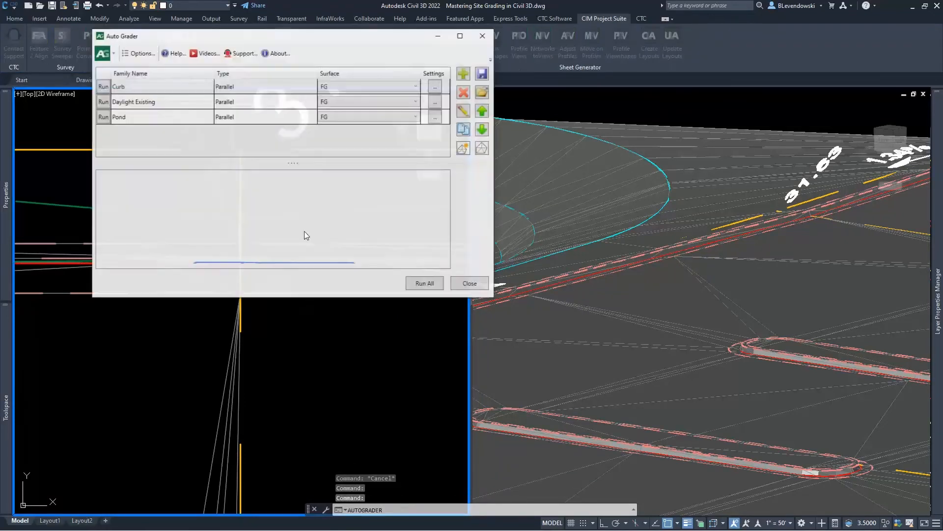
pyautogui.click(102, 87)
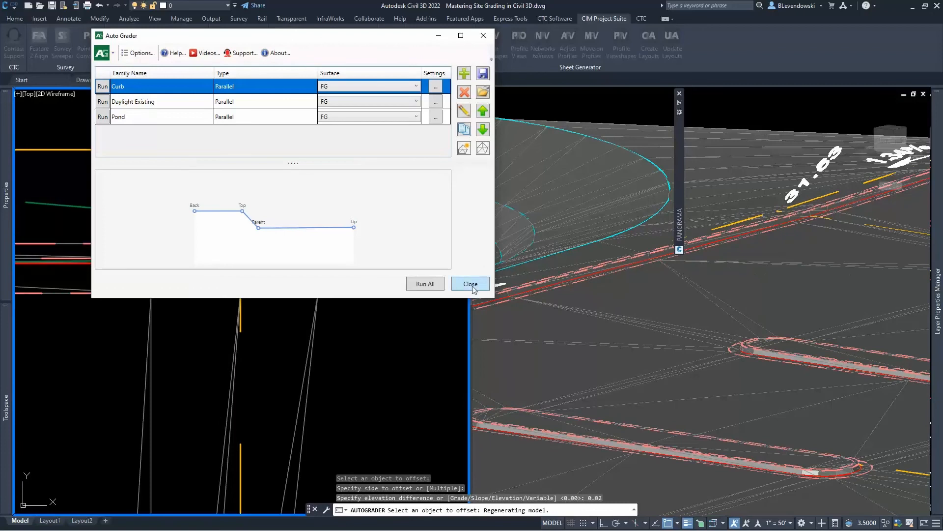
pyautogui.click(470, 285)
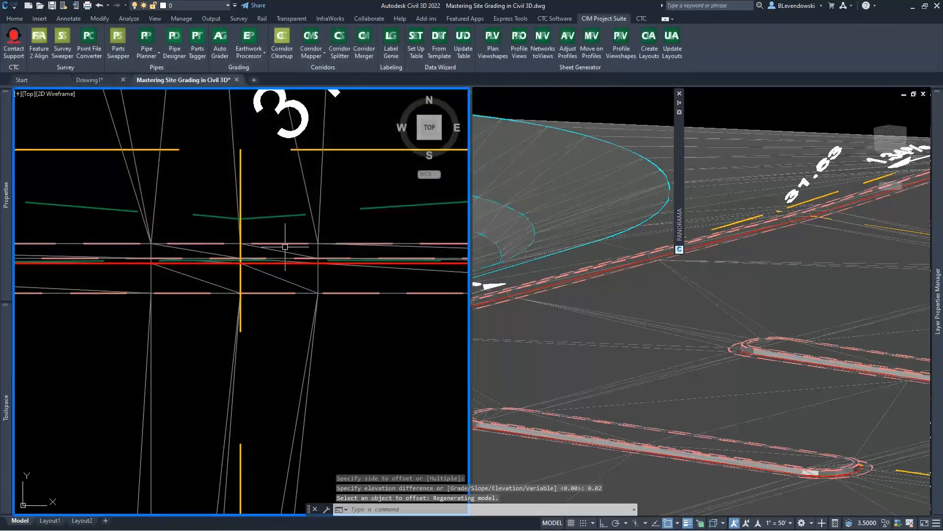
# Step: Close the Panorama palette and inspect the generated child feature lines of the north curb at the grid crossing in plan
pyautogui.press('Escape')
pyautogui.click(284, 245)
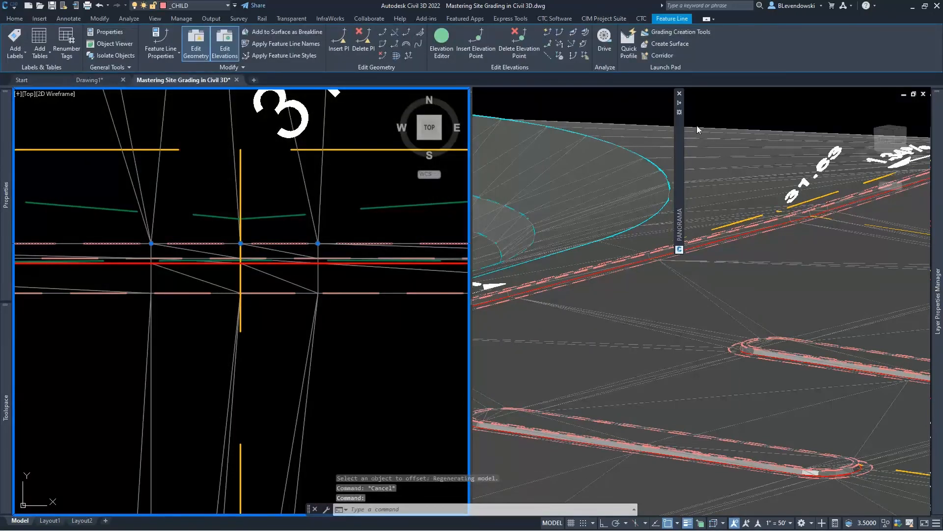
pyautogui.click(680, 94)
pyautogui.press('Escape')
pyautogui.press('Escape')
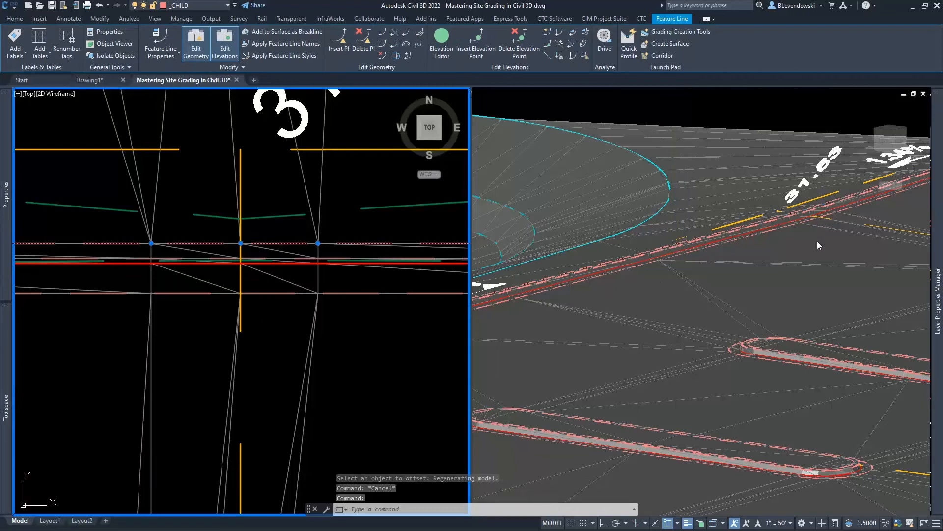
pyautogui.click(813, 234)
pyautogui.click(284, 229)
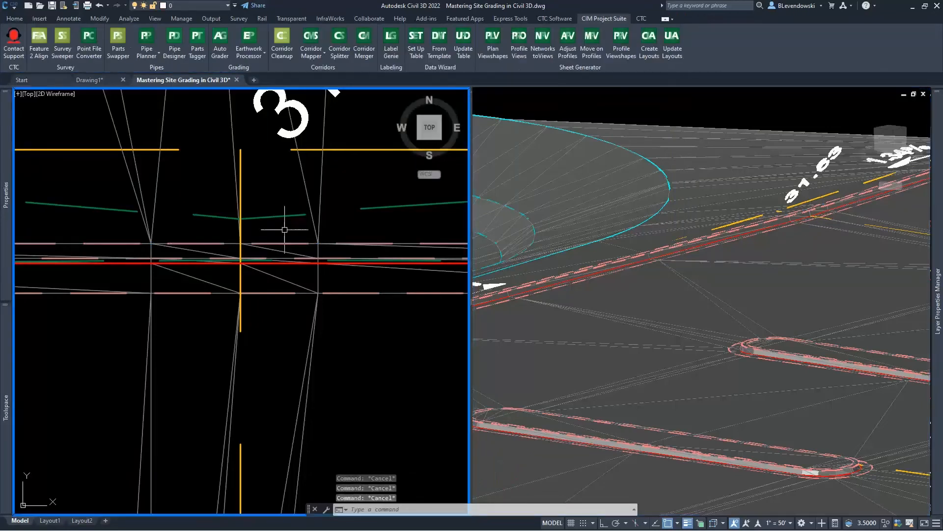
pyautogui.click(274, 243)
pyautogui.moveTo(263, 304); pyautogui.dragTo(225, 344, button='middle')
pyautogui.scroll(4, 210, 302)
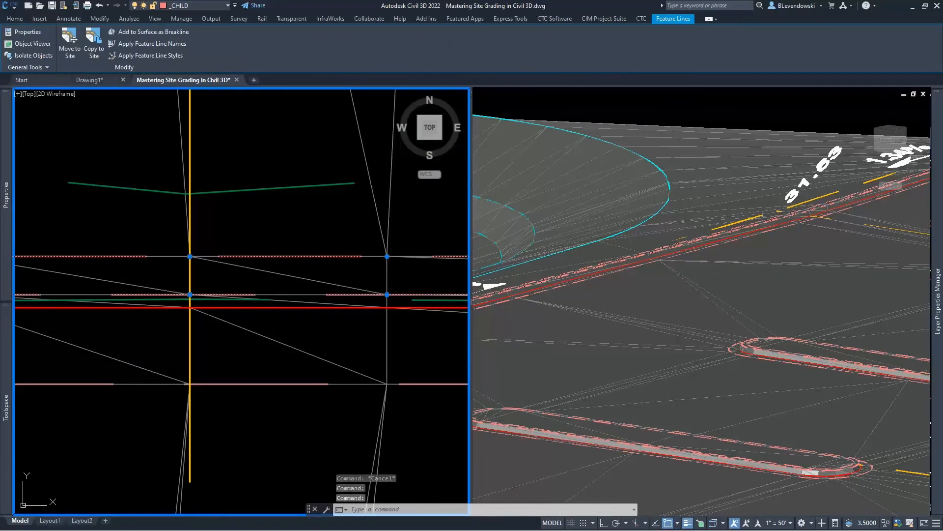
pyautogui.press('Escape')
pyautogui.press('Escape')
pyautogui.scroll(-3, 271, 250)
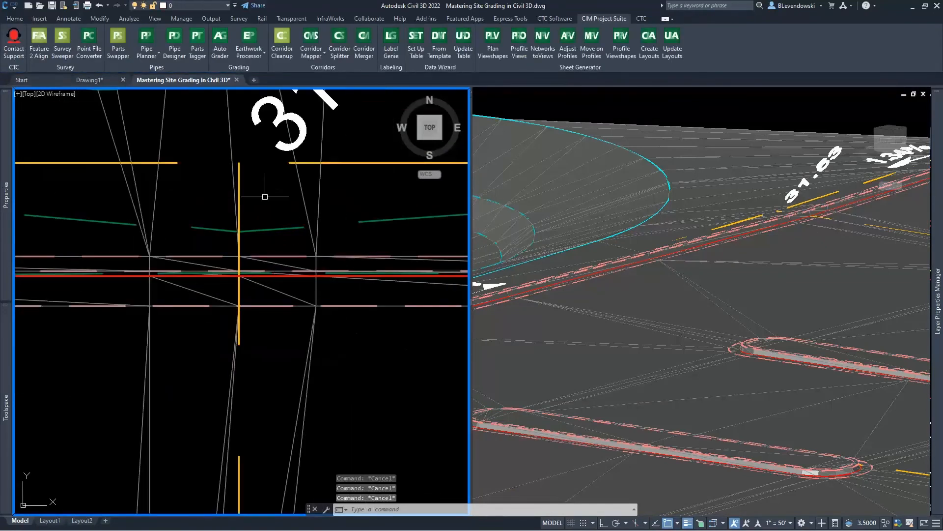
# Step: Set up a new feature line in site Primary with the Parent style on the current layer
pyautogui.click(14, 18)
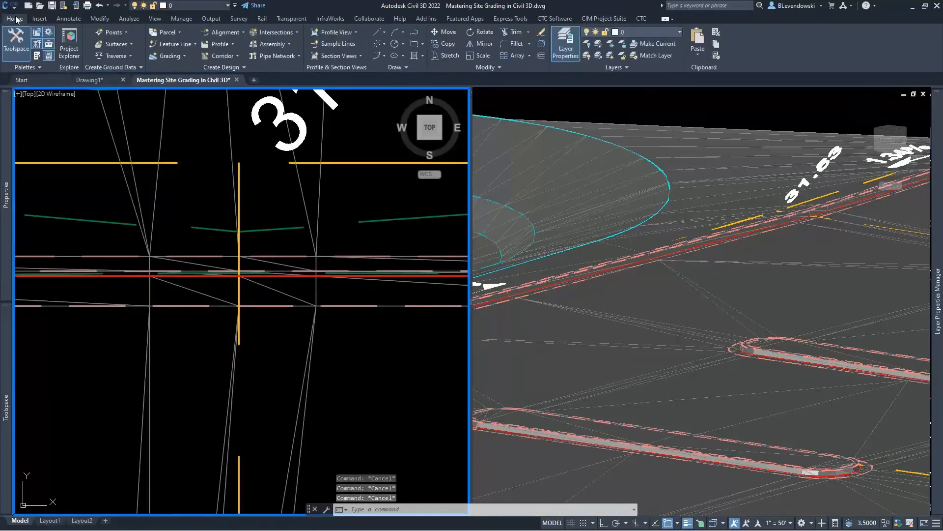
pyautogui.click(172, 45)
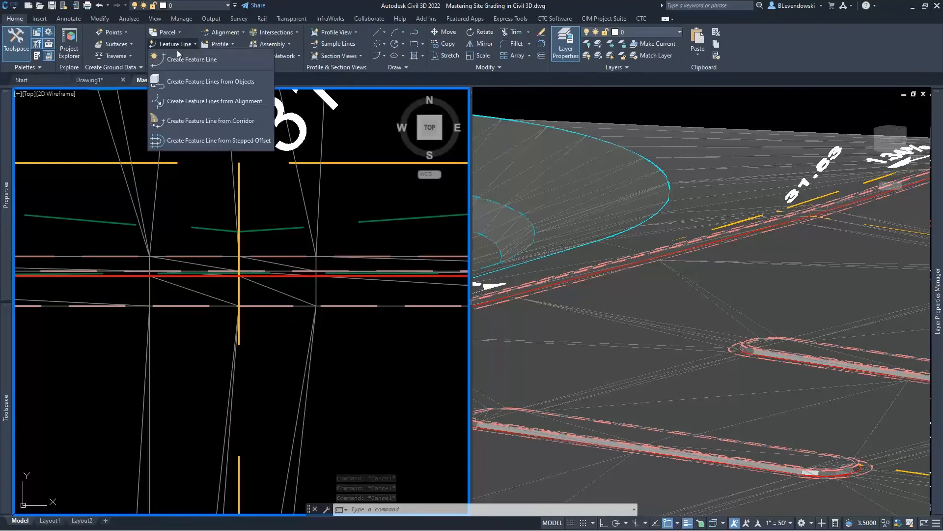
pyautogui.click(181, 59)
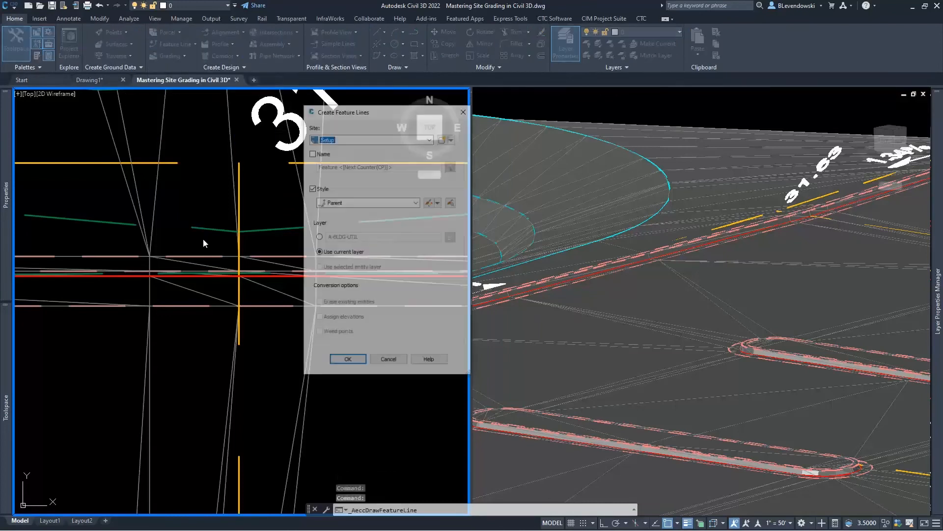
pyautogui.click(340, 139)
pyautogui.click(337, 181)
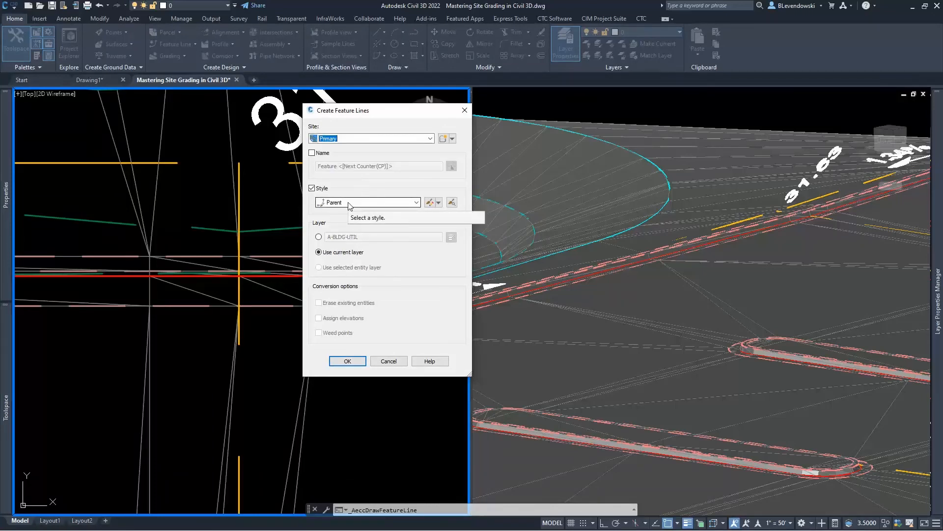
pyautogui.click(197, 257)
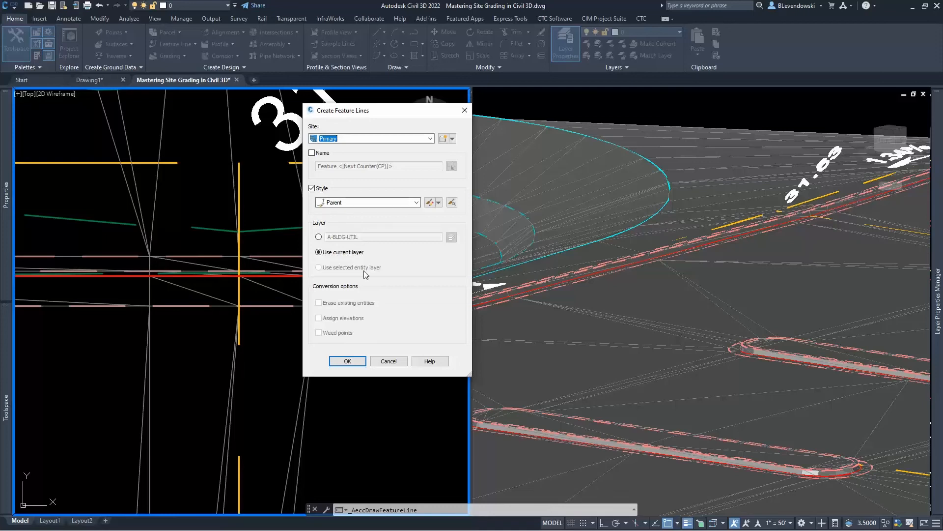
pyautogui.click(347, 362)
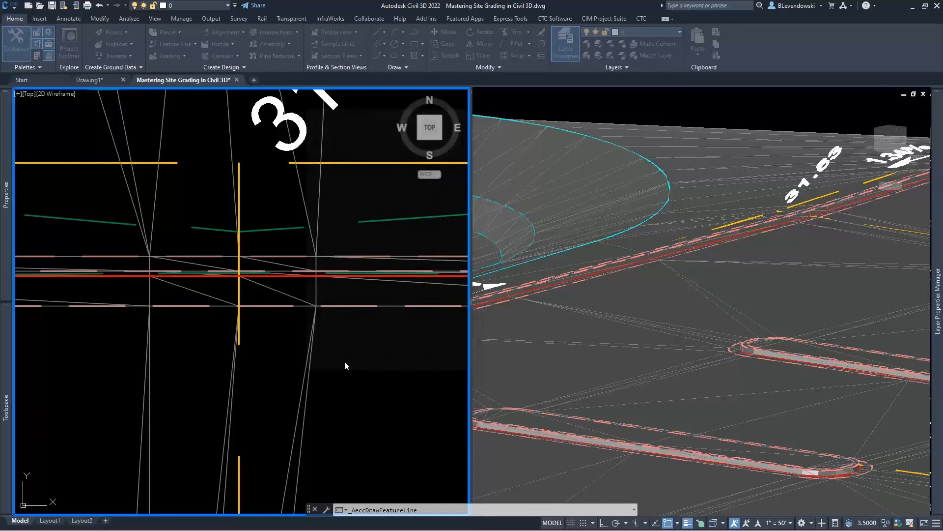
# Step: Draw the feature line along the grid line from the north curb line to the back of curb, starting at elevation 831.67 with a -2% grade
pyautogui.scroll(4, 253, 282)
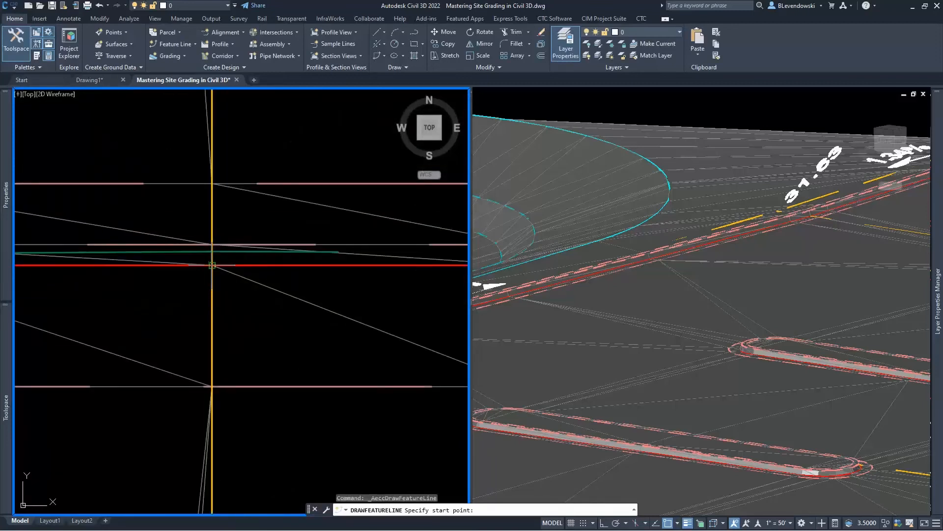
pyautogui.click(212, 265)
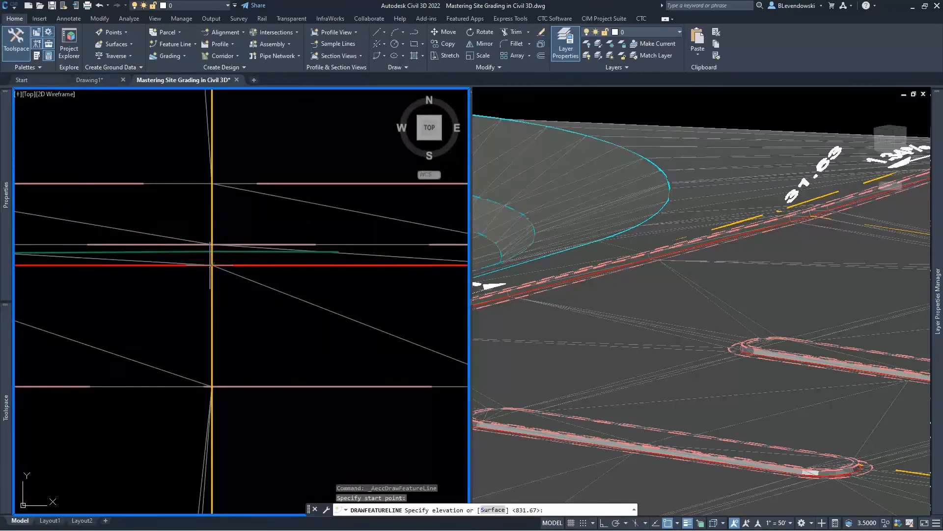
pyautogui.press('Return')
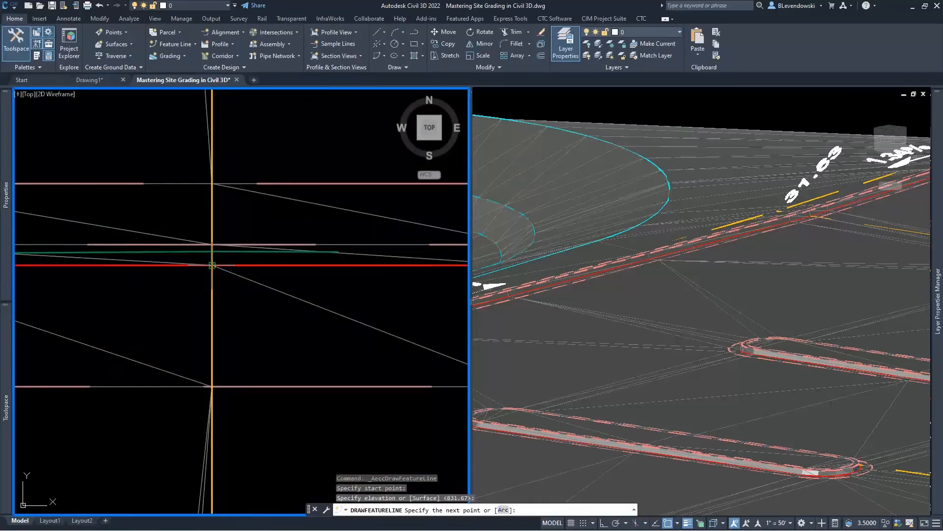
pyautogui.click(212, 185)
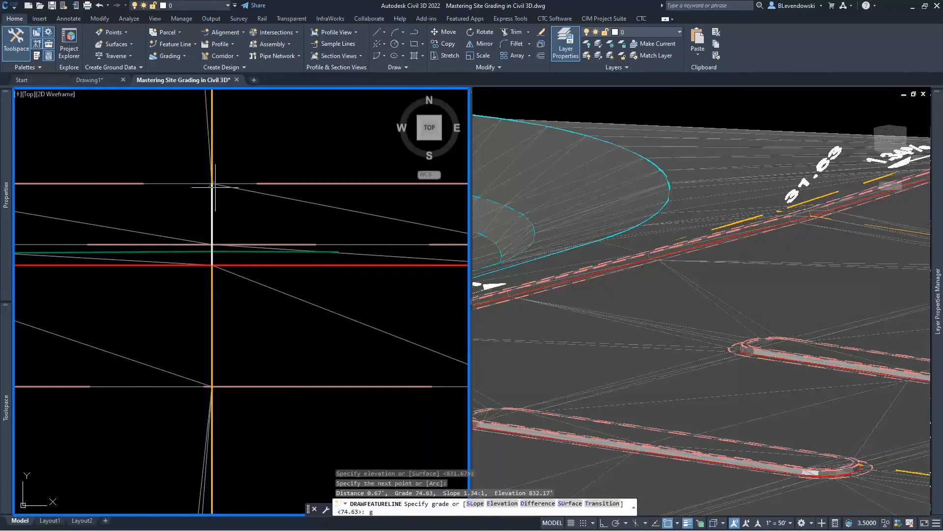
pyautogui.write('g')
pyautogui.press('Return')
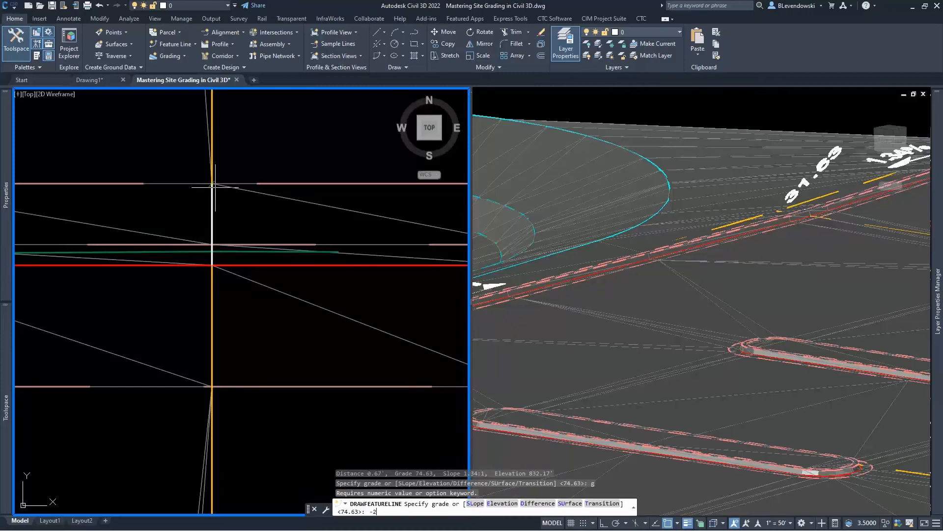
pyautogui.press('Return')
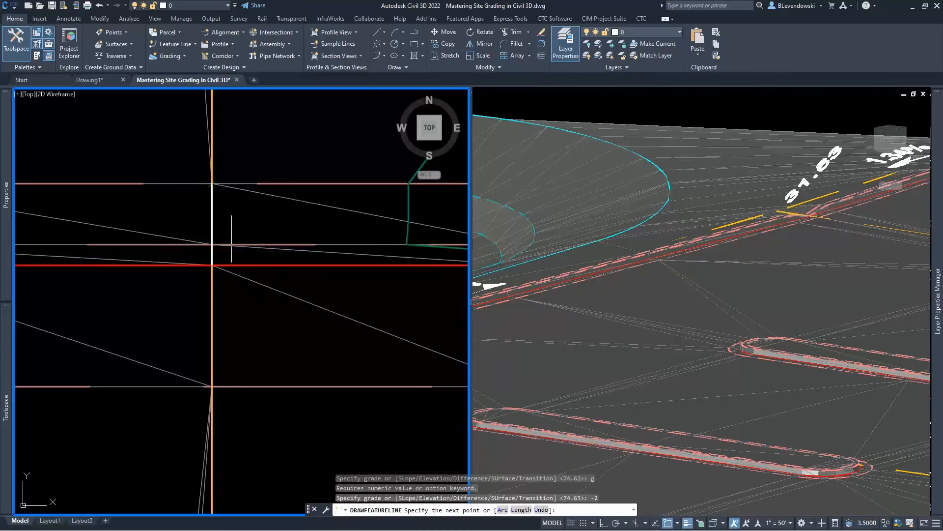
pyautogui.press('Return')
pyautogui.scroll(-4, 231, 238)
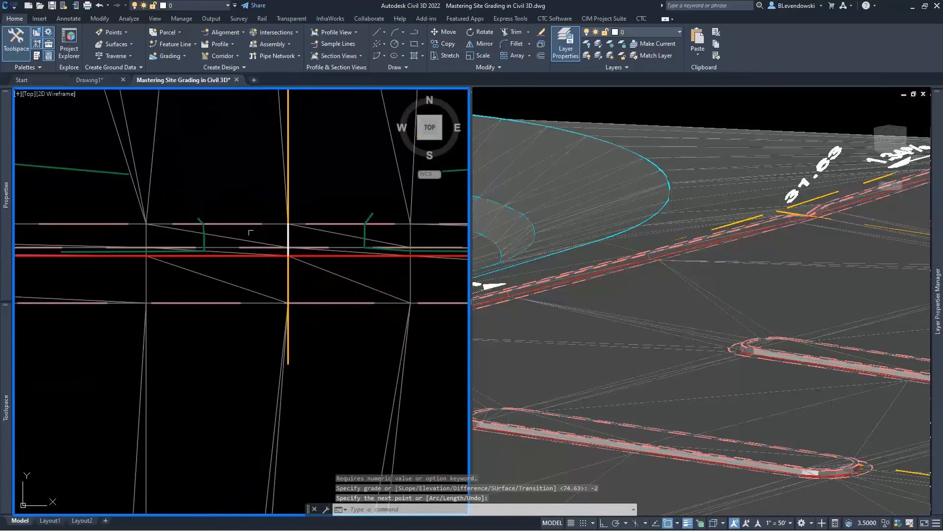
# Step: Examine the north curb at the 31.63 grid crossing up close in the 3D view
pyautogui.click(825, 259)
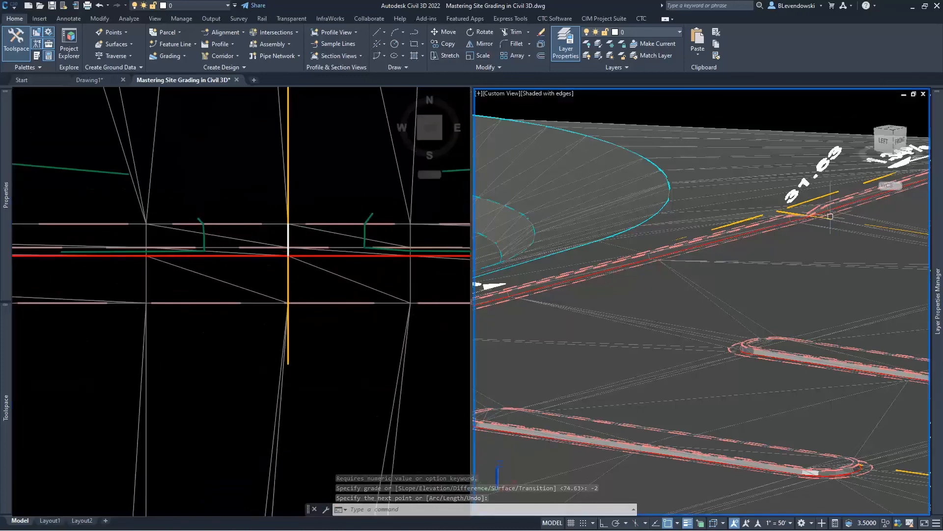
pyautogui.scroll(5, 817, 217)
pyautogui.keyDown('shift'); pyautogui.moveTo(817, 216); pyautogui.dragTo(682, 359, button='middle'); pyautogui.keyUp('shift')
pyautogui.press('Return')
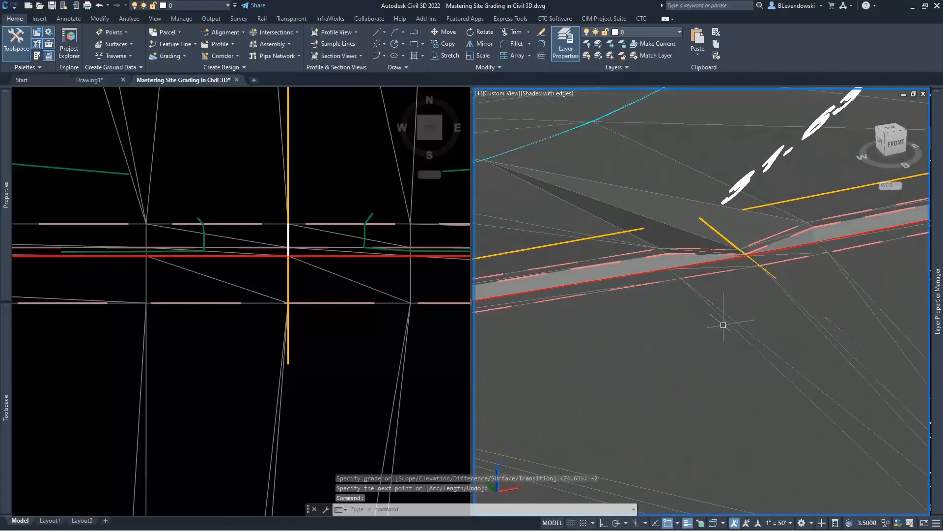
pyautogui.moveTo(739, 301); pyautogui.dragTo(609, 375, button='middle')
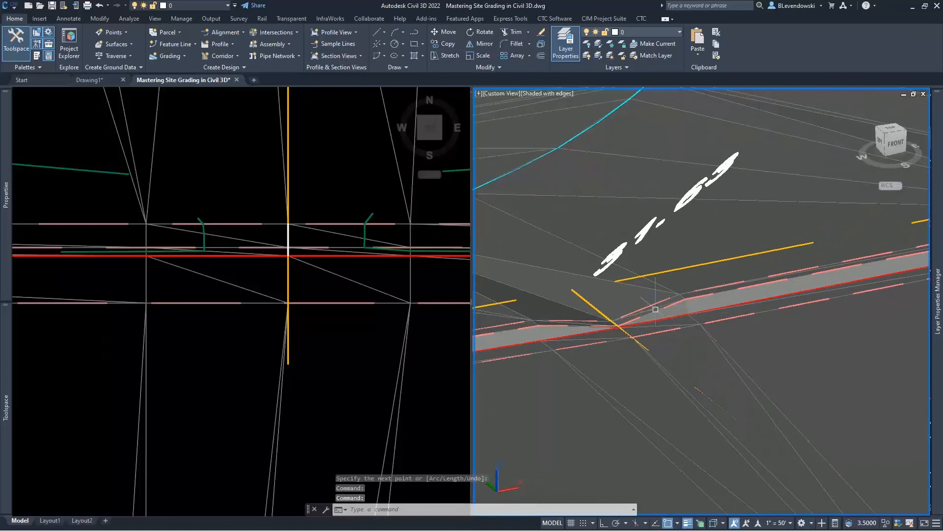
pyautogui.click(371, 276)
pyautogui.press('Escape')
pyautogui.press('Escape')
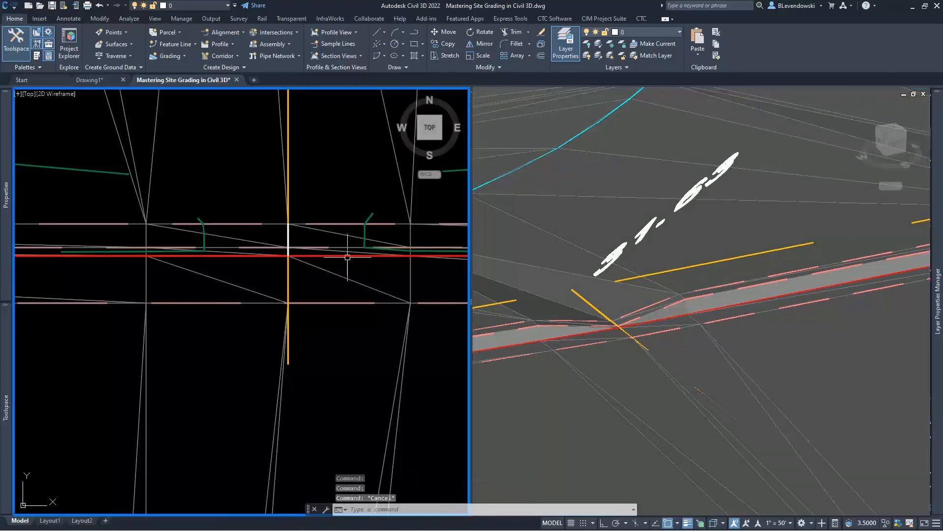
# Step: Check the short cross feature line and the curb feature line it meets, in close-up and in the wider parking lot plan
pyautogui.click(288, 229)
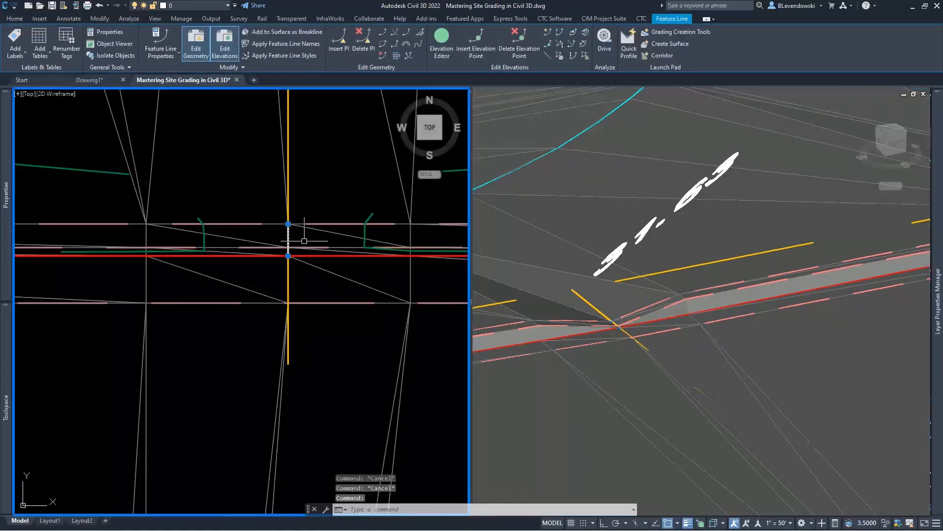
pyautogui.press('Escape')
pyautogui.click(328, 255)
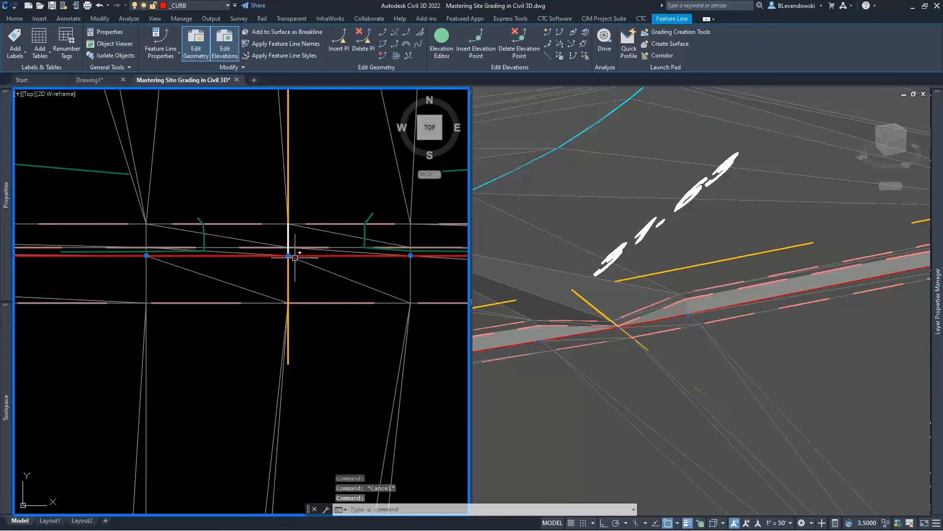
pyautogui.press('Escape')
pyautogui.click(290, 243)
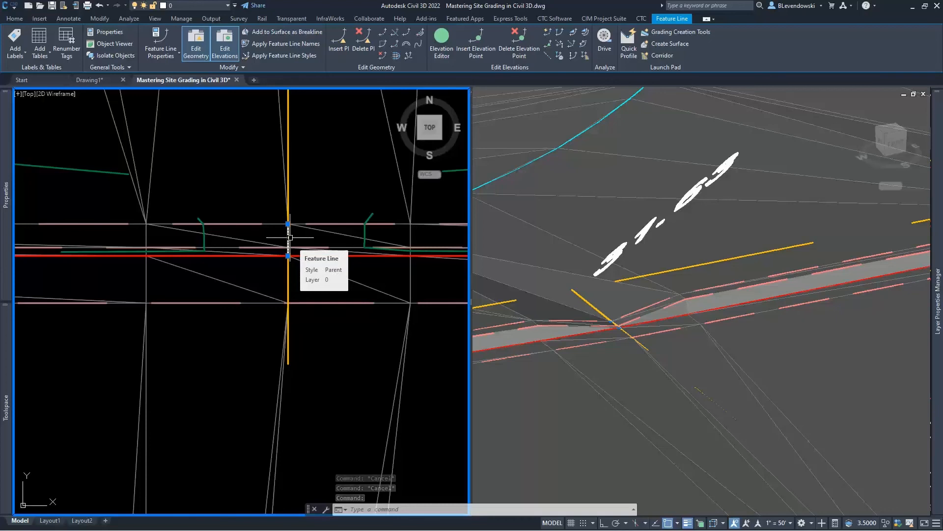
pyautogui.scroll(-2, 290, 237)
pyautogui.scroll(-8, 290, 238)
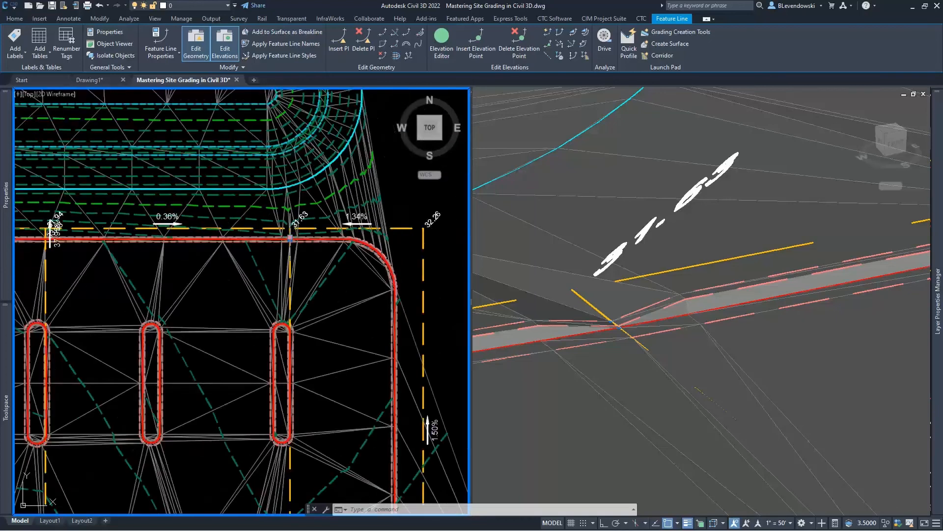
# Step: Freeze the _SETUP GRID and C-ANNO layers and bring the building into view in 3D
pyautogui.press('Escape')
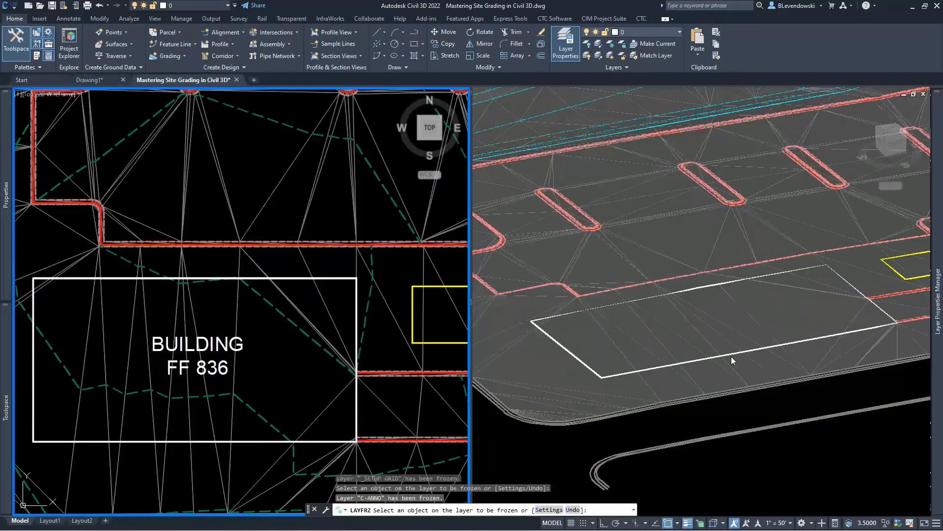
pyautogui.click(727, 355)
pyautogui.press('Escape')
pyautogui.press('Escape')
pyautogui.press('Escape')
pyautogui.moveTo(790, 335); pyautogui.dragTo(672, 341, button='middle')
# Step: Offset the building feature line 0.1 toward the inside of the building at elevation 826
pyautogui.click(338, 309)
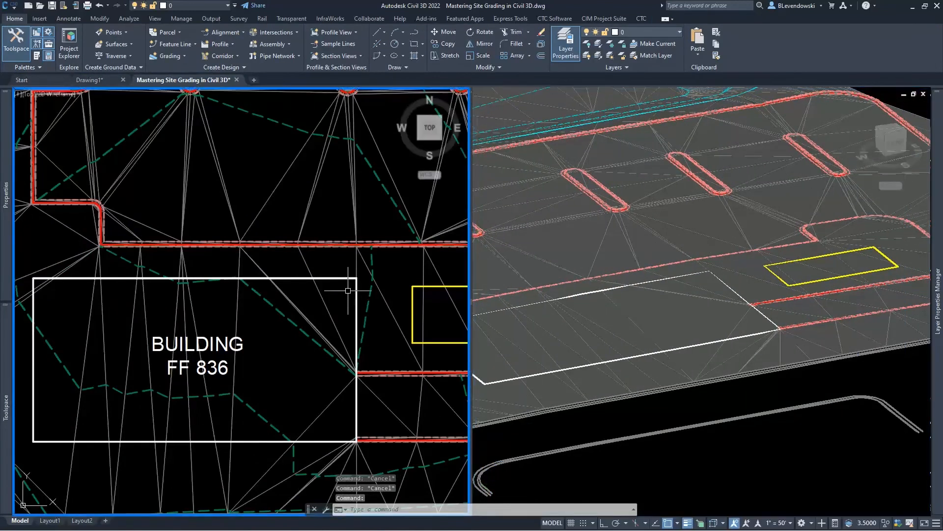
pyautogui.click(333, 278)
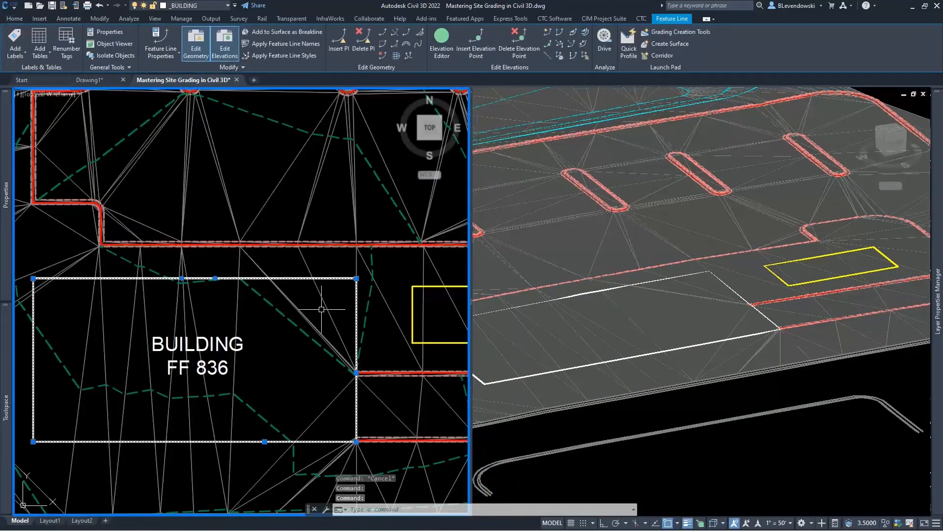
pyautogui.moveTo(252, 344); pyautogui.dragTo(275, 341, button='middle')
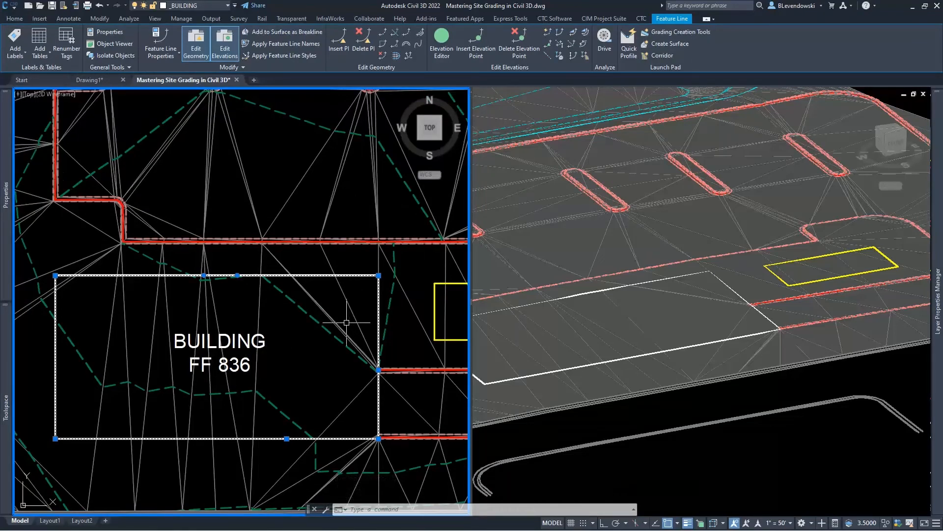
pyautogui.moveTo(346, 322)
pyautogui.click(647, 345)
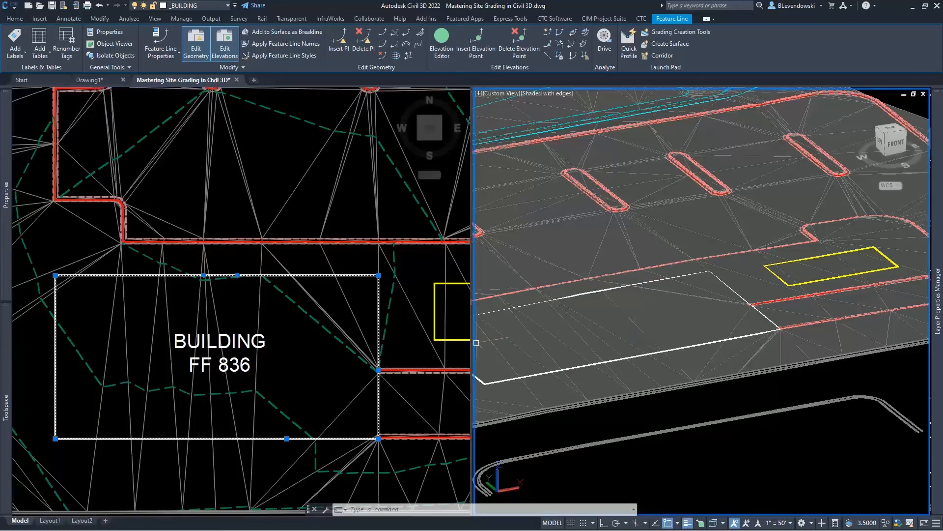
pyautogui.click(395, 56)
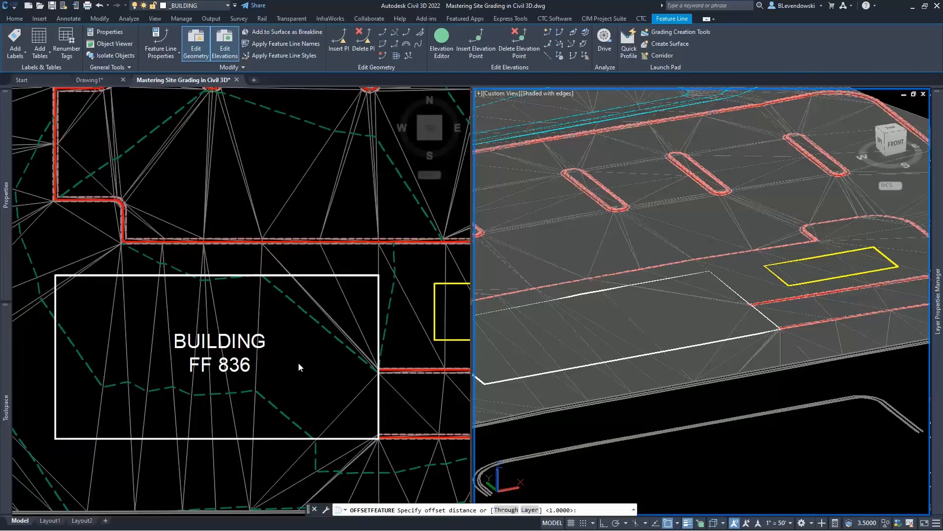
pyautogui.click(308, 343)
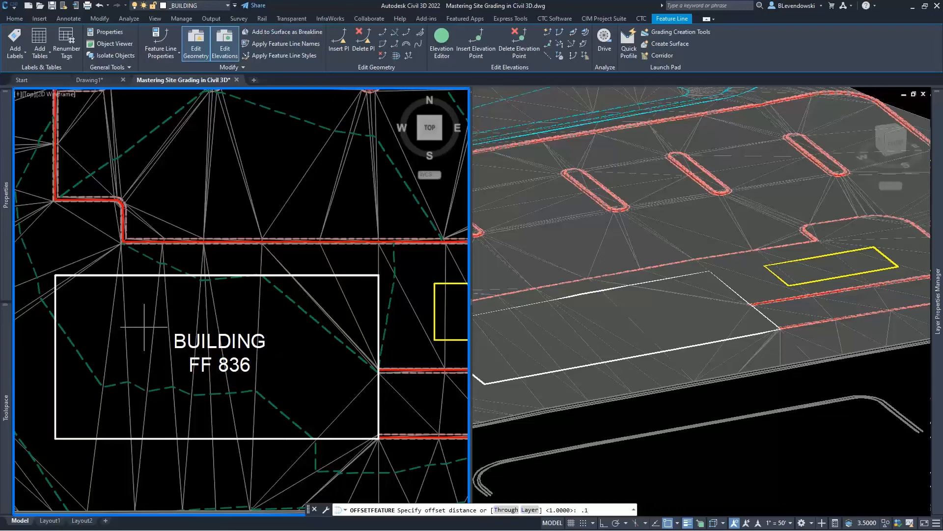
pyautogui.press('Return')
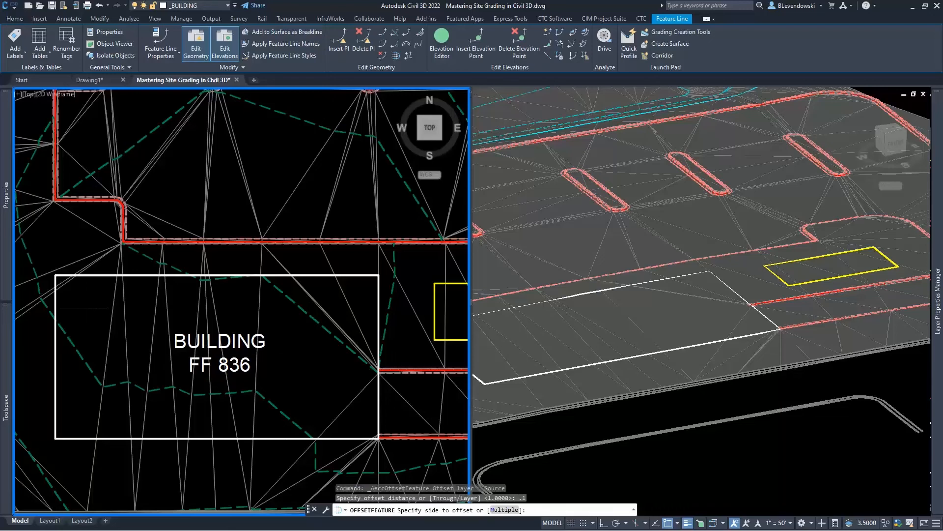
pyautogui.click(84, 305)
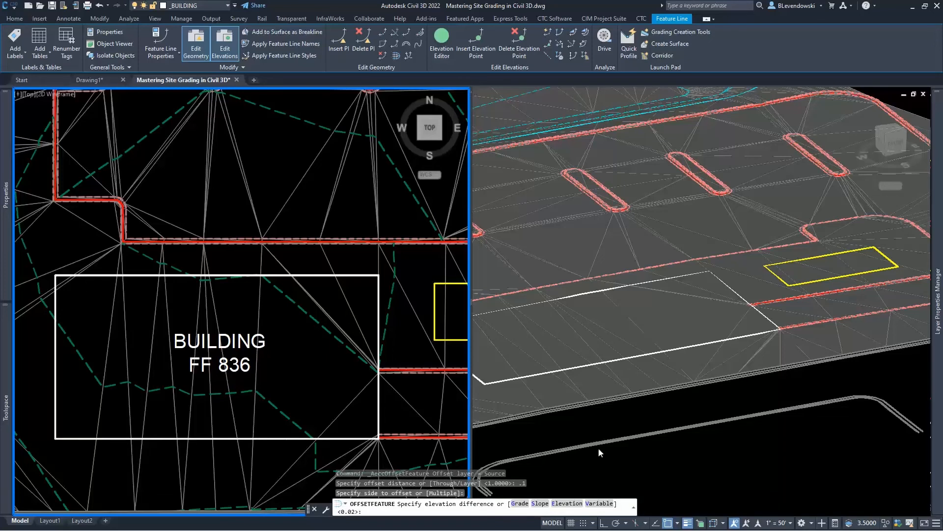
pyautogui.click(567, 503)
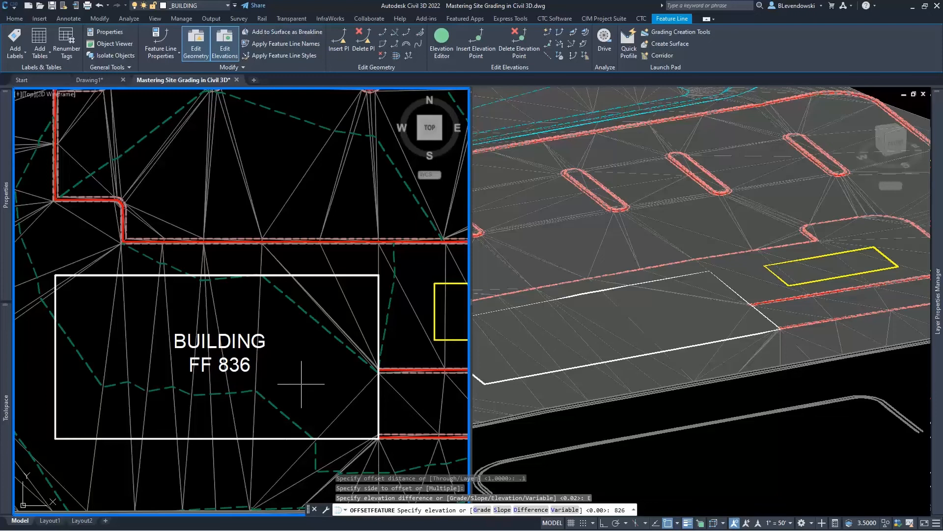
pyautogui.press('Return')
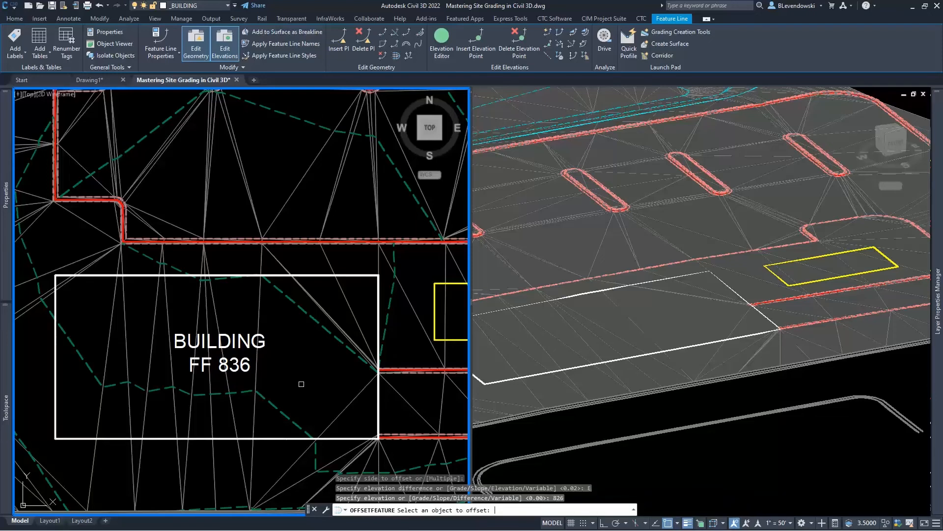
pyautogui.press('Return')
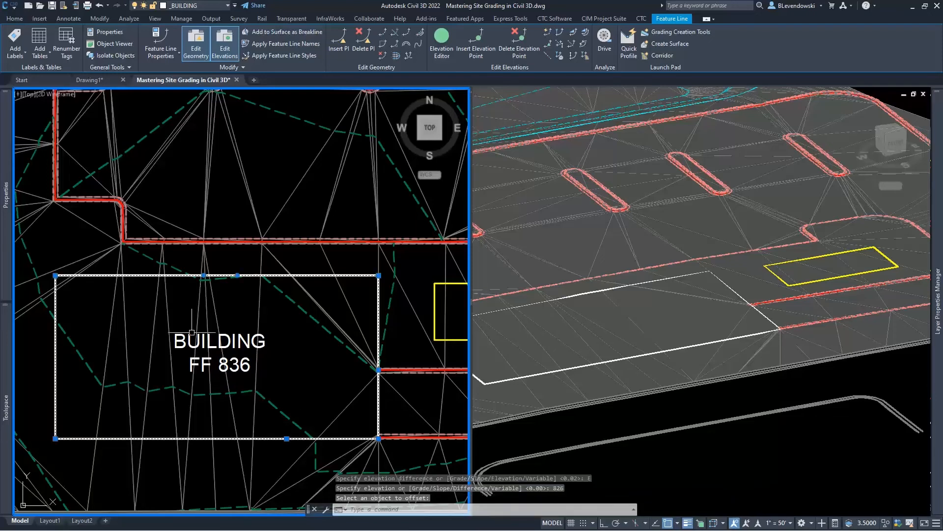
pyautogui.scroll(5, 55, 282)
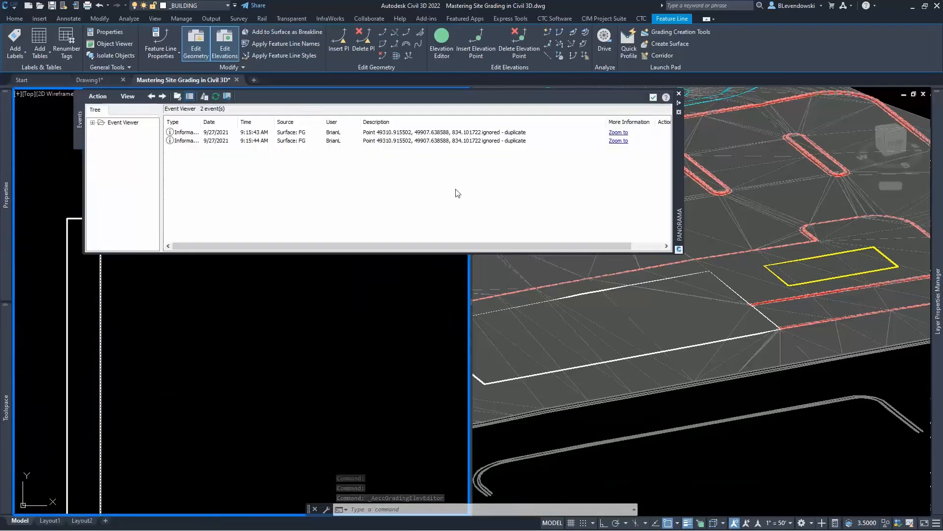
pyautogui.click(679, 94)
pyautogui.scroll(-3, 222, 255)
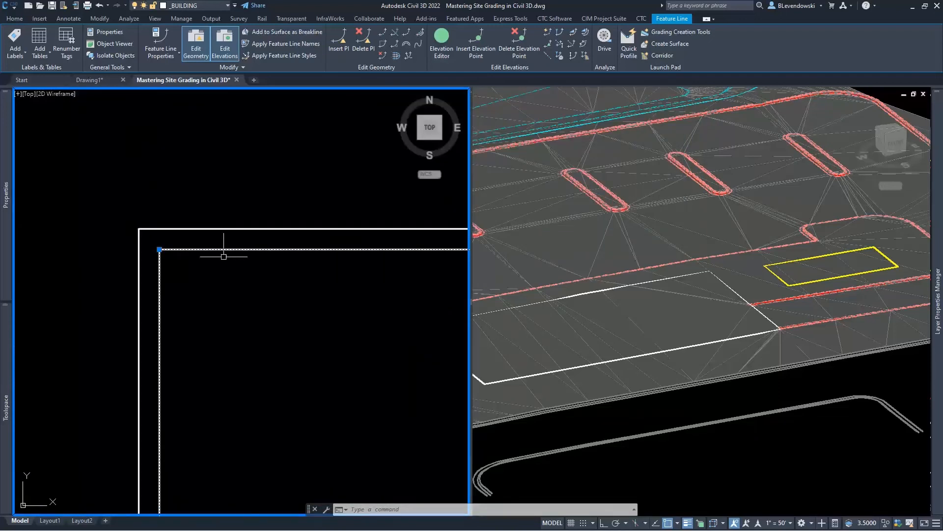
pyautogui.press('Escape')
pyautogui.press('Escape')
# Step: Add both building feature lines to the FG surface as standard breaklines with the description "bldg"
pyautogui.click(224, 298)
pyautogui.click(205, 291)
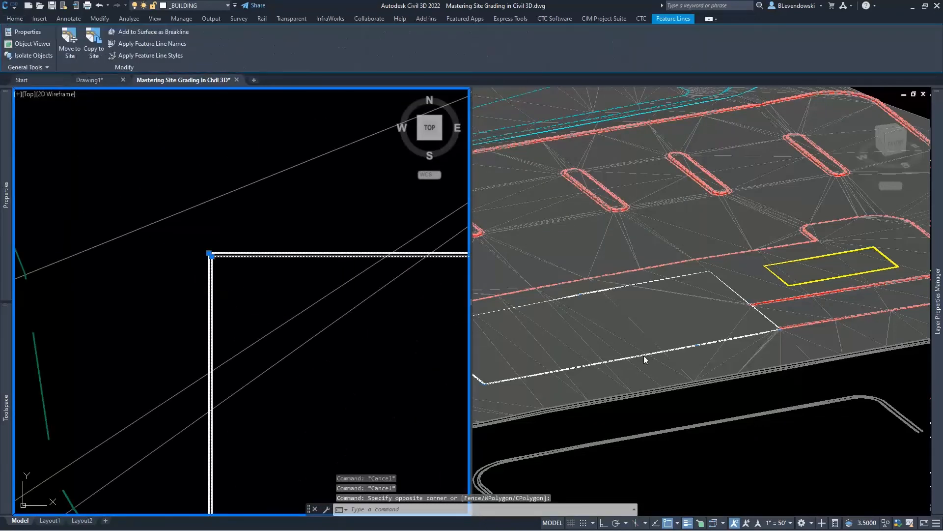
pyautogui.click(686, 329)
pyautogui.rightClick(264, 285)
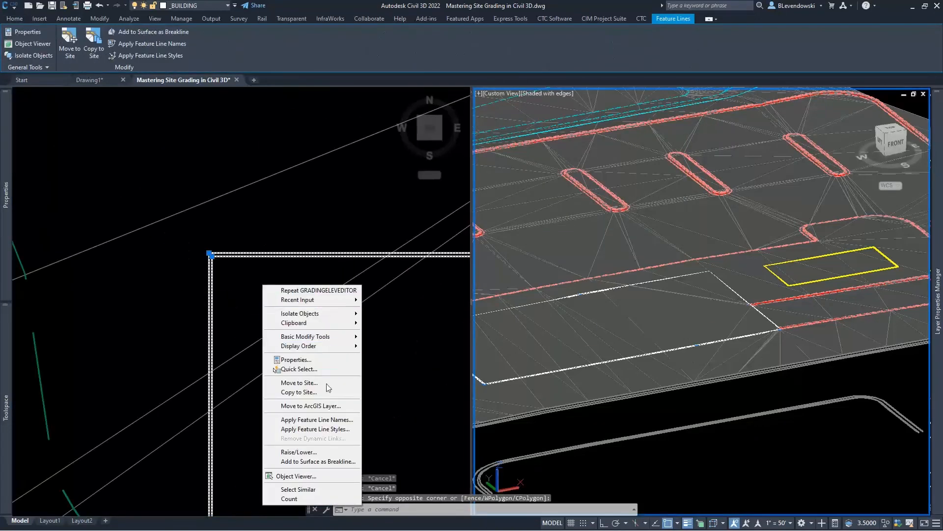
pyautogui.click(310, 461)
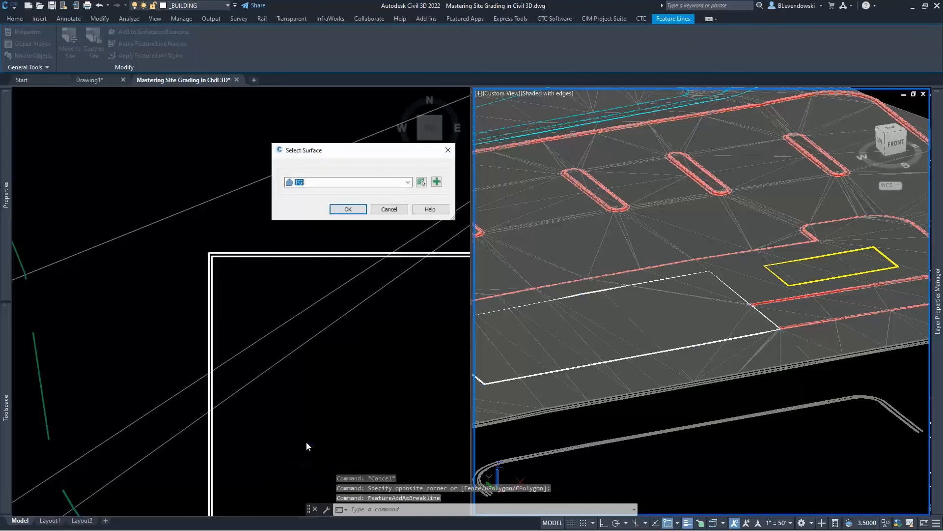
pyautogui.click(348, 208)
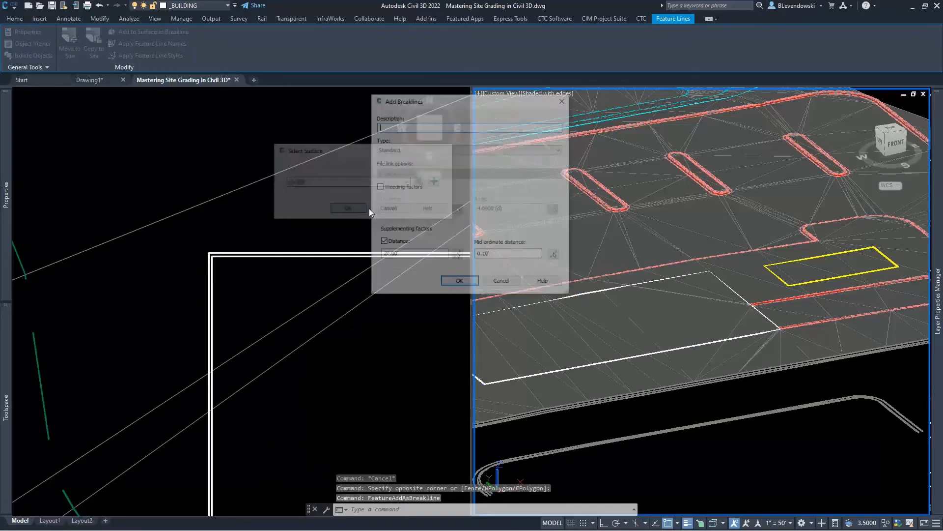
pyautogui.write('bldg')
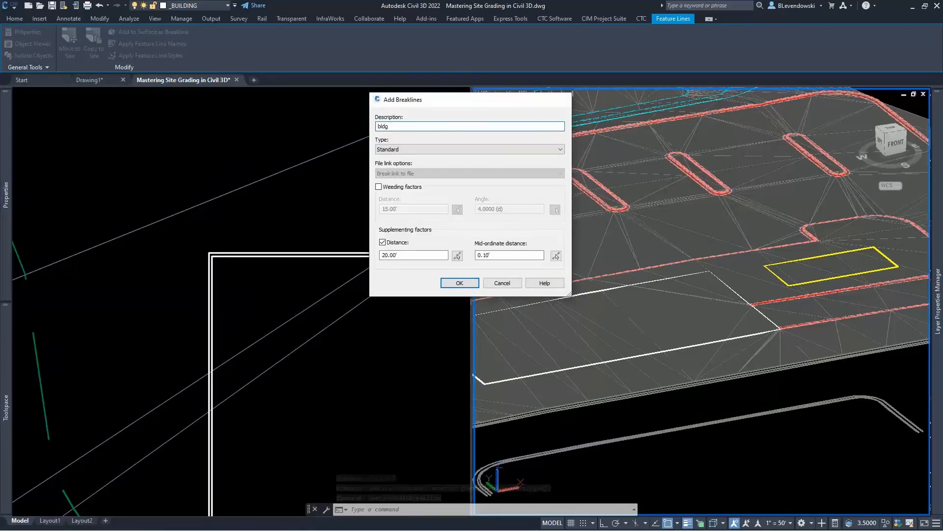
pyautogui.press('Return')
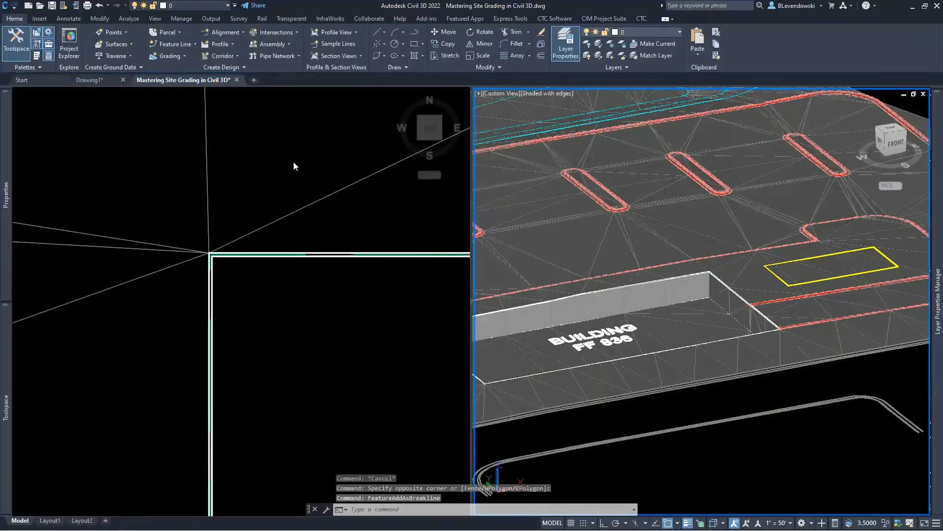
pyautogui.click(786, 383)
pyautogui.press('Escape')
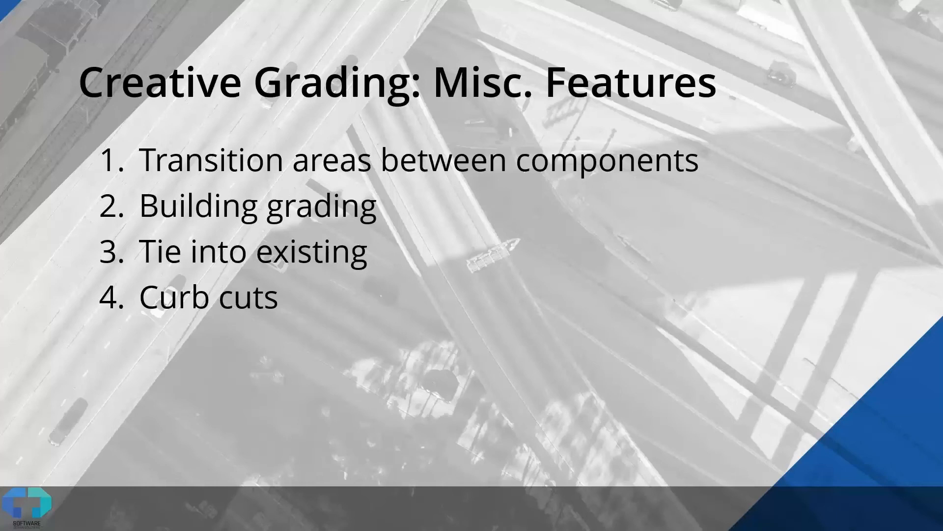
# Step: Switch back to Civil 3D and draw a polyline's first straight segment from the surface's northwest corner at the west road toward the pond's north side
pyautogui.hotkey('alt', 'Tab')
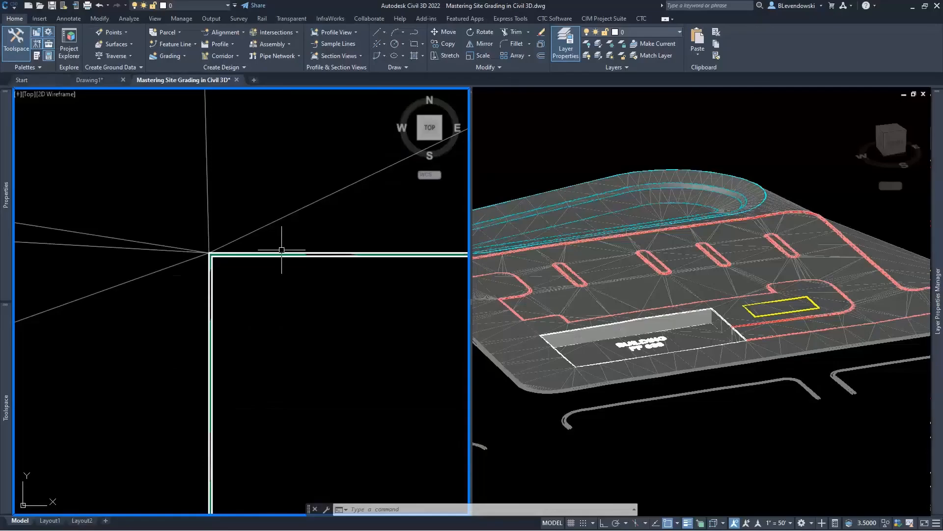
pyautogui.scroll(-6, 259, 331)
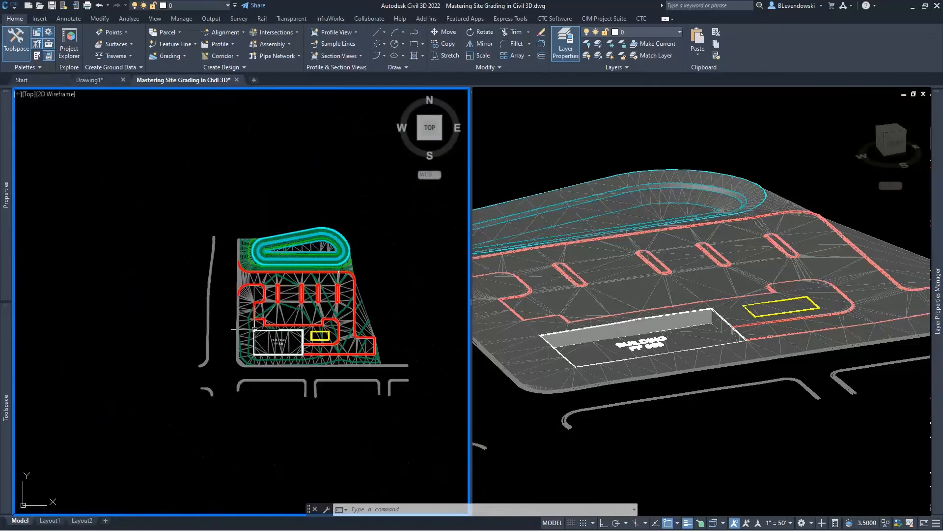
pyautogui.scroll(5, 303, 235)
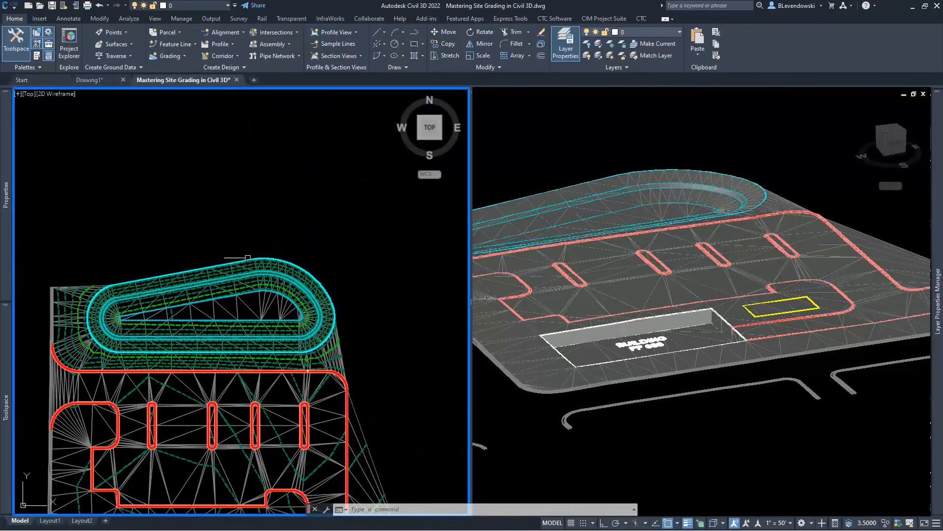
pyautogui.moveTo(311, 322); pyautogui.dragTo(383, 301, button='middle')
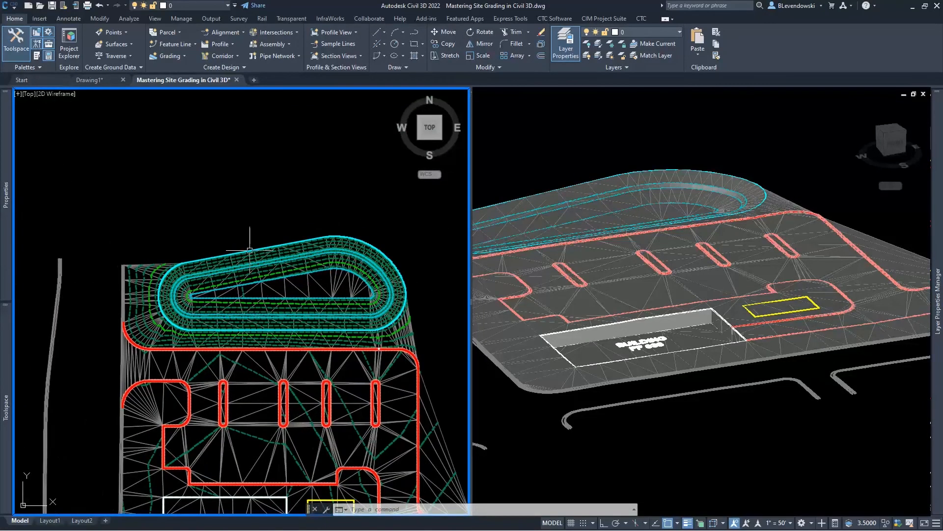
pyautogui.write('pl')
pyautogui.press('Return')
pyautogui.scroll(6, 172, 239)
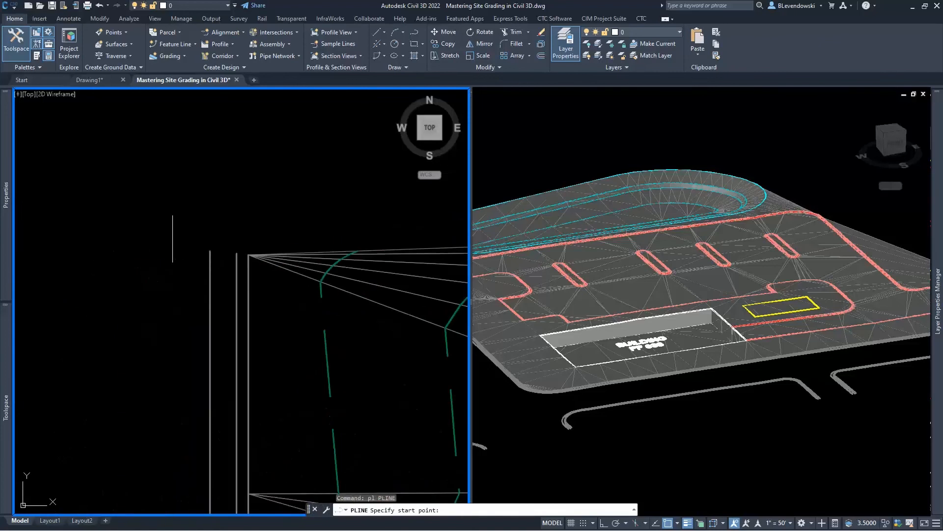
pyautogui.click(248, 255)
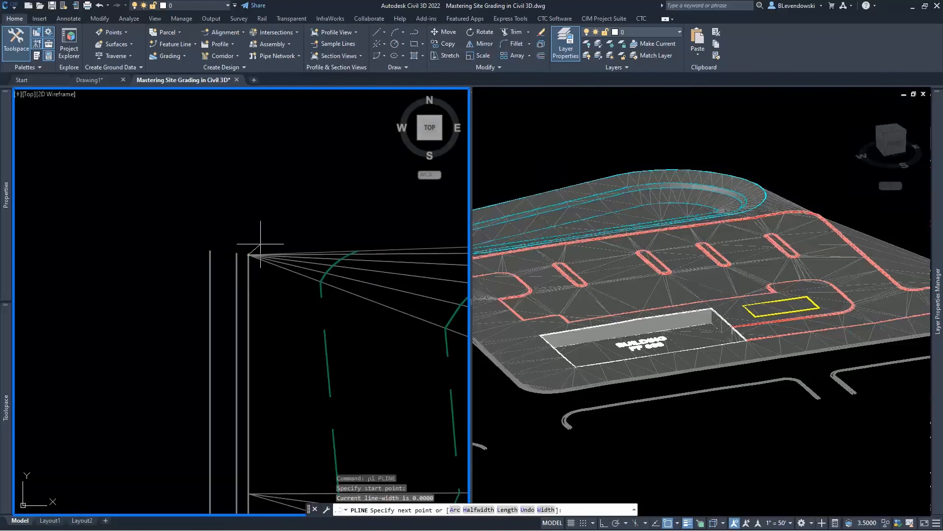
pyautogui.scroll(-5, 249, 255)
pyautogui.moveTo(249, 256); pyautogui.dragTo(67, 304, button='middle')
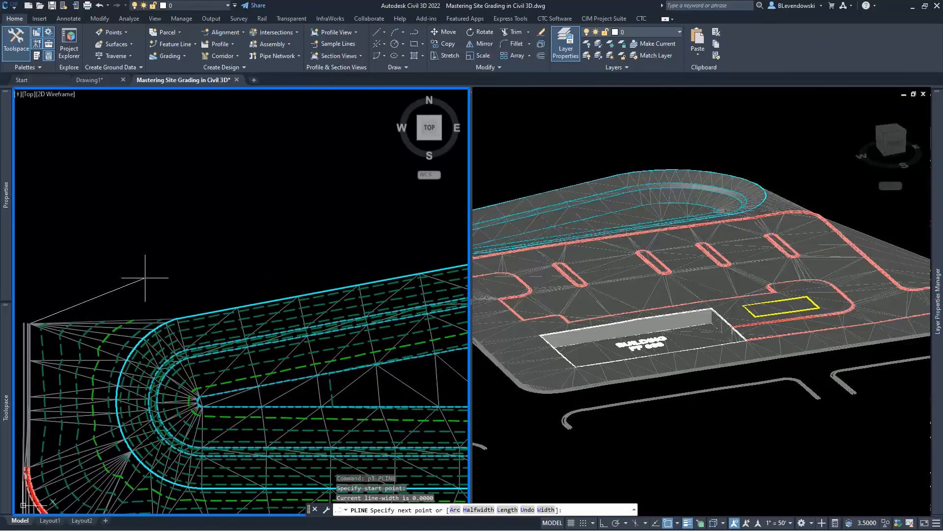
pyautogui.moveTo(162, 275); pyautogui.dragTo(227, 263, button='middle')
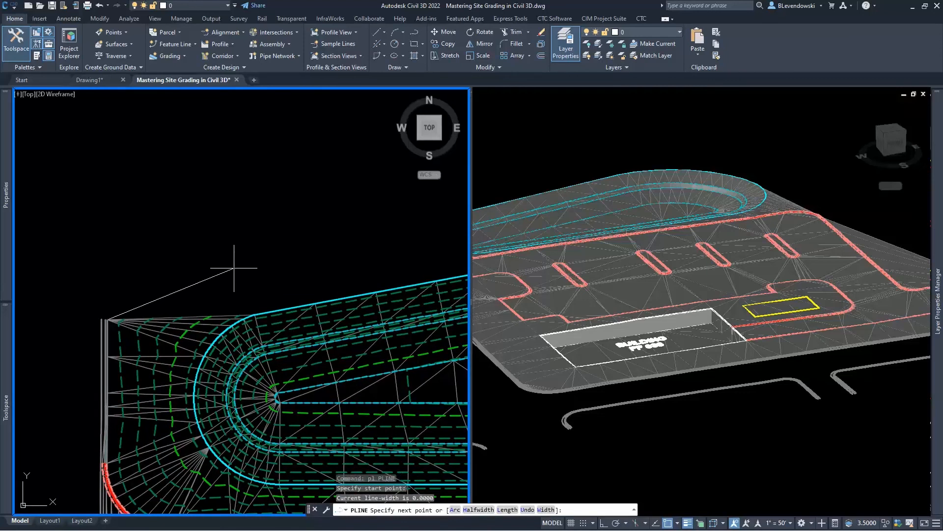
pyautogui.click(196, 276)
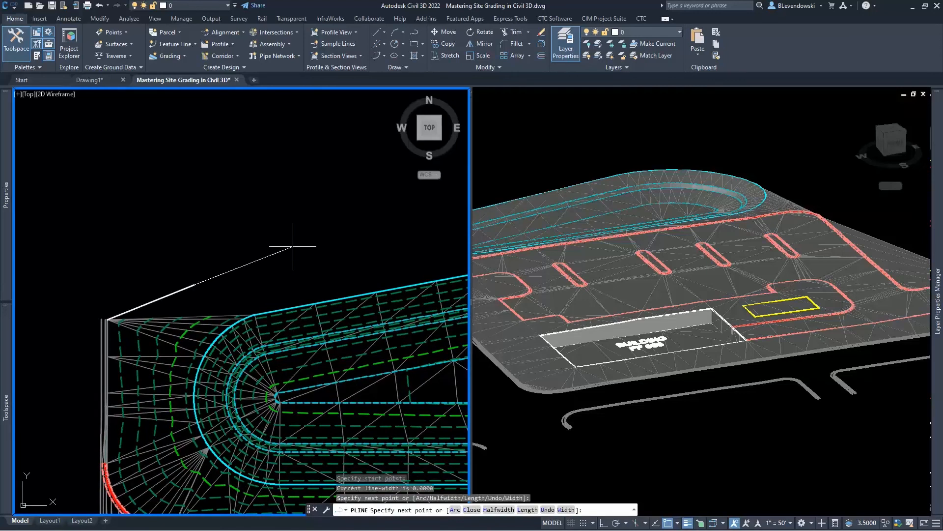
# Step: Continue the polyline with arc segments sweeping around the pond's north and east sides and down past the parking lot's east edge
pyautogui.moveTo(322, 239); pyautogui.dragTo(176, 267, button='middle')
pyautogui.write('a')
pyautogui.press('Return')
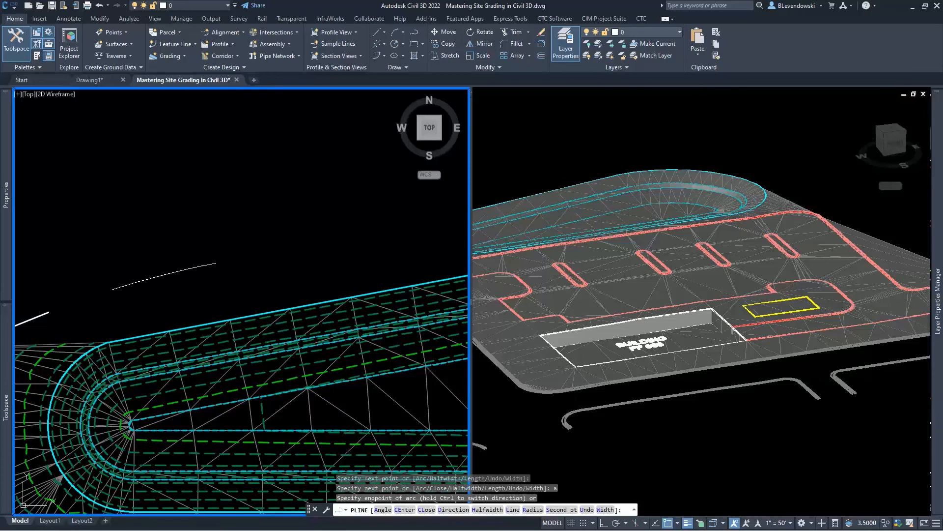
pyautogui.scroll(-4, 273, 253)
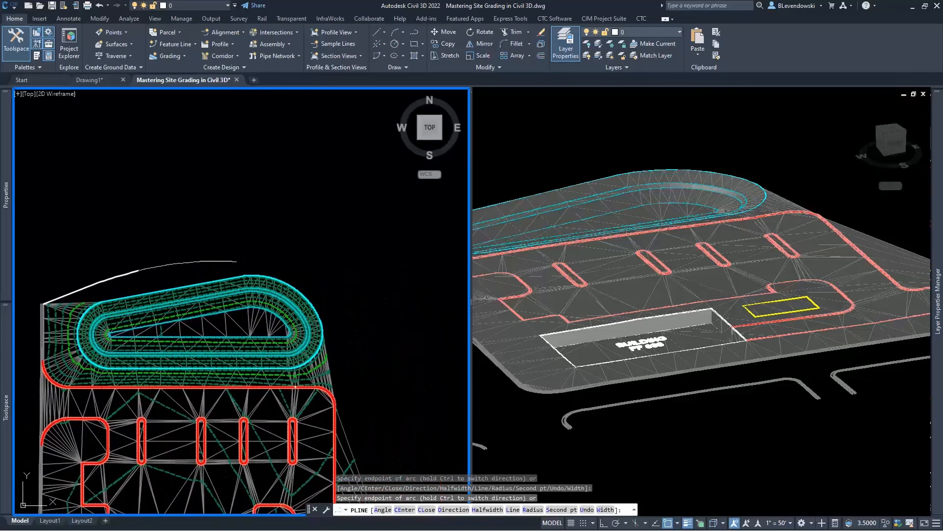
pyautogui.click(284, 267)
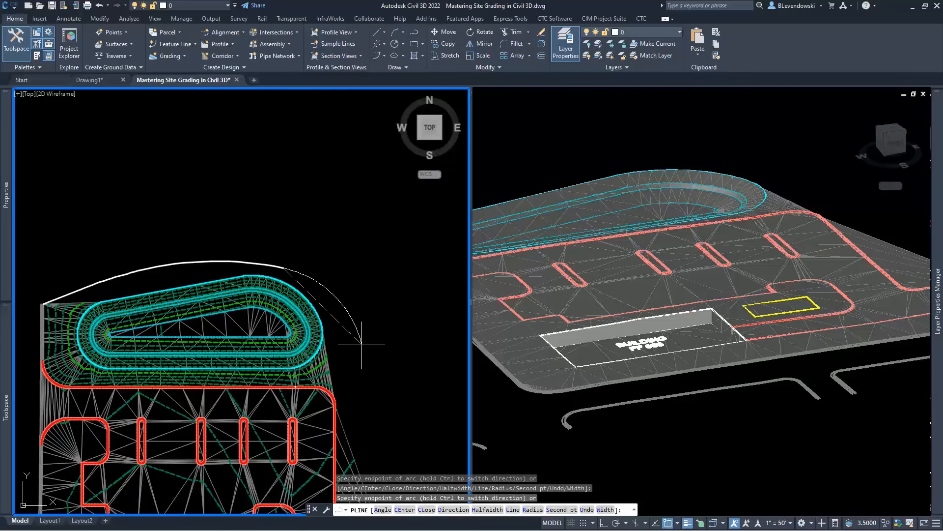
pyautogui.moveTo(376, 398); pyautogui.dragTo(307, 288, button='middle')
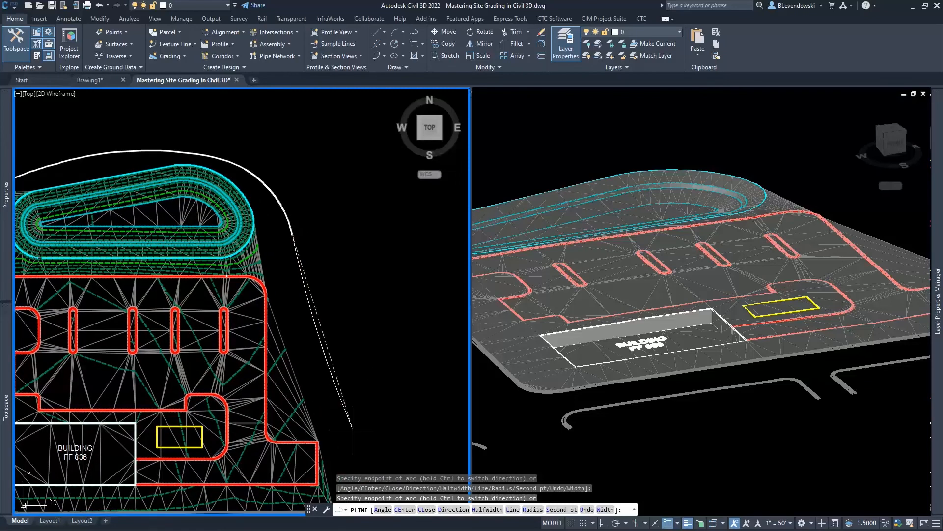
pyautogui.moveTo(346, 437); pyautogui.dragTo(342, 236, button='middle')
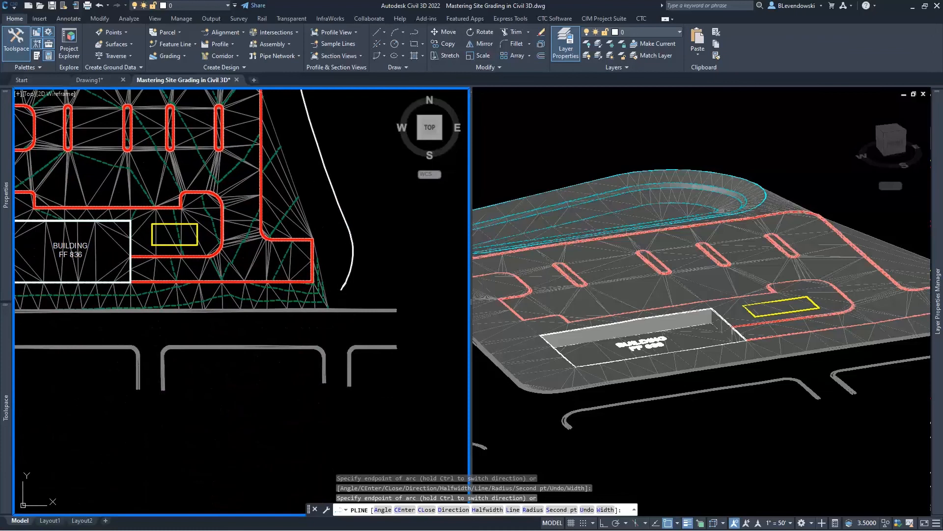
# Step: Finish the polyline with a straight segment ending at the surface's southeast corner on the south road
pyautogui.write('l')
pyautogui.press('Return')
pyautogui.scroll(5, 329, 310)
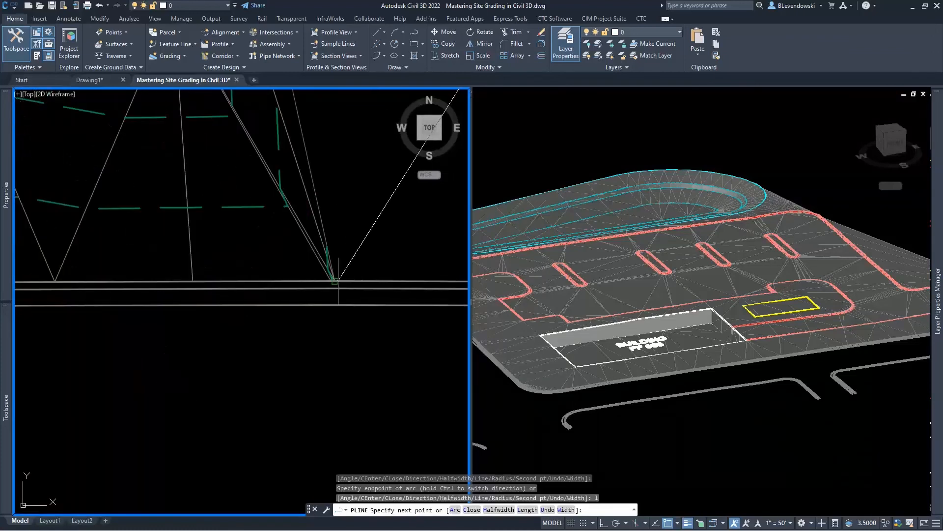
pyautogui.click(338, 281)
pyautogui.scroll(-6, 334, 283)
pyautogui.press('Return')
pyautogui.press('Return')
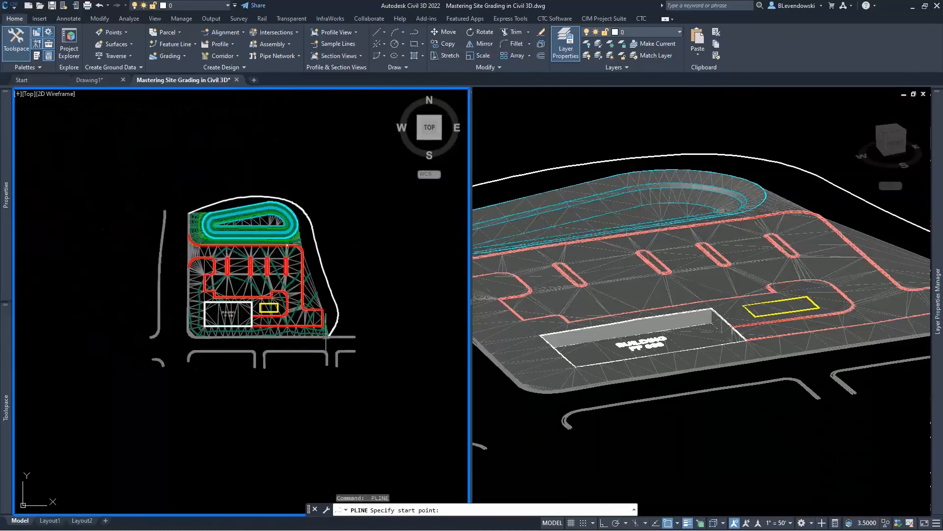
pyautogui.scroll(5, 246, 190)
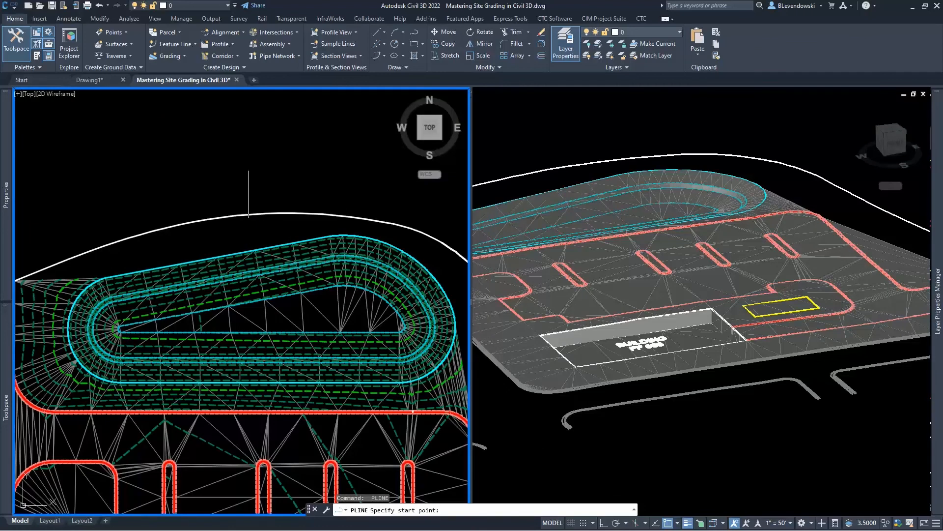
pyautogui.click(251, 189)
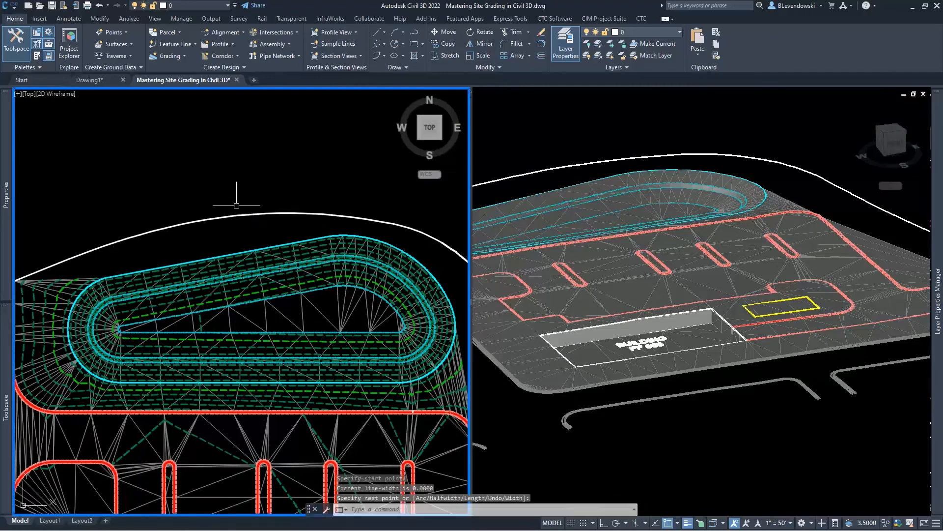
pyautogui.press('Escape')
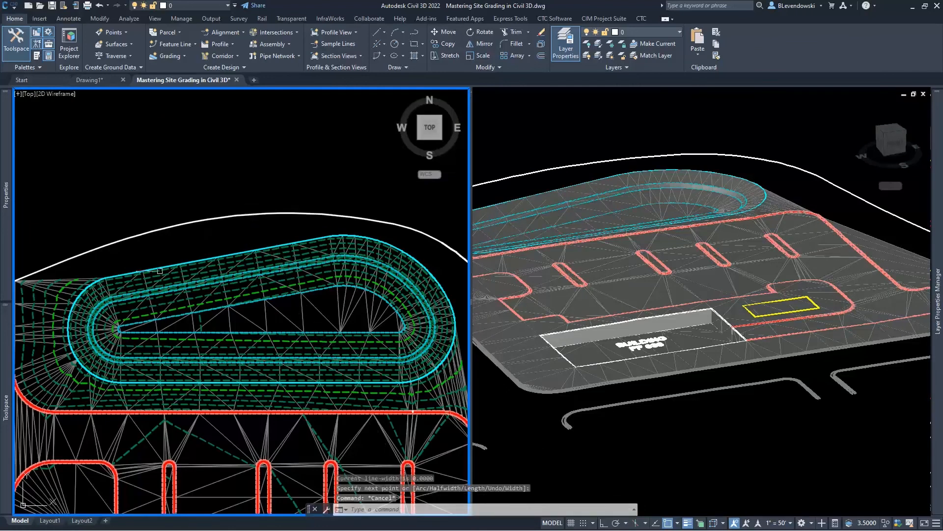
pyautogui.click(178, 226)
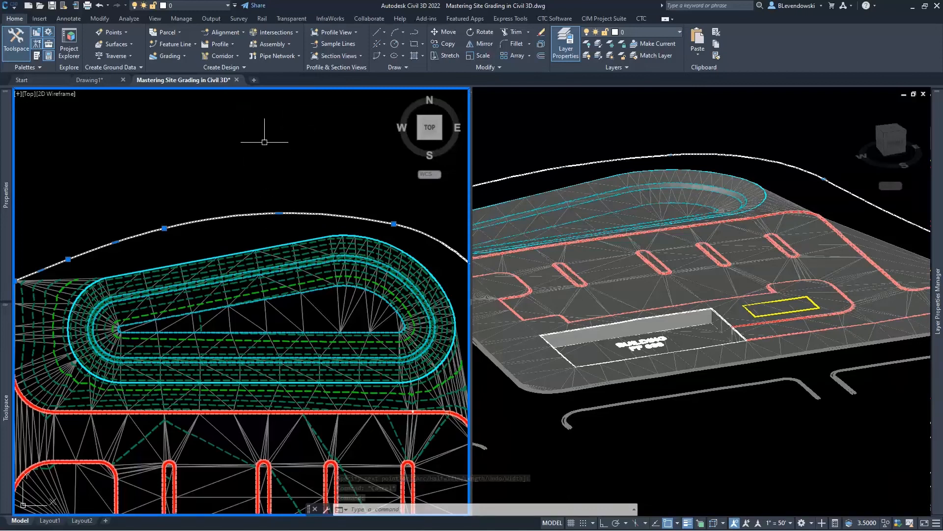
pyautogui.press('Escape')
pyautogui.press('Escape')
pyautogui.press('Escape')
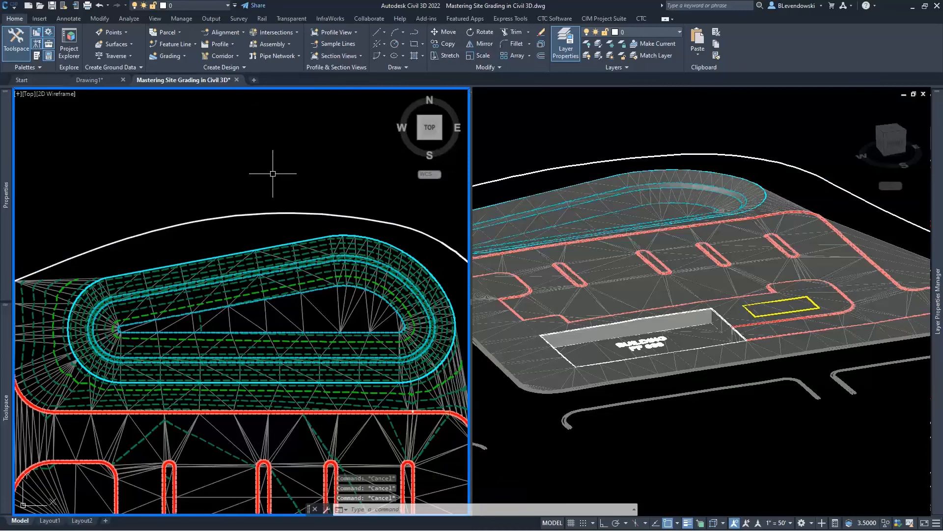
# Step: Convert the outline polyline around the pond and parking lot to a Parent-style feature line on site Primary, erasing the original and assigning elevations
pyautogui.moveTo(273, 174)
pyautogui.moveTo(270, 168); pyautogui.dragTo(285, 154, button='middle')
pyautogui.click(261, 172)
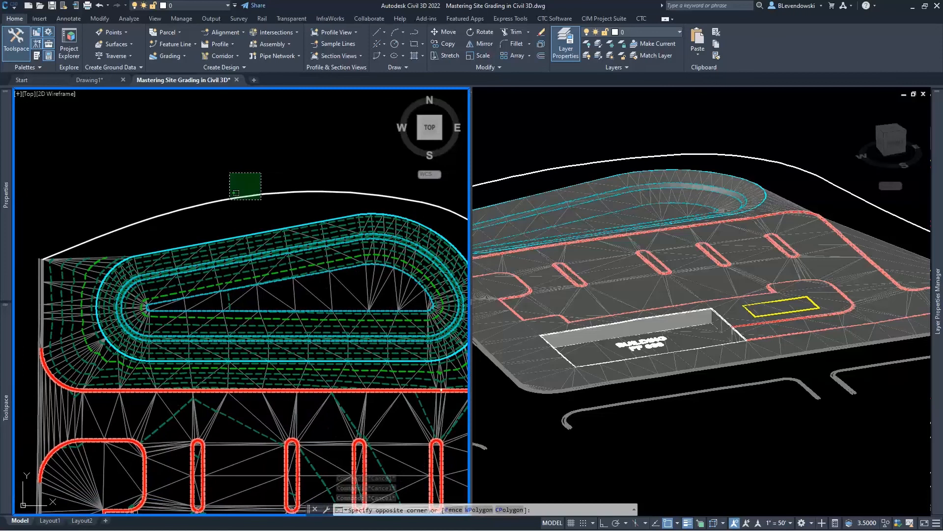
pyautogui.click(211, 205)
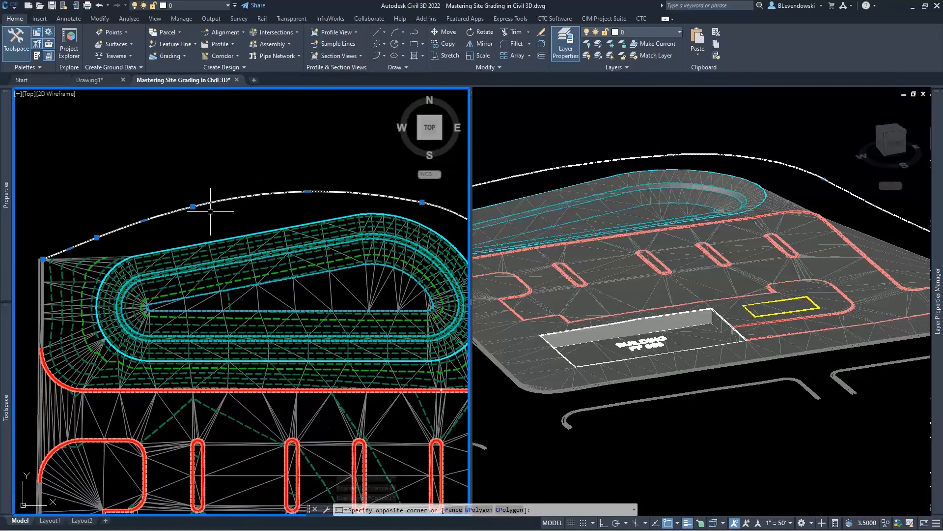
pyautogui.click(175, 45)
pyautogui.click(194, 84)
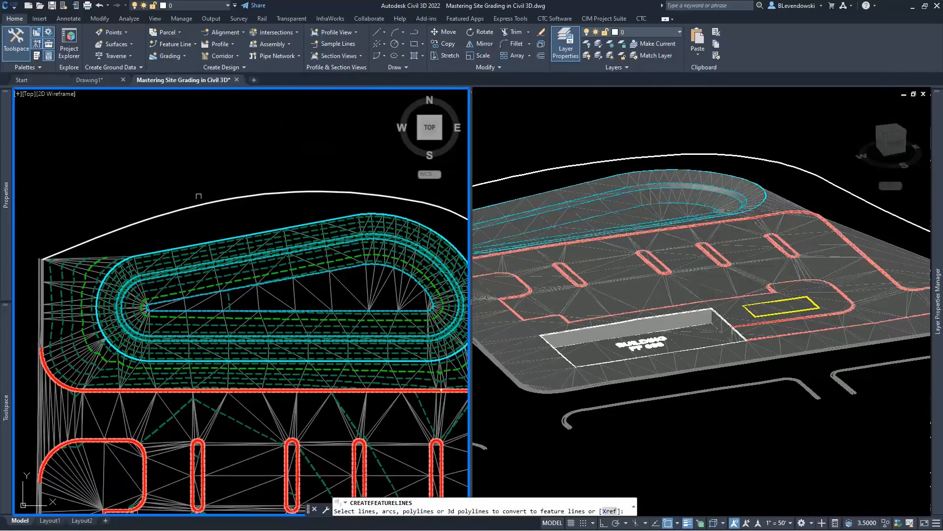
pyautogui.click(185, 208)
pyautogui.press('Return')
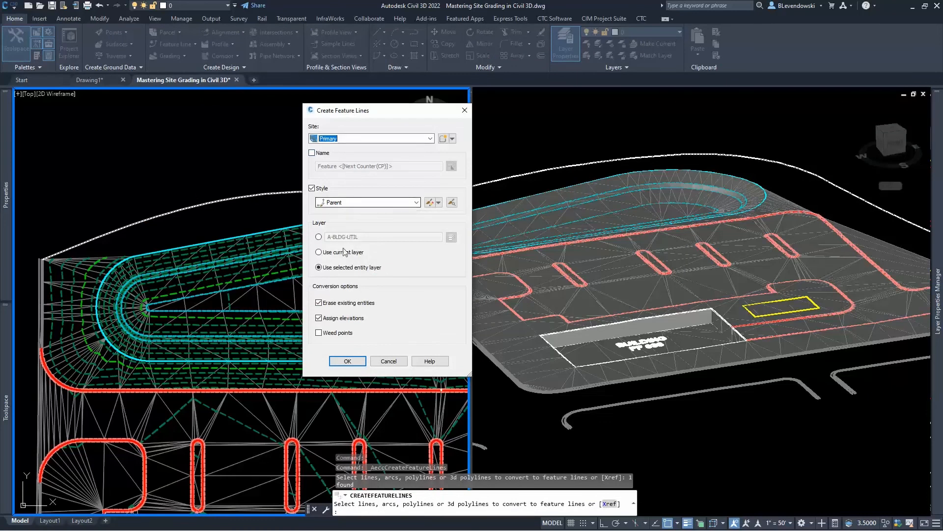
pyautogui.click(357, 365)
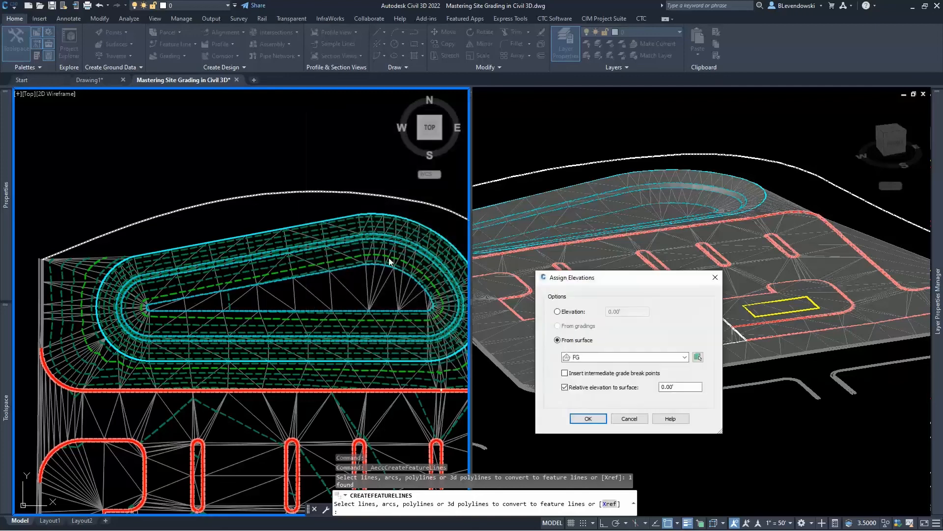
# Step: Assign the feature line's elevations from the Existing surface, with the relative elevation option turned off
pyautogui.click(591, 357)
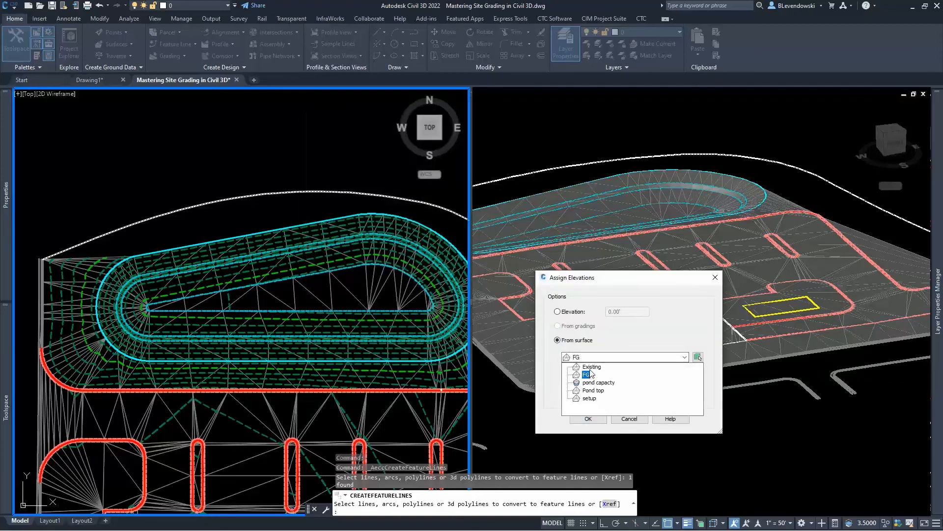
pyautogui.click(591, 369)
pyautogui.click(565, 388)
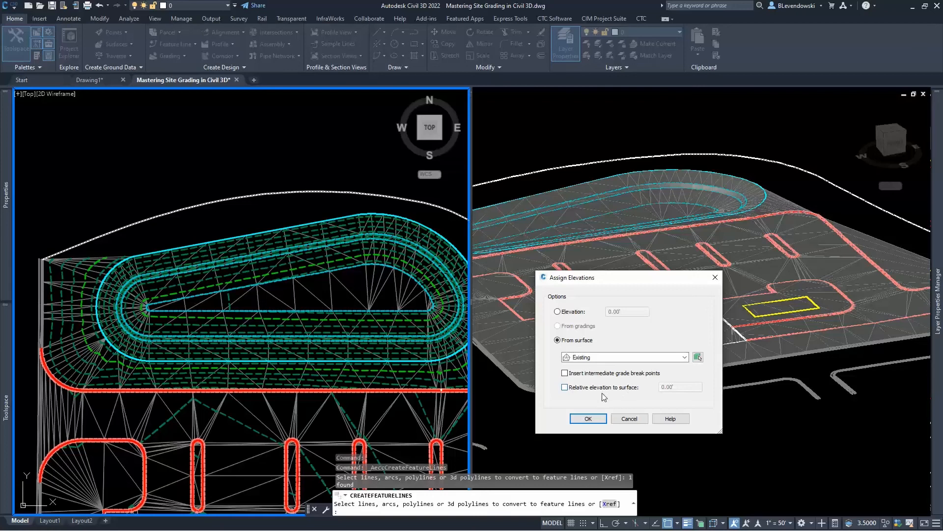
pyautogui.click(589, 418)
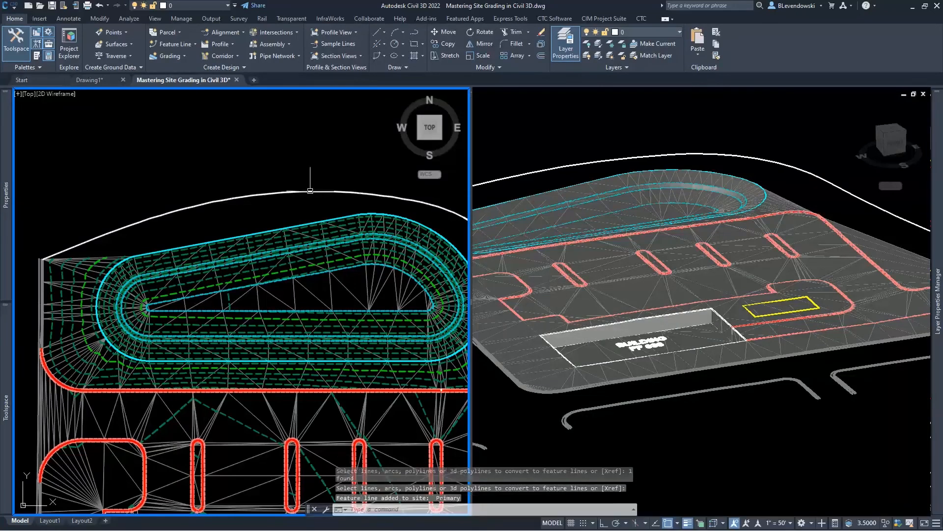
pyautogui.press('Escape')
pyautogui.press('Escape')
# Step: Start Set Grade/Slope between Points on the outline feature line, setting its second vertex near the northwest corner to elevation 836
pyautogui.click(254, 182)
pyautogui.click(225, 221)
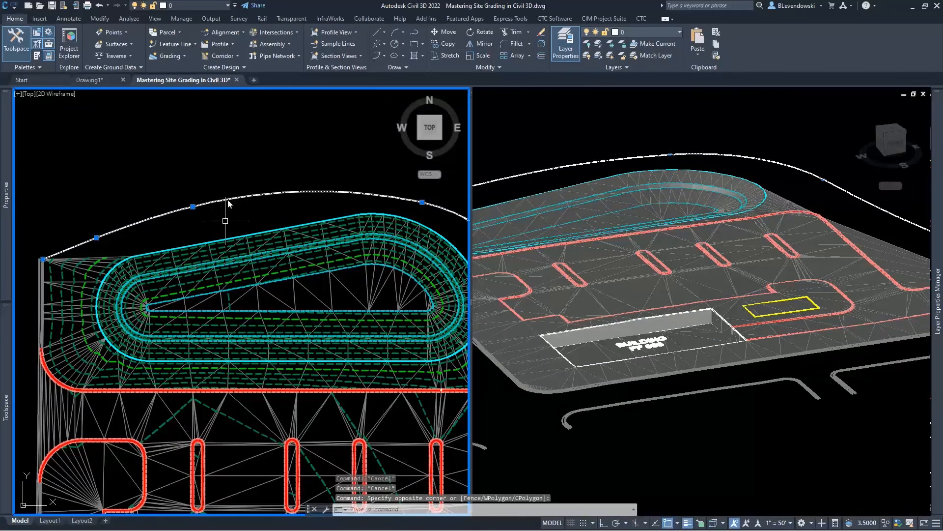
pyautogui.moveTo(306, 185); pyautogui.dragTo(256, 185, button='middle')
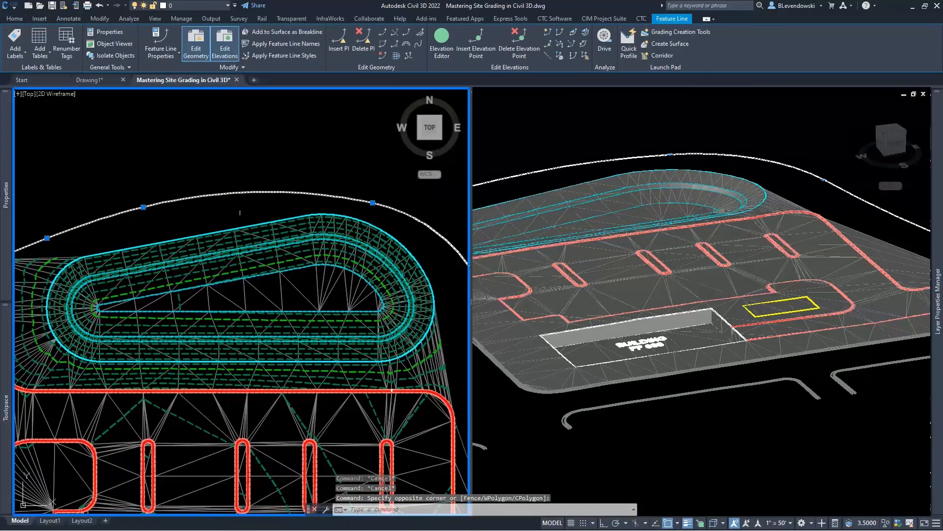
pyautogui.click(573, 34)
pyautogui.scroll(5, 138, 245)
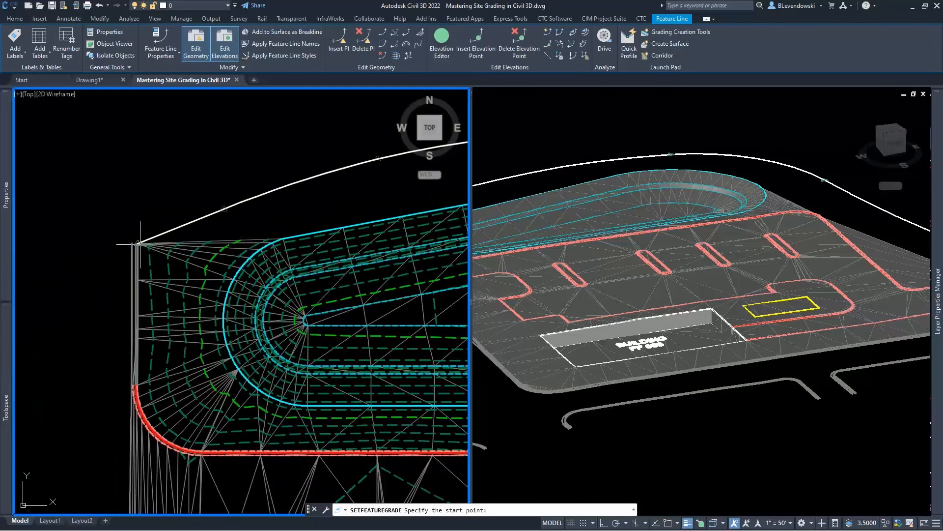
pyautogui.moveTo(222, 227); pyautogui.dragTo(130, 269, button='middle')
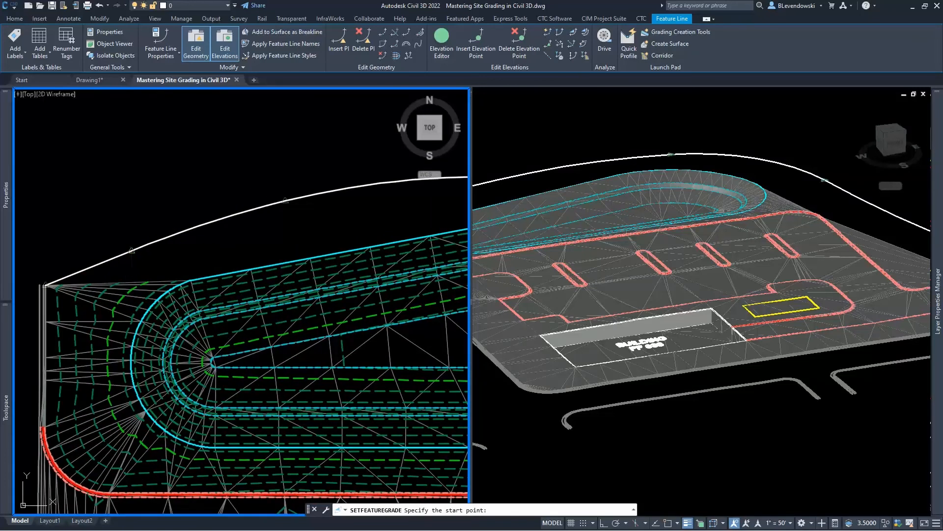
pyautogui.click(131, 249)
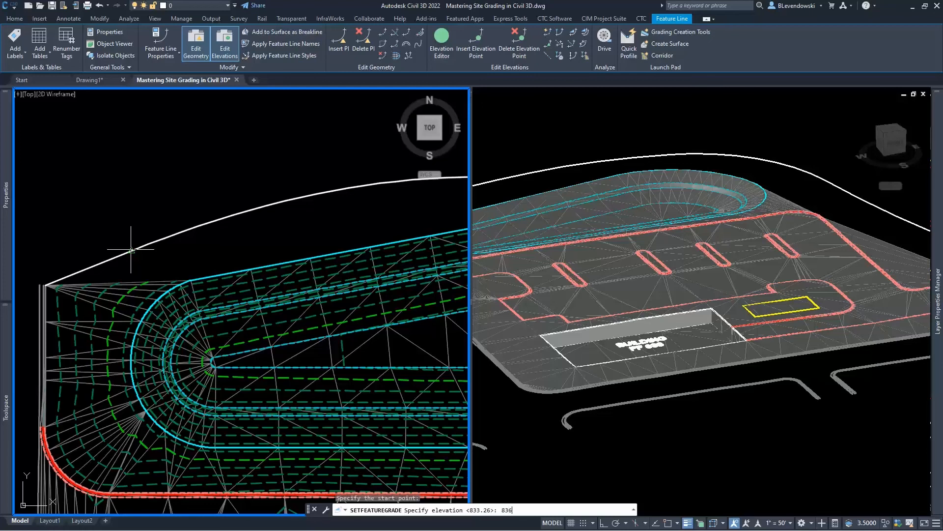
pyautogui.press('Return')
# Step: Set the grade's end point at the vertex east of the parking lot's southeast corner to elevation 838
pyautogui.scroll(-5, 103, 248)
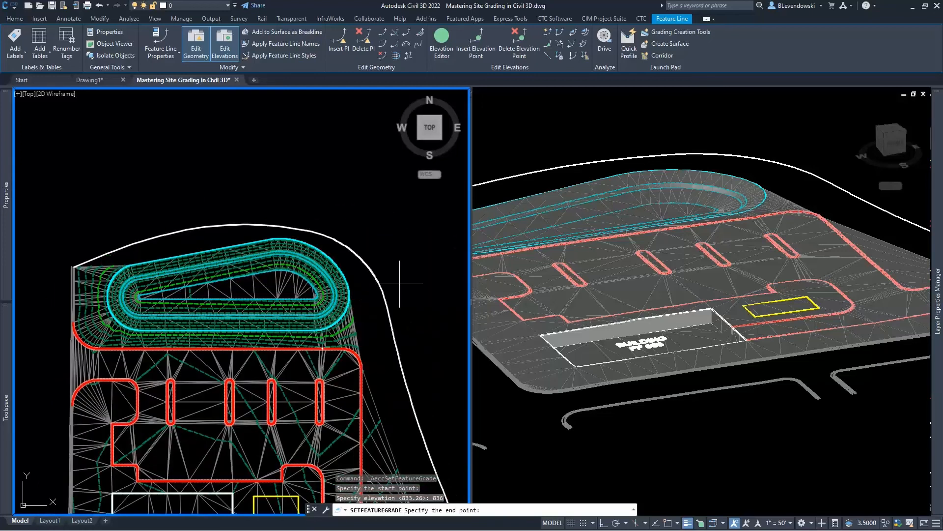
pyautogui.moveTo(399, 284); pyautogui.dragTo(316, 160, button='middle')
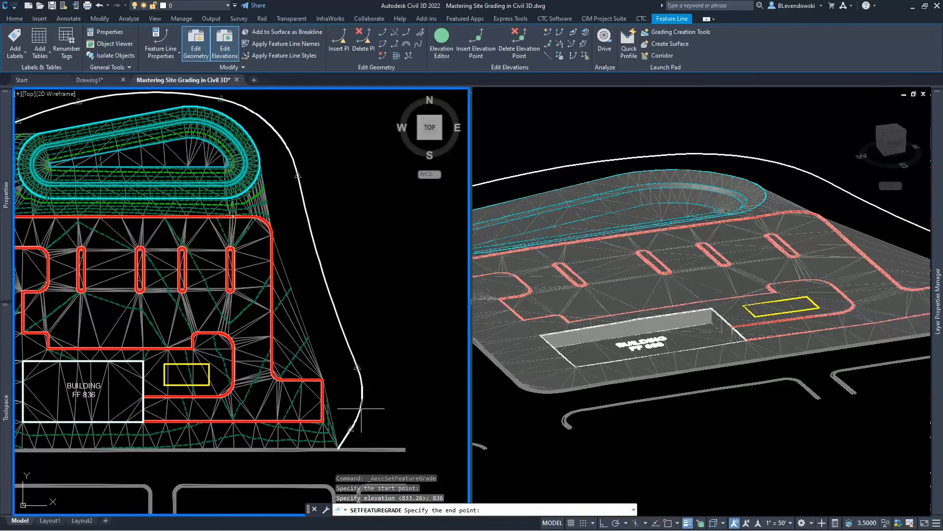
pyautogui.click(357, 368)
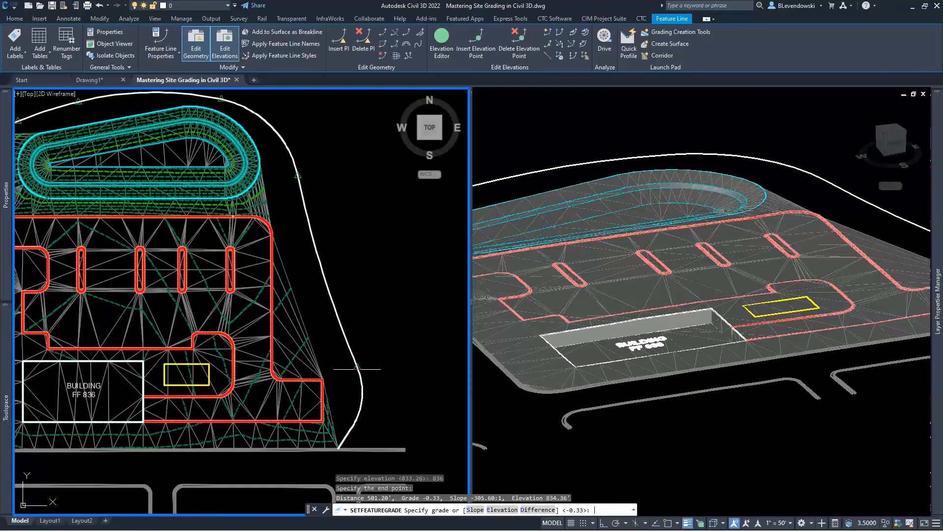
pyautogui.write('e')
pyautogui.press('Return')
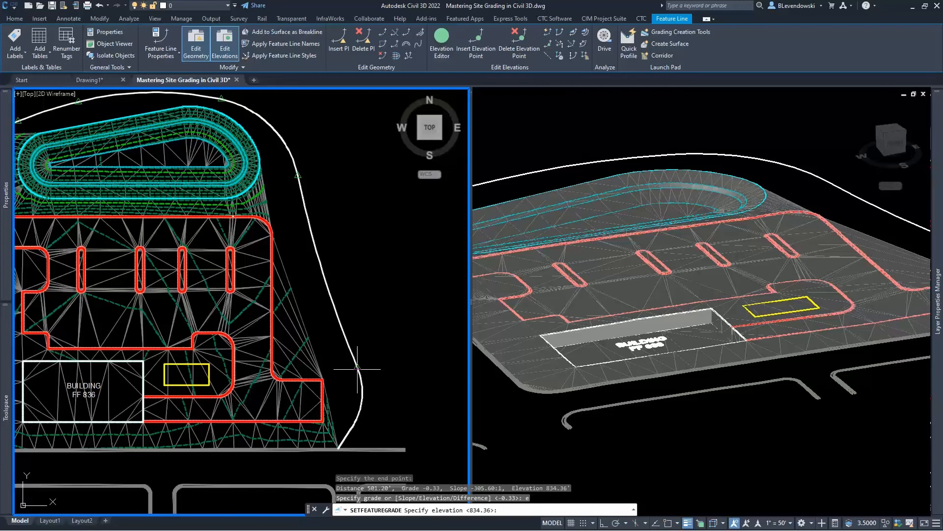
pyautogui.write('838')
pyautogui.press('Return')
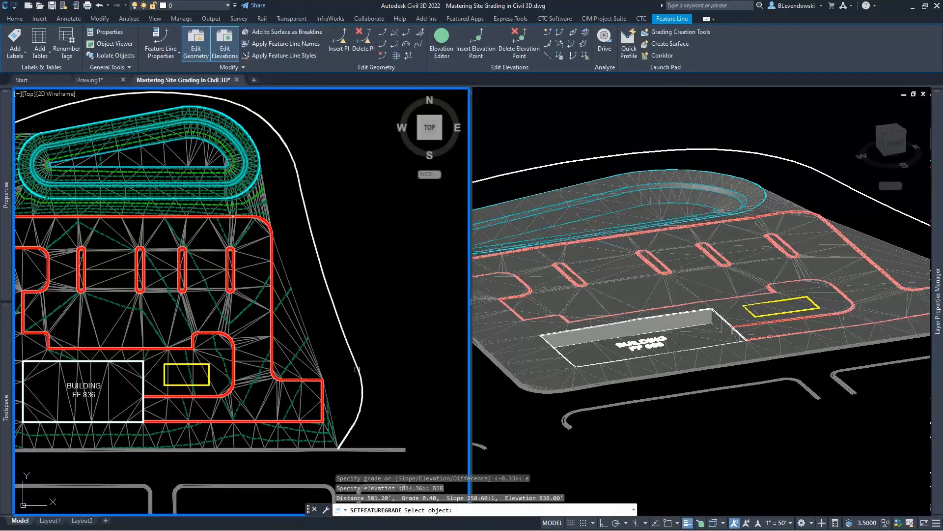
pyautogui.press('Return')
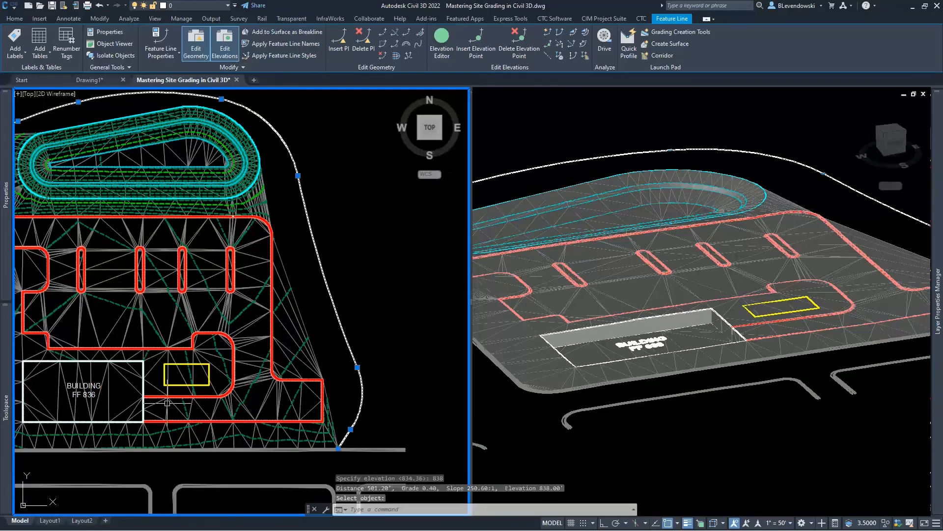
pyautogui.scroll(-3, 304, 235)
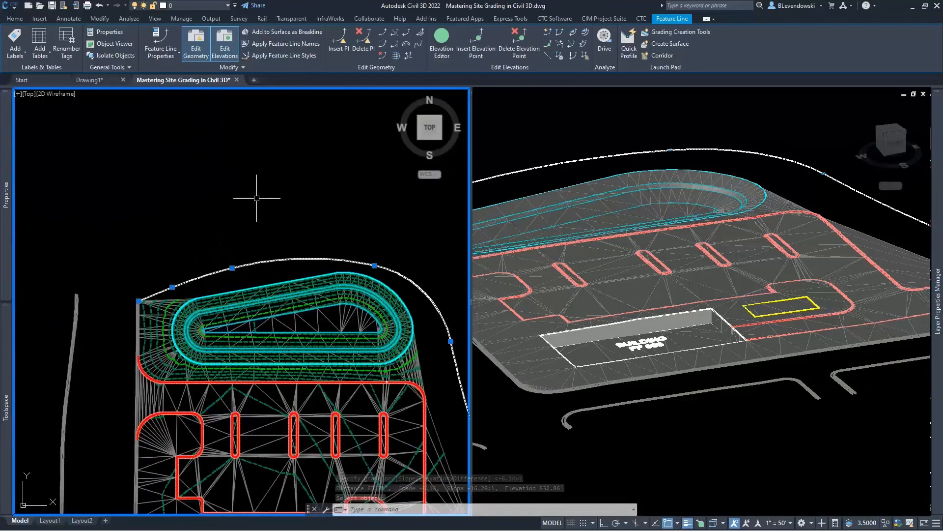
pyautogui.moveTo(304, 235); pyautogui.dragTo(223, 214, button='middle')
pyautogui.press('Escape')
pyautogui.press('Escape')
pyautogui.press('Escape')
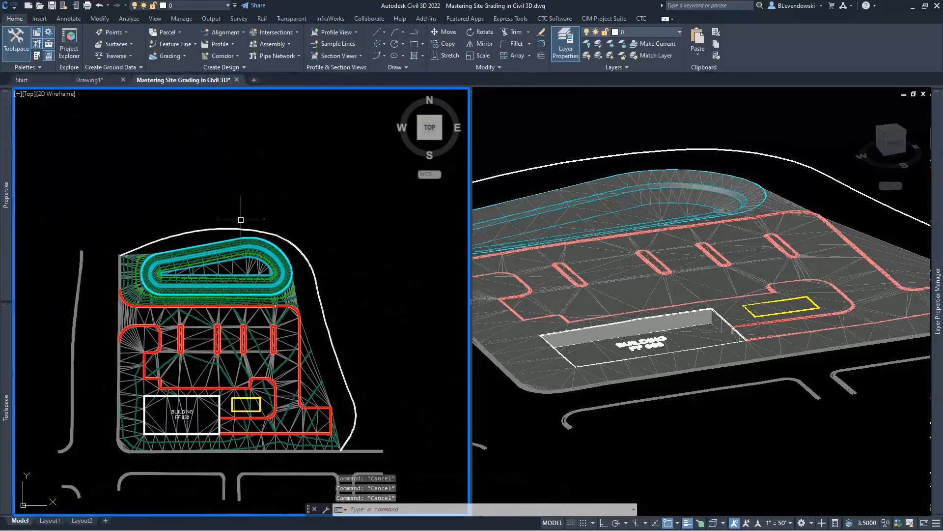
pyautogui.click(178, 55)
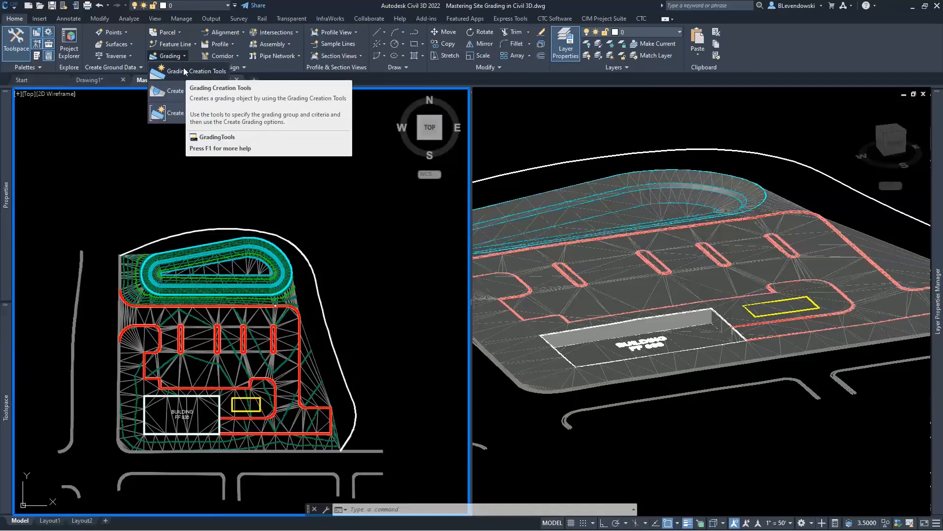
pyautogui.press('Escape')
pyautogui.press('Escape')
pyautogui.press('Escape')
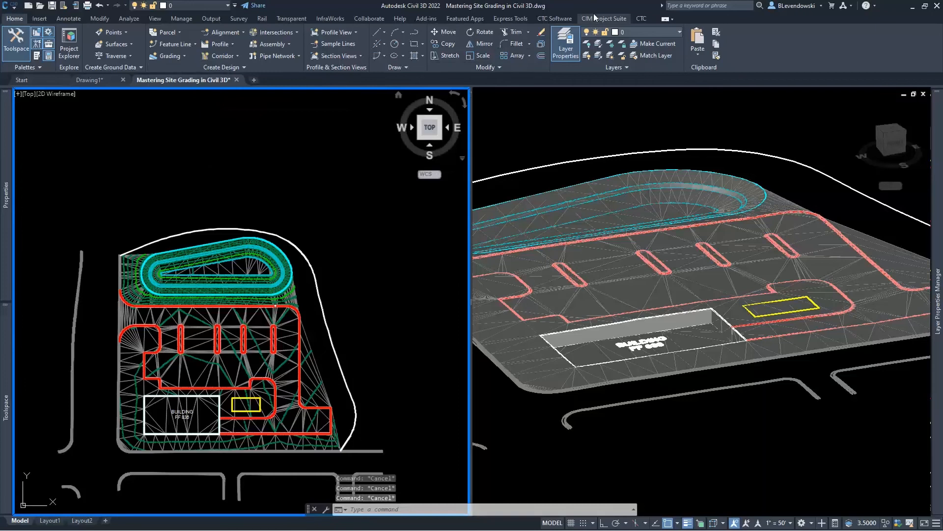
# Step: Edit the Daylight Existing family in Auto Grader and select the outline feature line around the pond and parking lot as its parent
pyautogui.click(594, 18)
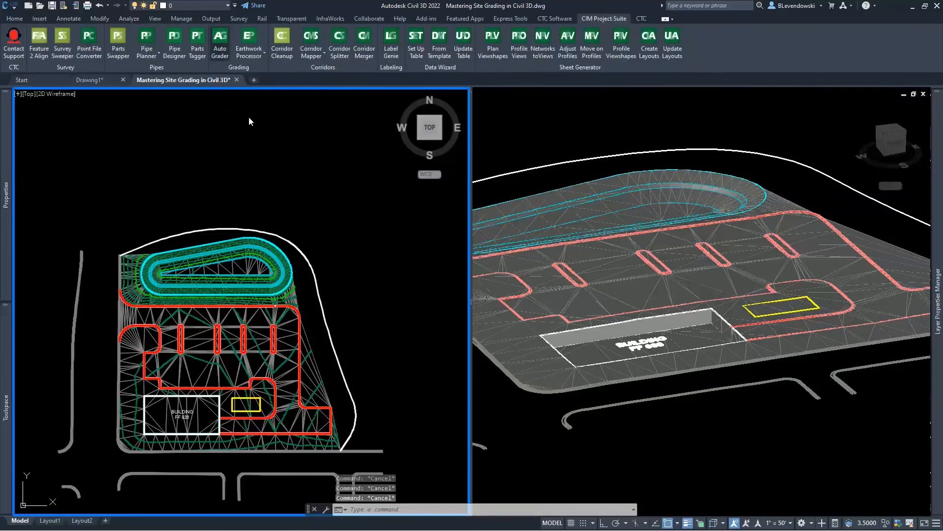
pyautogui.click(220, 42)
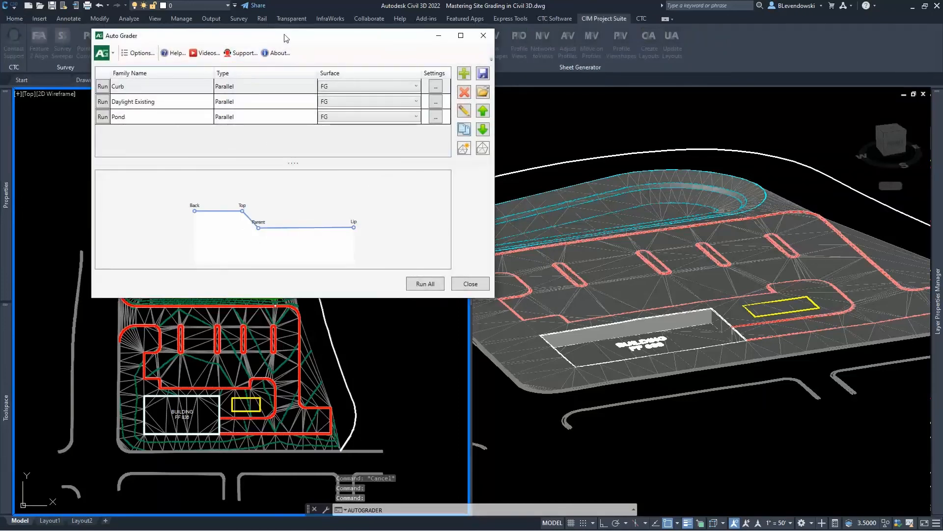
pyautogui.moveTo(286, 38); pyautogui.dragTo(557, 35)
pyautogui.doubleClick(417, 97)
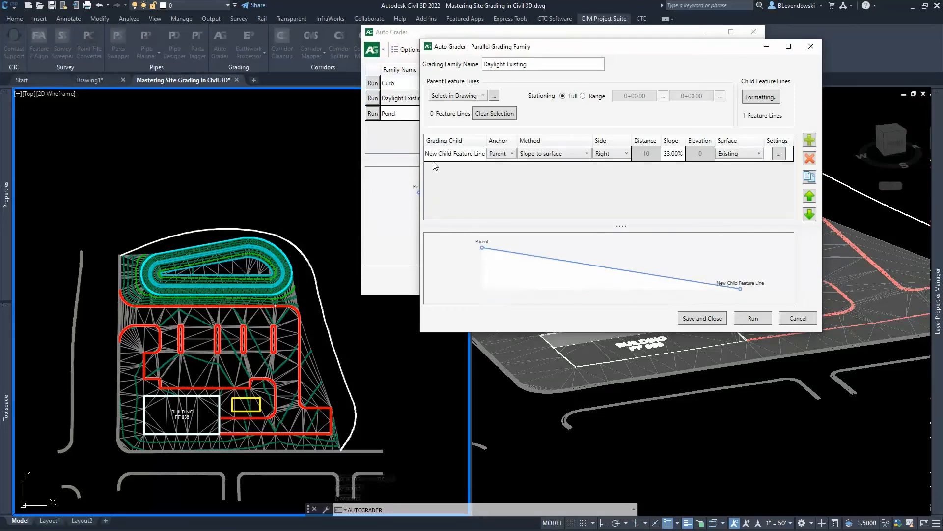
pyautogui.moveTo(541, 63); pyautogui.dragTo(453, 73)
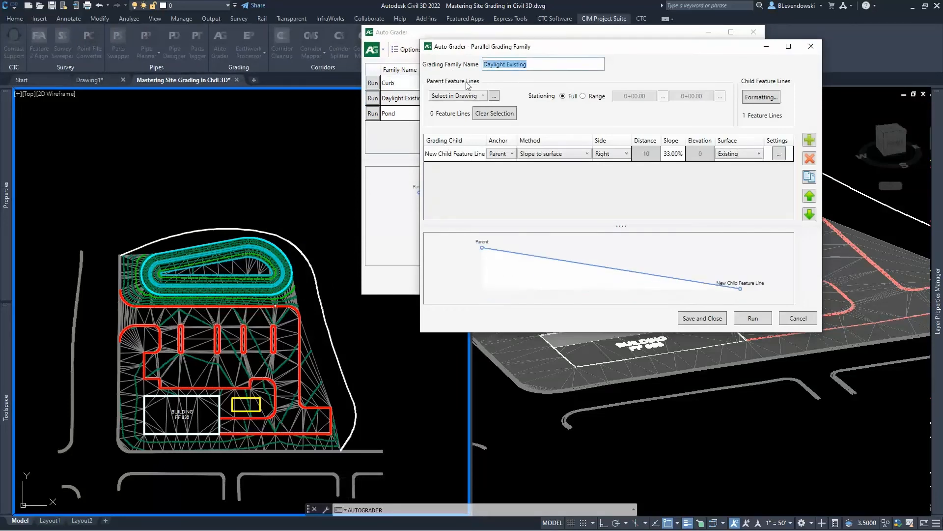
pyautogui.click(494, 96)
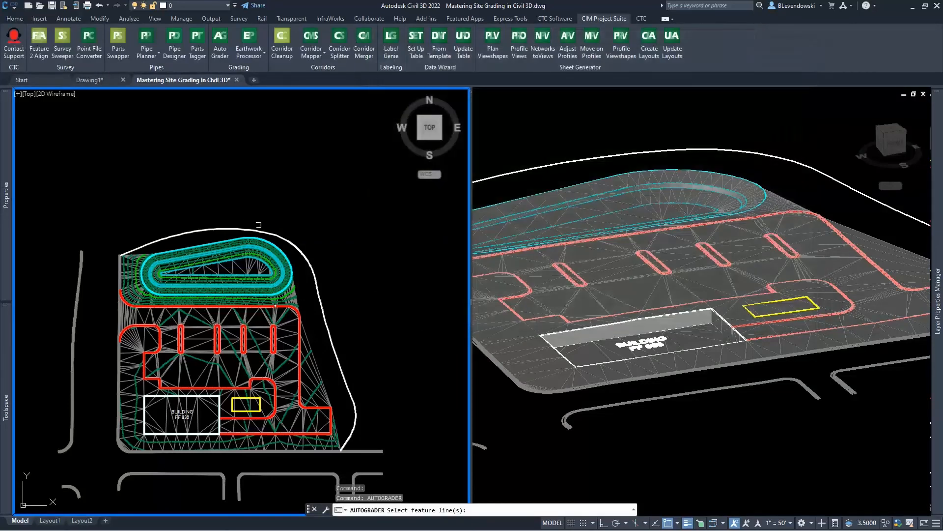
pyautogui.click(248, 230)
pyautogui.press('Return')
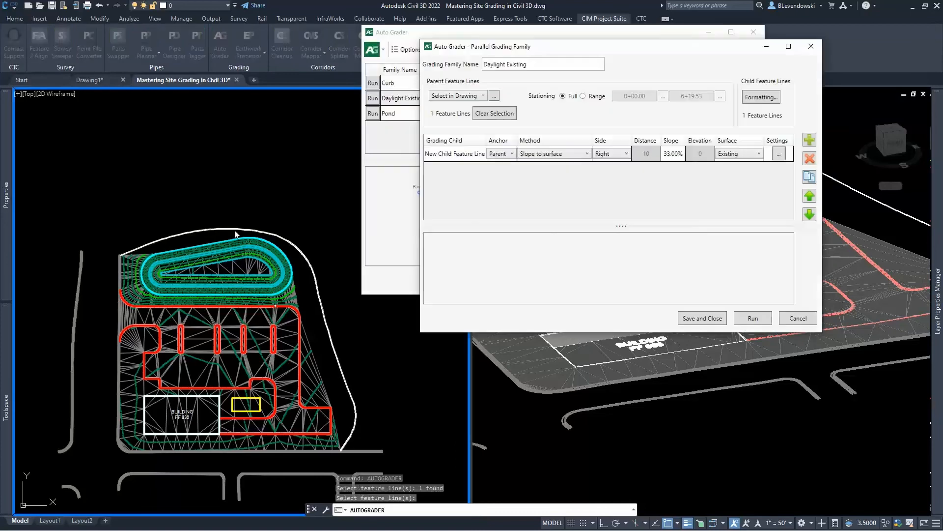
# Step: Set the daylight child feature line's side to Left, save the Daylight Existing family and run it on the FG surface
pyautogui.click(469, 155)
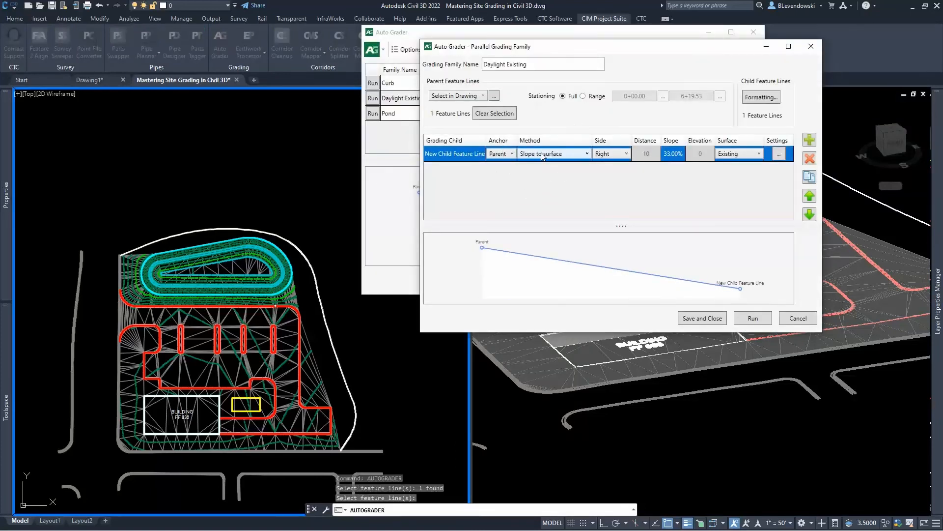
pyautogui.click(610, 154)
pyautogui.click(604, 175)
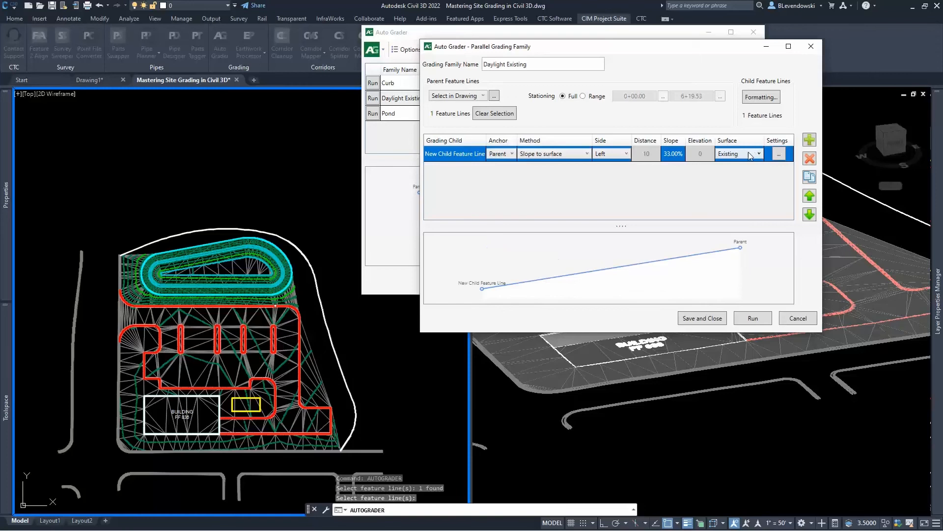
pyautogui.click(696, 324)
pyautogui.click(373, 98)
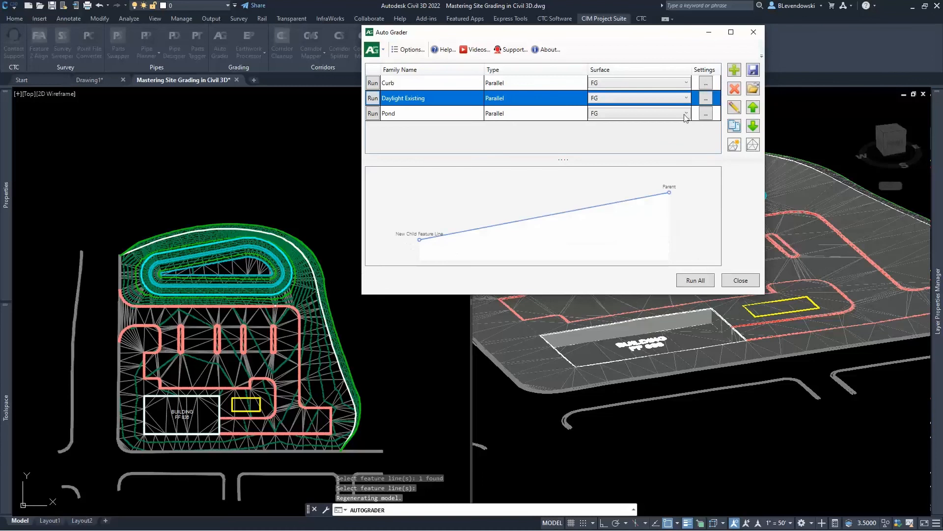
pyautogui.click(741, 280)
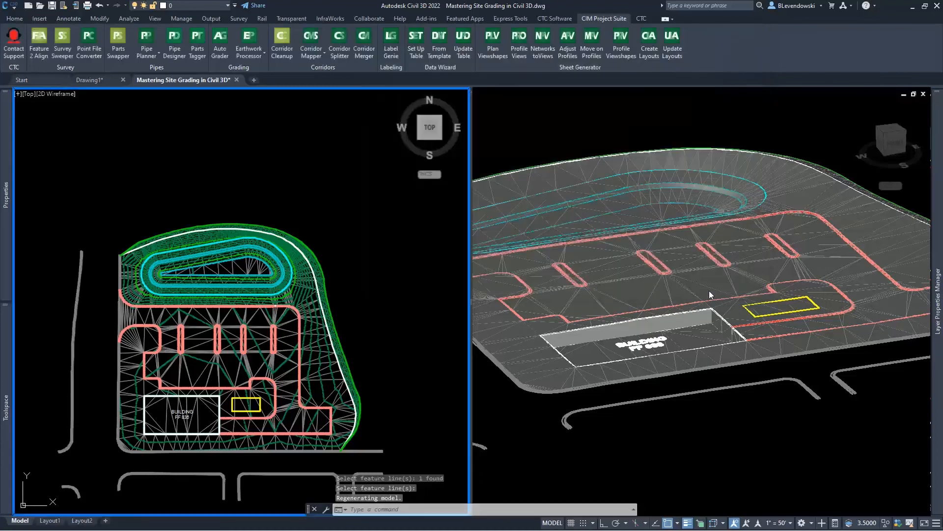
# Step: Examine in 3D the daylight slope along the site's east edge and around the pond
pyautogui.click(651, 394)
pyautogui.keyDown('shift'); pyautogui.moveTo(698, 334); pyautogui.dragTo(526, 322, button='middle'); pyautogui.keyUp('shift')
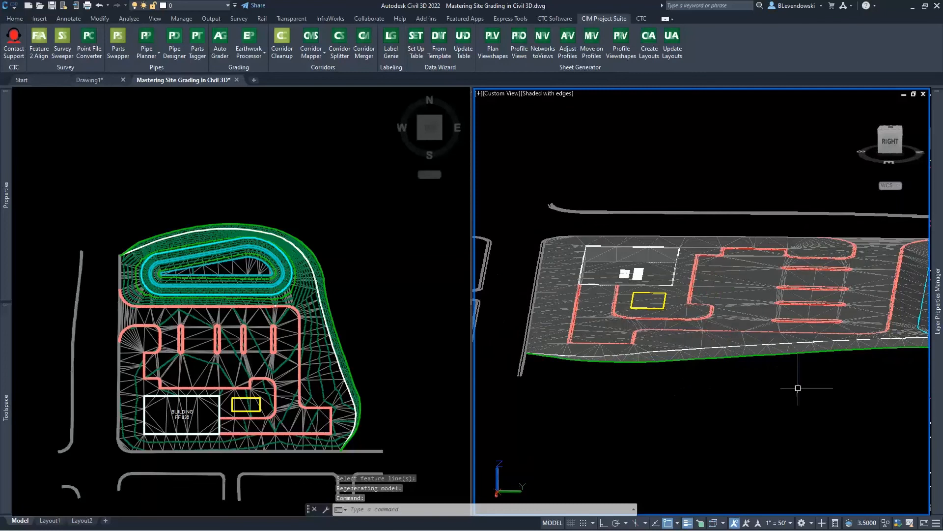
pyautogui.moveTo(801, 386); pyautogui.dragTo(599, 397, button='middle')
pyautogui.scroll(3, 786, 314)
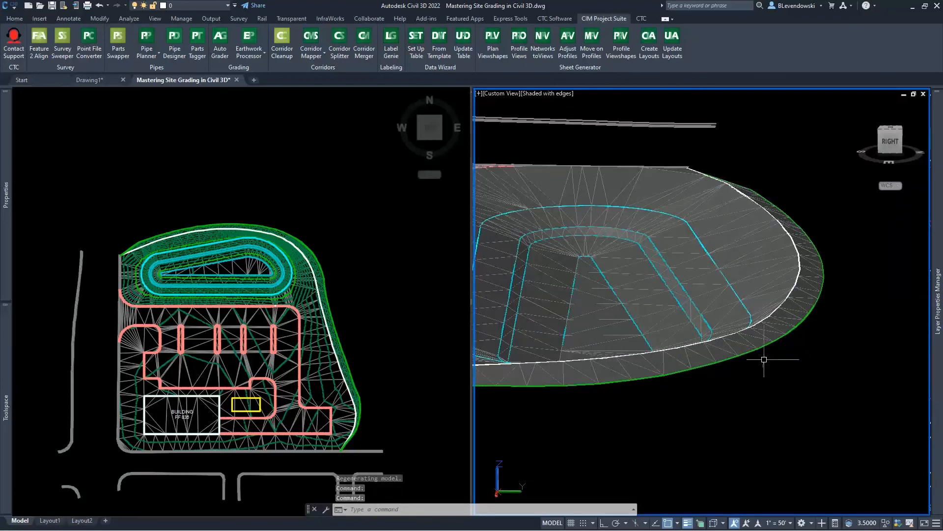
pyautogui.click(360, 258)
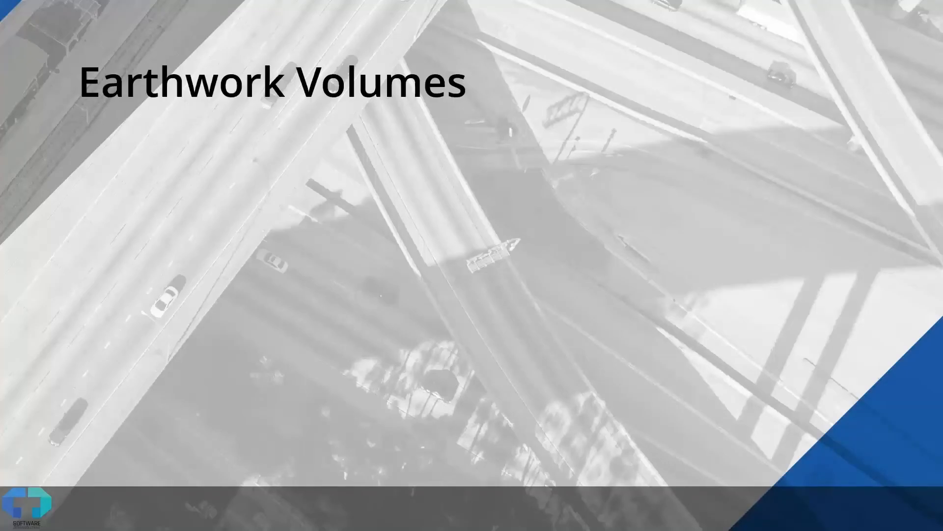
pyautogui.press('Right')
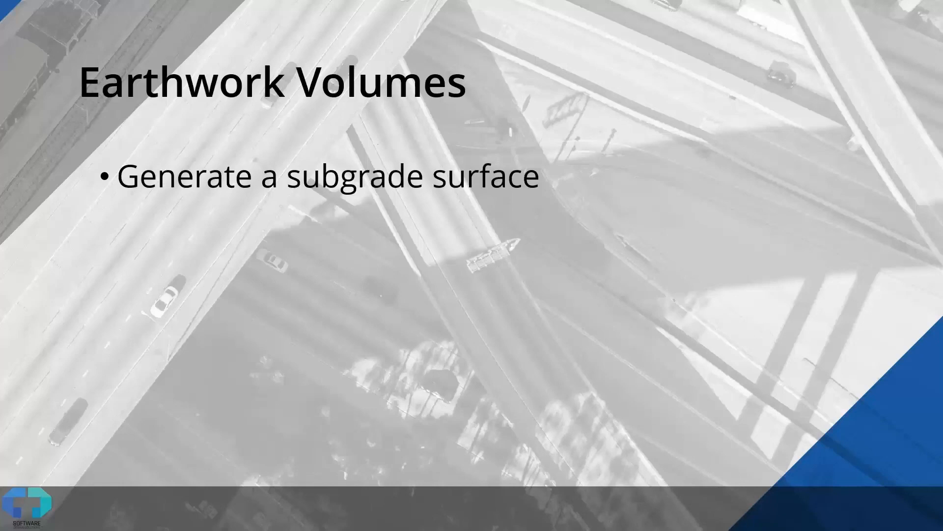
pyautogui.press('Right')
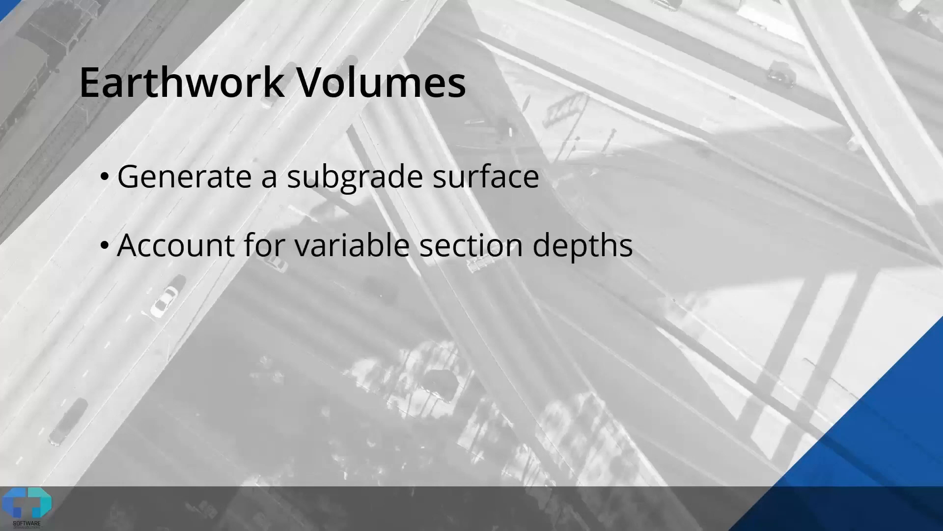
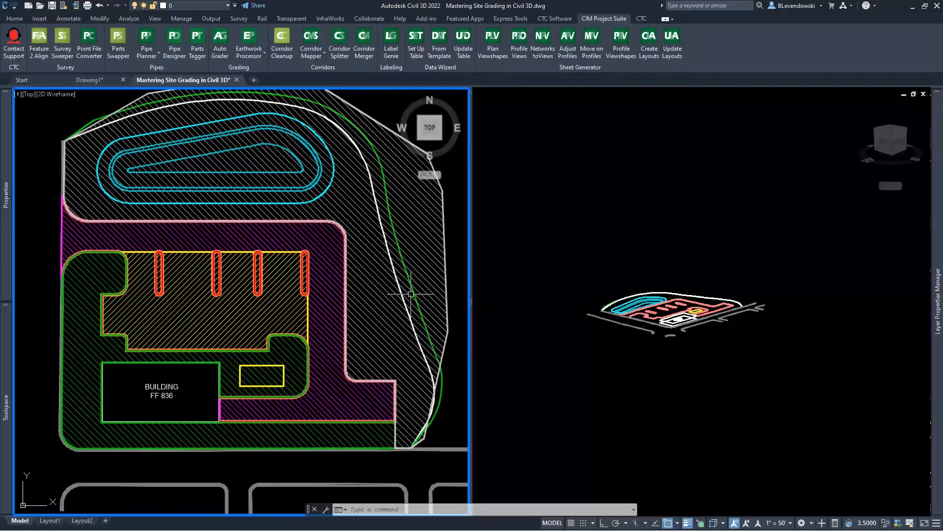
# Step: With object snap off, stretch the vertex on the east side of the _ERWK COMMON boundary polyline inward to the green daylight line
pyautogui.moveTo(436, 253); pyautogui.dragTo(381, 311, button='middle')
pyautogui.scroll(2, 382, 261)
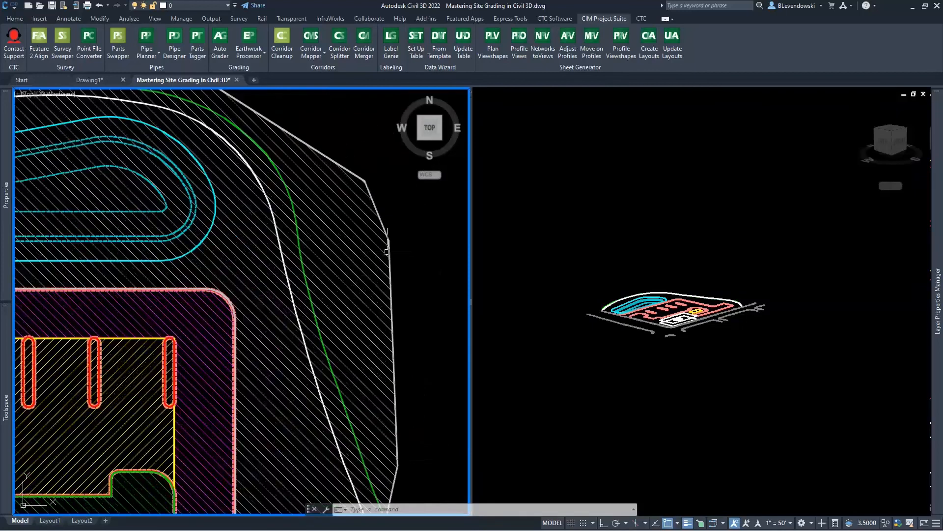
pyautogui.click(388, 242)
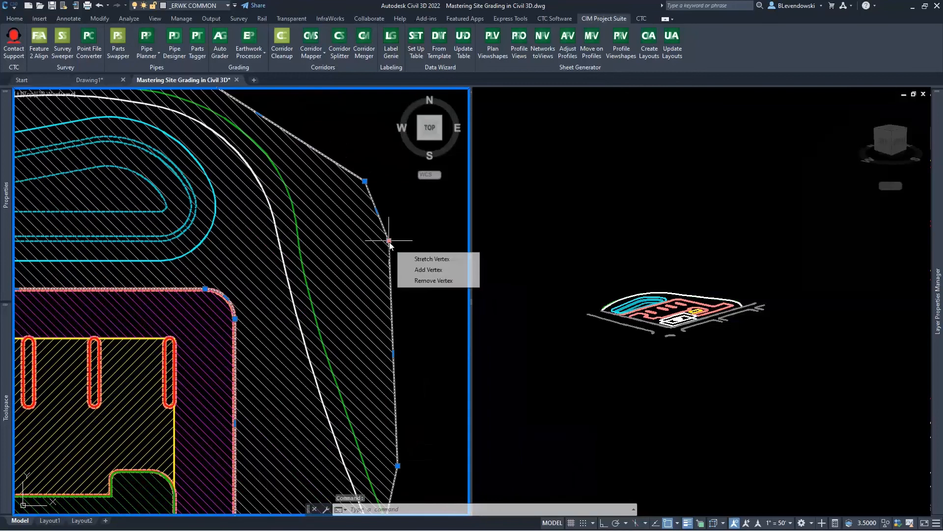
pyautogui.click(388, 240)
pyautogui.press('F3')
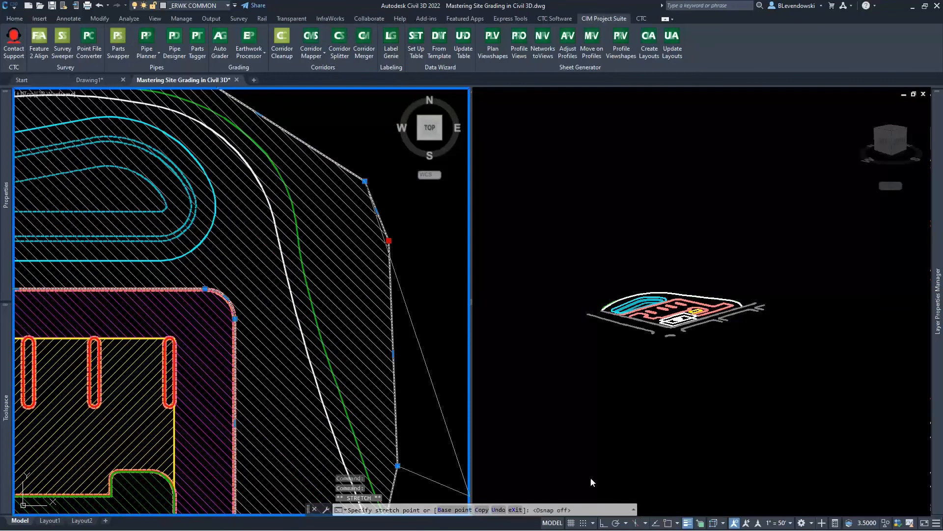
pyautogui.click(313, 291)
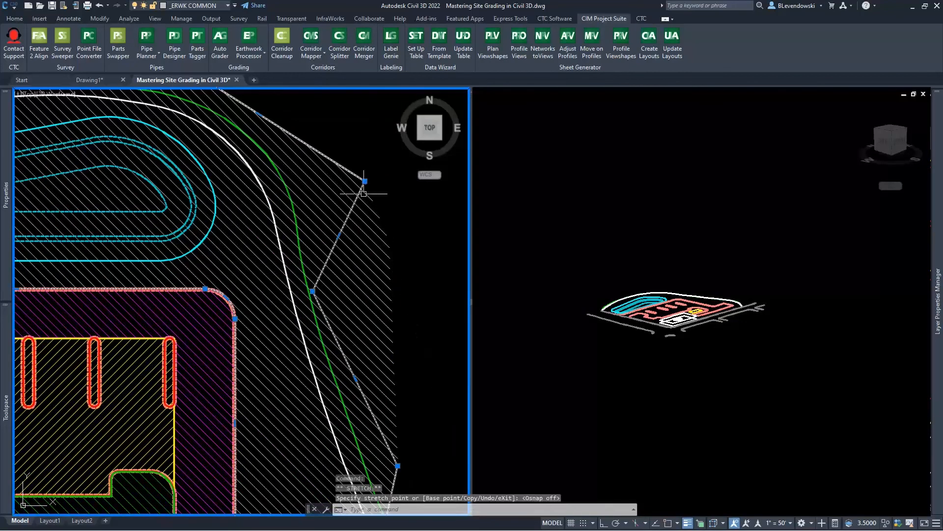
# Step: Stretch the boundary's neighbouring northeast vertex inward to the green daylight line beside the pond and deselect the polyline
pyautogui.click(365, 181)
pyautogui.click(292, 168)
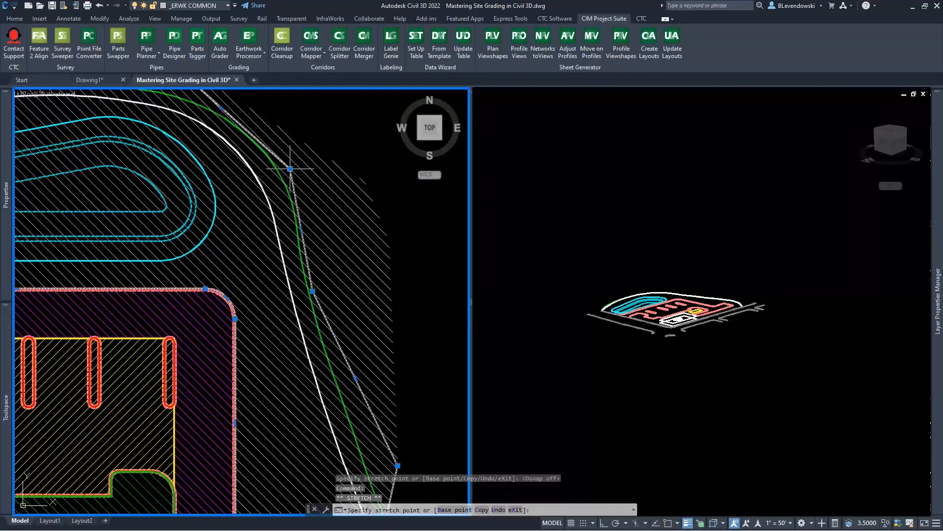
pyautogui.scroll(-2, 334, 200)
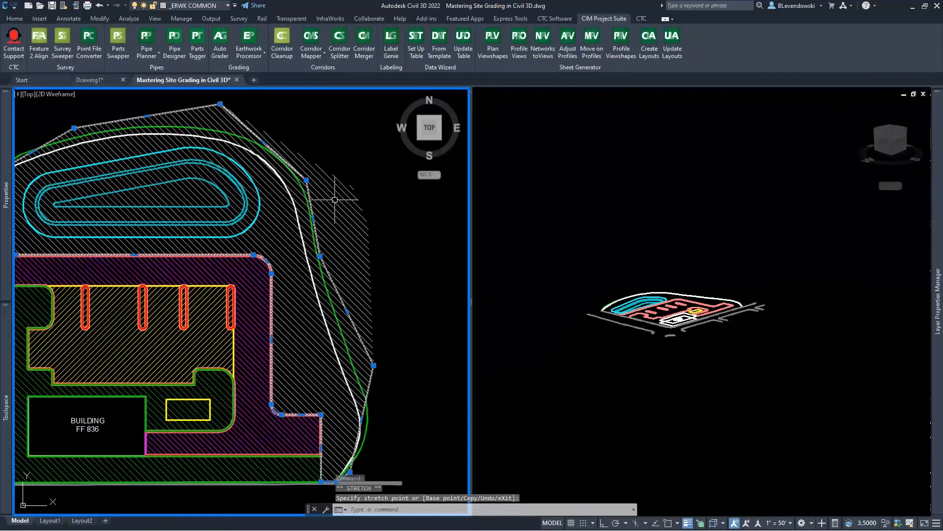
pyautogui.click(219, 104)
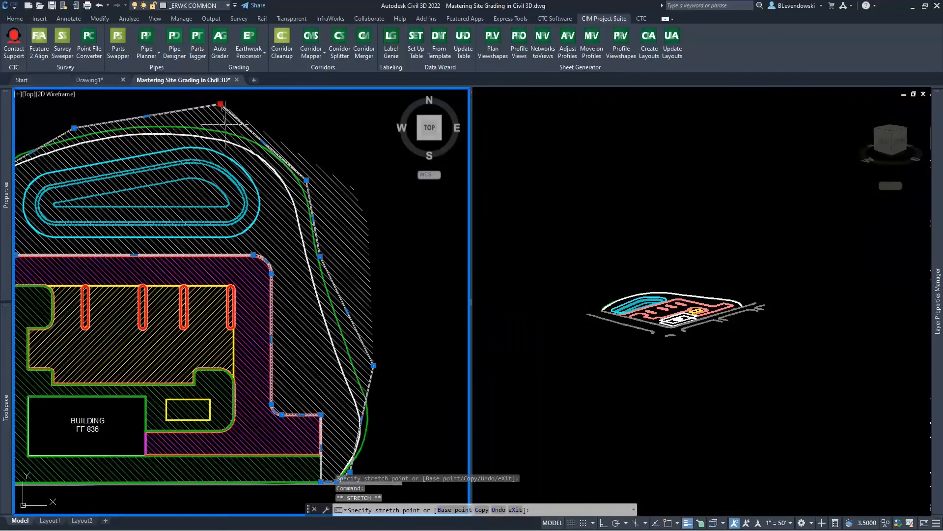
pyautogui.press('Escape')
pyautogui.moveTo(242, 304); pyautogui.dragTo(344, 270, button='middle')
pyautogui.press('Escape')
pyautogui.press('Escape')
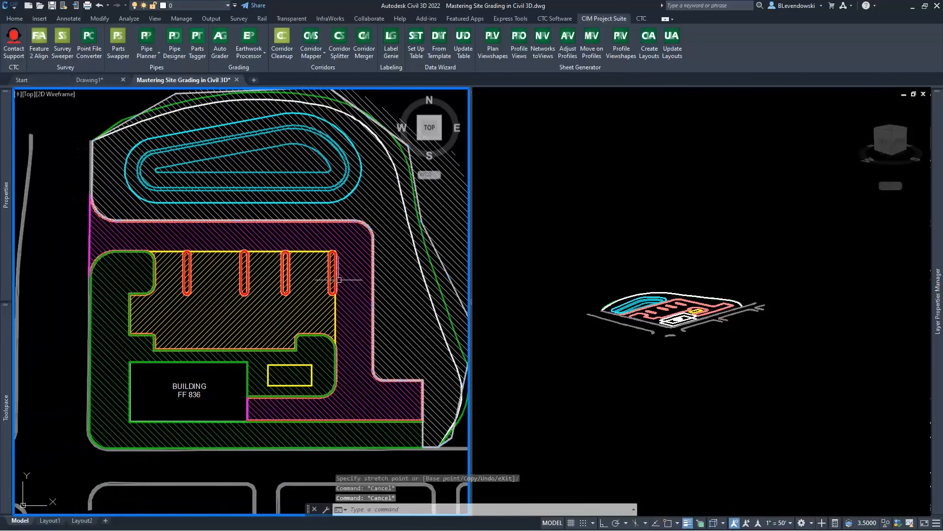
# Step: Inspect the properties, including layer and elevation, of the heavy pavement boundary polyline bordering the parking area's north edge
pyautogui.moveTo(269, 251); pyautogui.dragTo(275, 267, button='middle')
pyautogui.scroll(8, 289, 267)
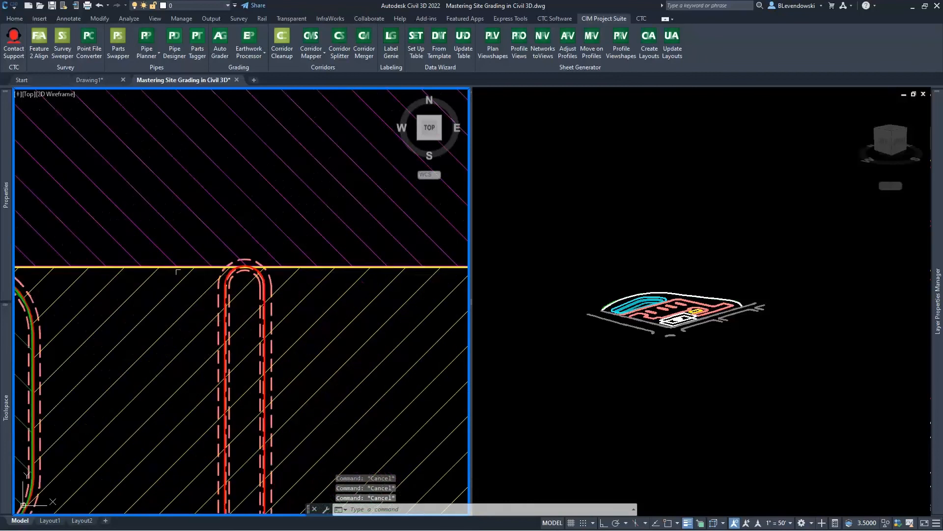
pyautogui.scroll(5, 160, 268)
pyautogui.click(151, 255)
pyautogui.scroll(-10, 225, 267)
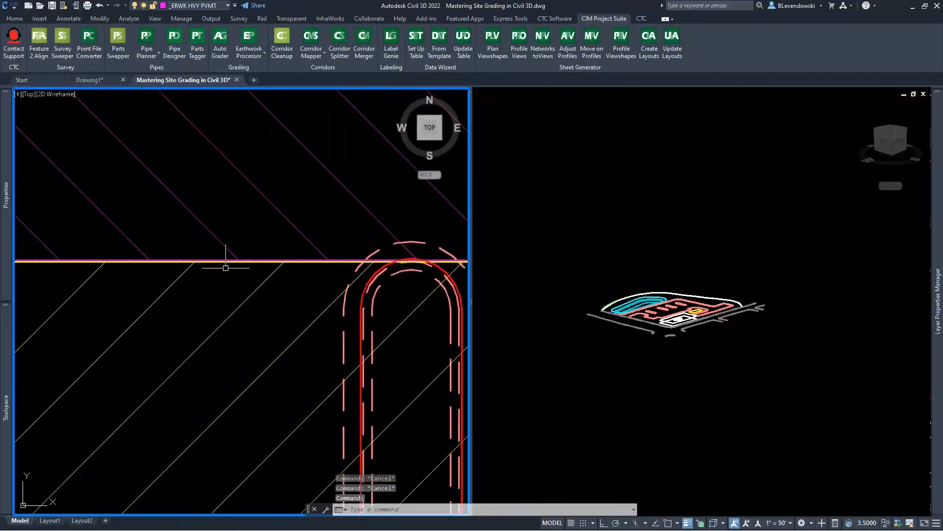
pyautogui.scroll(-2, 237, 268)
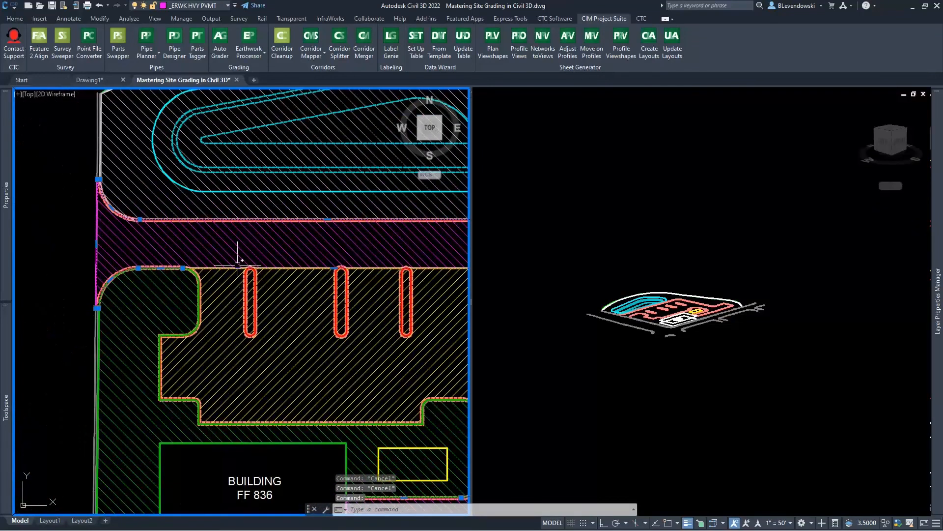
pyautogui.write('pr')
pyautogui.press('Return')
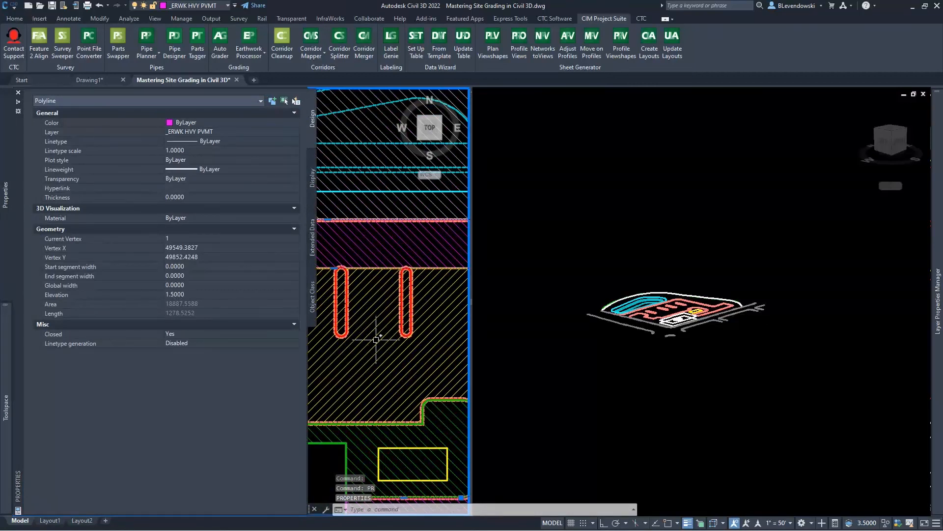
pyautogui.press('Escape')
pyautogui.press('Escape')
pyautogui.scroll(-2, 385, 338)
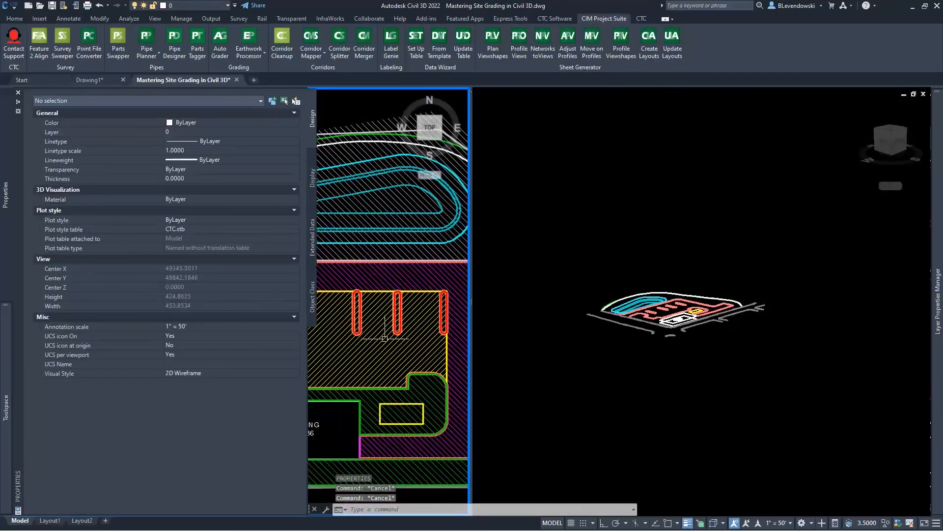
pyautogui.moveTo(385, 338); pyautogui.dragTo(377, 309, button='middle')
pyautogui.click(596, 233)
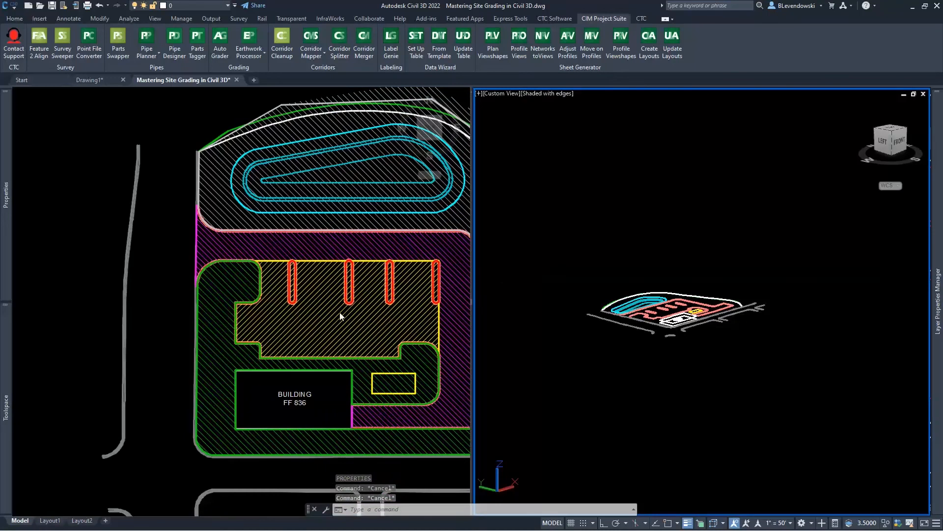
pyautogui.click(152, 337)
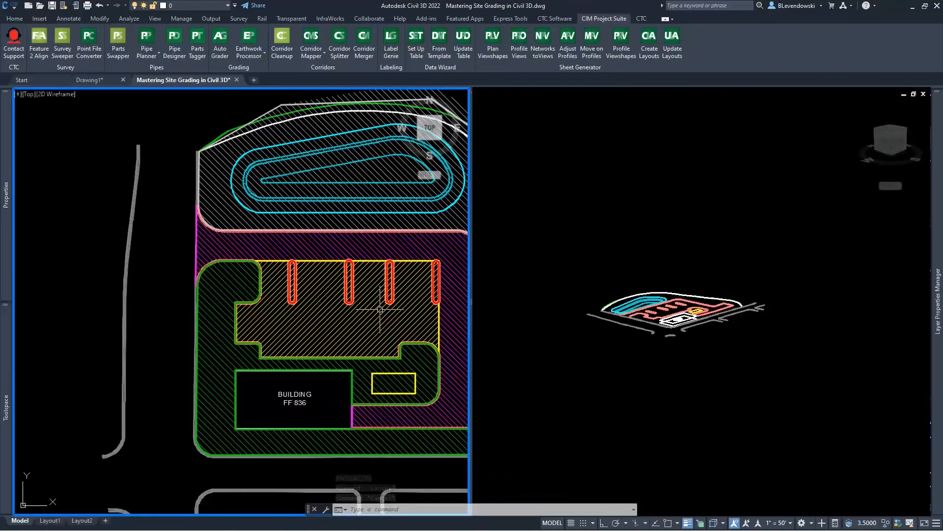
pyautogui.moveTo(380, 310); pyautogui.dragTo(248, 337, button='middle')
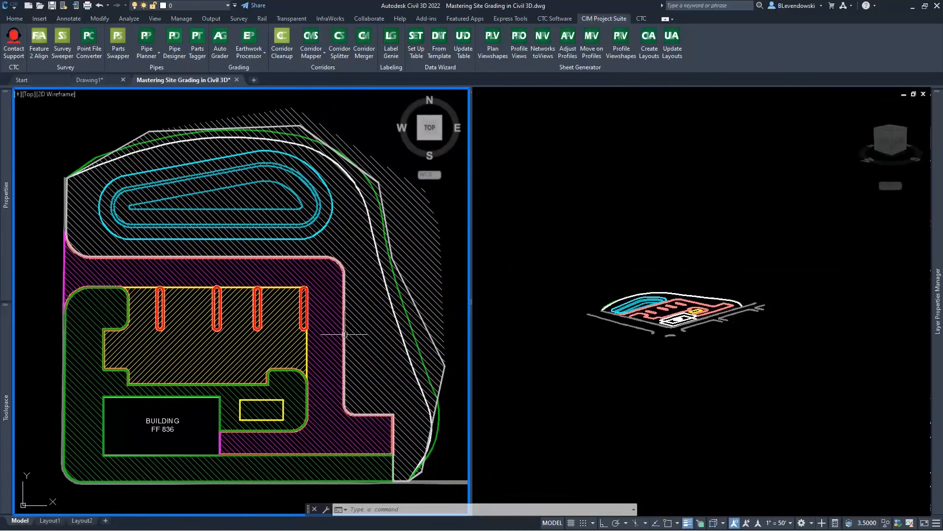
pyautogui.moveTo(344, 334); pyautogui.dragTo(335, 317, button='middle')
pyautogui.press('Escape')
pyautogui.press('Escape')
pyautogui.press('Escape')
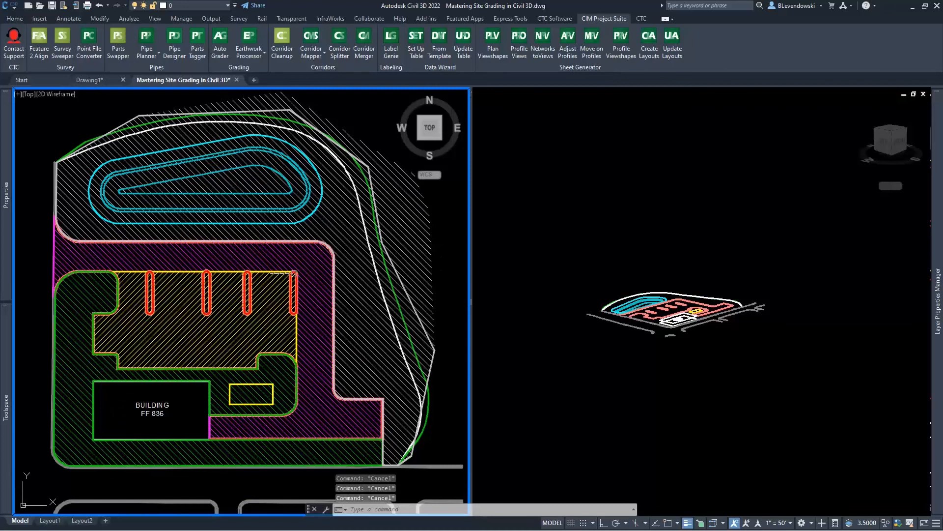
pyautogui.scroll(3, 291, 285)
pyautogui.scroll(2, 274, 265)
pyautogui.scroll(-5, 290, 285)
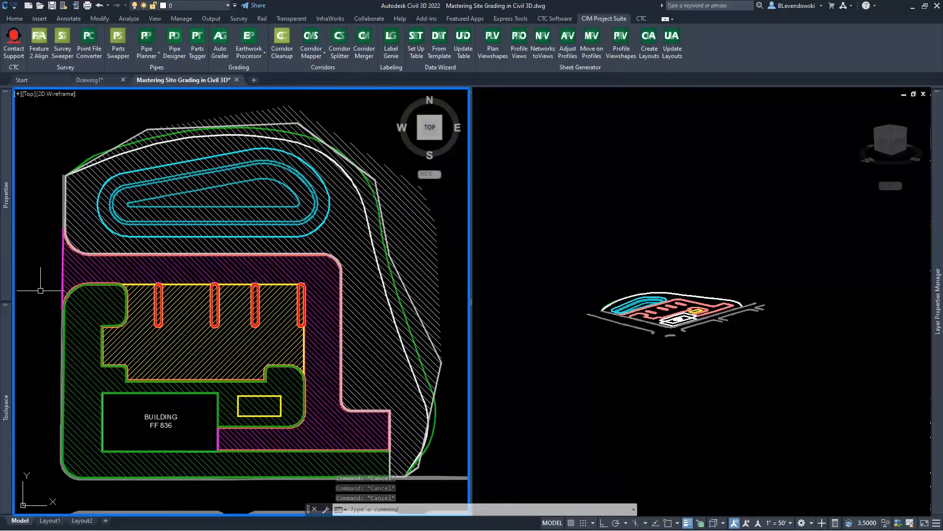
# Step: Start a new TIN surface named depth, keeping the Toolspace pinned open
pyautogui.moveTo(3, 373)
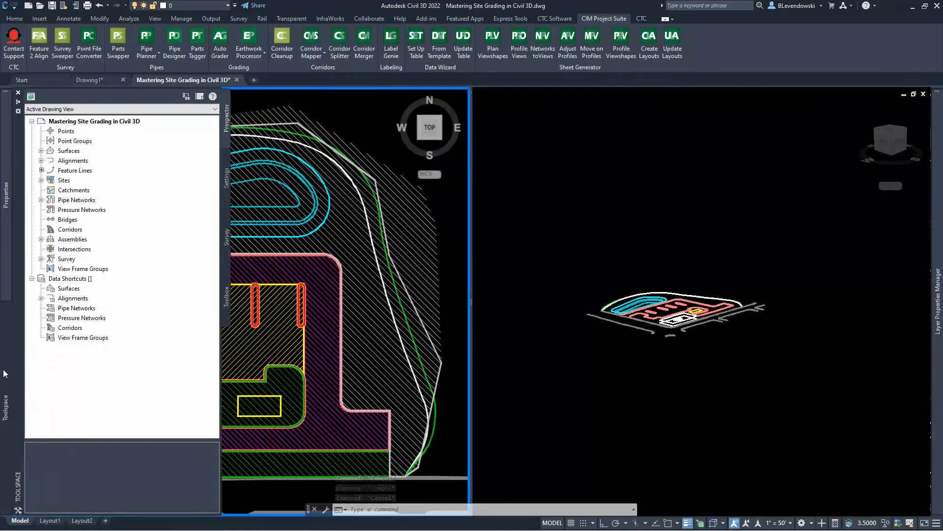
pyautogui.click(18, 111)
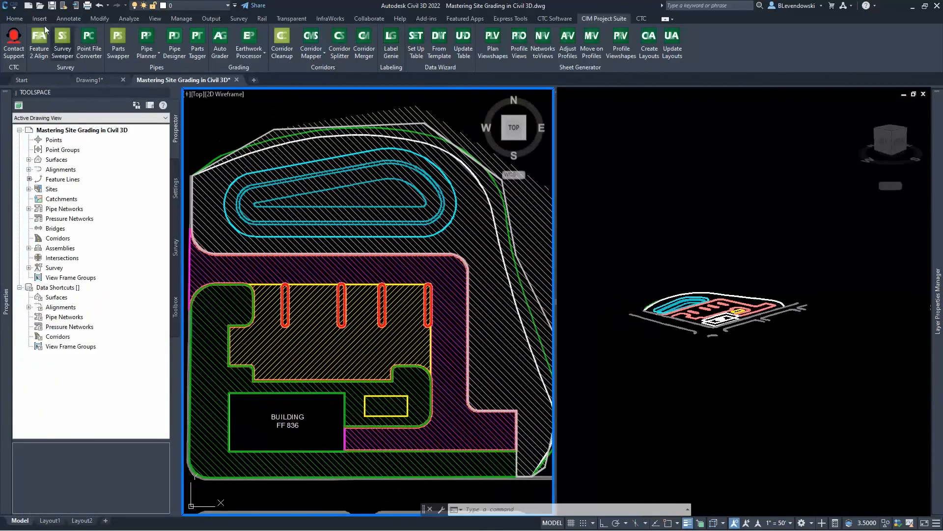
pyautogui.click(19, 17)
pyautogui.click(105, 43)
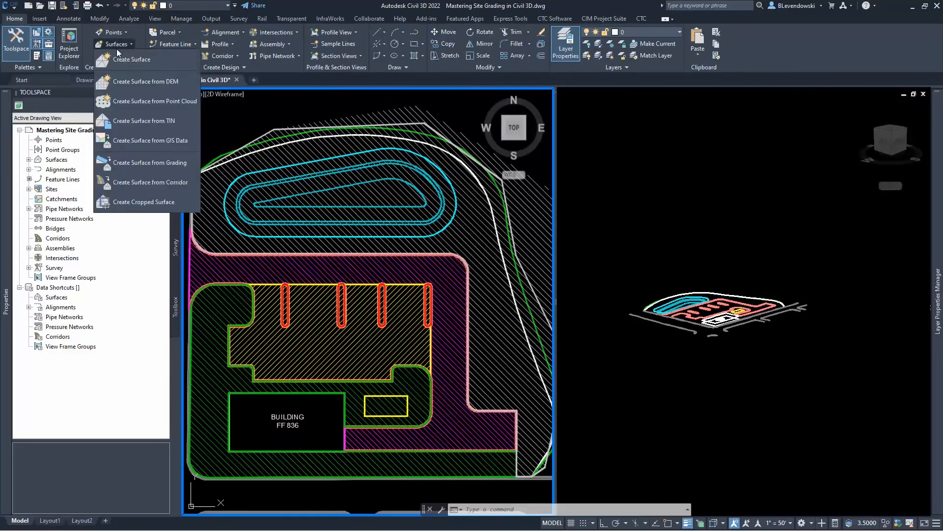
pyautogui.click(120, 59)
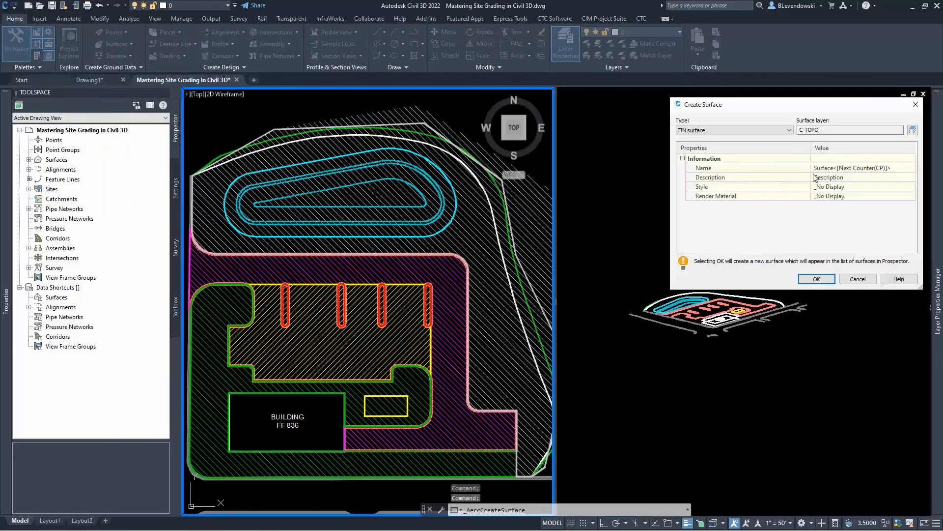
pyautogui.click(868, 167)
pyautogui.write('depth')
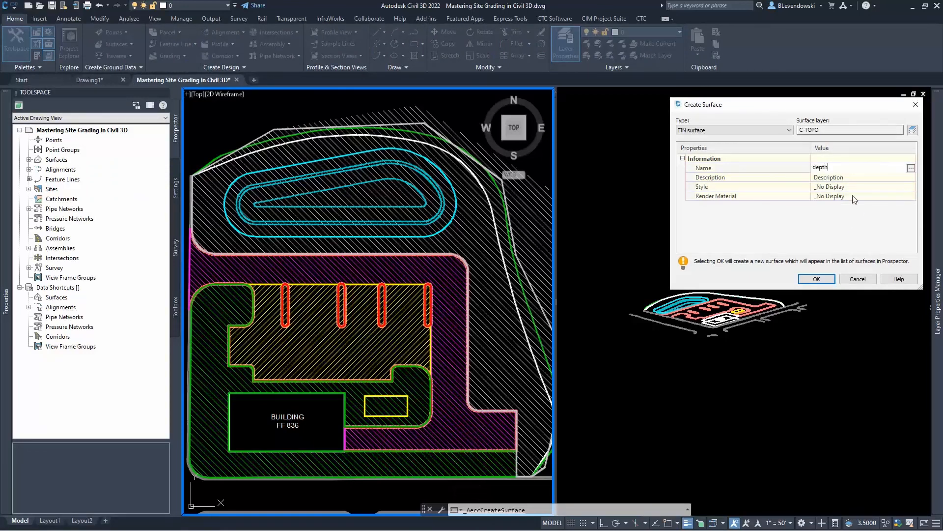
pyautogui.press('Return')
# Step: Assign the Design with TIN style to the depth surface and create it
pyautogui.click(904, 189)
pyautogui.click(911, 187)
pyautogui.click(456, 213)
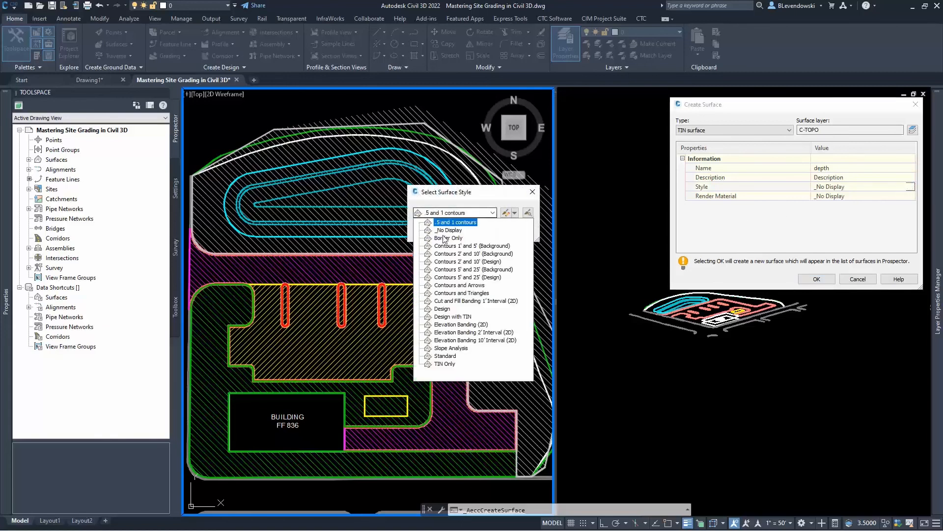
pyautogui.click(451, 317)
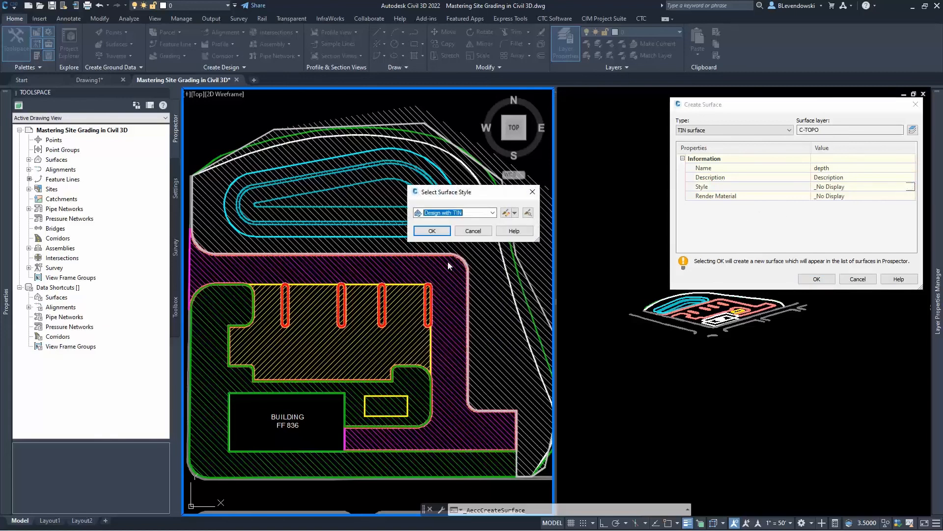
pyautogui.click(434, 232)
pyautogui.click(817, 279)
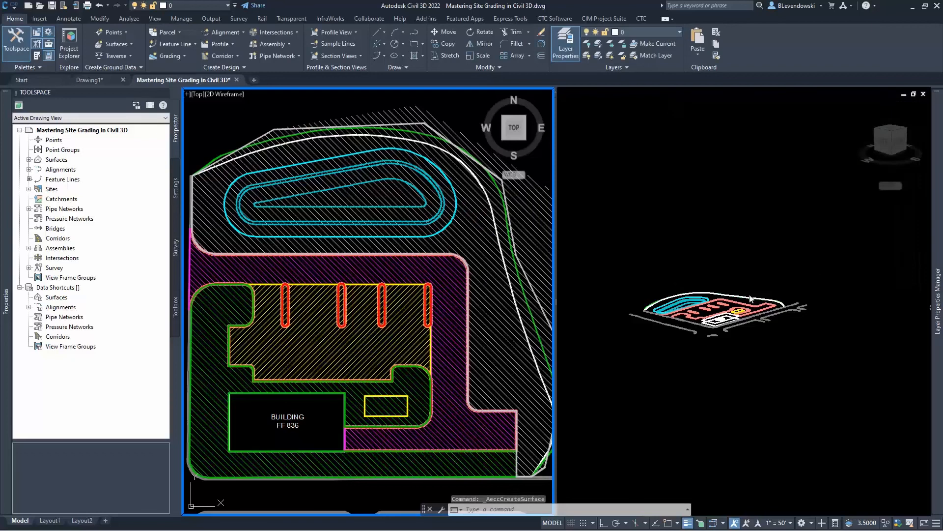
pyautogui.press('Escape')
pyautogui.press('Escape')
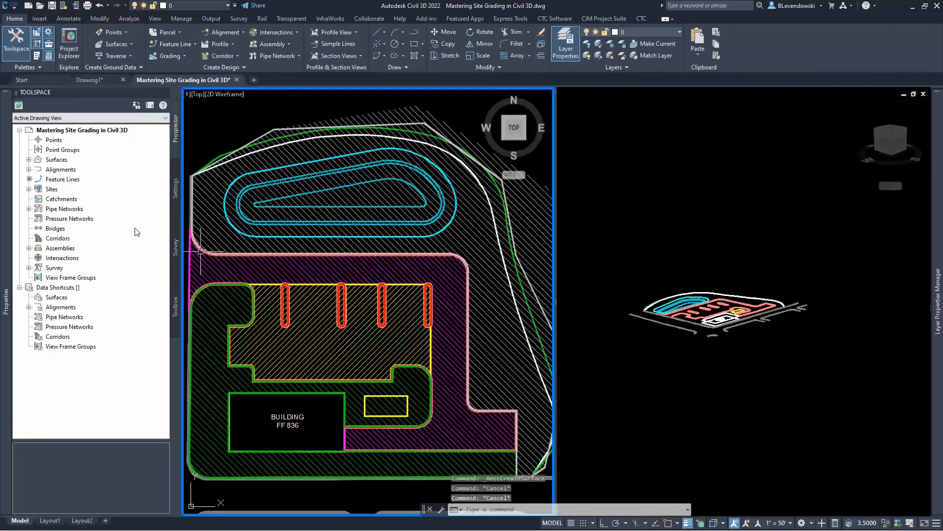
# Step: In the depth surface's definition, start adding standard breaklines with the description depth
pyautogui.doubleClick(55, 160)
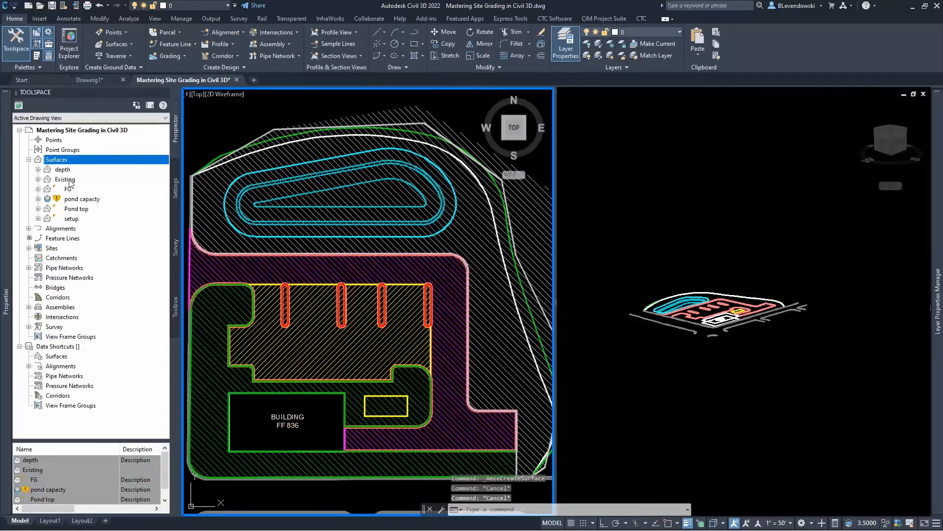
pyautogui.doubleClick(62, 170)
pyautogui.click(48, 198)
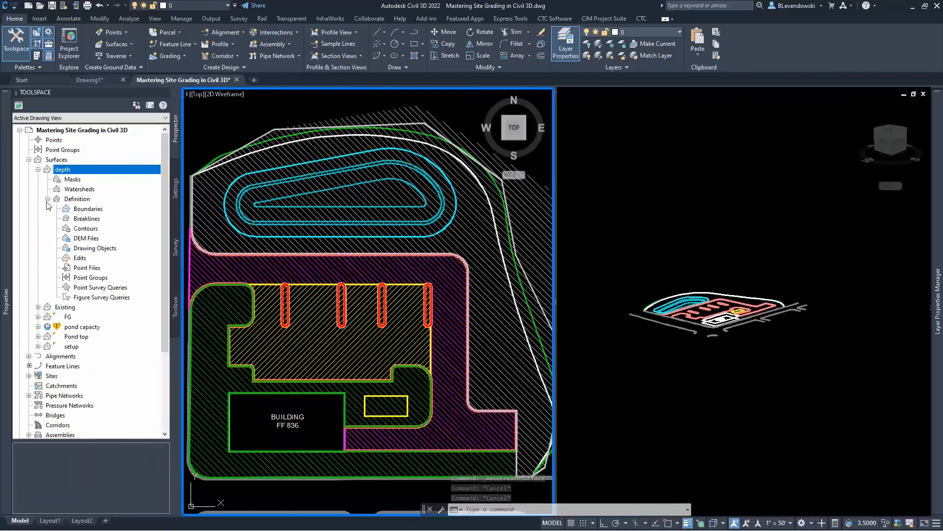
pyautogui.rightClick(79, 219)
pyautogui.click(105, 225)
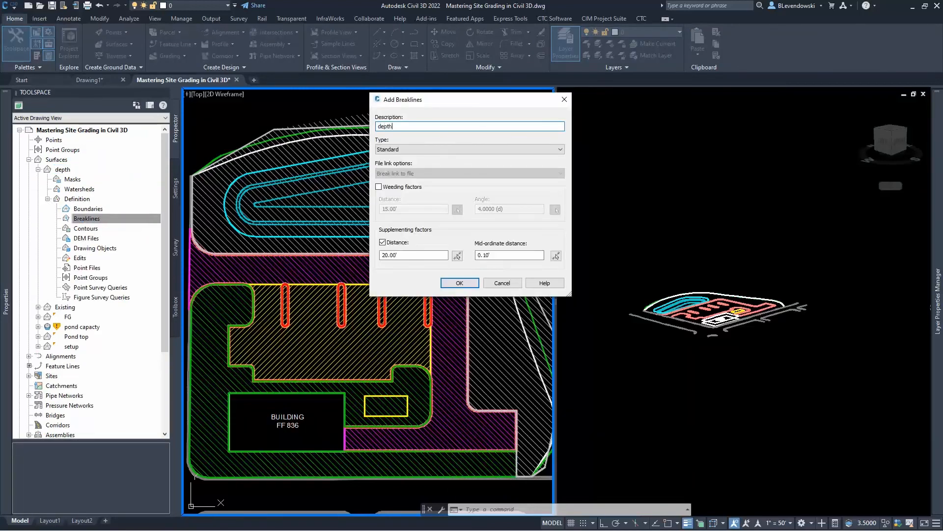
pyautogui.write('depth')
pyautogui.press('Return')
# Step: Select the outer common boundary north of the pond and the magenta heavy pavement boundary as breaklines
pyautogui.scroll(5, 291, 121)
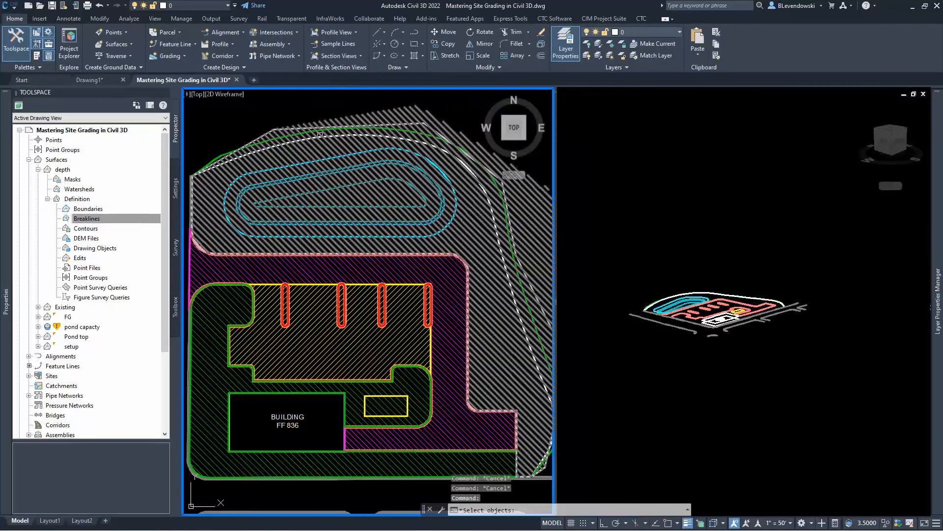
pyautogui.scroll(4, 291, 121)
pyautogui.click(320, 148)
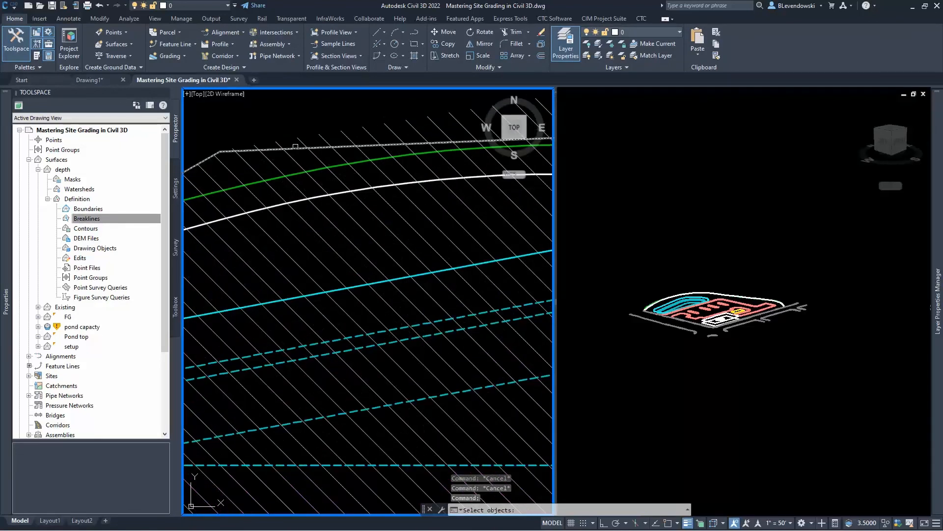
pyautogui.scroll(-4, 321, 149)
pyautogui.scroll(-3, 326, 154)
pyautogui.scroll(10, 329, 180)
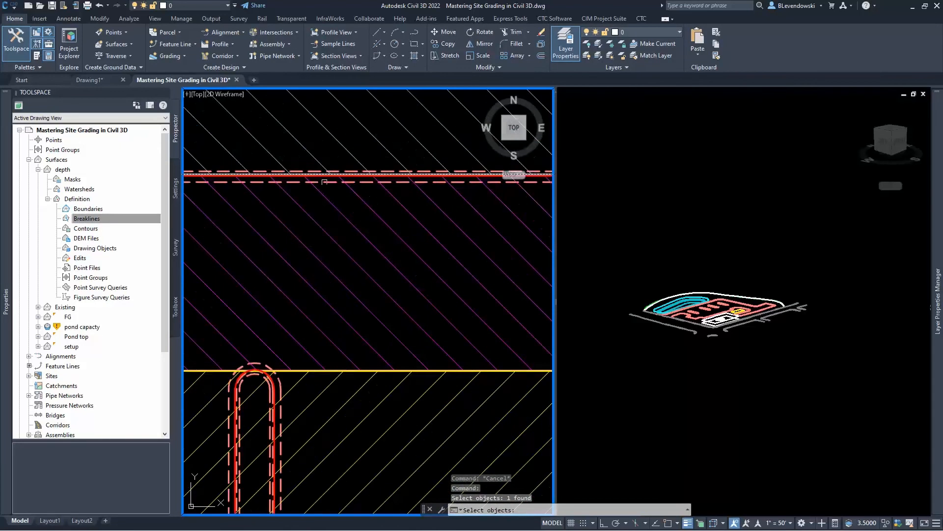
pyautogui.scroll(3, 342, 163)
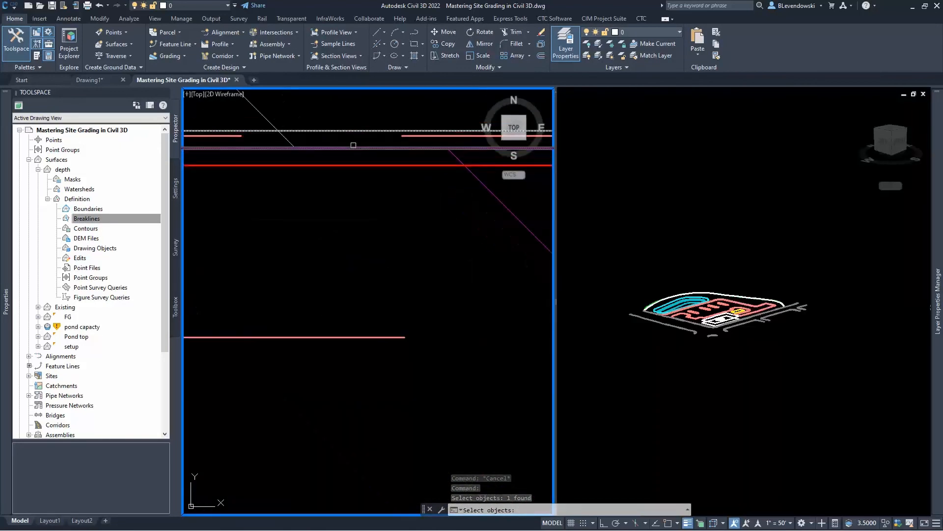
pyautogui.click(389, 166)
# Step: Add the yellow boundary polyline along the parking area's north edge to the breakline selection
pyautogui.scroll(-4, 390, 166)
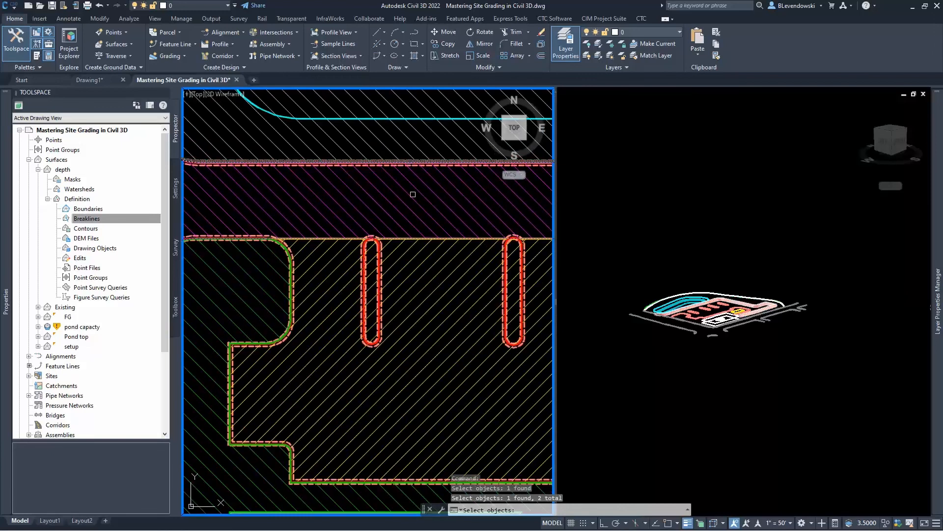
pyautogui.scroll(5, 344, 236)
pyautogui.scroll(4, 335, 268)
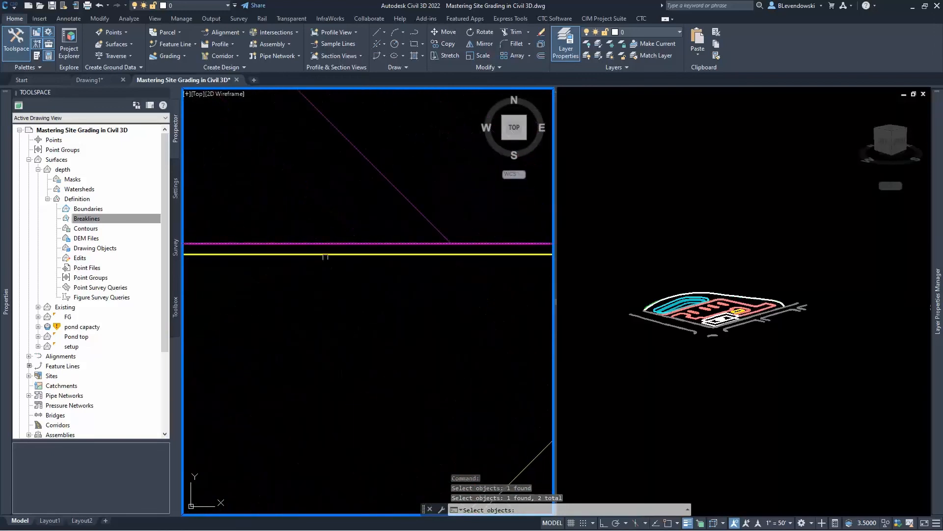
pyautogui.click(320, 256)
pyautogui.scroll(-2, 400, 233)
pyautogui.scroll(-3, 400, 233)
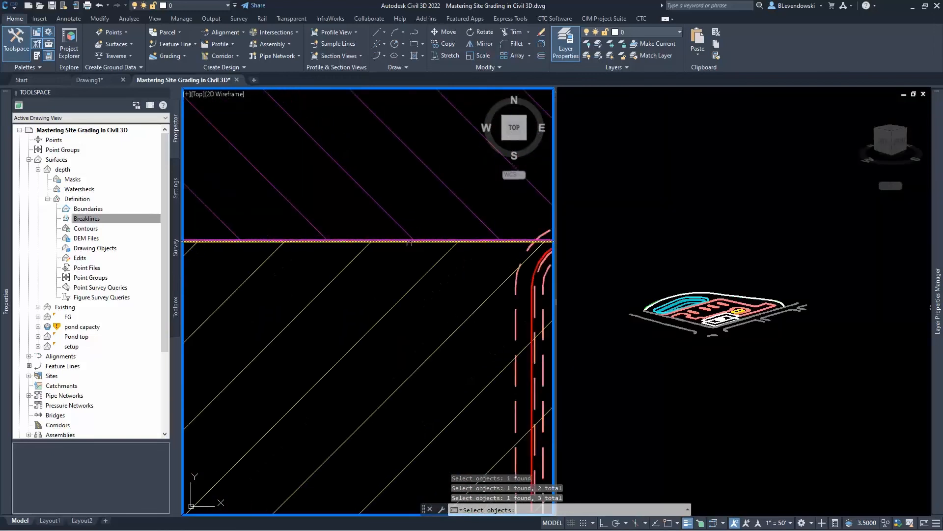
# Step: Add the green boundary polyline at the parking area's northwest corner to the breakline selection
pyautogui.scroll(3, 365, 247)
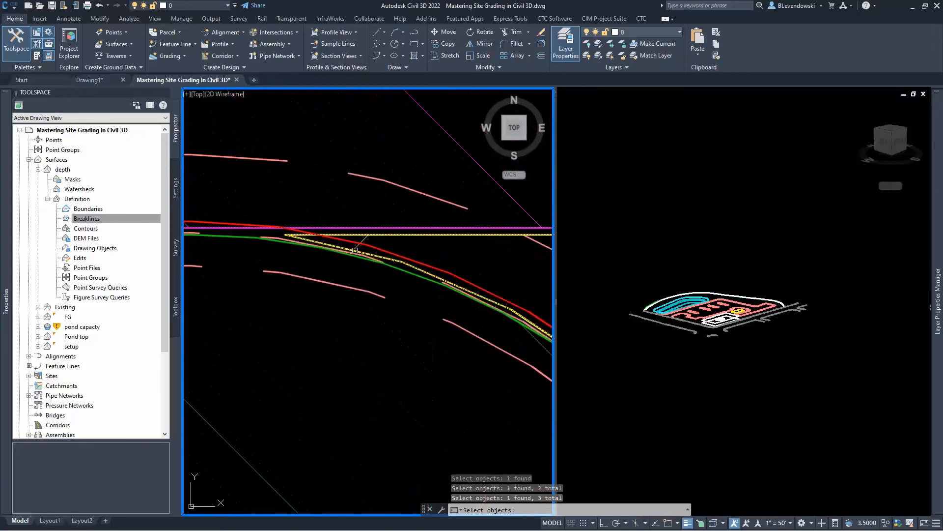
pyautogui.scroll(-1, 336, 219)
pyautogui.scroll(-1, 336, 219)
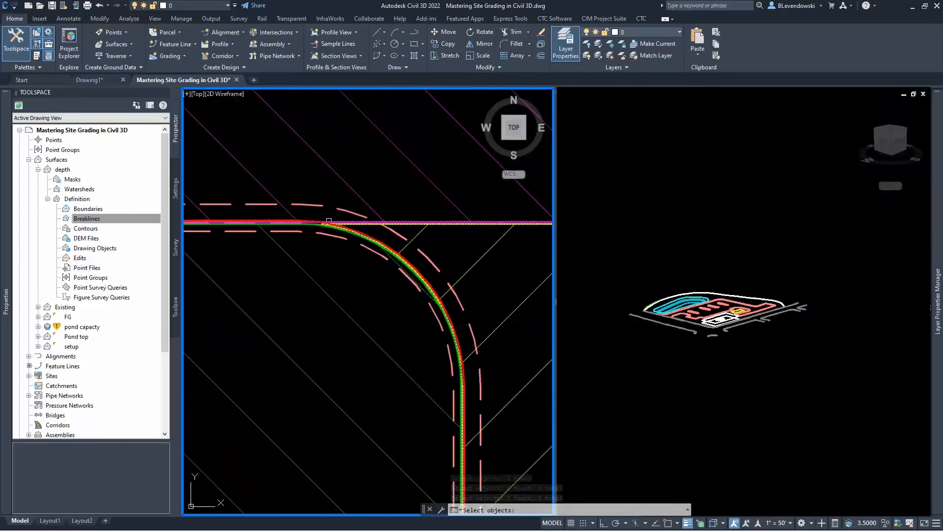
pyautogui.scroll(4, 307, 229)
pyautogui.click(302, 234)
pyautogui.click(302, 234)
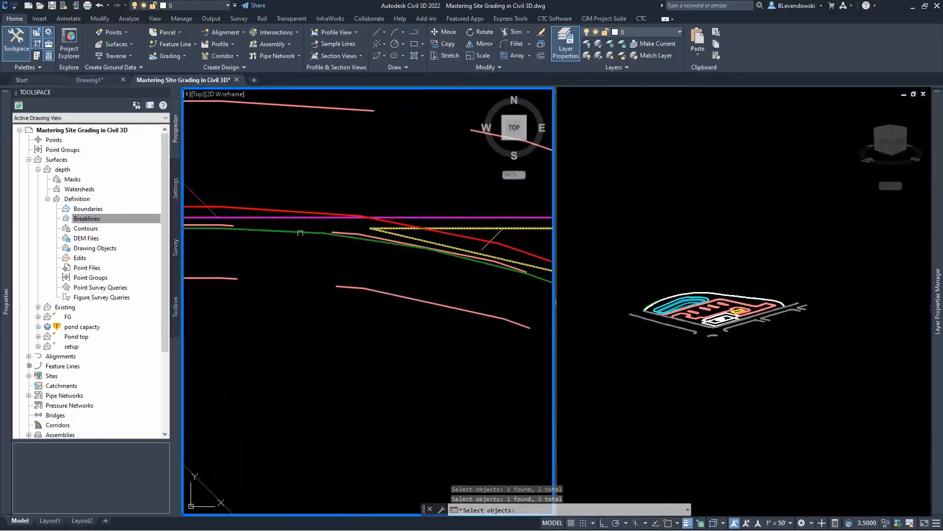
pyautogui.click(302, 234)
pyautogui.scroll(-3, 305, 234)
pyautogui.scroll(-2, 309, 234)
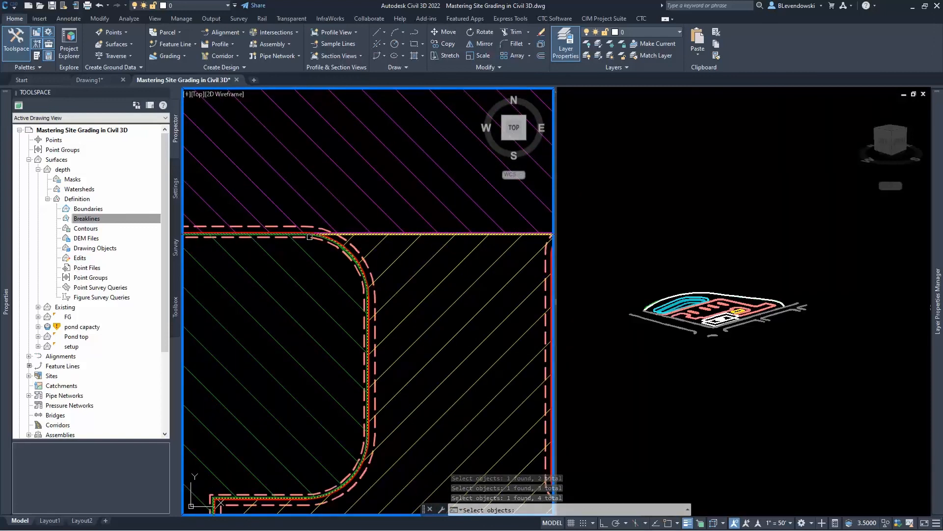
# Step: Check the selected boundary polylines around the site and accept all four as breaklines of the depth surface
pyautogui.scroll(5, 325, 234)
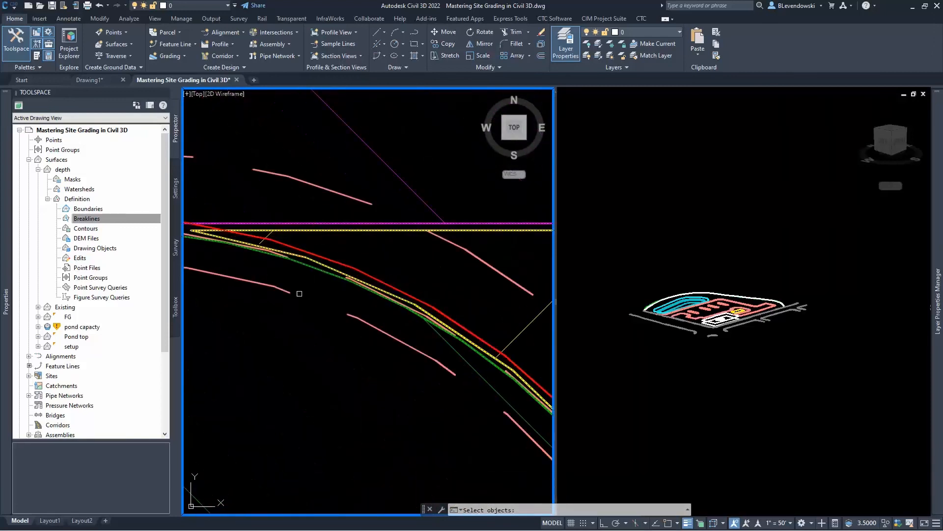
pyautogui.moveTo(398, 301); pyautogui.dragTo(437, 341, button='middle')
pyautogui.scroll(-4, 339, 255)
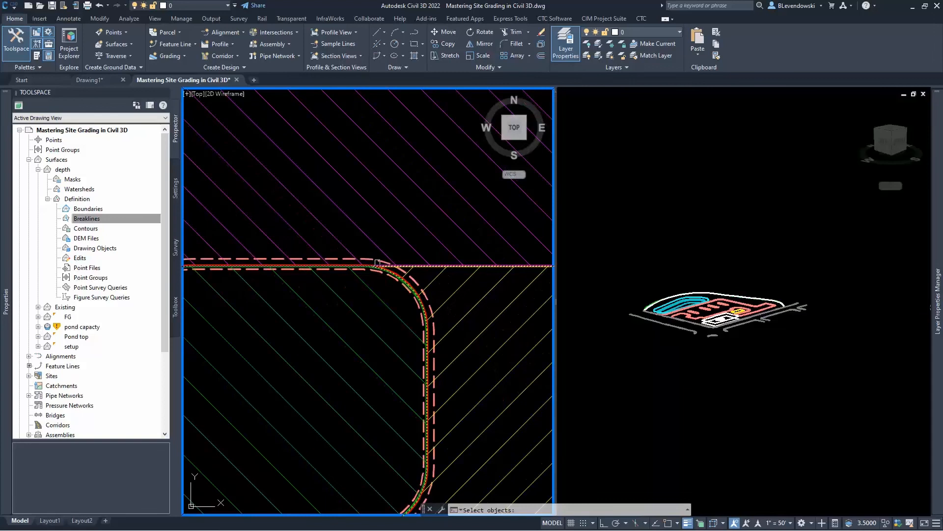
pyautogui.scroll(5, 325, 445)
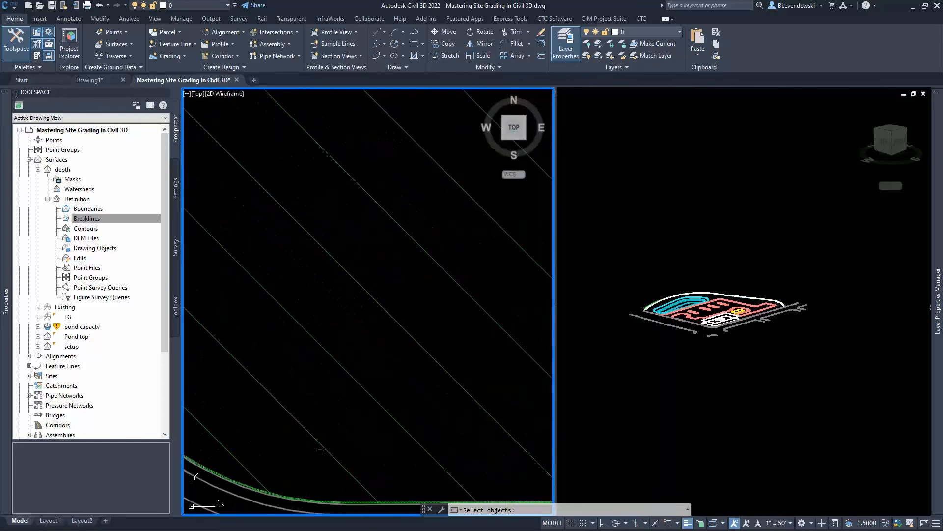
pyautogui.moveTo(289, 482); pyautogui.dragTo(403, 338, button='middle')
pyautogui.scroll(-7, 317, 387)
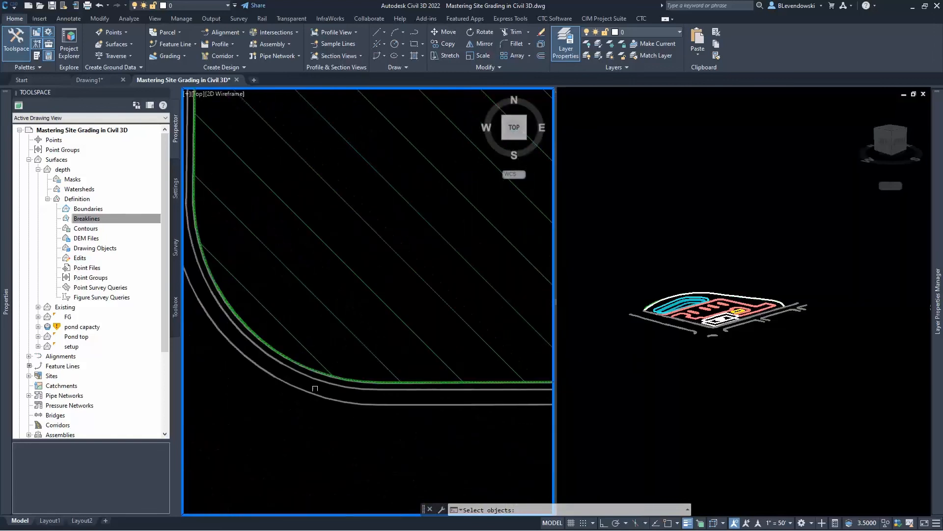
pyautogui.moveTo(438, 258); pyautogui.dragTo(365, 302, button='middle')
pyautogui.moveTo(479, 238); pyautogui.dragTo(362, 304, button='middle')
pyautogui.moveTo(468, 256); pyautogui.dragTo(331, 295, button='middle')
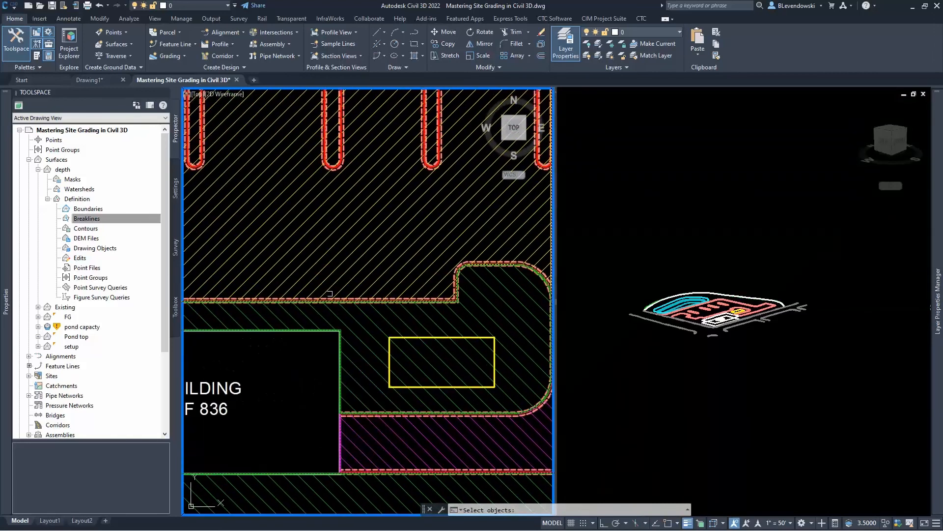
pyautogui.scroll(7, 450, 309)
pyautogui.scroll(-8, 450, 310)
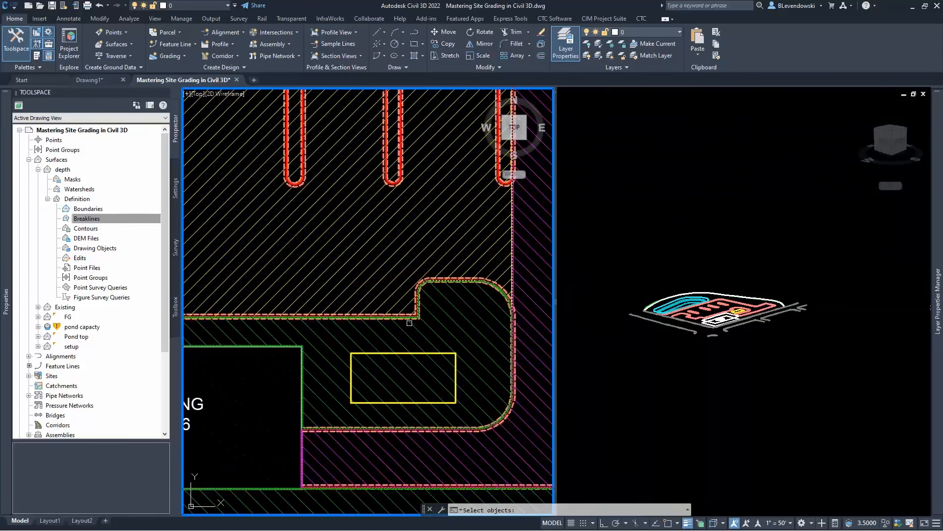
pyautogui.press('Return')
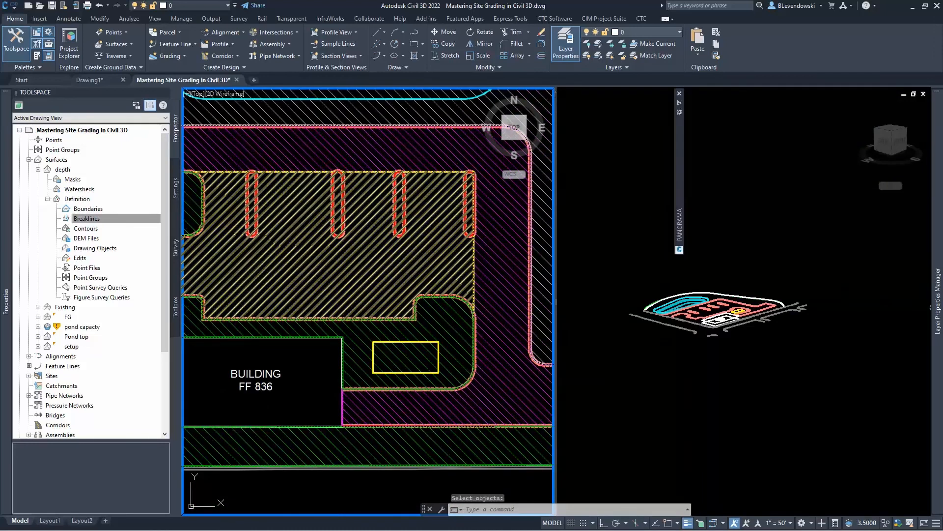
# Step: Examine the depth surface in 3D, following the elevation transitions along the magenta, yellow and green area boundaries
pyautogui.click(618, 402)
pyautogui.scroll(-8, 745, 319)
pyautogui.scroll(8, 741, 361)
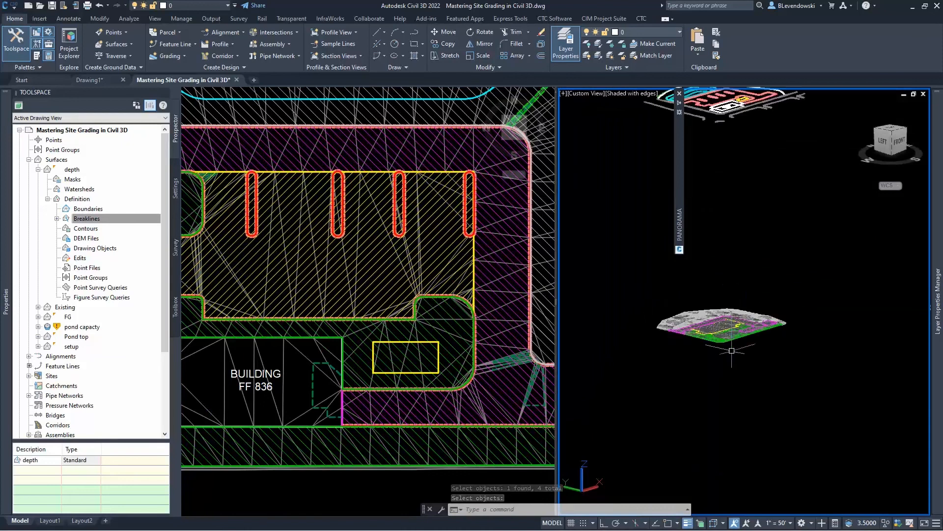
pyautogui.scroll(6, 717, 328)
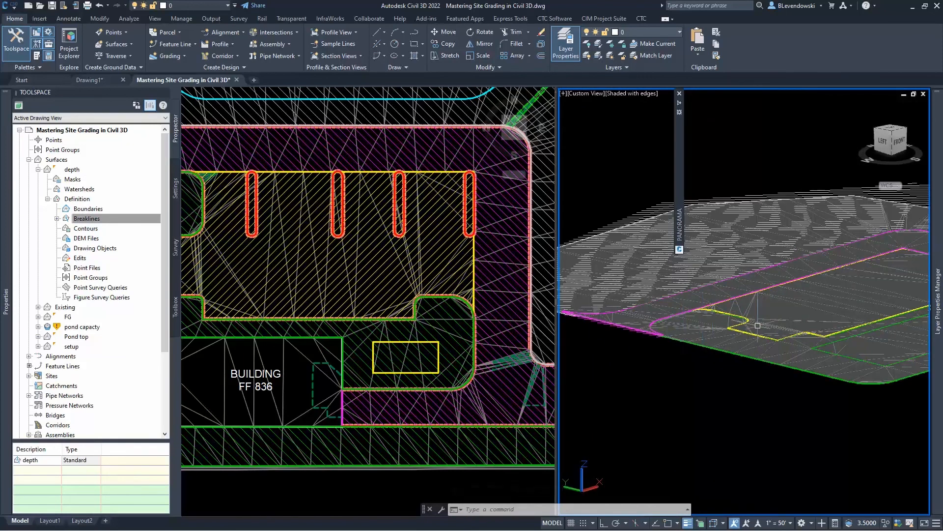
pyautogui.scroll(4, 806, 305)
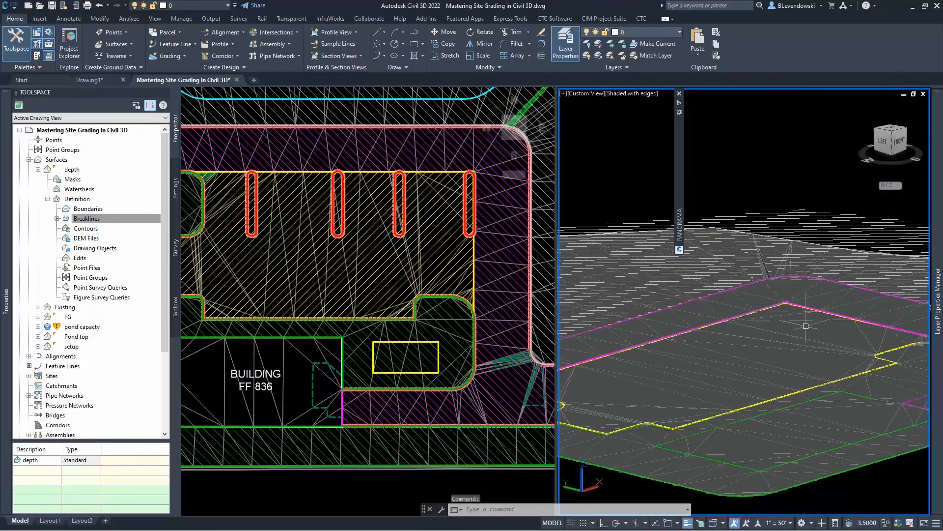
pyautogui.moveTo(806, 326); pyautogui.dragTo(645, 308, button='middle')
pyautogui.moveTo(766, 347); pyautogui.dragTo(667, 348, button='middle')
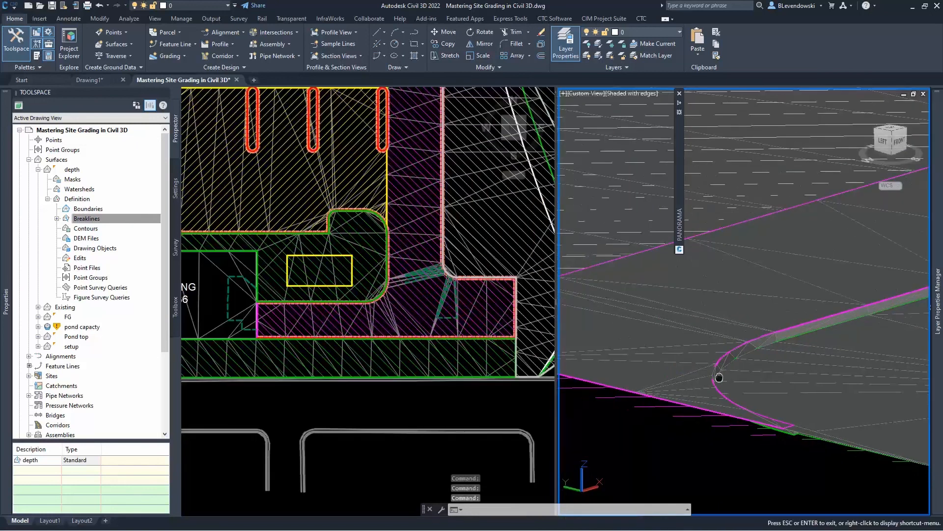
pyautogui.scroll(2, 768, 345)
pyautogui.moveTo(834, 347); pyautogui.dragTo(688, 364, button='middle')
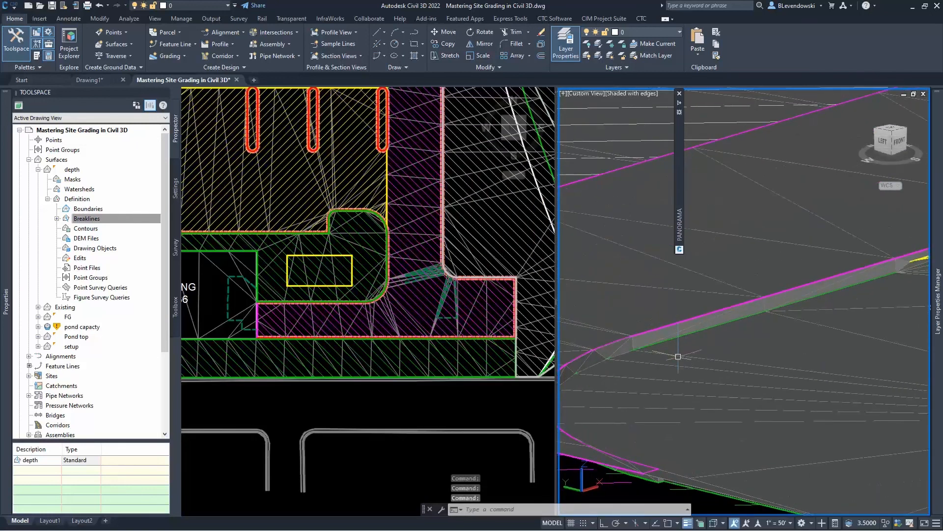
# Step: Check the depth surface's elevation on both sides of the magenta-to-green transition in the 3D view, then return to the full site plan
pyautogui.moveTo(678, 356)
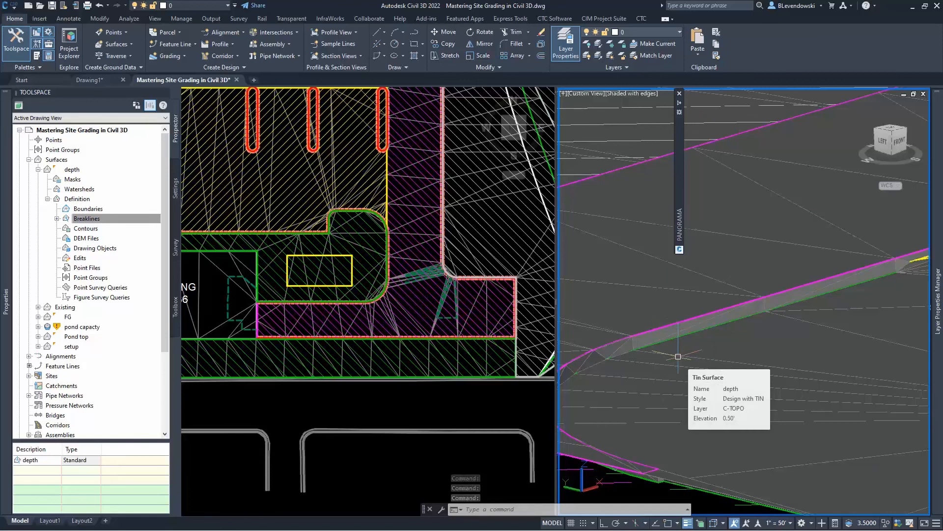
pyautogui.moveTo(649, 298)
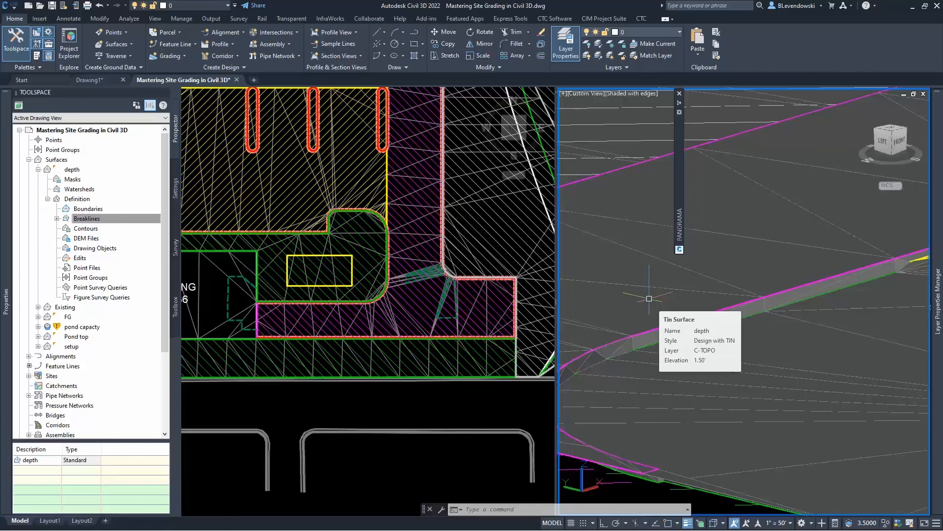
pyautogui.click(418, 402)
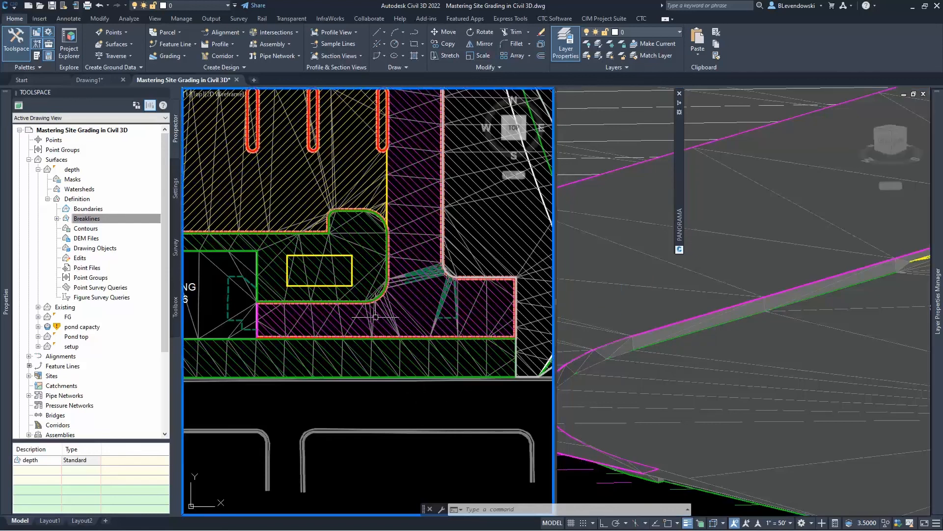
pyautogui.scroll(-5, 371, 324)
pyautogui.moveTo(310, 242); pyautogui.dragTo(315, 262, button='middle')
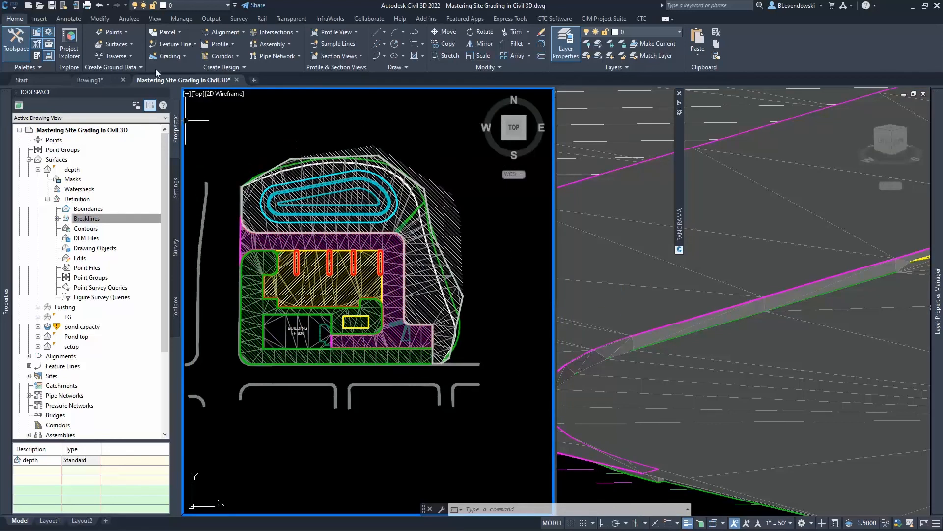
pyautogui.click(113, 32)
pyautogui.click(129, 57)
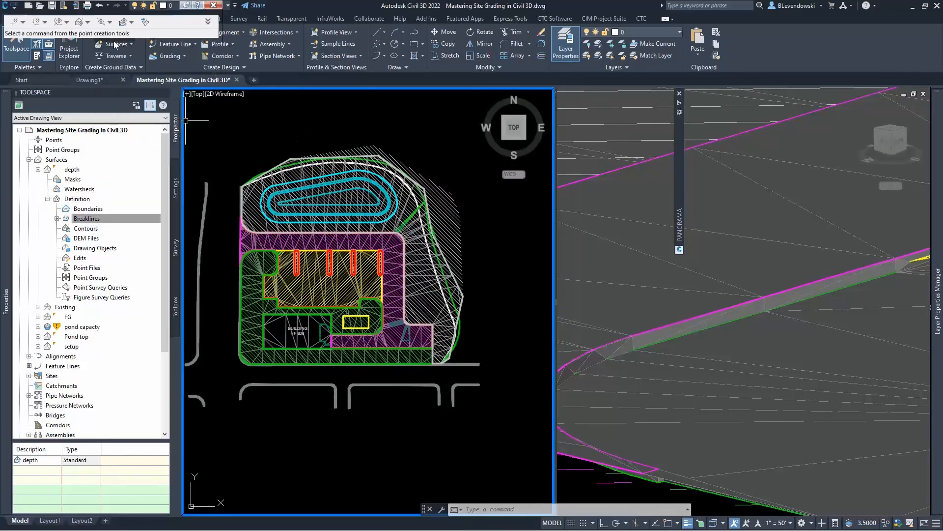
pyautogui.click(114, 44)
pyautogui.click(214, 5)
pyautogui.click(215, 5)
# Step: Start a new surface of type TIN volume surface and name it "subgrade vol"
pyautogui.click(118, 44)
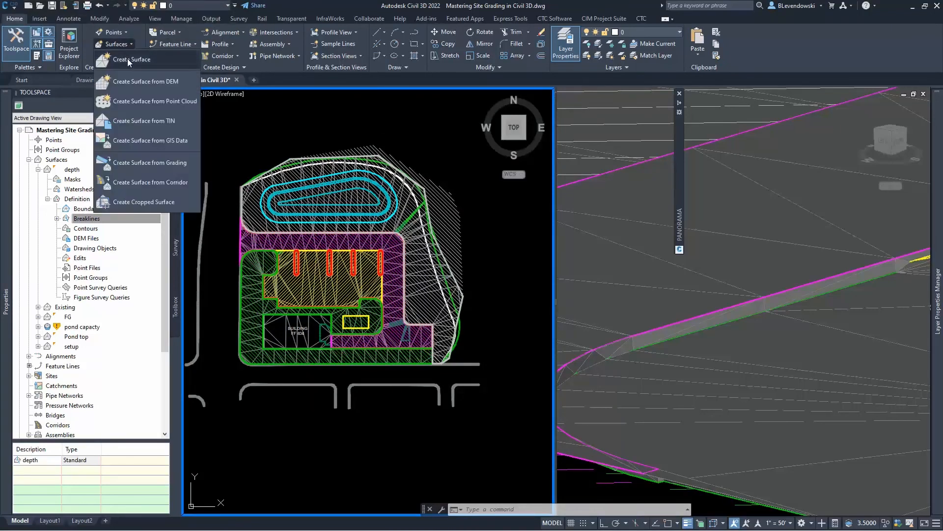
pyautogui.click(126, 59)
pyautogui.click(713, 131)
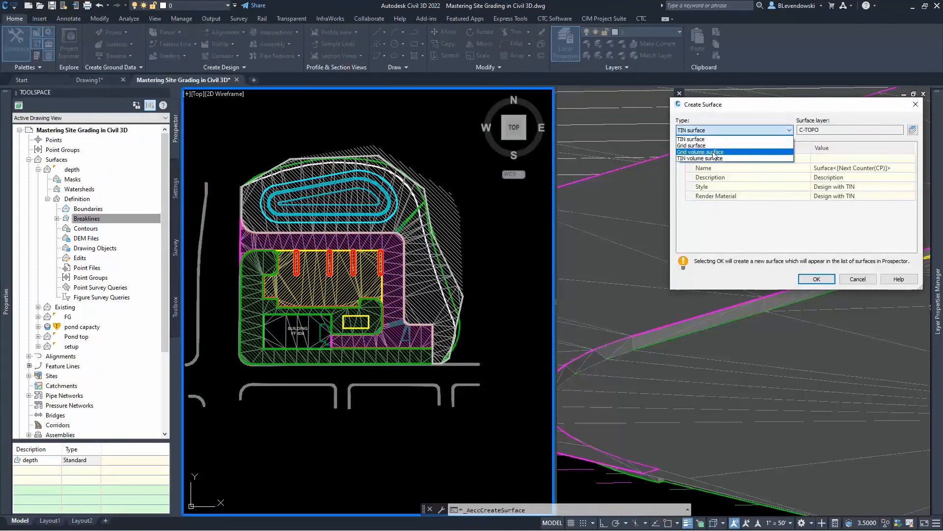
pyautogui.click(709, 158)
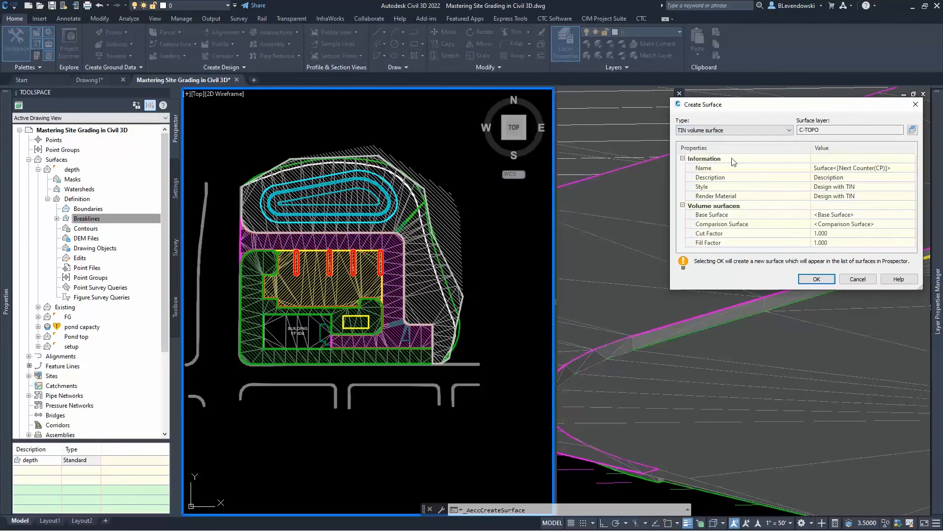
pyautogui.click(867, 169)
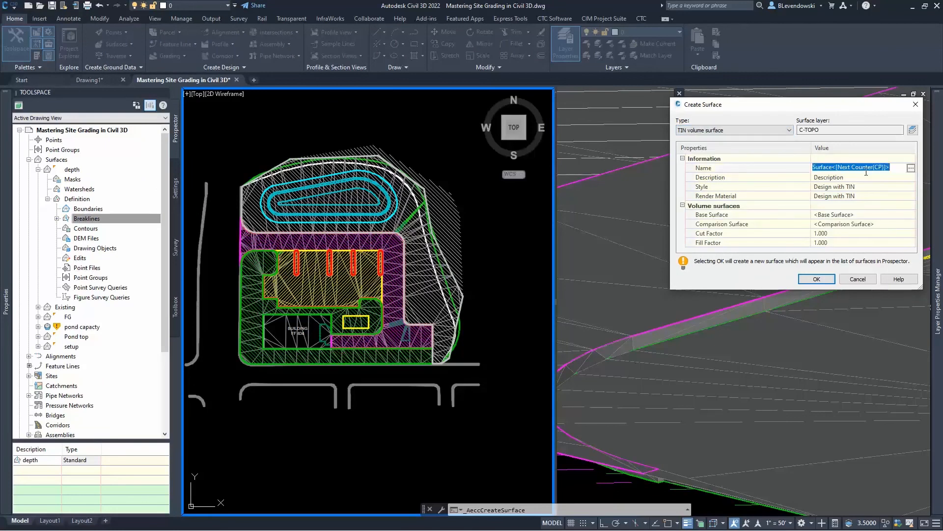
pyautogui.write('subgrade vol')
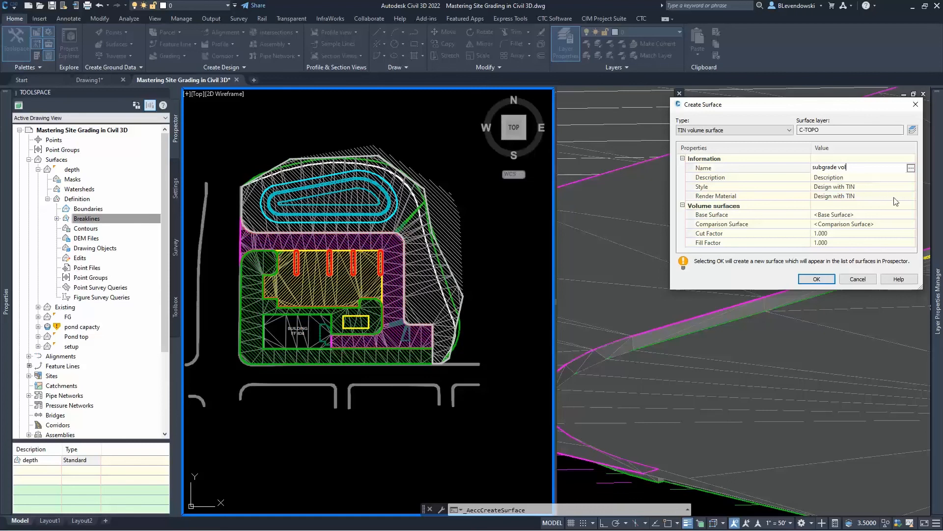
pyautogui.press('Return')
# Step: Set depth as the base surface and FG as the comparison surface, and create the volume surface
pyautogui.click(880, 215)
pyautogui.click(911, 215)
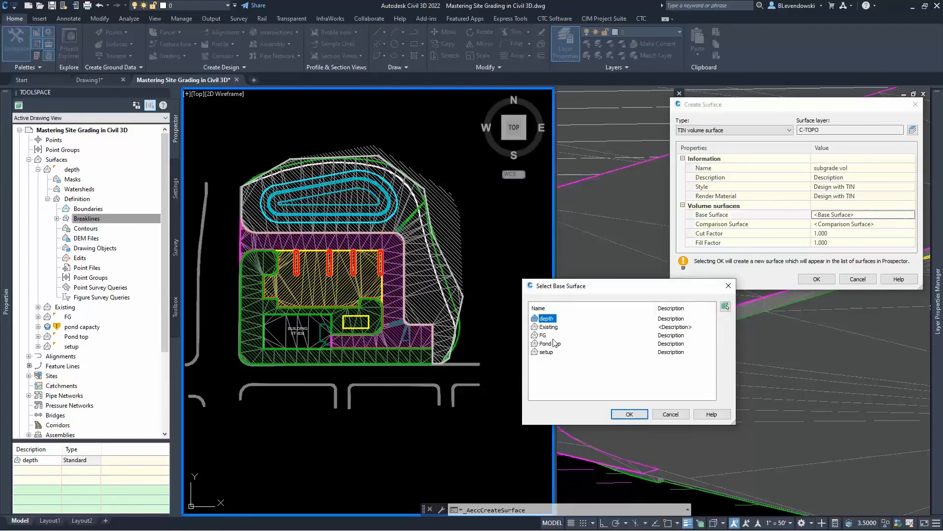
pyautogui.click(619, 412)
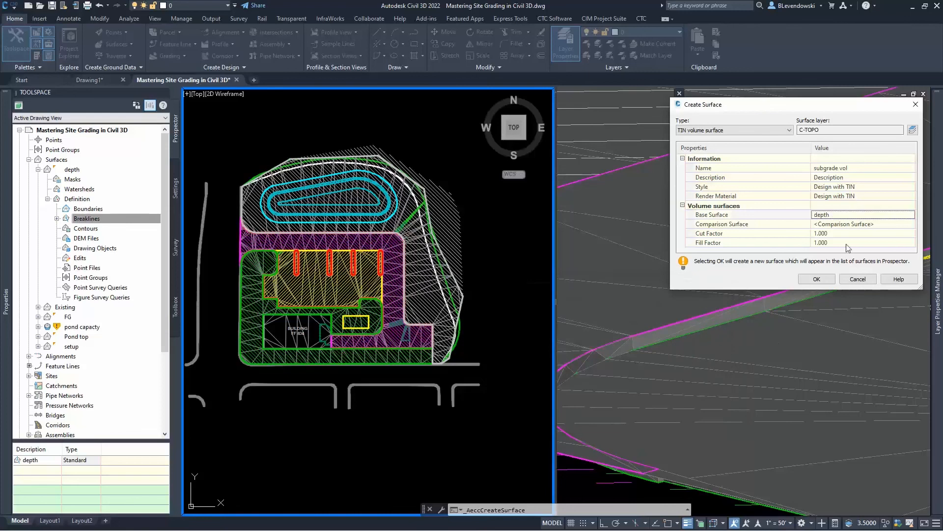
pyautogui.click(909, 226)
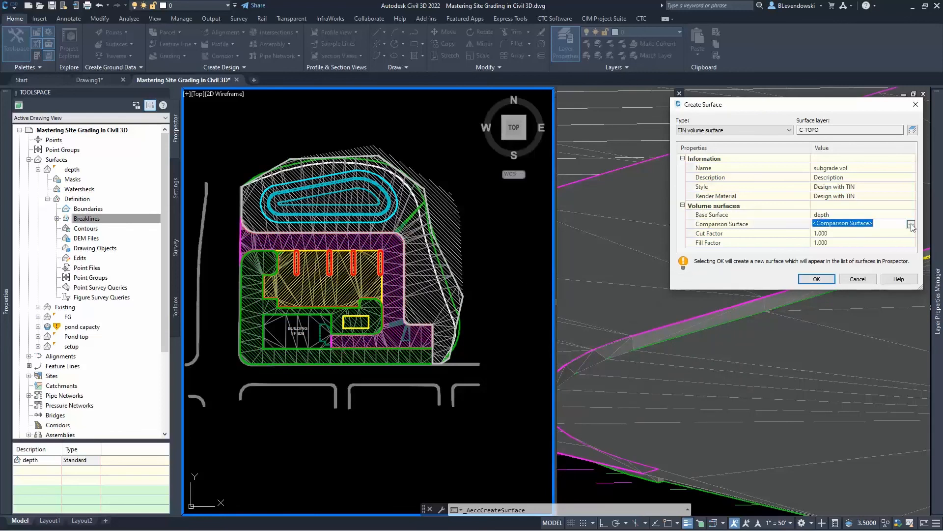
pyautogui.click(911, 225)
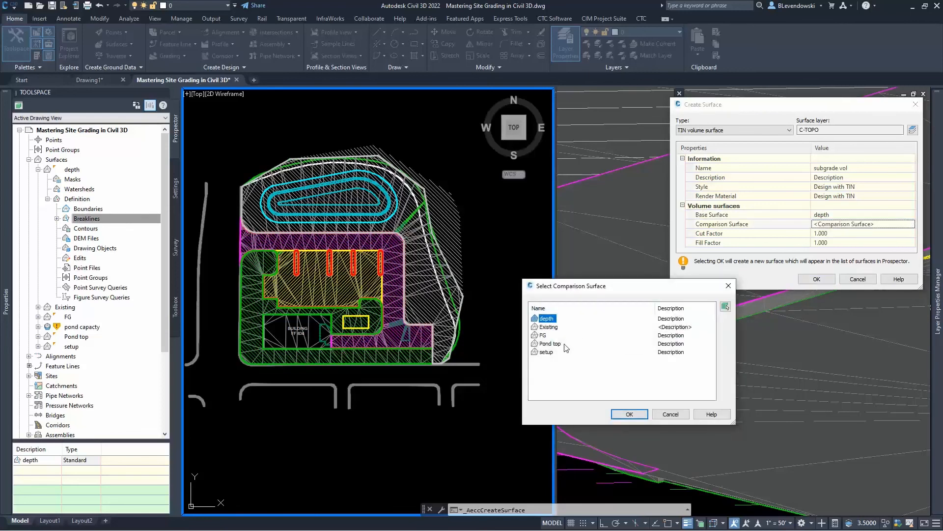
pyautogui.click(543, 335)
pyautogui.click(629, 415)
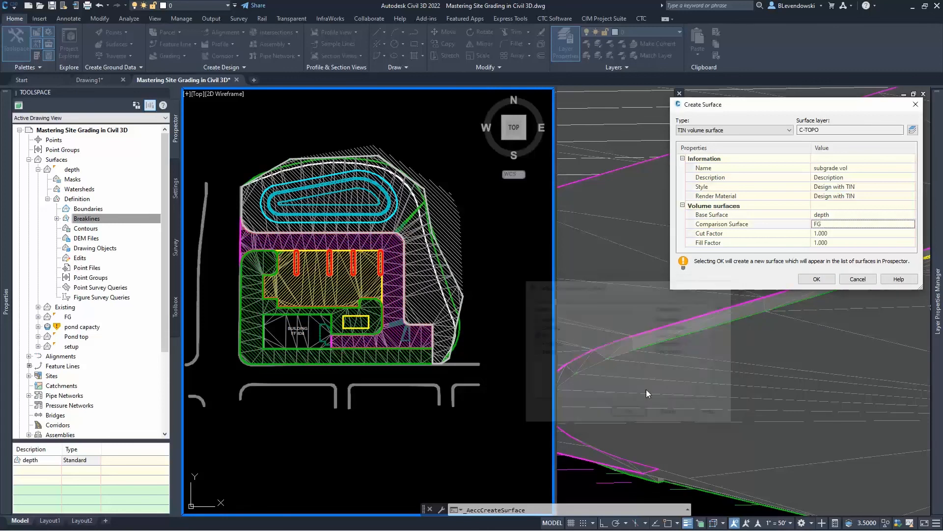
pyautogui.click(817, 279)
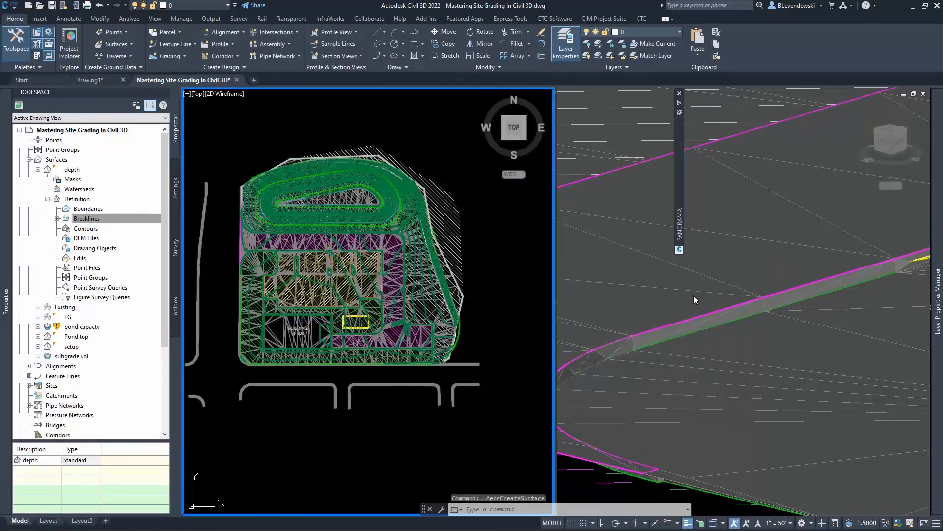
# Step: Examine the subgrade volume surface in 3D beneath the finished grade, around the curbs and parking islands
pyautogui.click(742, 258)
pyautogui.scroll(-10, 747, 290)
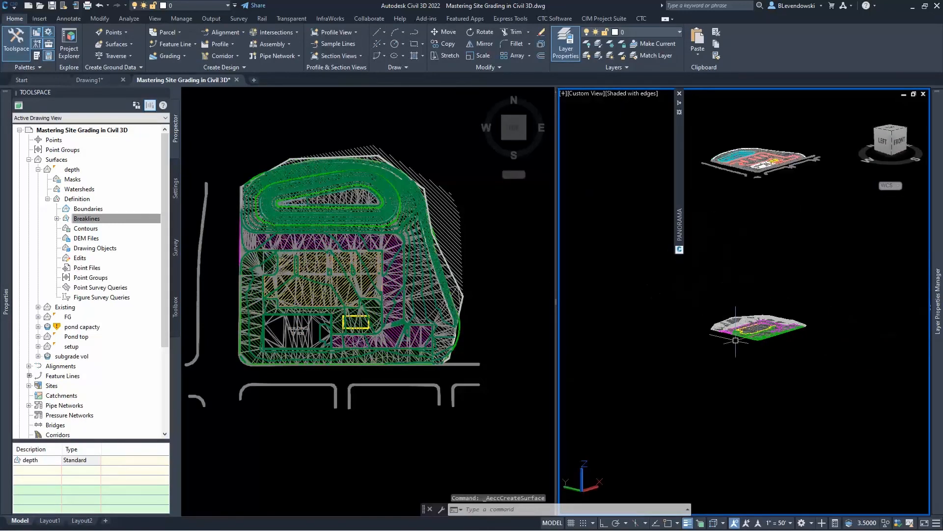
pyautogui.moveTo(757, 260); pyautogui.dragTo(739, 375, button='middle')
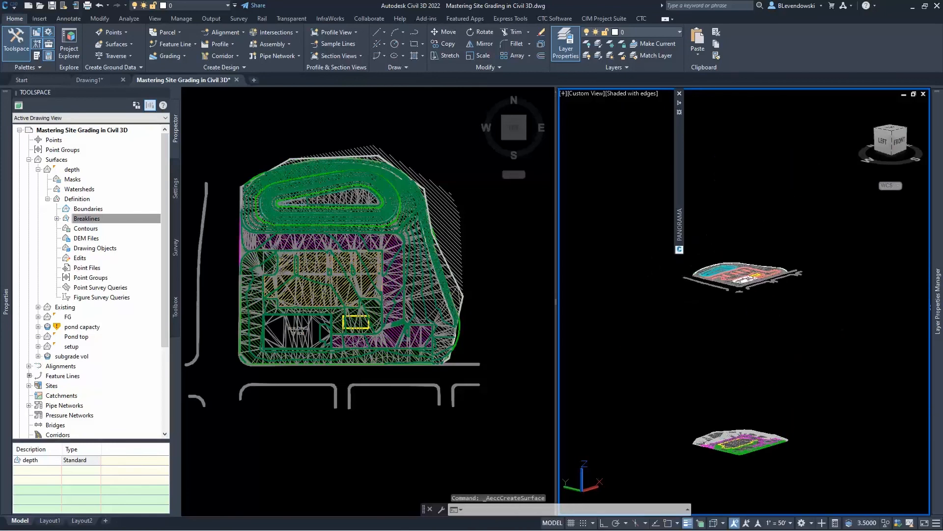
pyautogui.scroll(10, 714, 310)
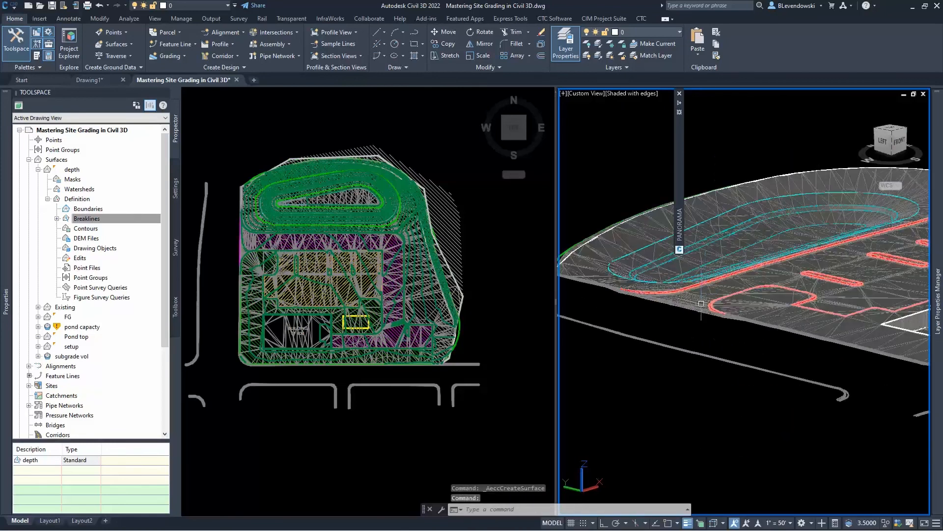
pyautogui.scroll(5, 699, 291)
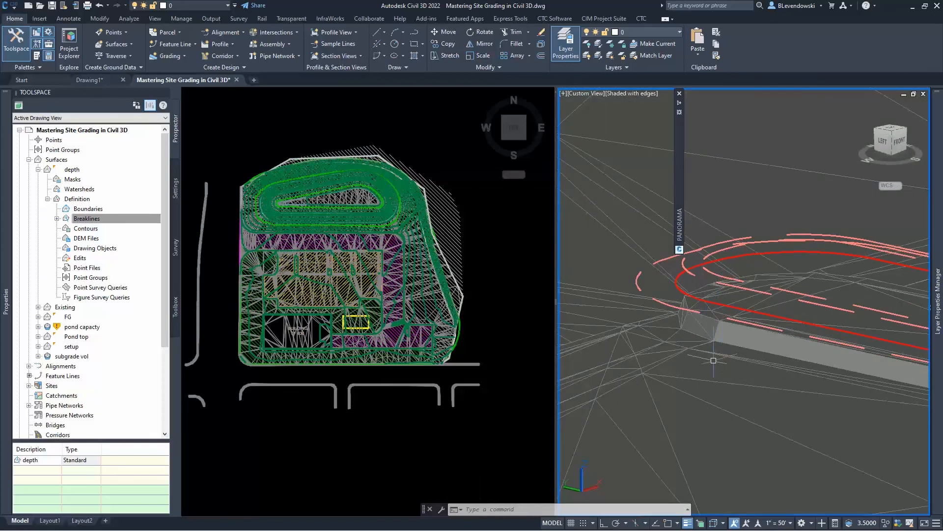
pyautogui.scroll(-2, 713, 363)
pyautogui.scroll(-3, 688, 334)
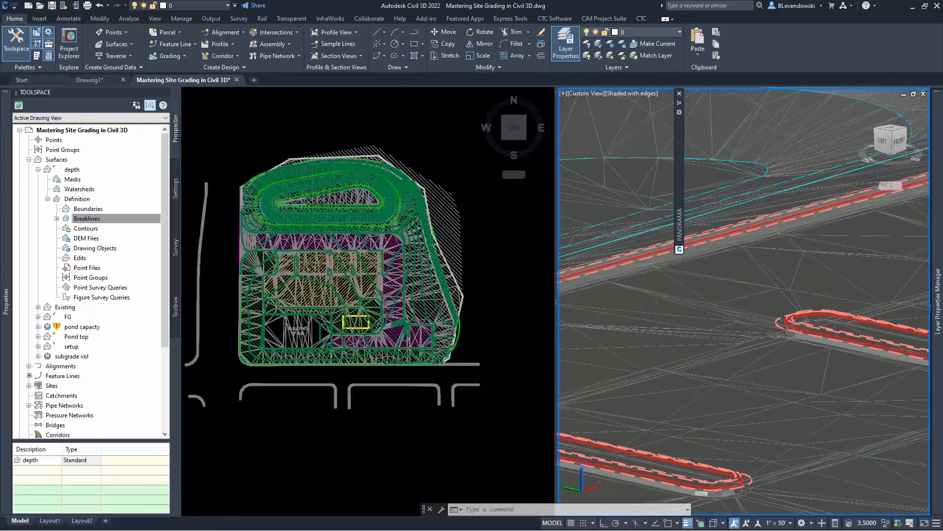
pyautogui.moveTo(777, 328); pyautogui.dragTo(560, 384, button='middle')
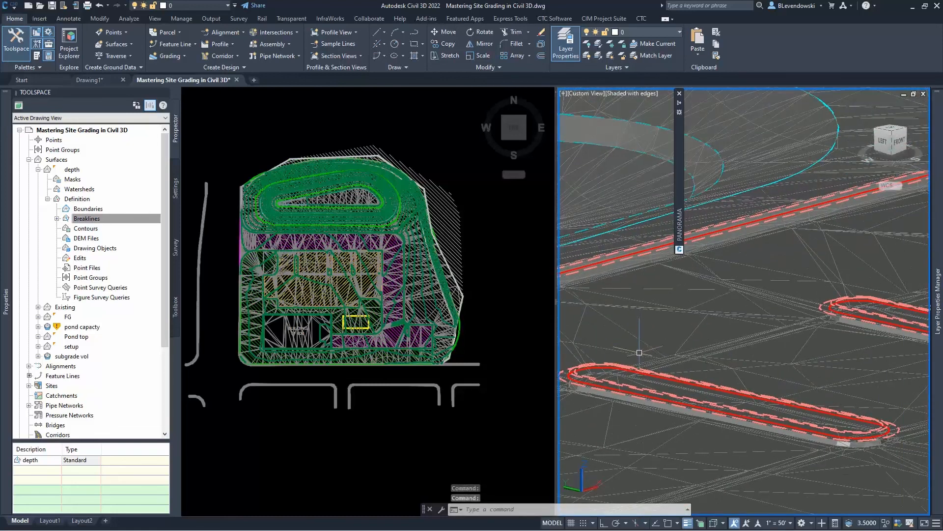
pyautogui.scroll(-4, 650, 354)
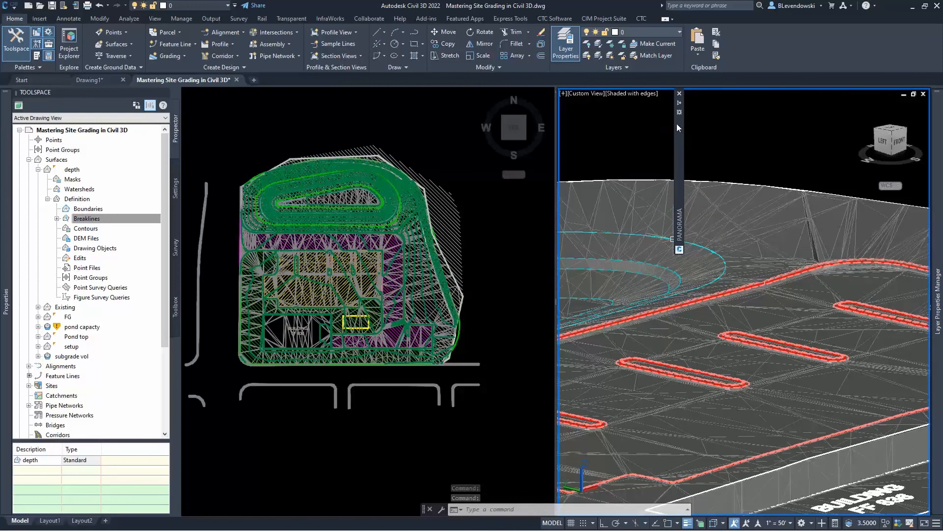
# Step: Close the Panorama window and make the plan view active with nothing selected
pyautogui.click(679, 94)
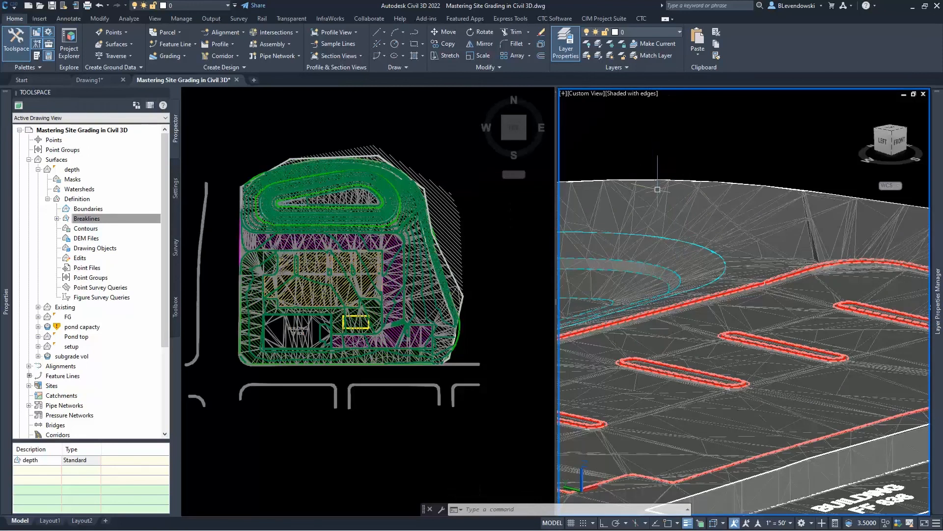
pyautogui.click(430, 143)
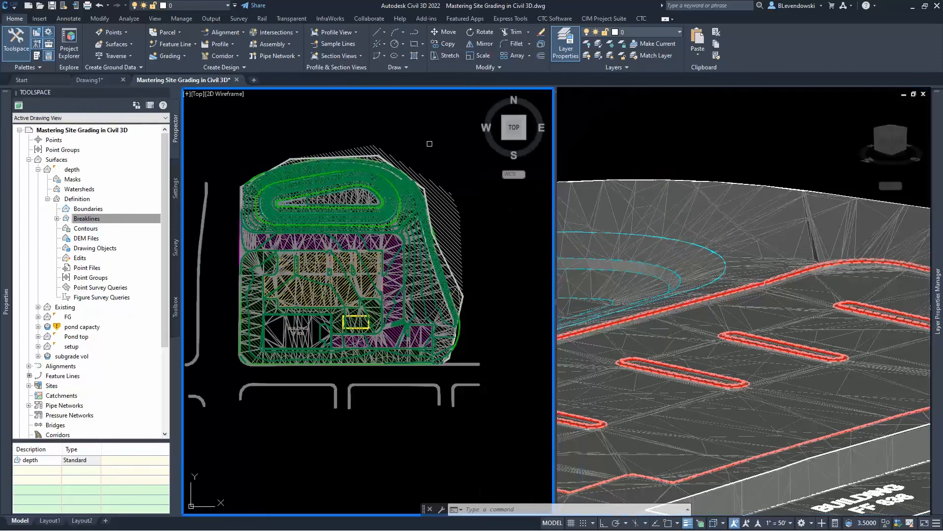
pyautogui.press('Escape')
pyautogui.press('Escape')
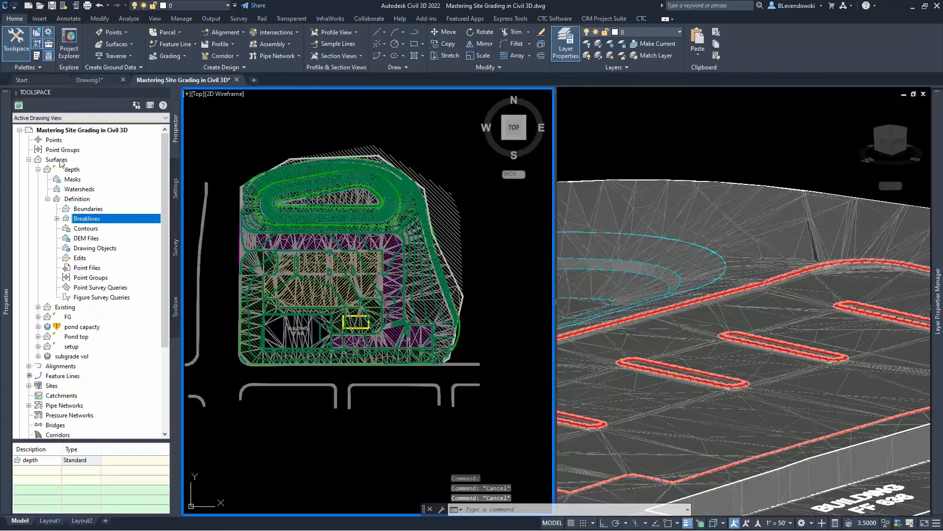
# Step: Create a new TIN surface named "subgrade tin" with the Design with TIN style
pyautogui.rightClick(59, 160)
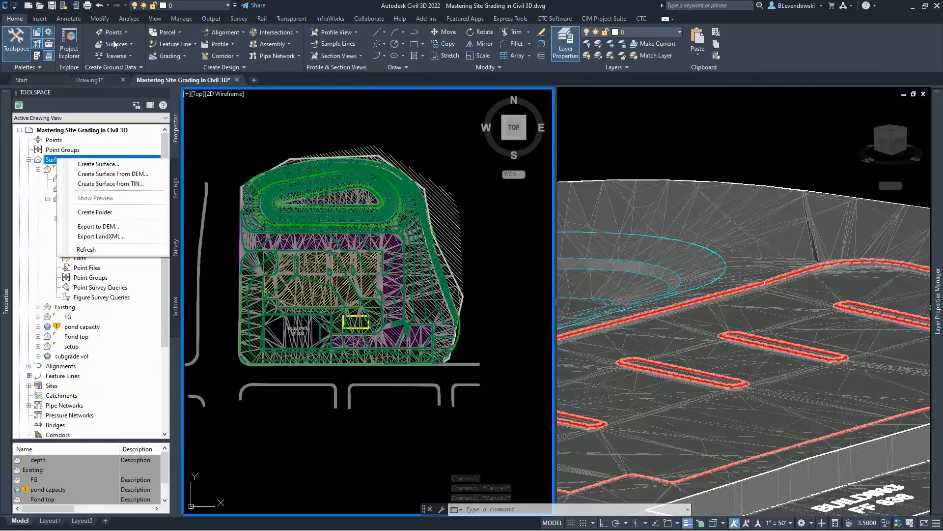
pyautogui.click(114, 44)
pyautogui.click(119, 43)
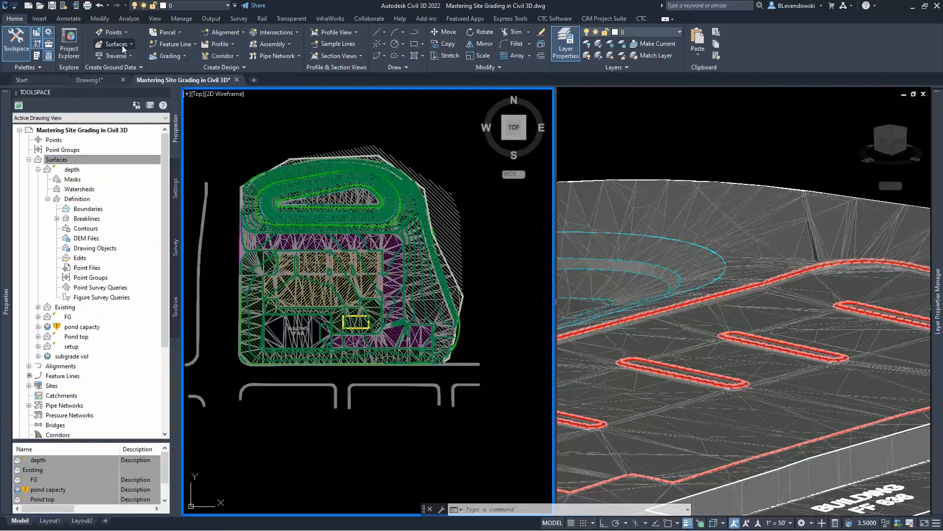
pyautogui.rightClick(65, 162)
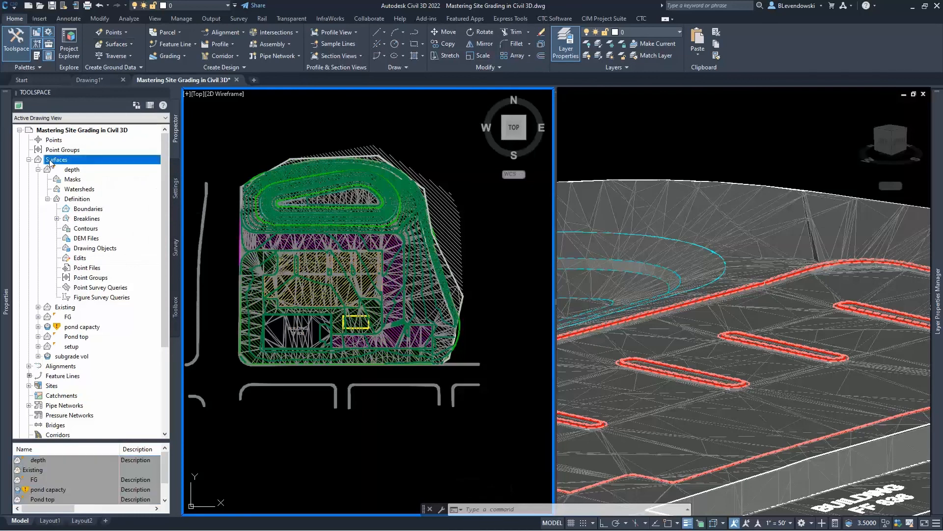
pyautogui.click(74, 167)
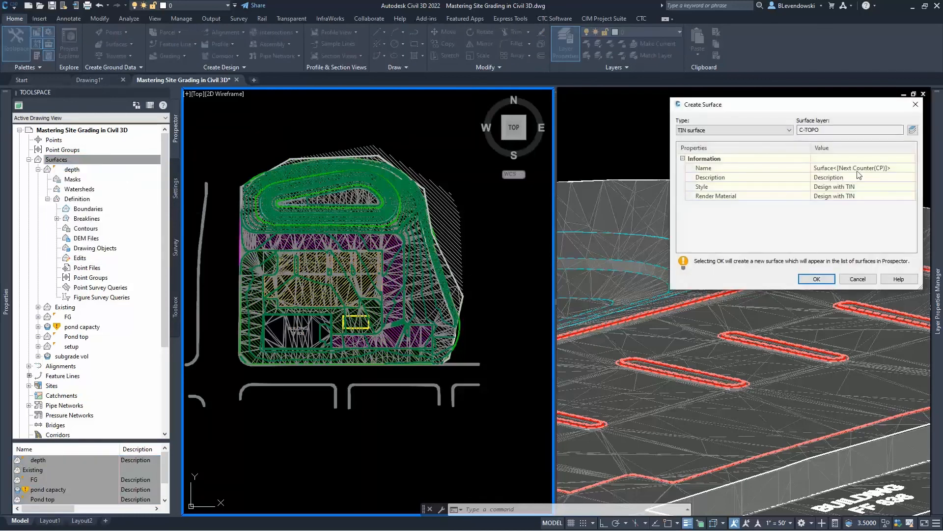
pyautogui.click(857, 170)
pyautogui.write('su')
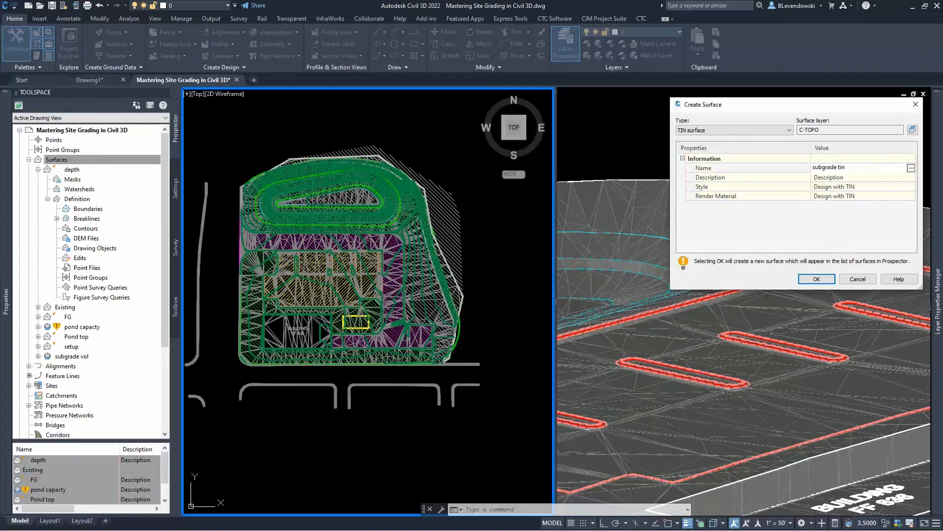
pyautogui.write('bgrade tin')
pyautogui.press('Return')
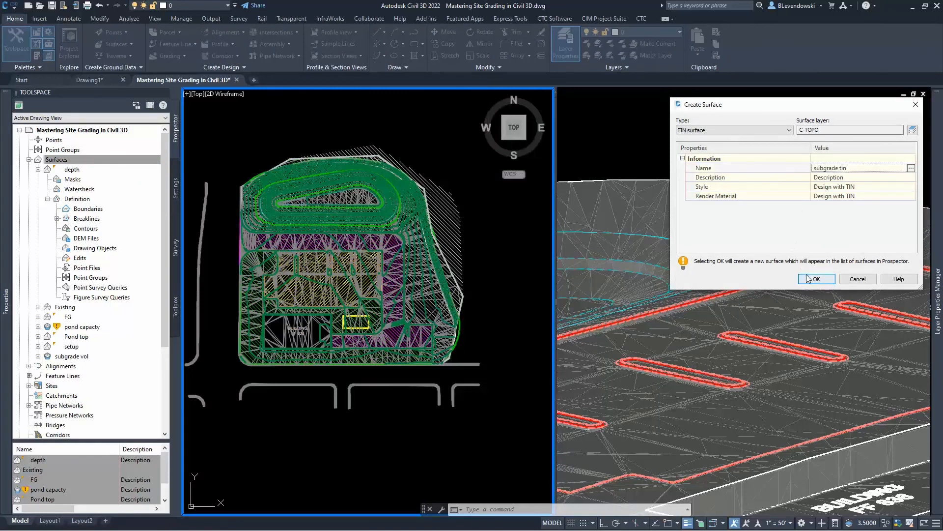
pyautogui.click(817, 278)
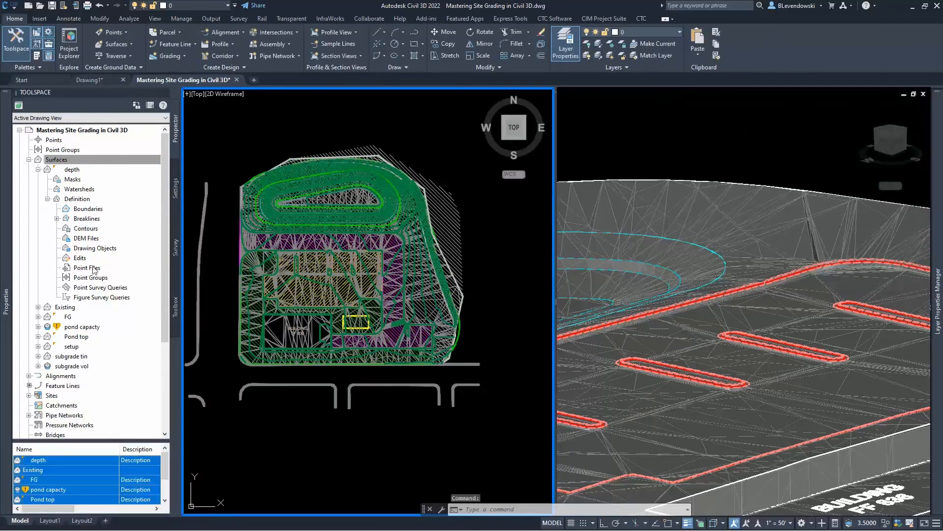
# Step: Paste the subgrade vol surface into the subgrade tin surface, and set all surfaces to the _No Display style
pyautogui.click(39, 169)
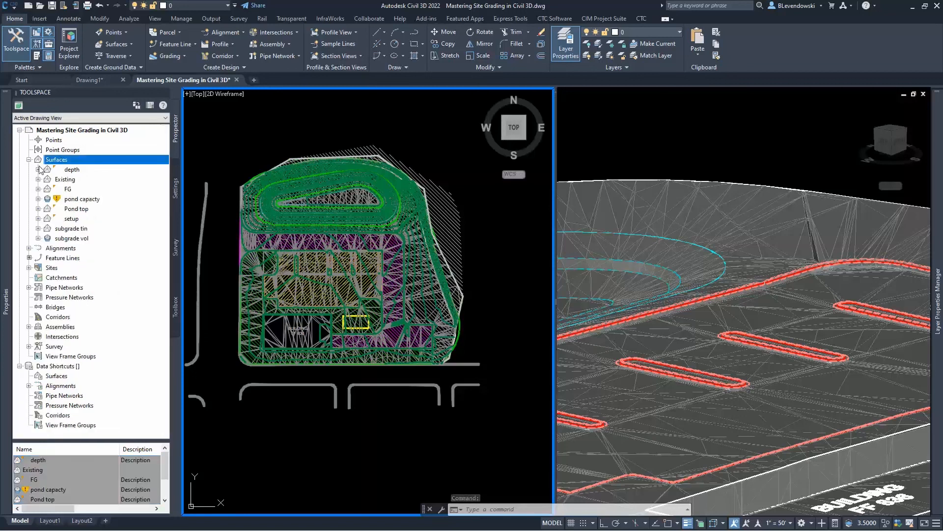
pyautogui.click(38, 229)
pyautogui.click(47, 257)
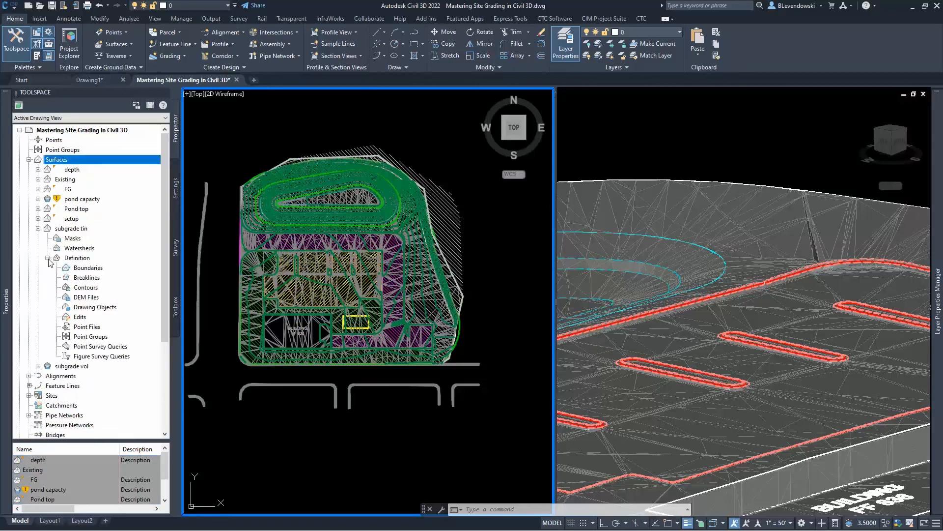
pyautogui.rightClick(80, 317)
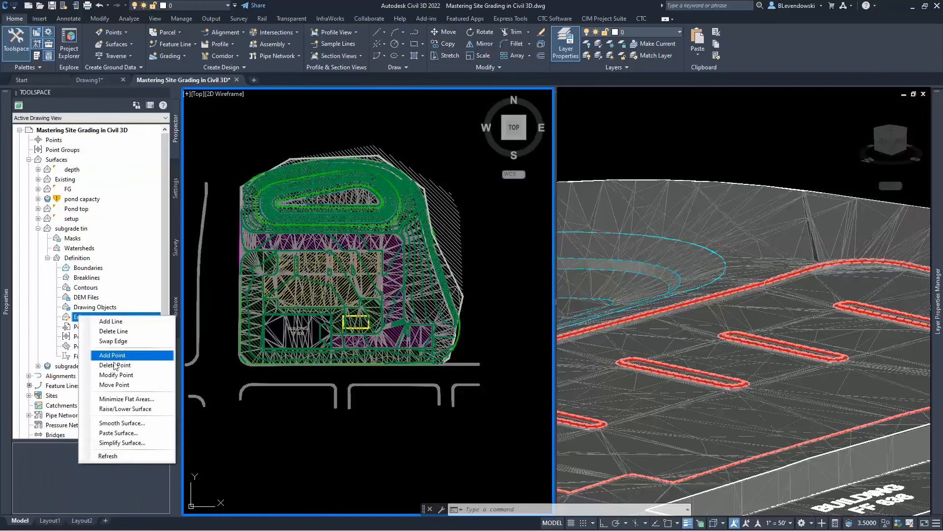
pyautogui.click(118, 433)
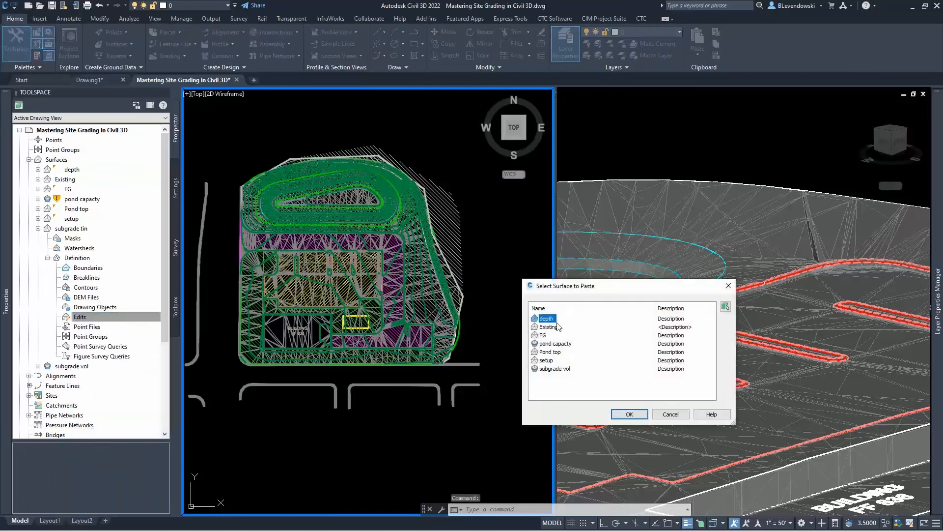
pyautogui.click(565, 369)
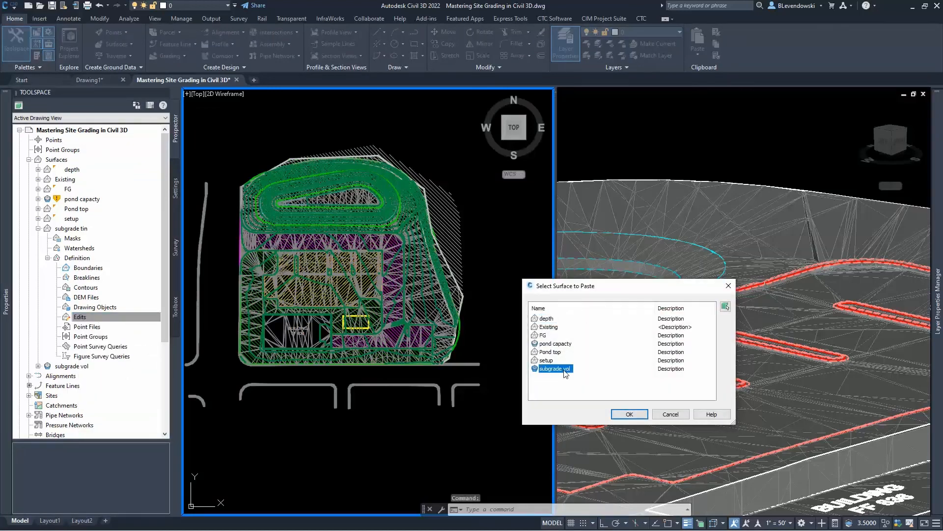
pyautogui.click(629, 414)
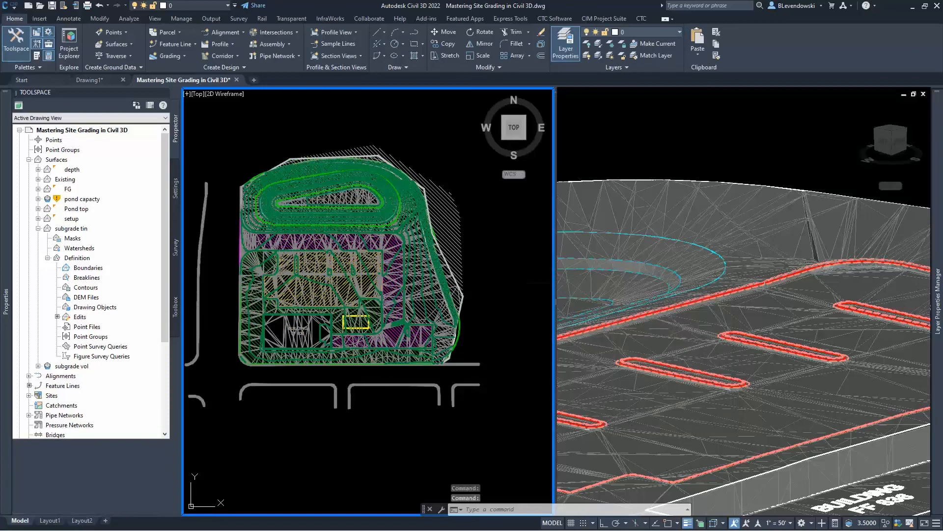
pyautogui.click(675, 338)
pyautogui.click(500, 261)
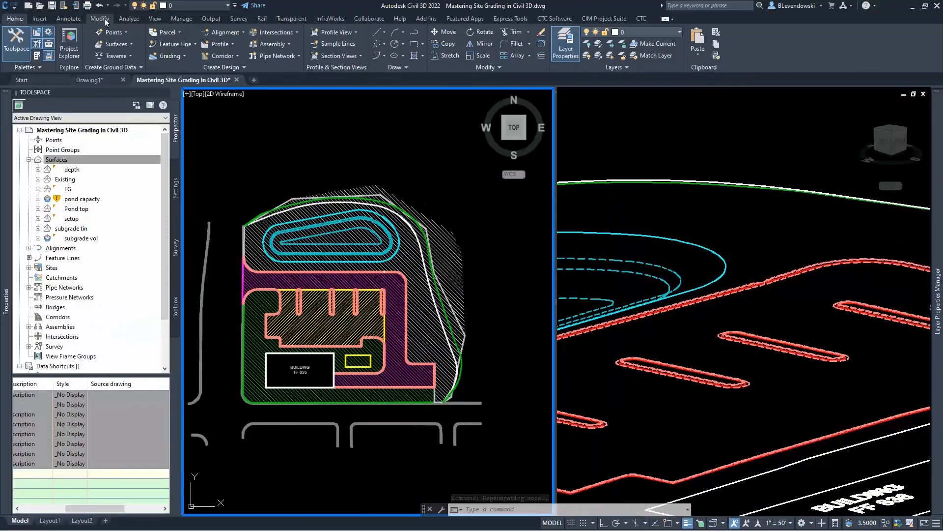
# Step: Open the Volumes Dashboard and widen its Boundary column so the heading is readable
pyautogui.click(68, 19)
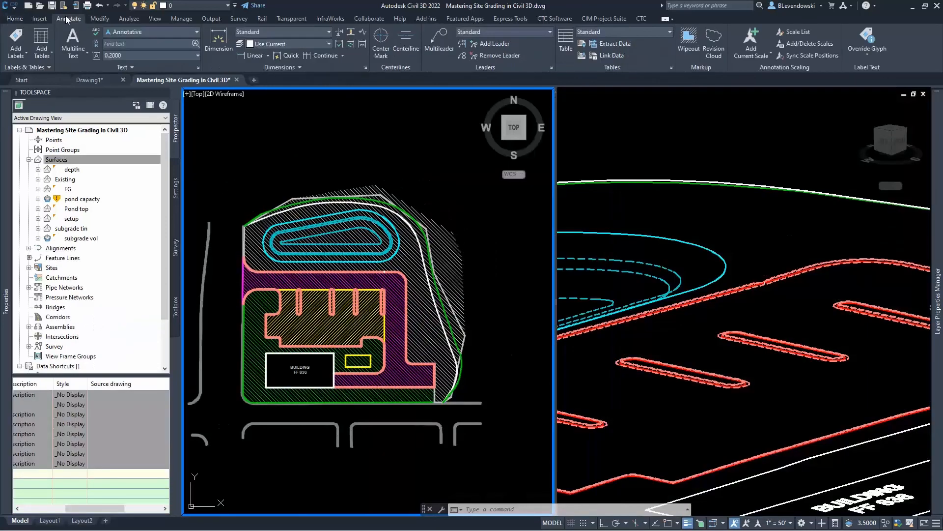
pyautogui.click(129, 19)
pyautogui.click(315, 48)
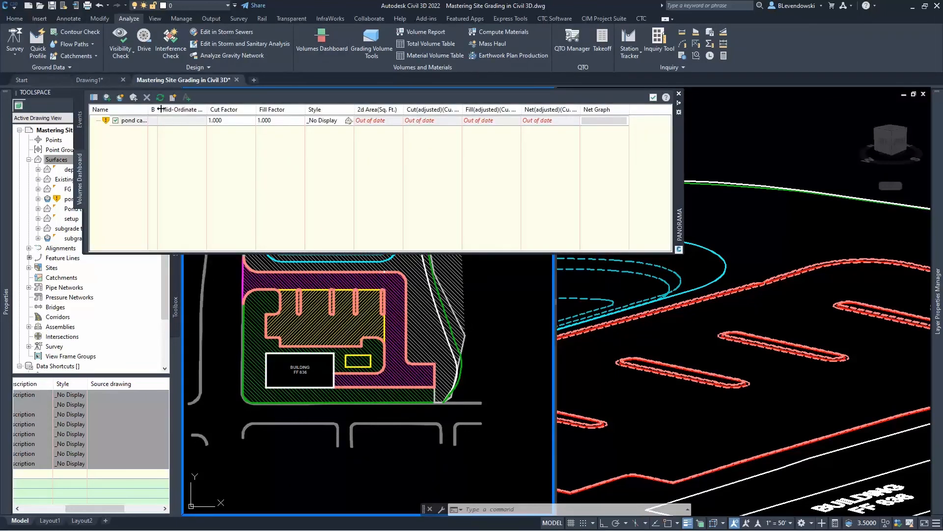
pyautogui.moveTo(161, 109); pyautogui.dragTo(183, 110)
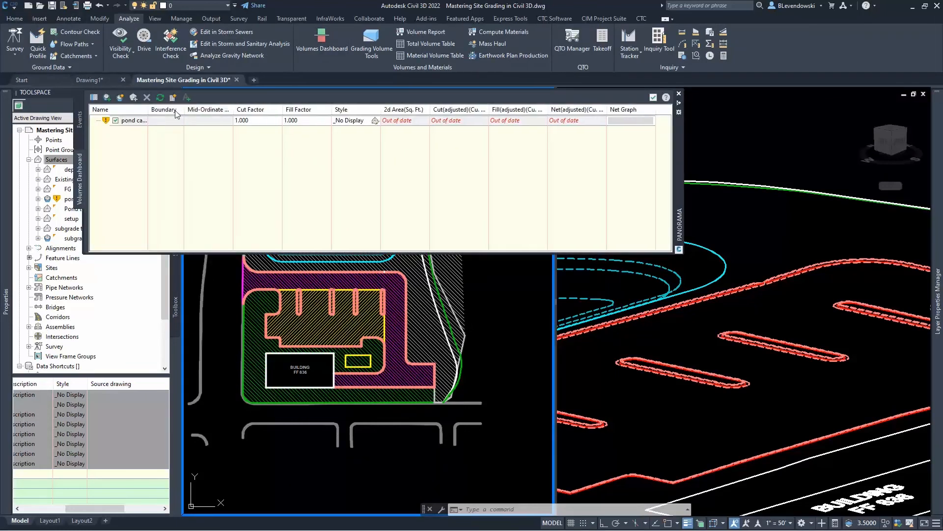
# Step: Start a new TIN volume surface from the Volumes Dashboard and name it "earthwork"
pyautogui.click(120, 98)
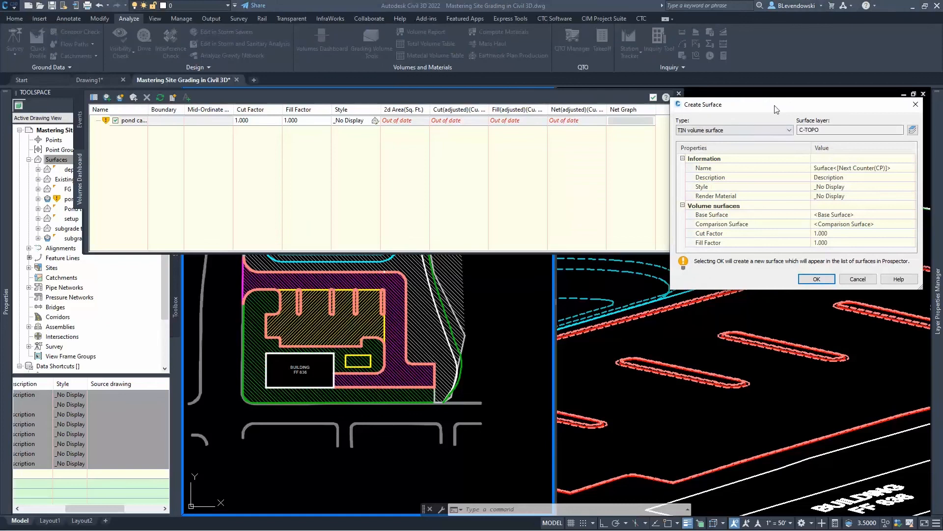
pyautogui.moveTo(776, 109); pyautogui.dragTo(398, 124)
pyautogui.click(494, 183)
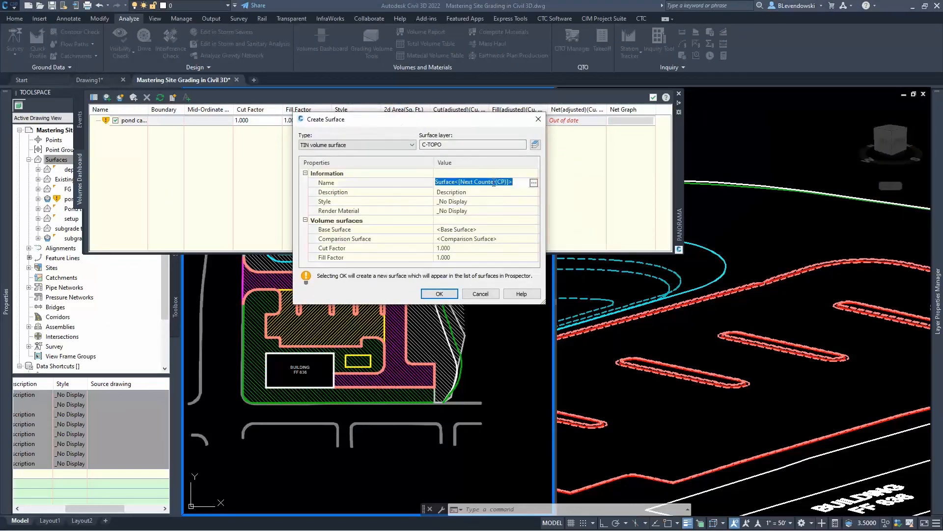
pyautogui.write('earthwork')
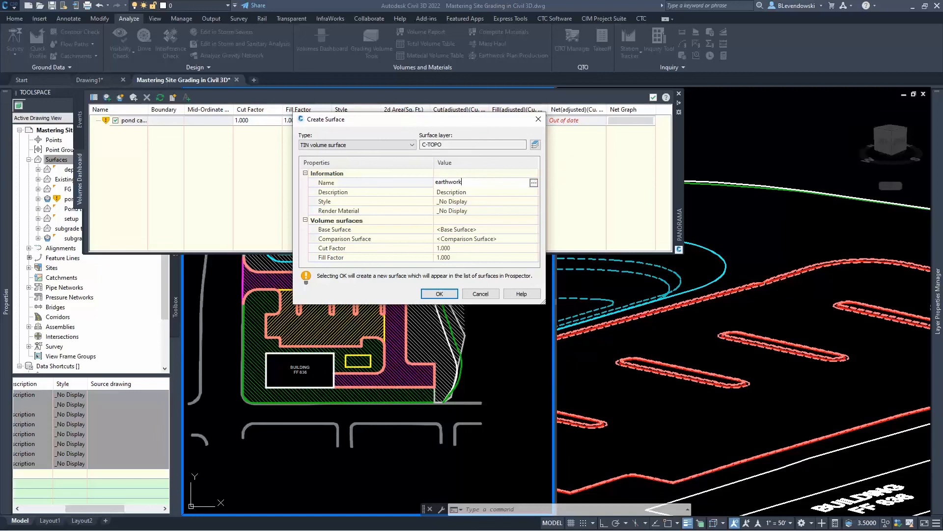
# Step: Set subgrade tin as the base surface and Existing as the comparison surface, and create the earthwork volume surface
pyautogui.click(497, 229)
pyautogui.click(535, 230)
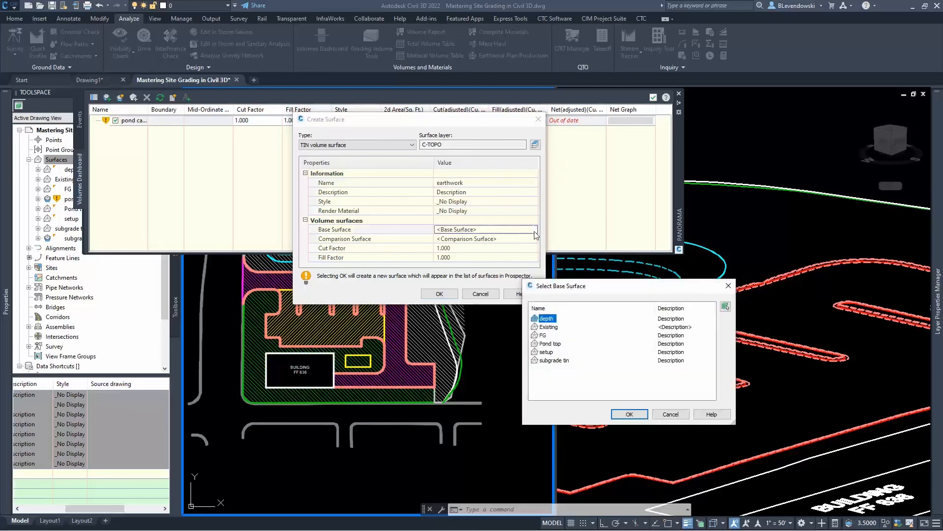
pyautogui.click(562, 363)
pyautogui.click(629, 414)
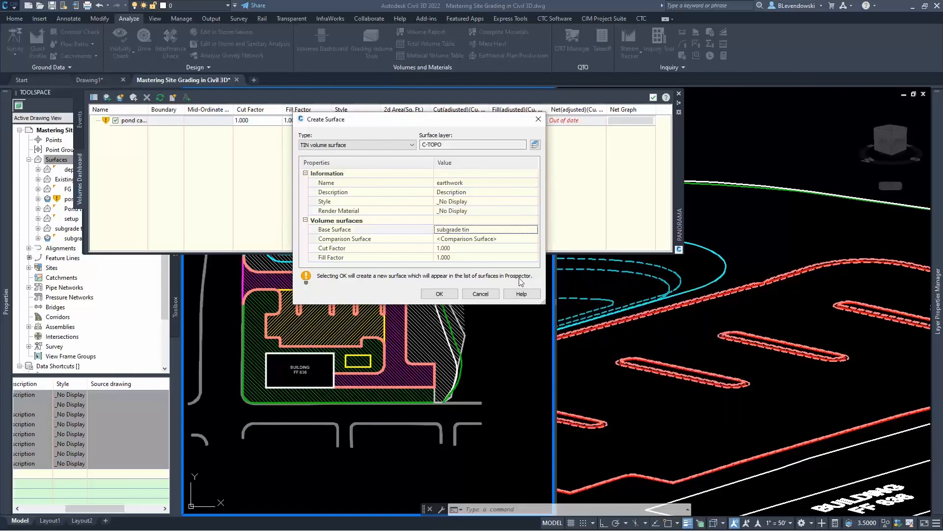
pyautogui.click(526, 239)
pyautogui.click(535, 239)
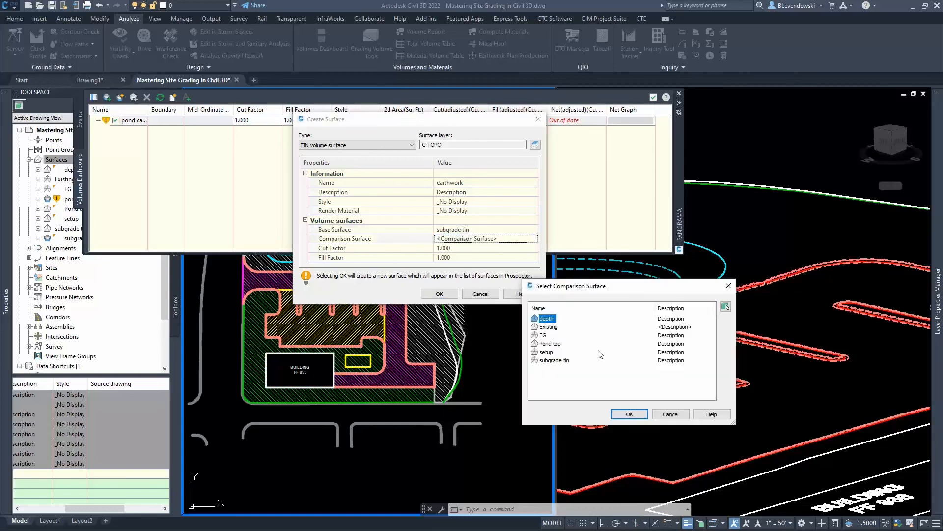
pyautogui.click(550, 326)
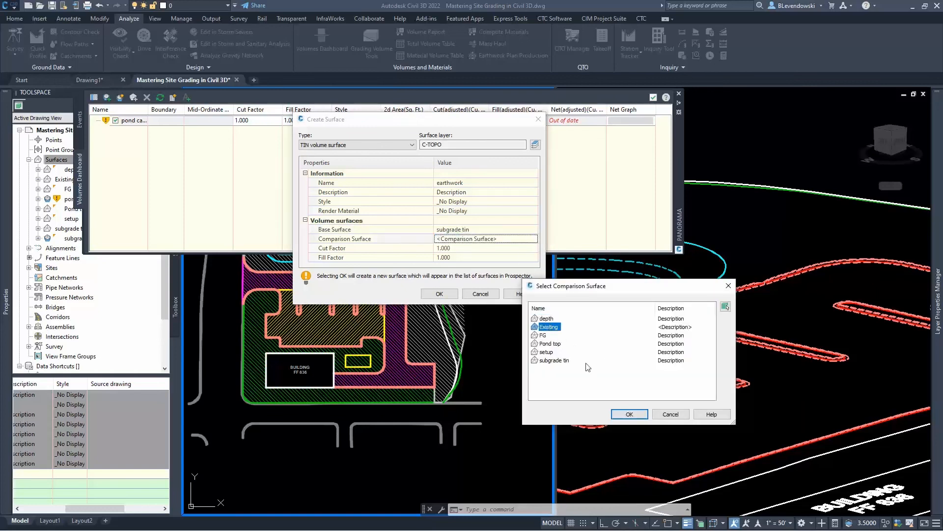
pyautogui.click(630, 414)
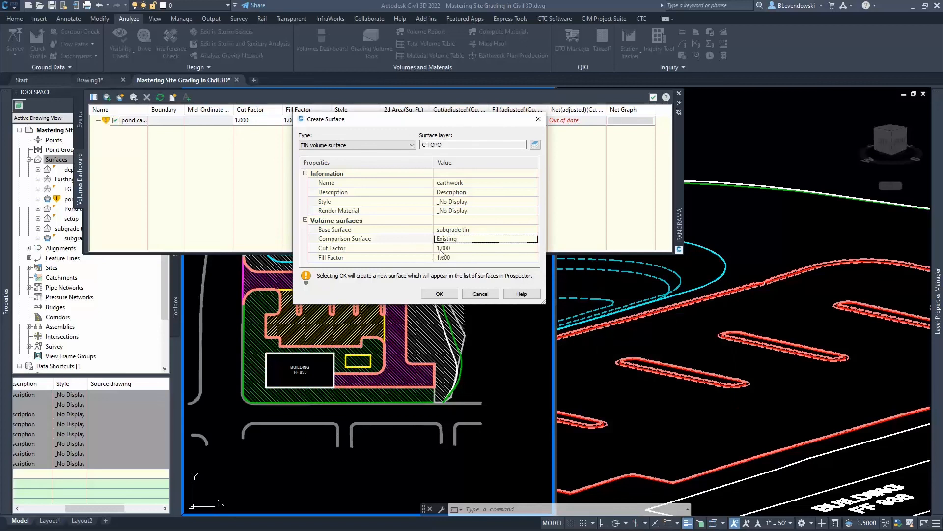
pyautogui.click(440, 293)
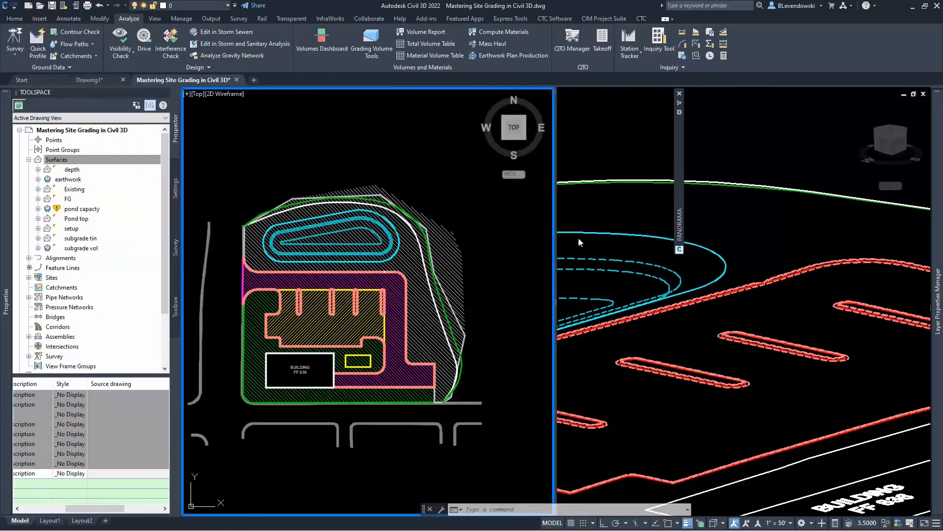
# Step: Add a bounded volume to the earthwork surface using the yellow parking lot boundary, and expand the earthwork entry
pyautogui.moveTo(680, 125)
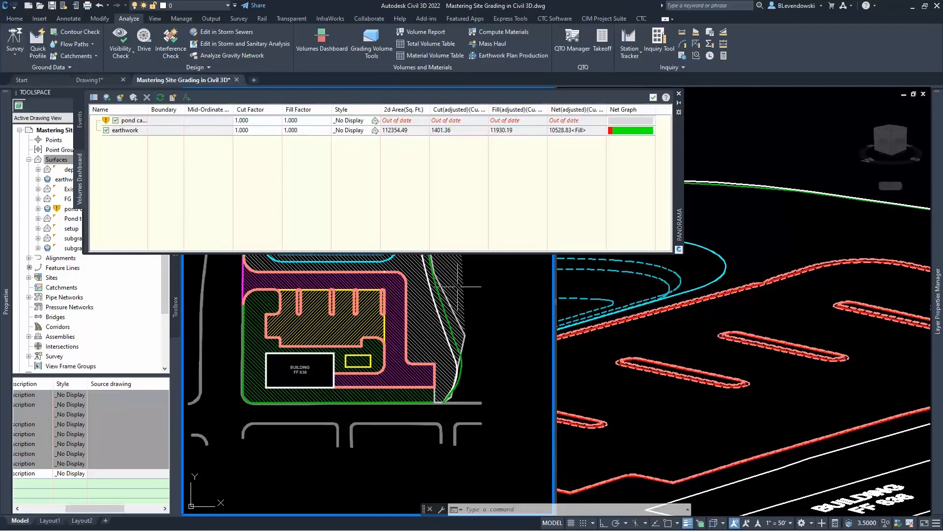
pyautogui.moveTo(507, 315); pyautogui.dragTo(511, 391, button='middle')
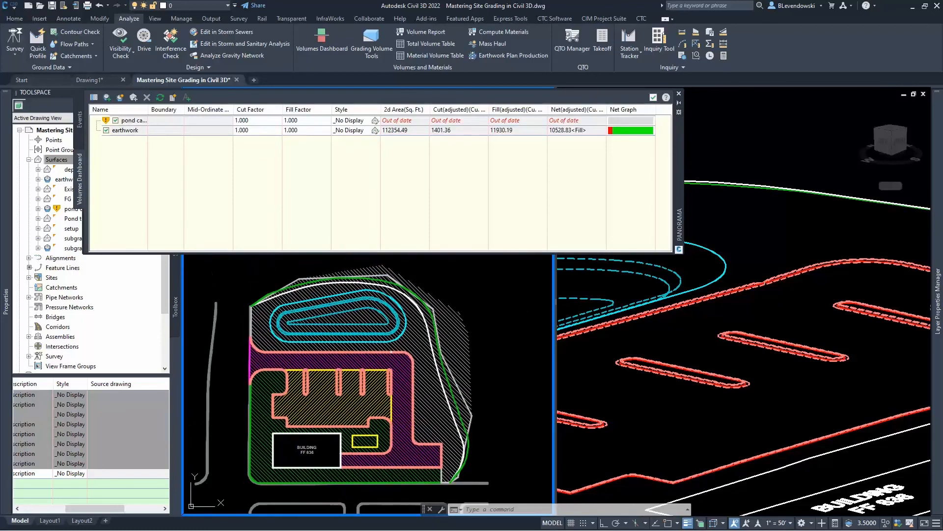
pyautogui.scroll(6, 317, 307)
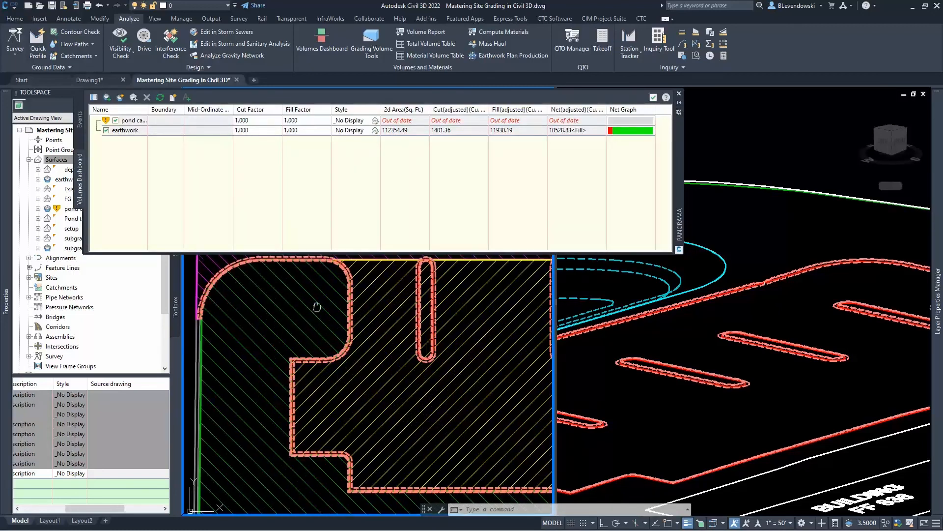
pyautogui.moveTo(317, 307); pyautogui.dragTo(265, 405, button='middle')
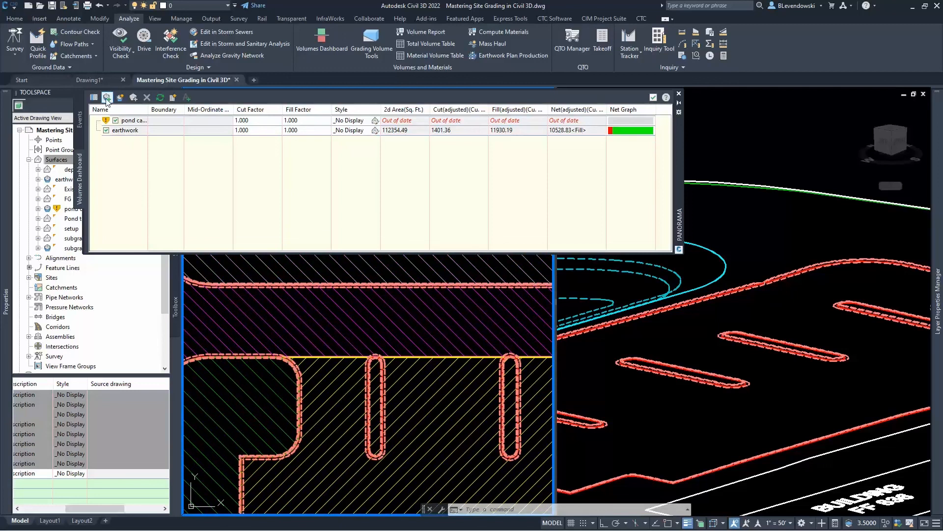
pyautogui.click(125, 131)
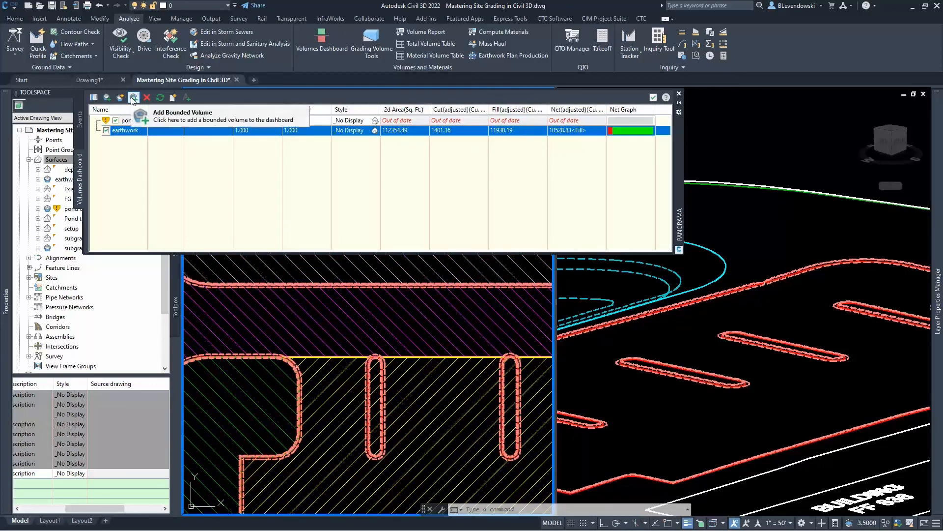
pyautogui.click(133, 97)
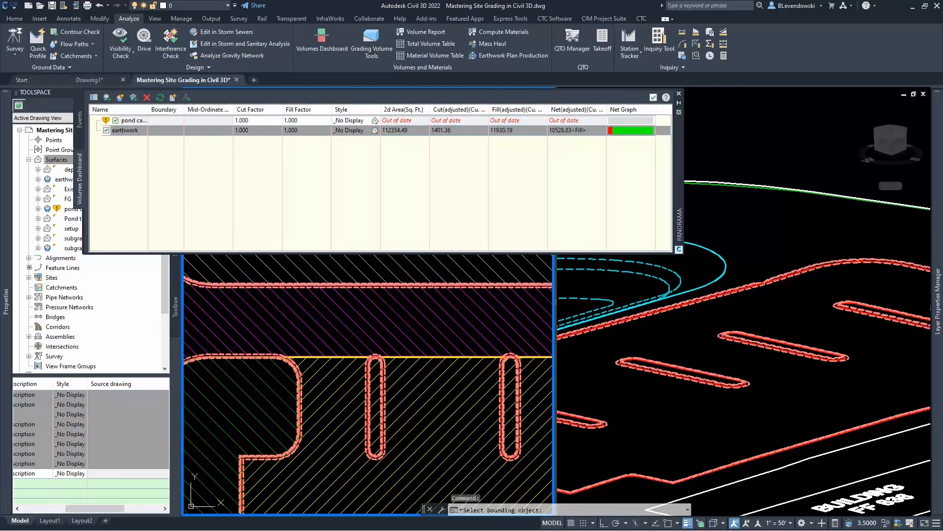
pyautogui.scroll(10, 310, 355)
pyautogui.click(310, 354)
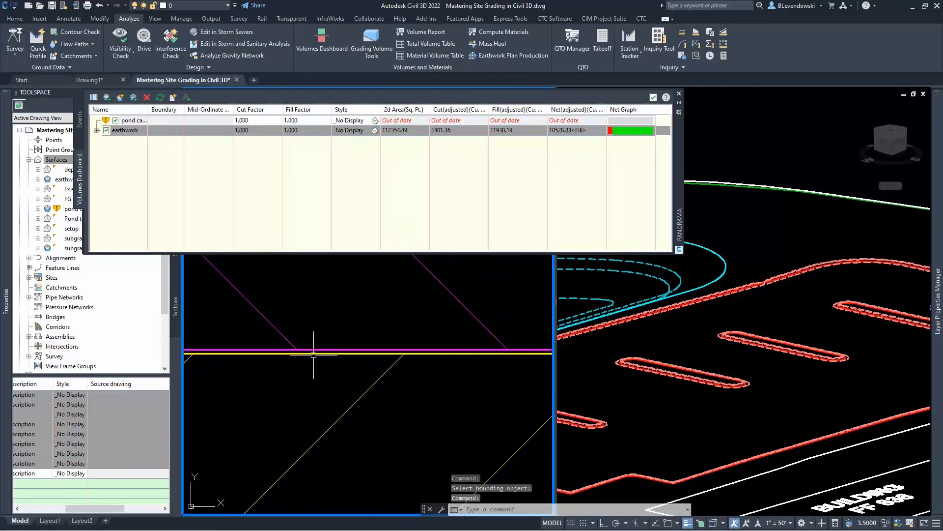
pyautogui.click(97, 132)
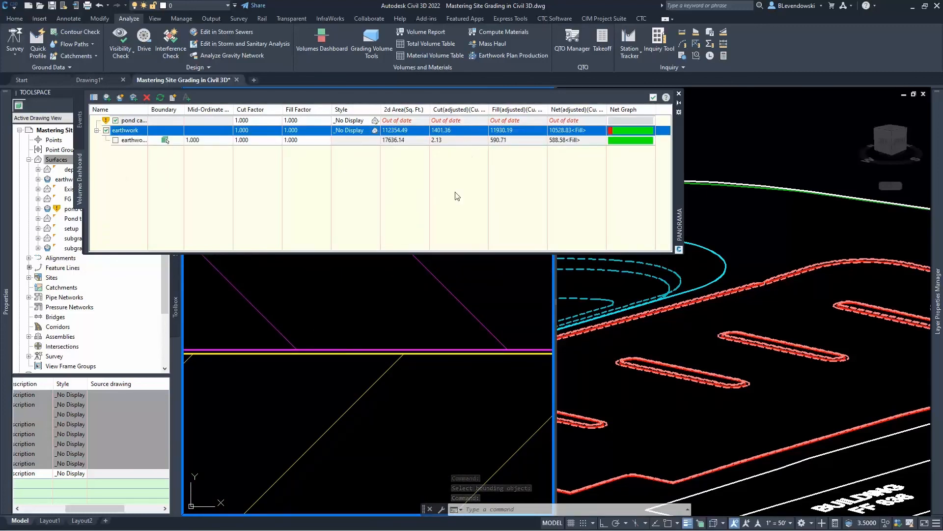
# Step: Close the Volumes Dashboard and the event viewer, and bring the whole site plan into view
pyautogui.scroll(-5, 360, 327)
pyautogui.scroll(-4, 361, 327)
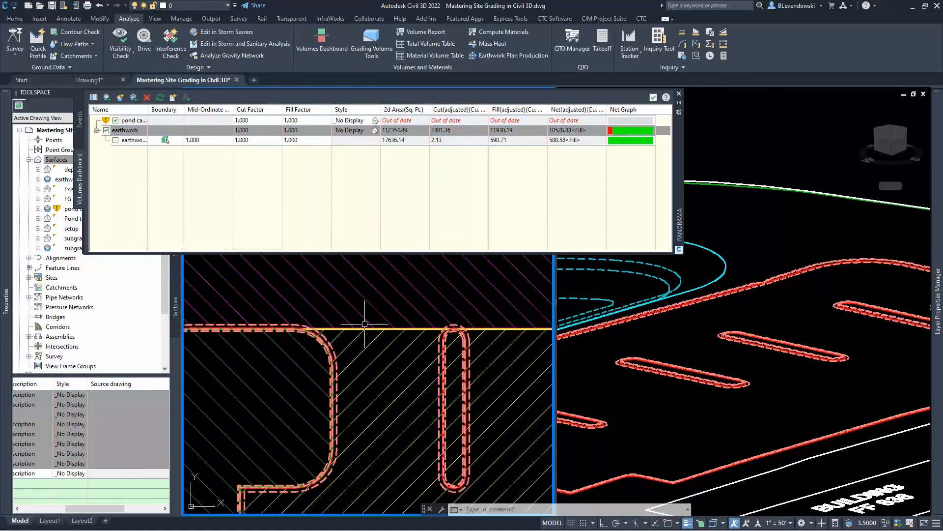
pyautogui.click(654, 98)
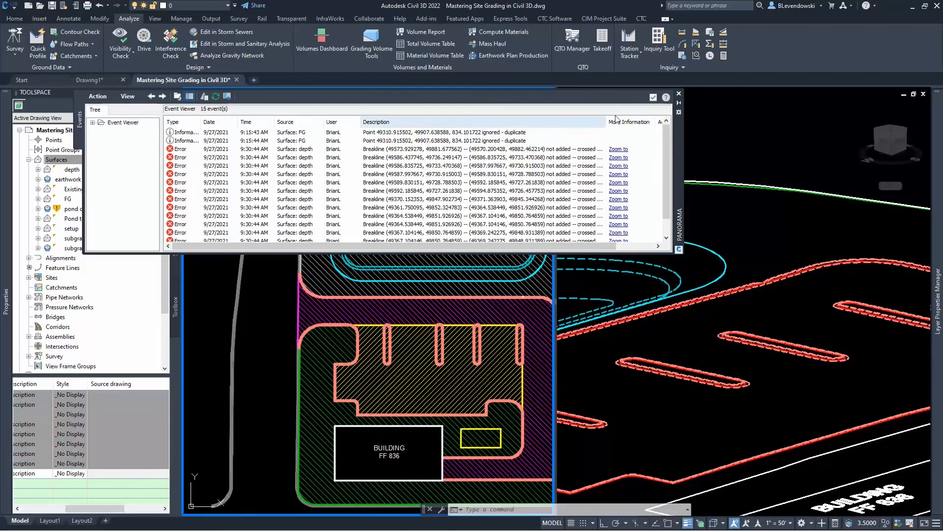
pyautogui.click(654, 98)
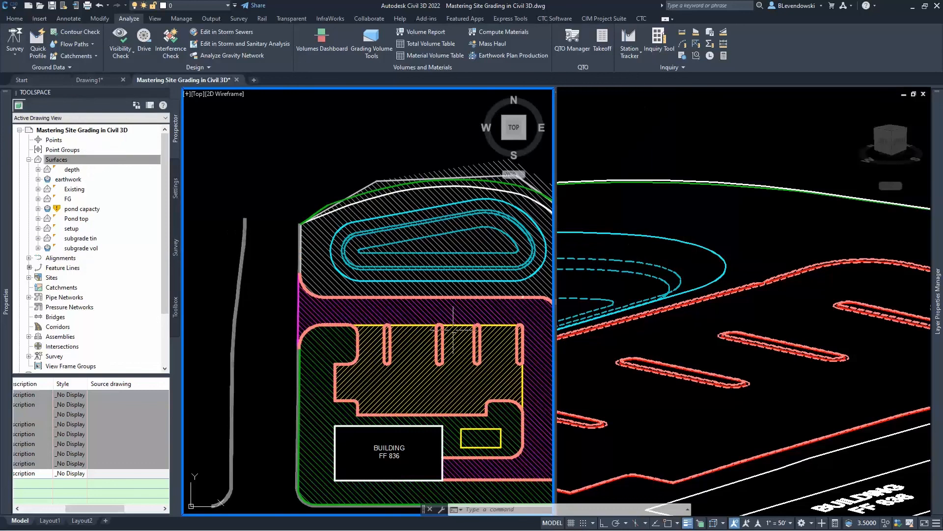
pyautogui.moveTo(418, 344); pyautogui.dragTo(338, 284, button='middle')
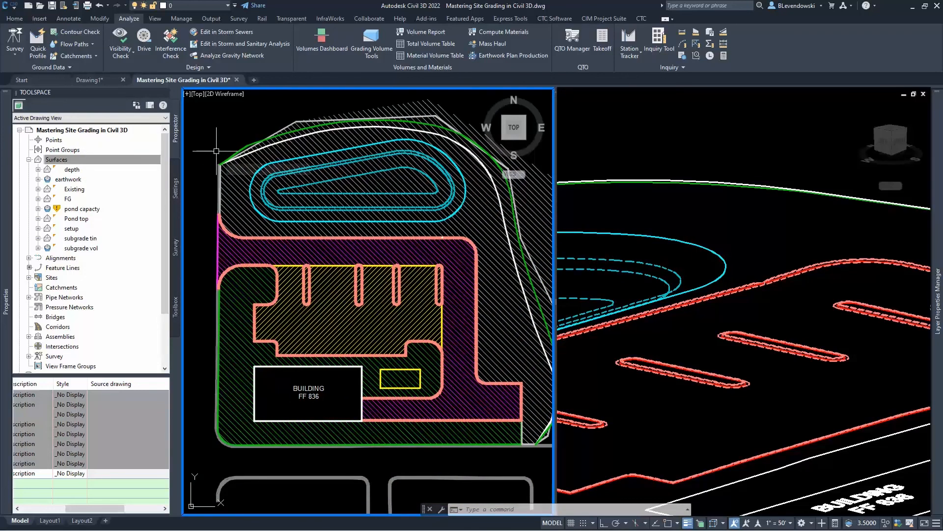
pyautogui.moveTo(216, 151)
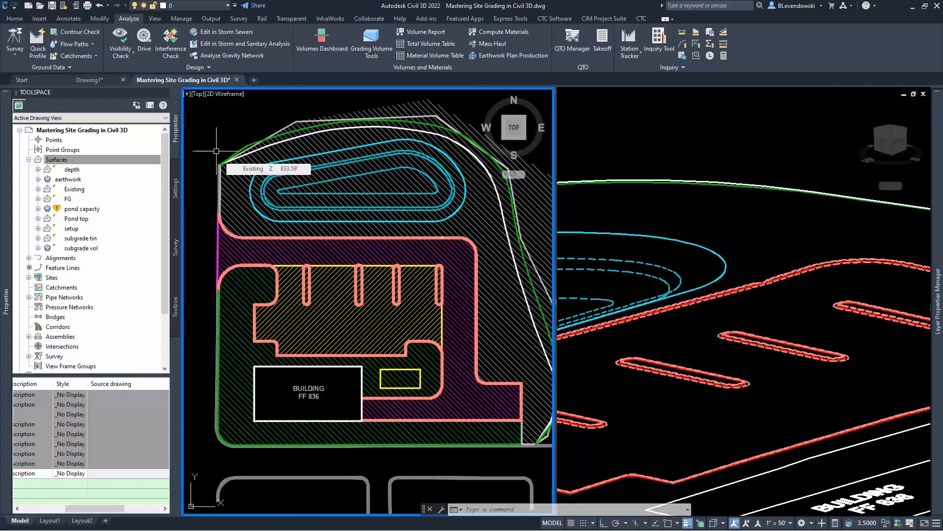
# Step: Open the Earthwork Processor from the CIM Project Suite, add a new set and name it "site 1"
pyautogui.click(601, 18)
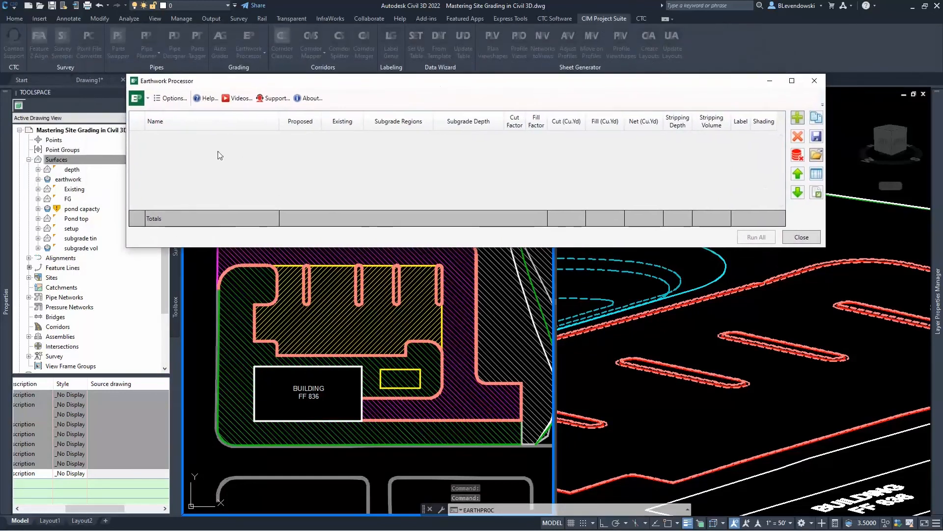
pyautogui.click(798, 119)
pyautogui.click(205, 138)
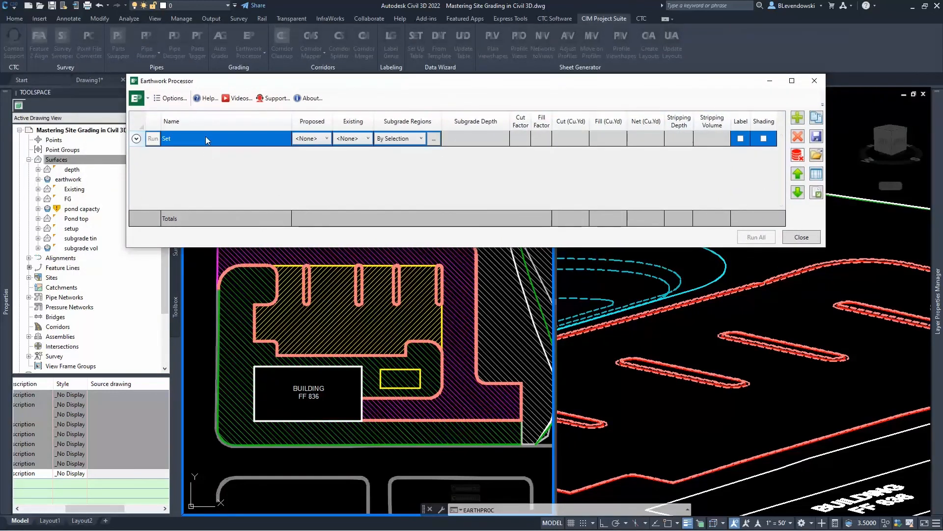
pyautogui.click(205, 137)
pyautogui.write('site 1')
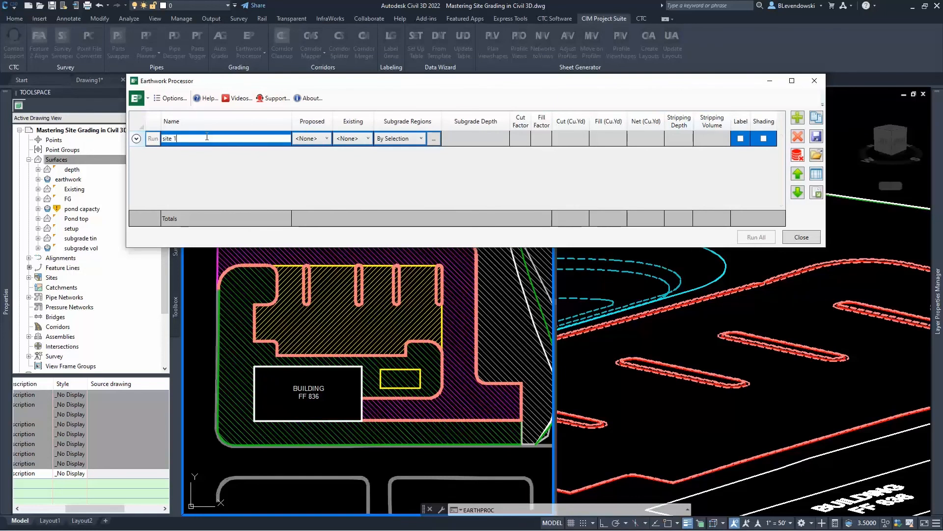
# Step: Set FG as the proposed surface and Existing as the existing surface for the site 1 set
pyautogui.press('Return')
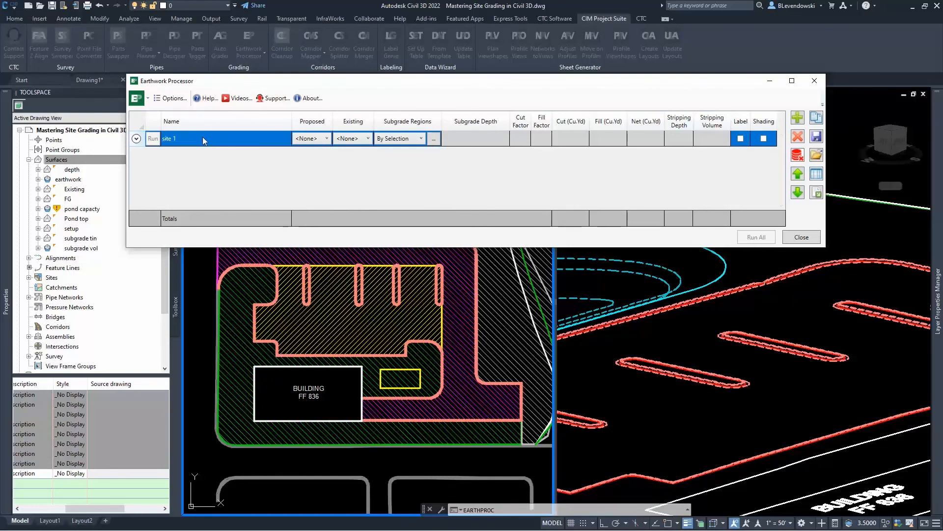
pyautogui.click(326, 138)
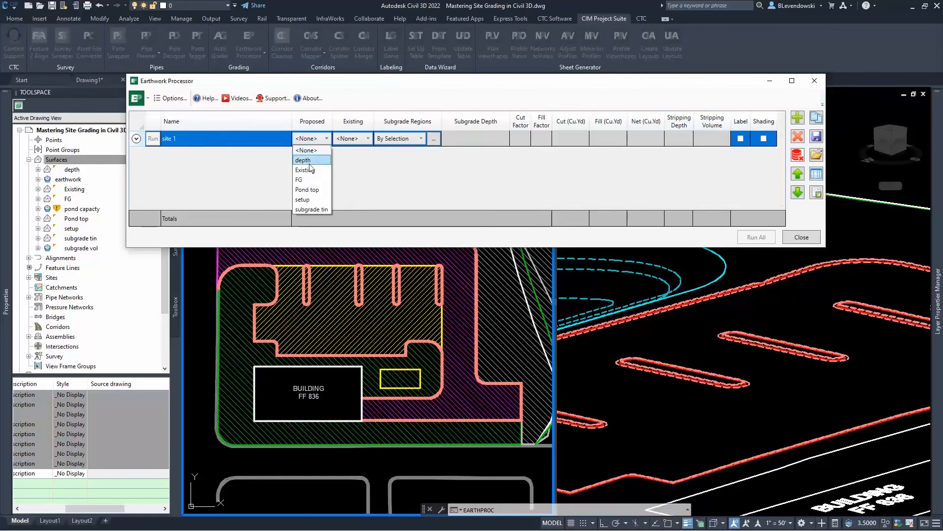
pyautogui.click(300, 179)
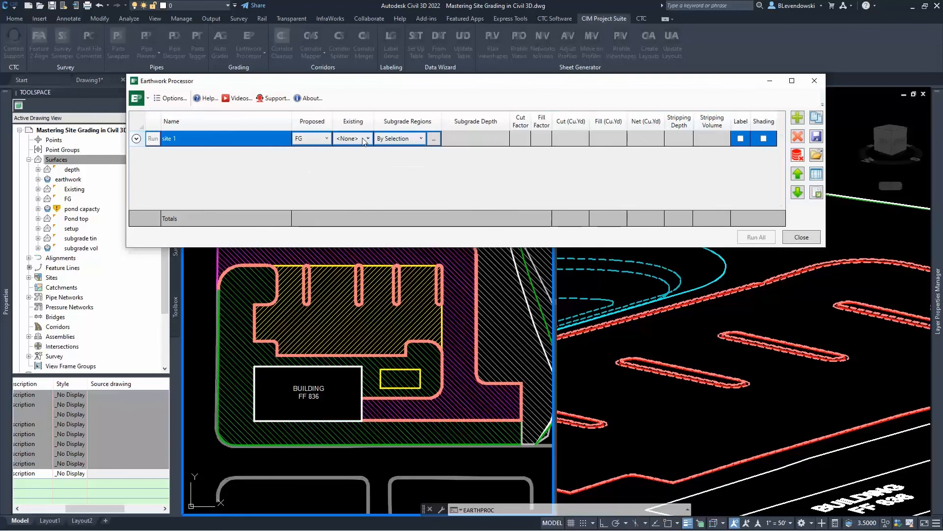
pyautogui.click(363, 139)
pyautogui.click(350, 170)
# Step: Define the subgrade regions of site 1 by filter with an included-layer filter, and run the set
pyautogui.click(420, 139)
pyautogui.click(408, 150)
pyautogui.click(433, 139)
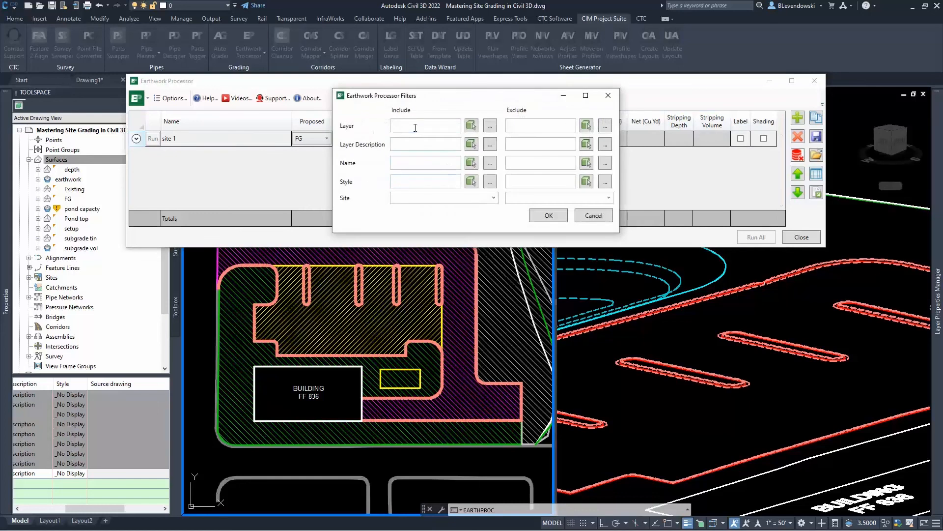
pyautogui.click(416, 127)
pyautogui.click(545, 216)
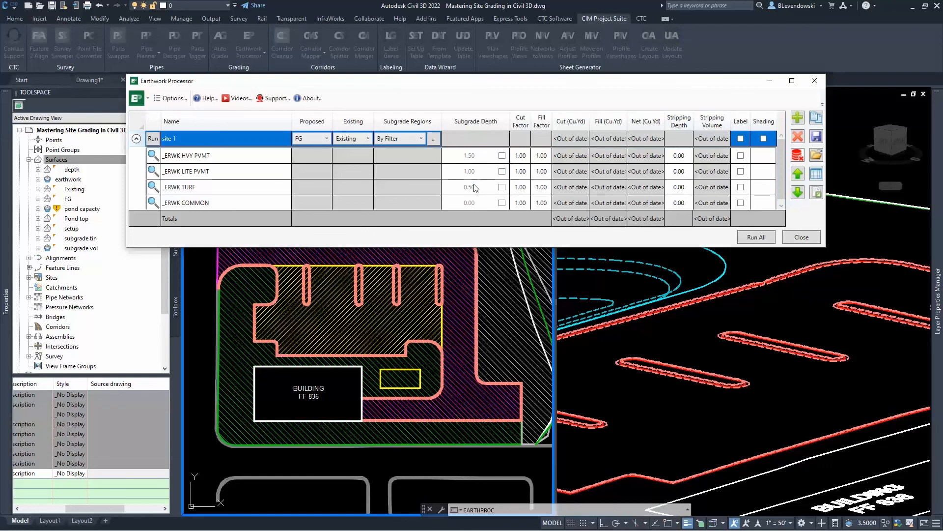
pyautogui.click(153, 139)
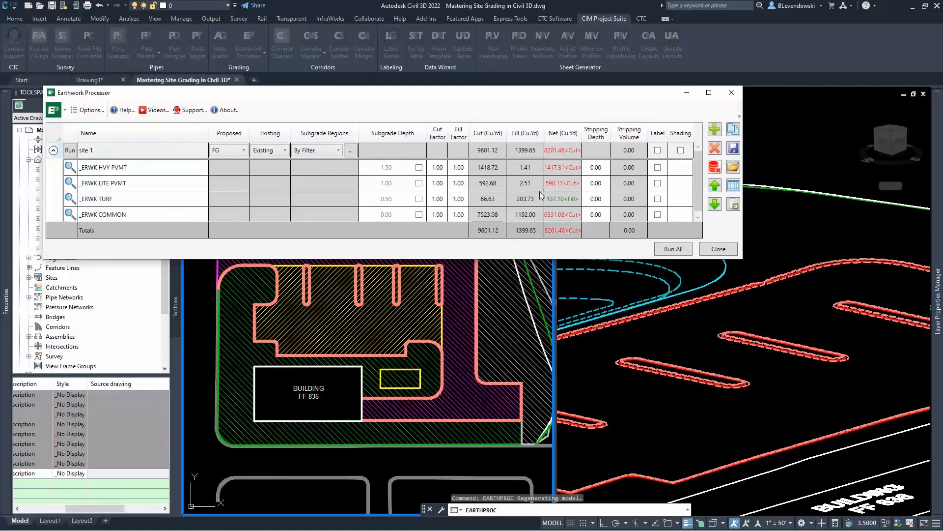
# Step: Enable labels for the four _ERWK regions and rerun site 1, closing the Earthwork Processor and the event viewer
pyautogui.click(658, 167)
pyautogui.click(658, 183)
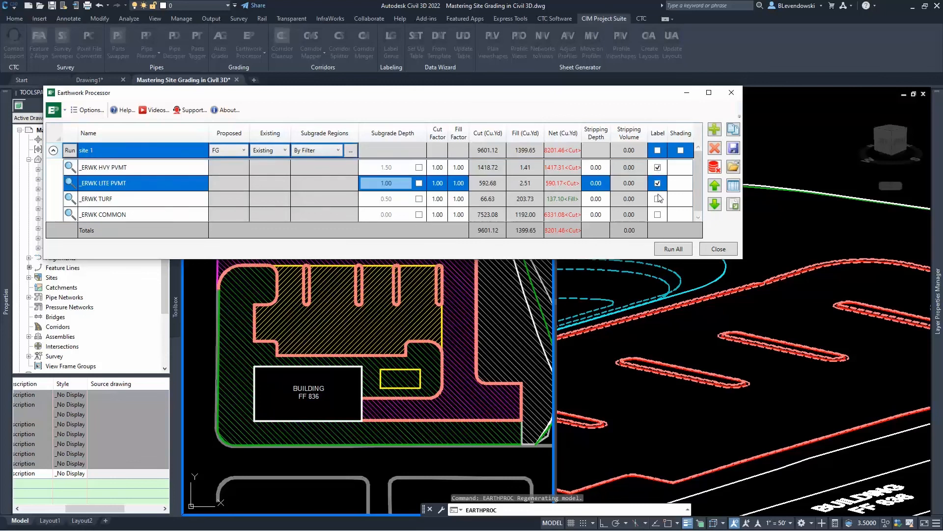
pyautogui.click(658, 199)
pyautogui.click(657, 215)
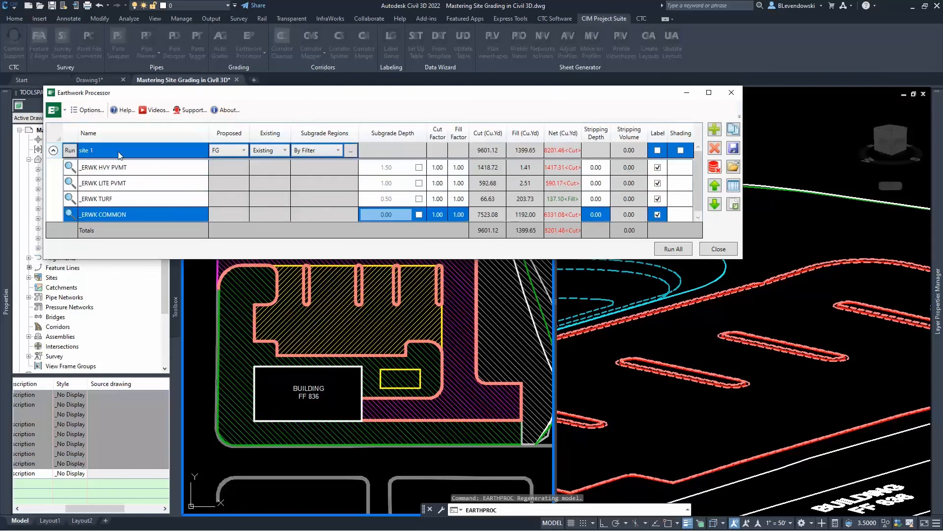
pyautogui.click(70, 151)
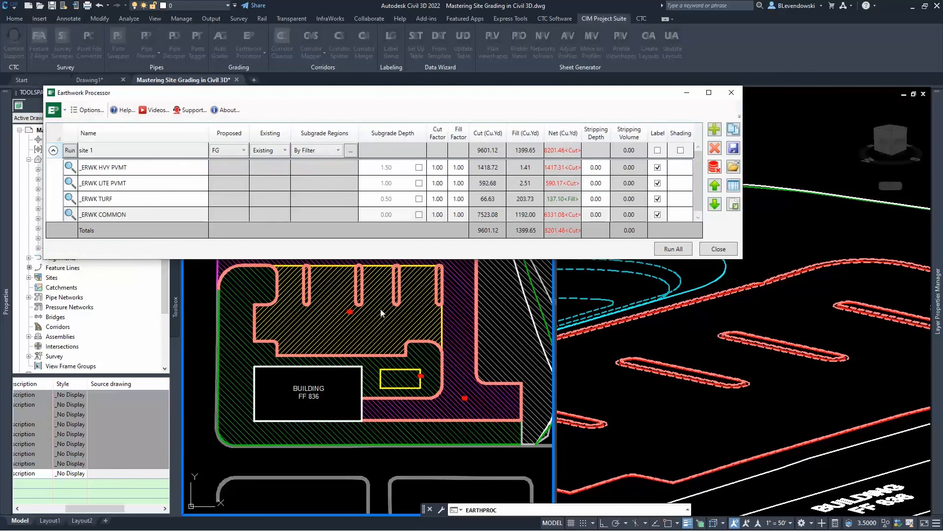
pyautogui.click(716, 249)
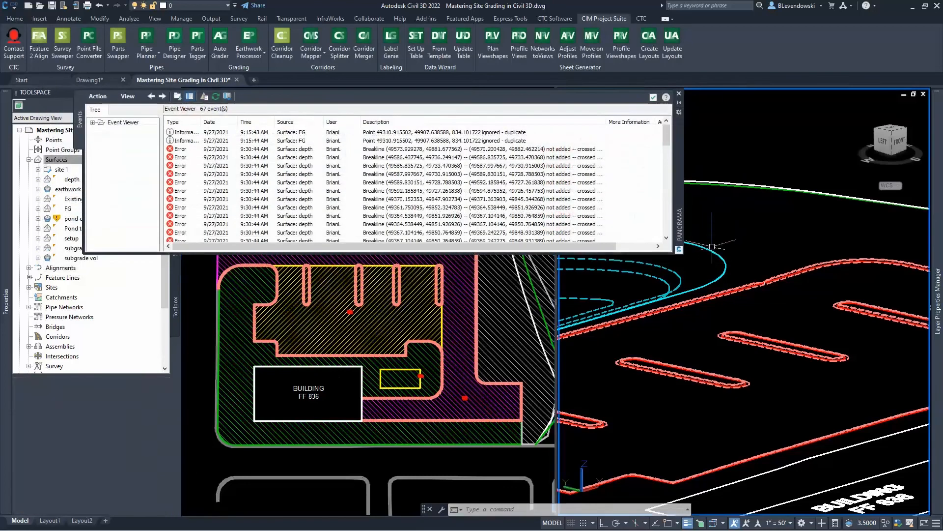
pyautogui.click(653, 96)
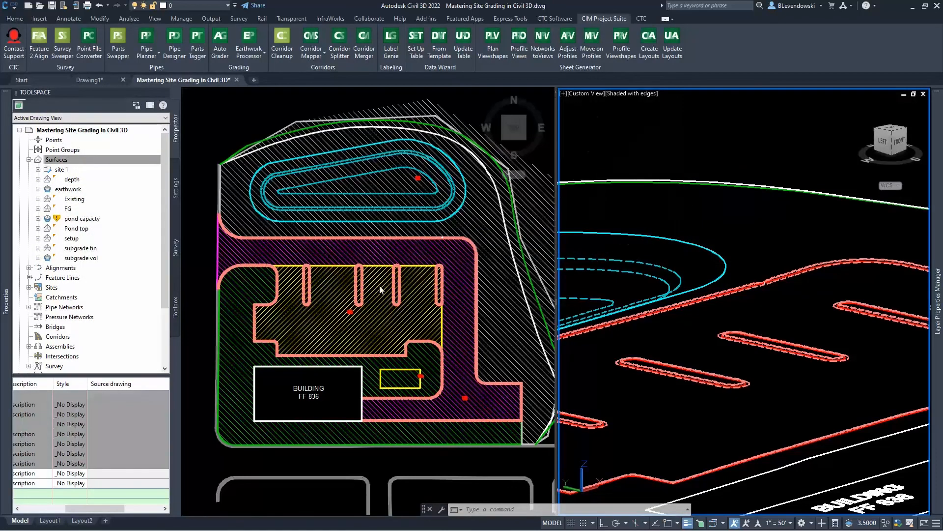
# Step: Examine the volume label placed in the light pavement parking area
pyautogui.click(350, 313)
pyautogui.scroll(10, 350, 312)
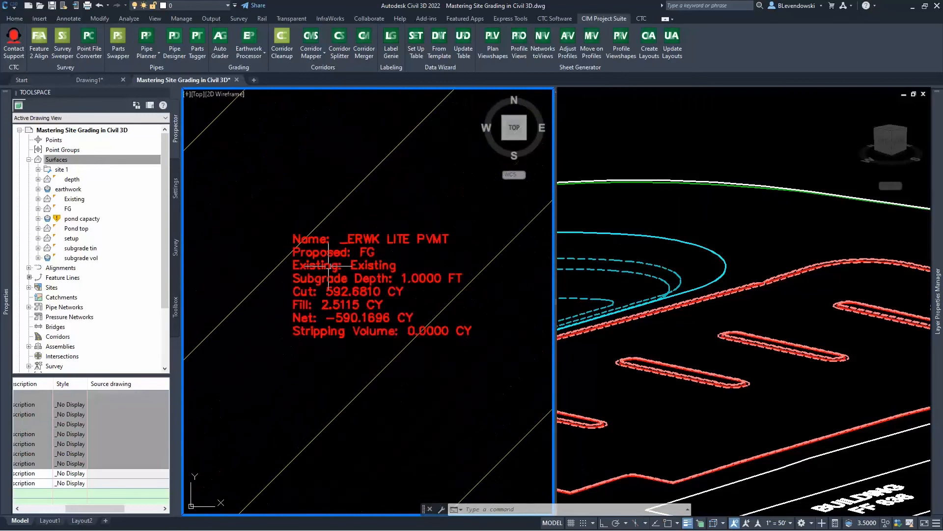
pyautogui.scroll(-3, 315, 277)
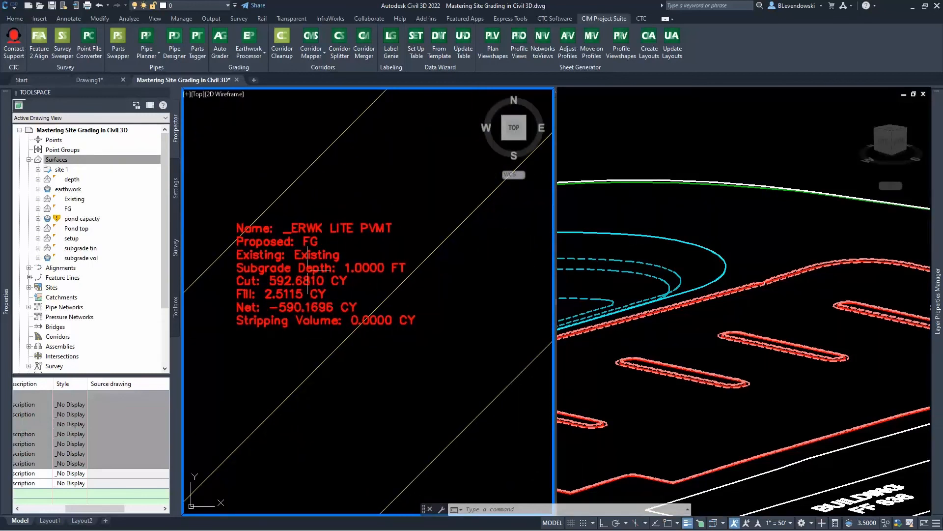
# Step: Reopen the Earthwork Processor and review its Labels and Reports options without changing them
pyautogui.doubleClick(289, 275)
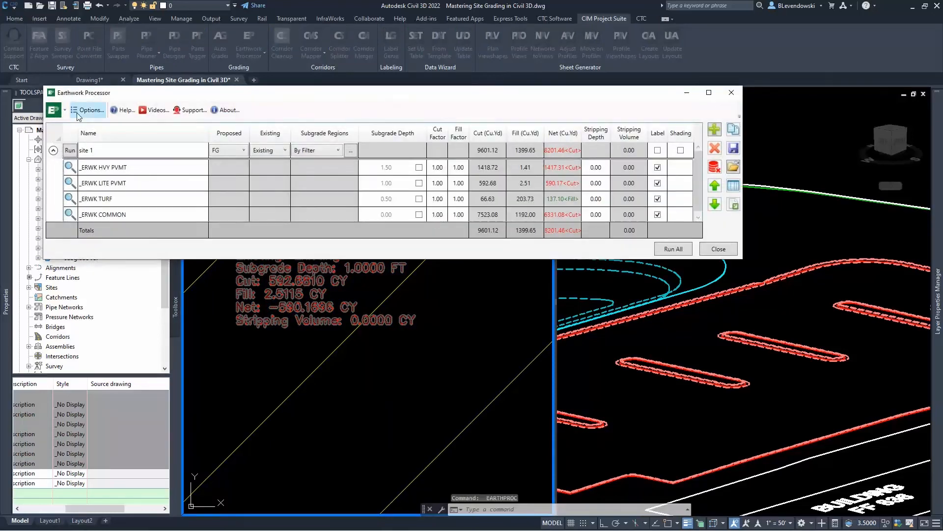
pyautogui.click(88, 110)
pyautogui.click(339, 74)
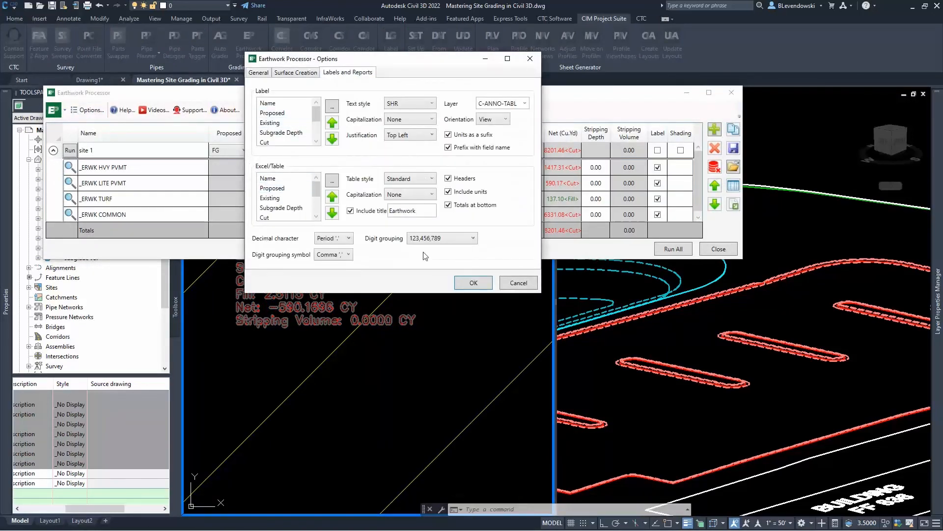
pyautogui.click(514, 283)
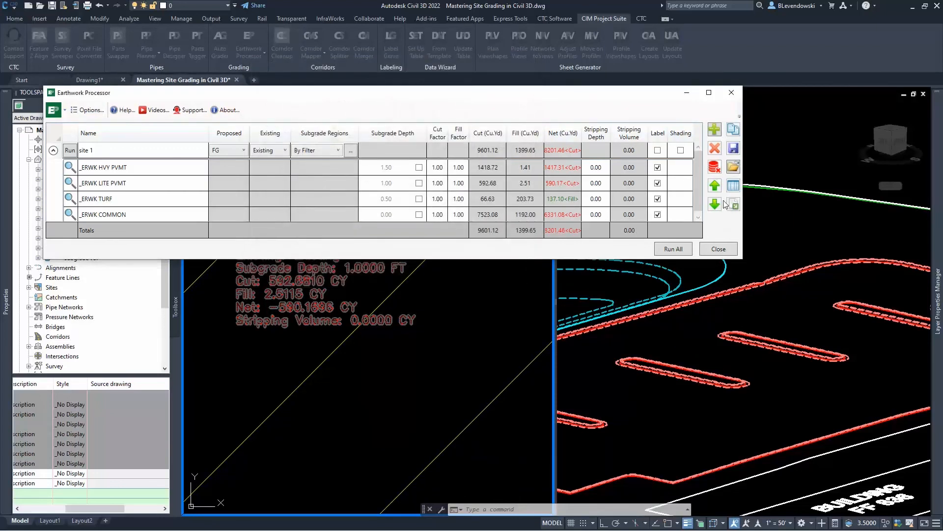
# Step: Insert the earthwork table for site 1 in the empty area east of the site plan and inspect its values
pyautogui.moveTo(646, 95); pyautogui.dragTo(647, 80)
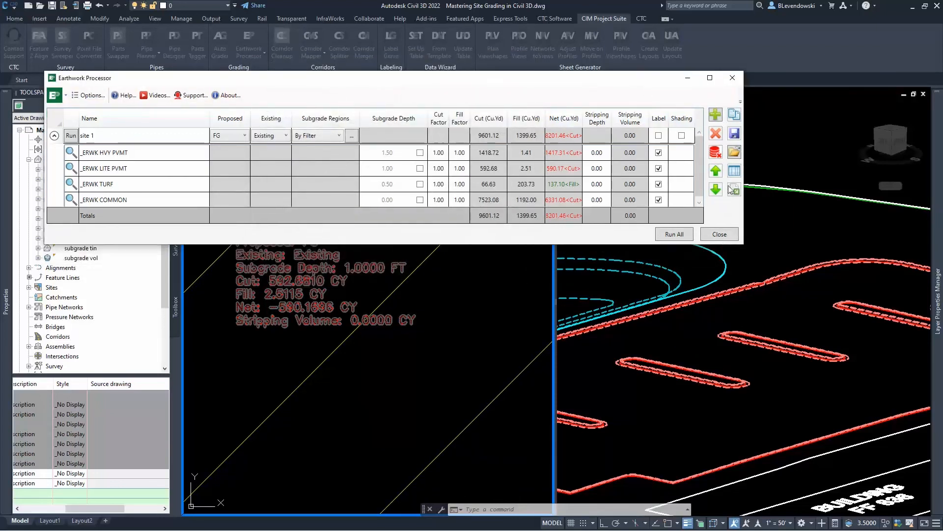
pyautogui.click(172, 133)
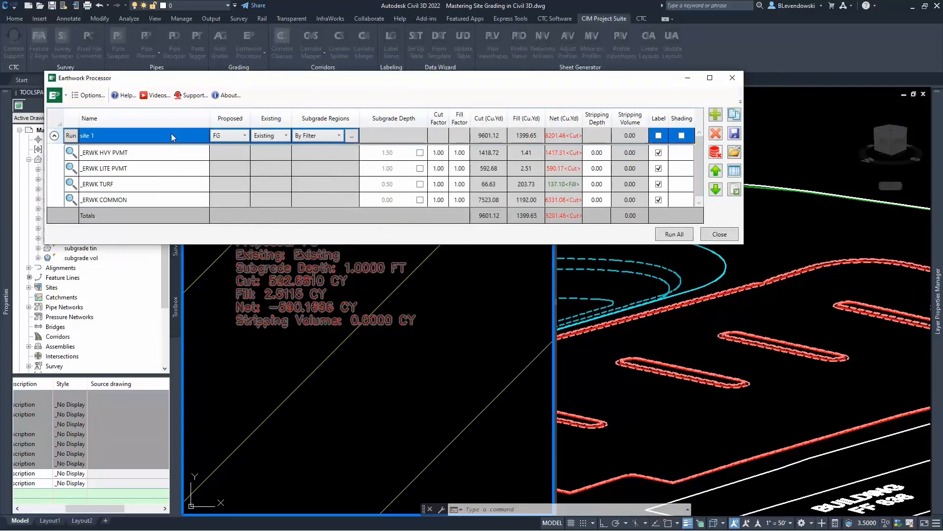
pyautogui.click(734, 171)
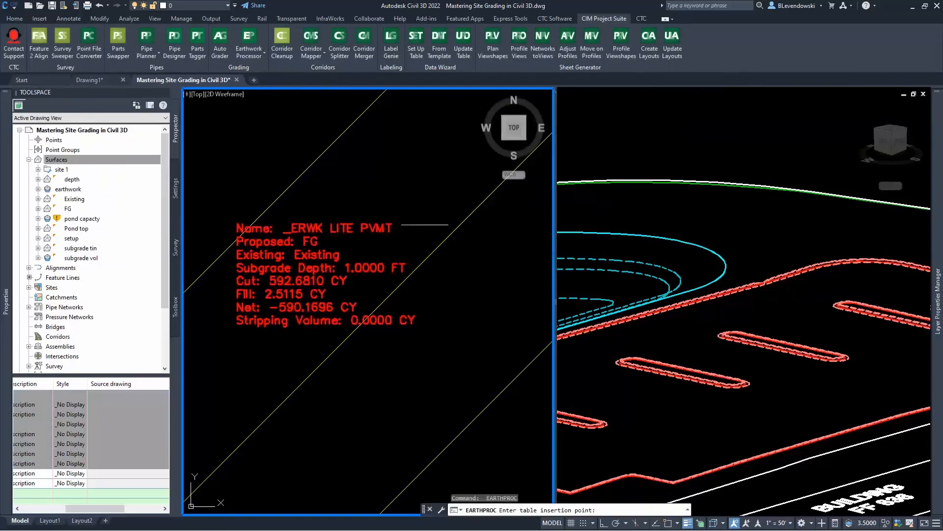
pyautogui.scroll(-3, 391, 276)
pyautogui.scroll(-8, 351, 315)
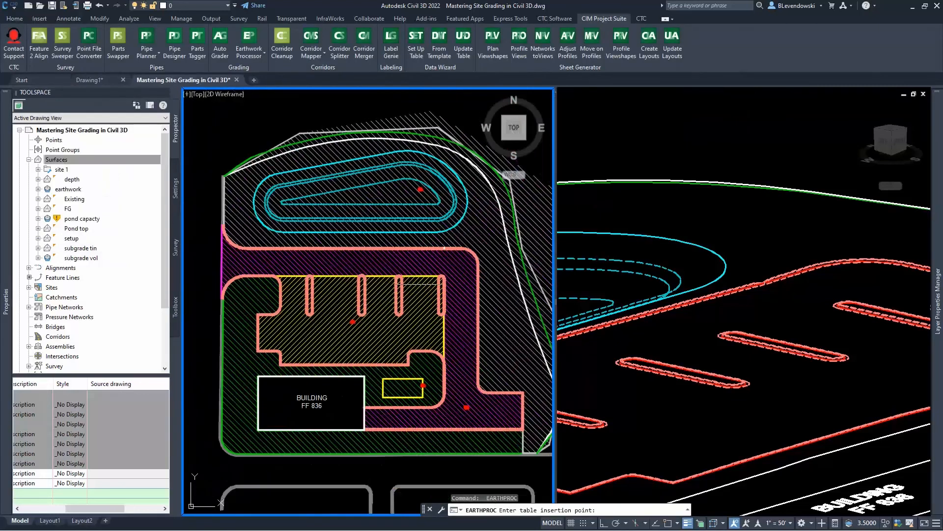
pyautogui.moveTo(470, 299); pyautogui.dragTo(230, 365, button='middle')
pyautogui.click(401, 262)
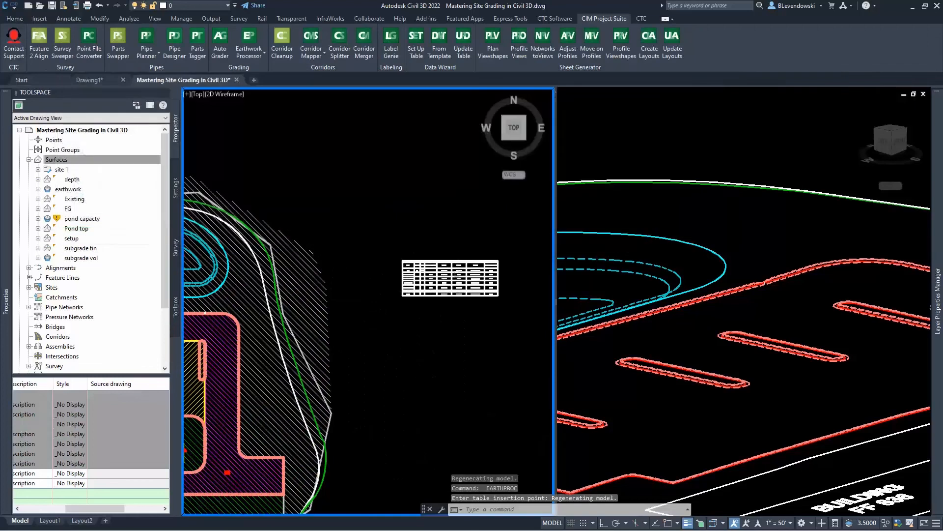
pyautogui.scroll(8, 457, 273)
pyautogui.moveTo(452, 309); pyautogui.dragTo(358, 304, button='middle')
pyautogui.scroll(-2, 371, 303)
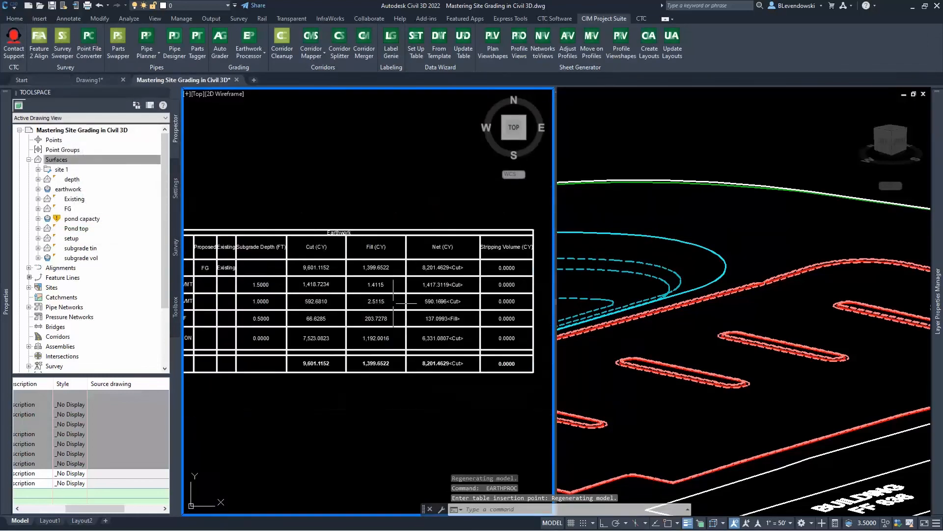
pyautogui.moveTo(450, 304)
pyautogui.mouseDown(button='middle')
pyautogui.moveTo(401, 305)
pyautogui.moveTo(443, 299)
pyautogui.mouseUp(button='middle')
# Step: Override the subgrade depth of the _ERWK LITE PVMT region with 0.67 and rerun site 1
pyautogui.press('Return')
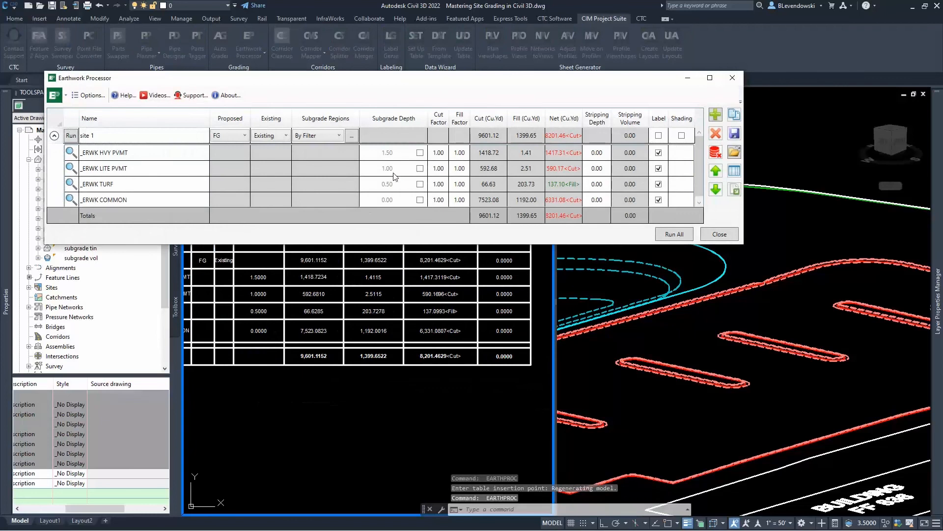
pyautogui.click(326, 169)
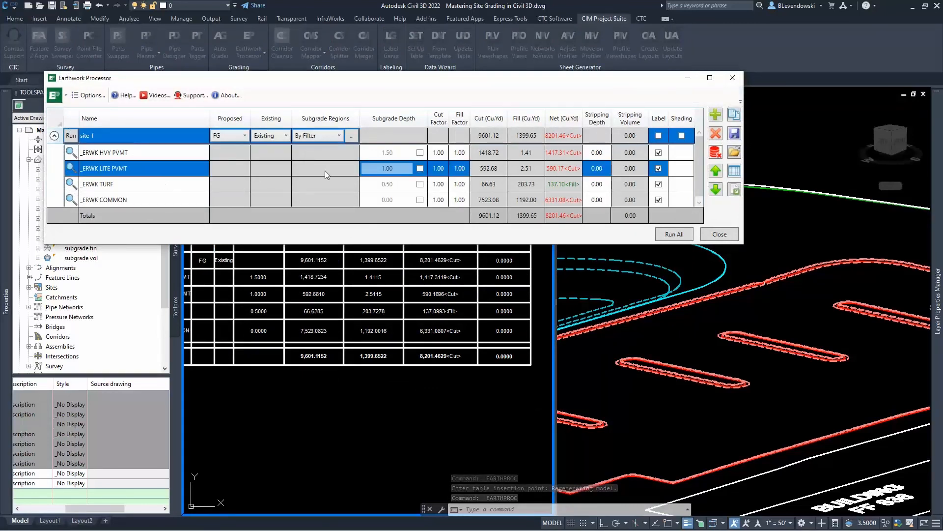
pyautogui.click(420, 169)
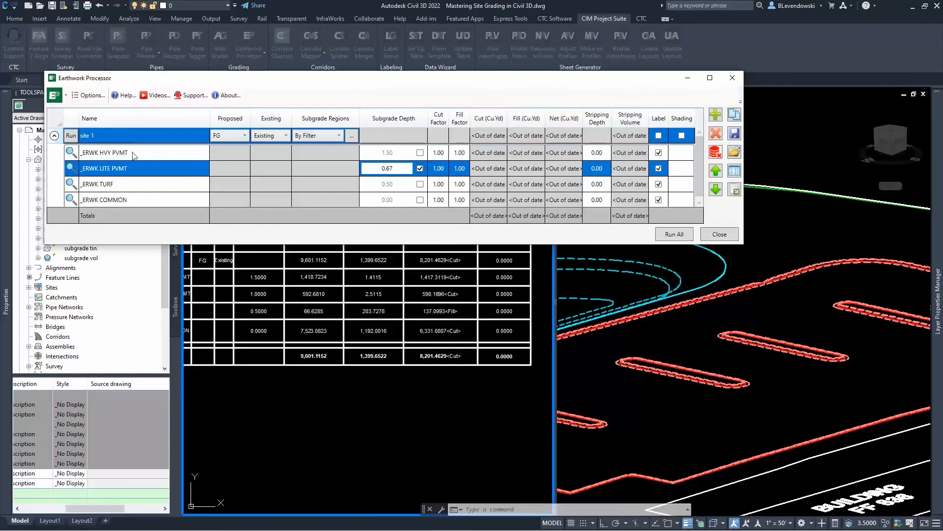
pyautogui.click(71, 135)
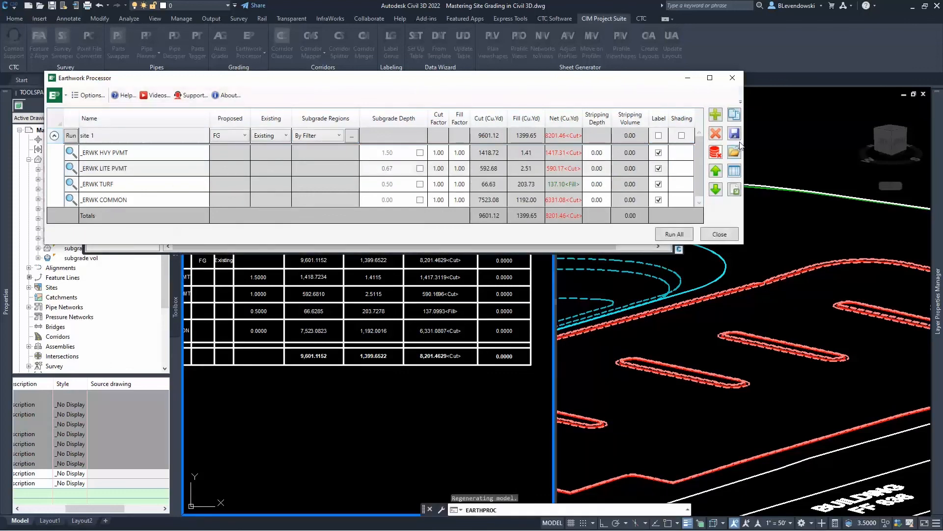
# Step: Close the Earthwork Processor and dismiss the event viewer
pyautogui.moveTo(453, 84); pyautogui.dragTo(480, 139)
pyautogui.click(745, 289)
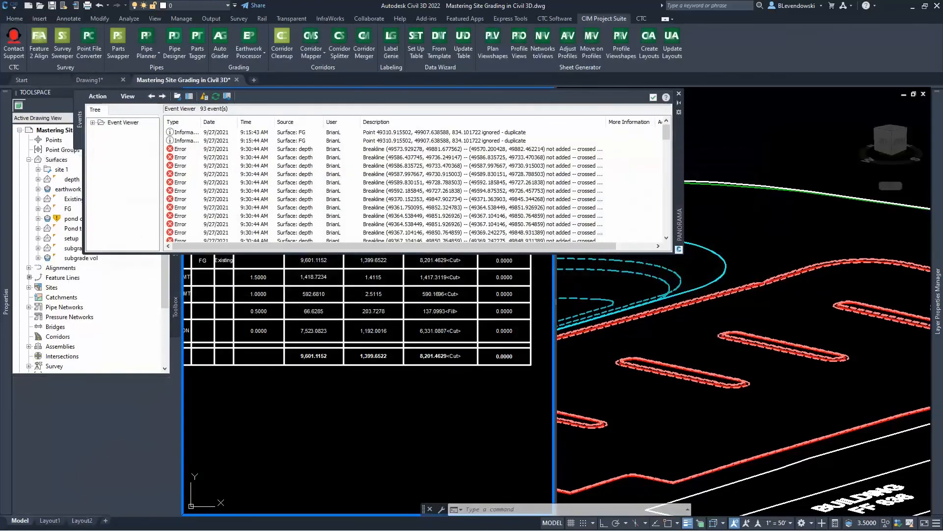
pyautogui.click(654, 97)
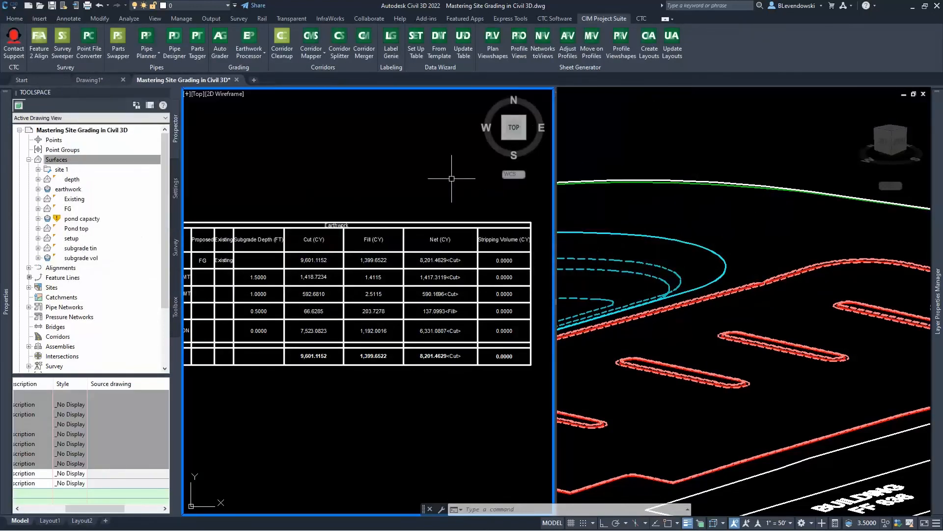
pyautogui.hotkey('alt', 'Tab')
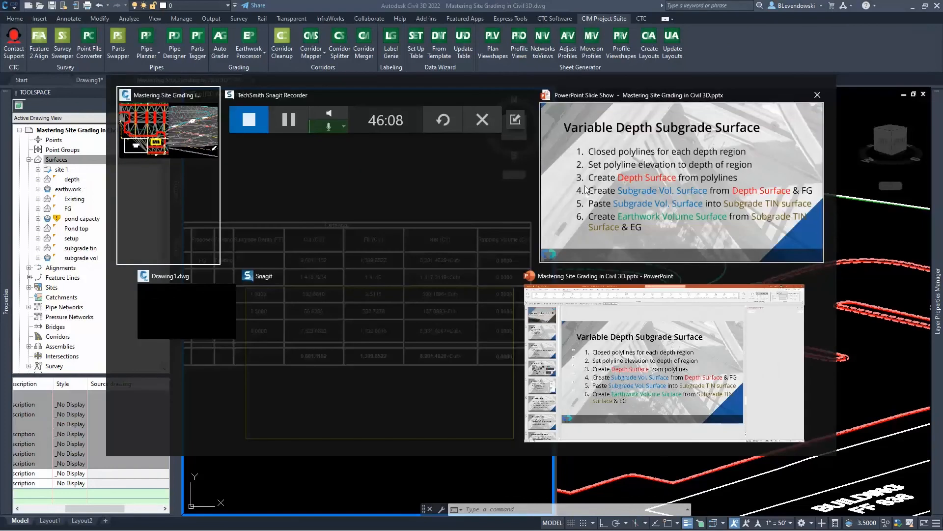
pyautogui.click(691, 169)
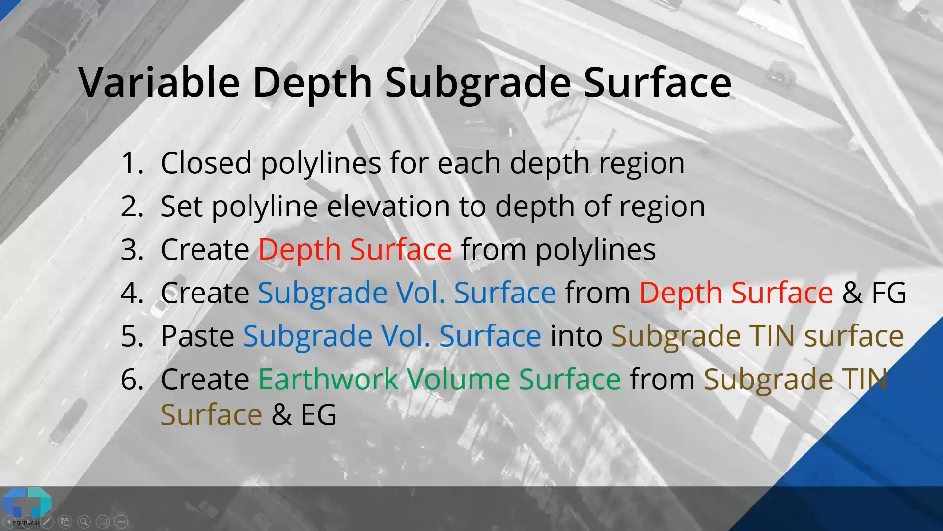
pyautogui.press('Right')
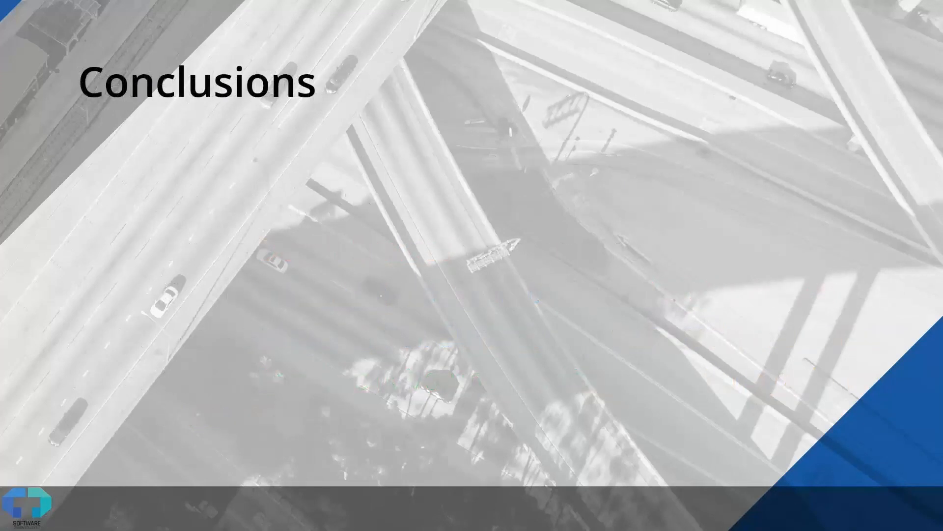
pyautogui.press('Right')
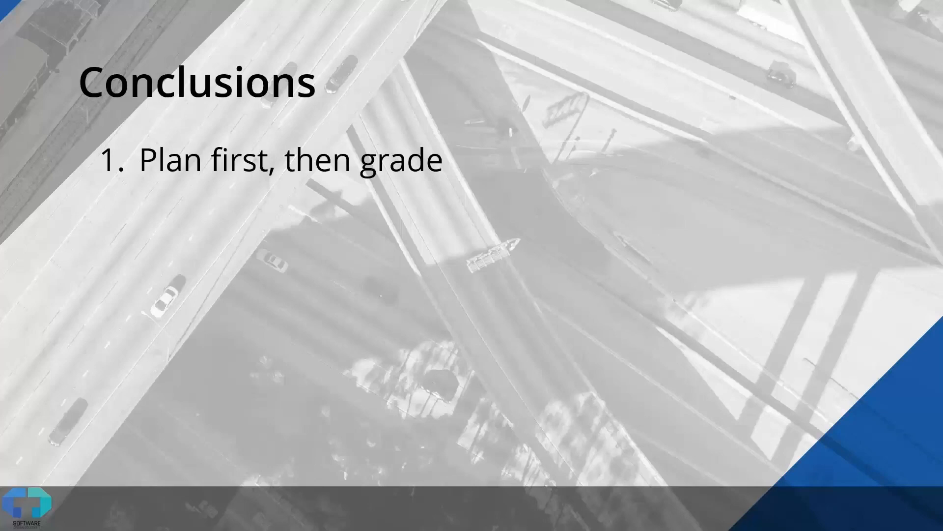
pyautogui.press('Right')
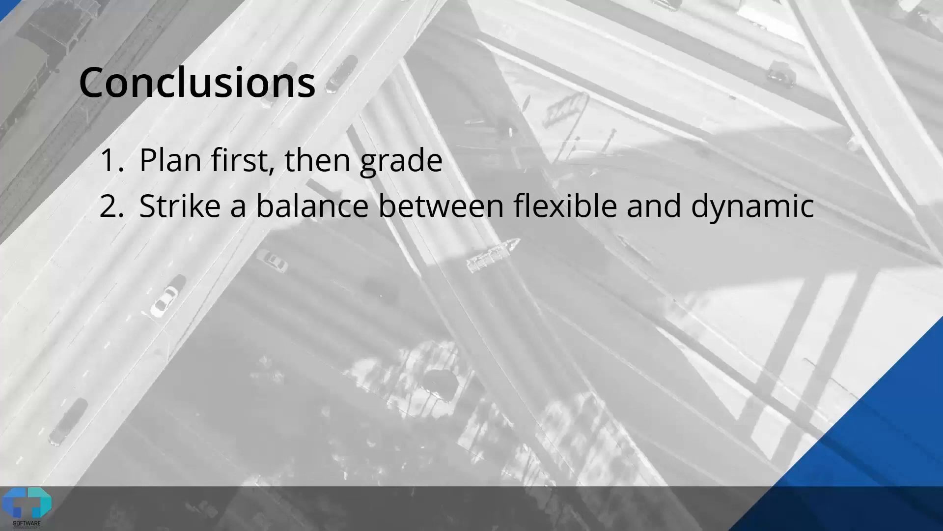
# Step: Switch to Civil 3D and examine the site plan around the earthwork table, pond, parking lot and patio
pyautogui.hotkey('alt', 'Tab')
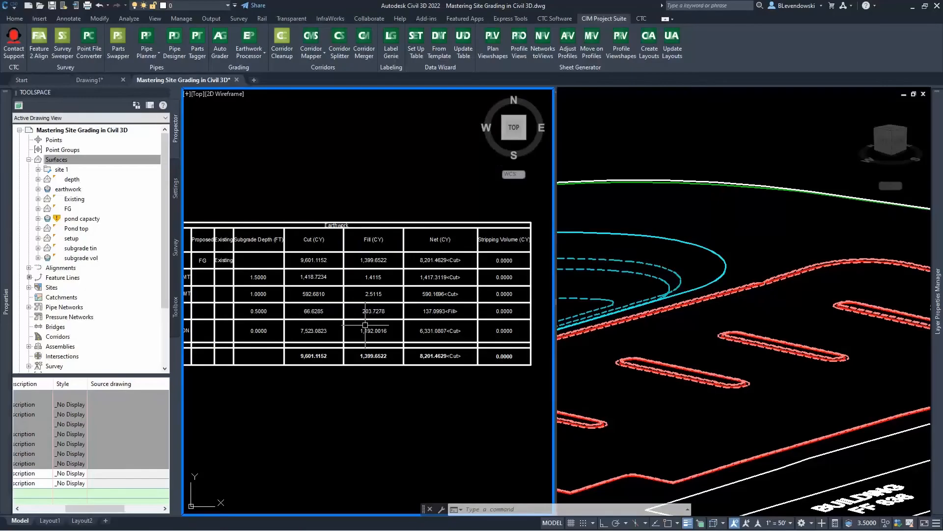
pyautogui.doubleClick(387, 192)
pyautogui.scroll(-8, 452, 211)
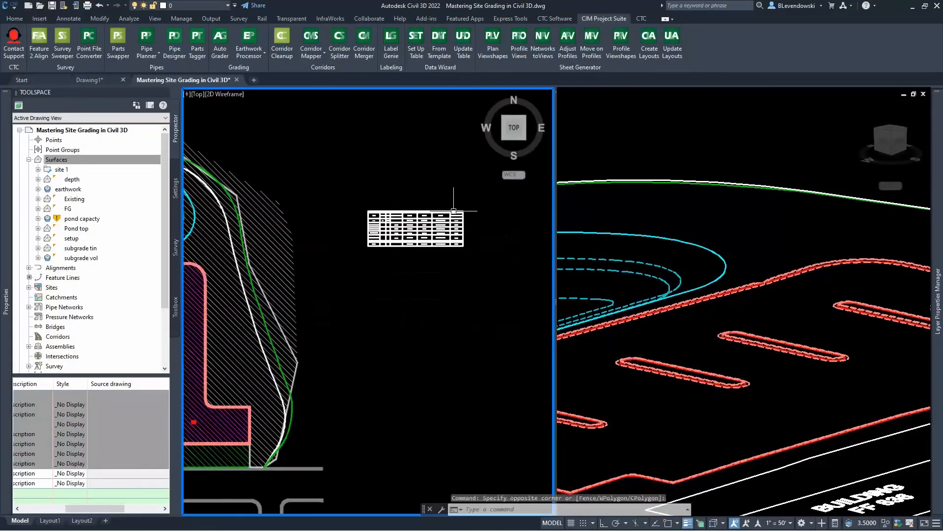
pyautogui.moveTo(249, 302); pyautogui.dragTo(348, 294, button='middle')
pyautogui.scroll(6, 449, 279)
pyautogui.scroll(-2, 347, 295)
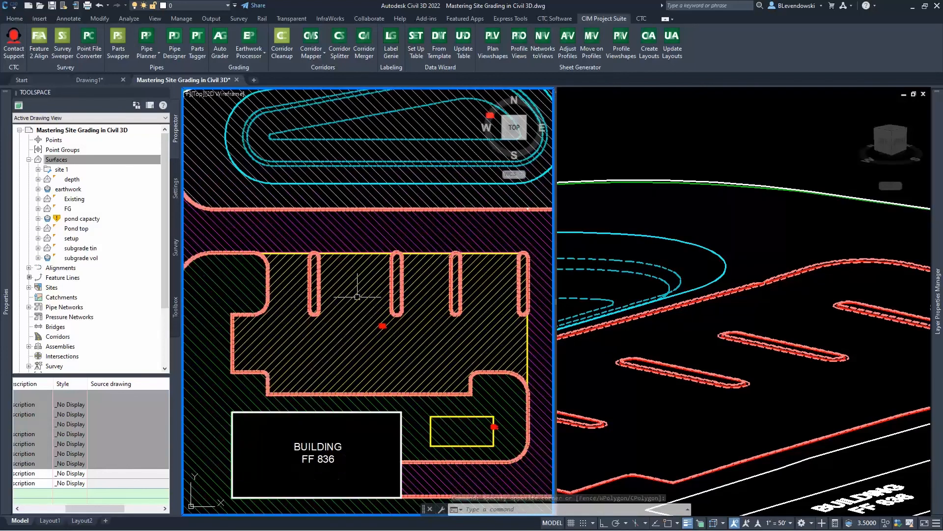
pyautogui.moveTo(421, 331); pyautogui.dragTo(369, 310, button='middle')
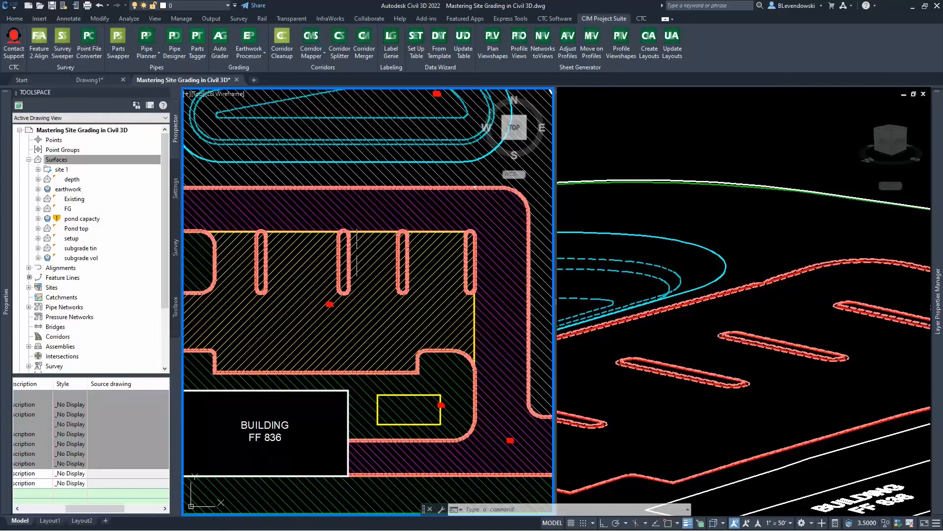
pyautogui.moveTo(310, 273); pyautogui.dragTo(324, 364, button='middle')
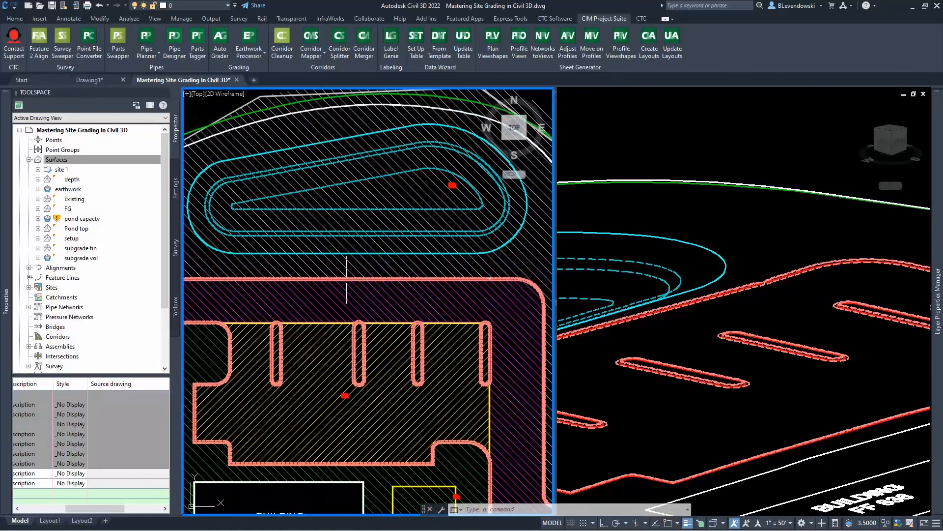
pyautogui.moveTo(349, 277); pyautogui.dragTo(322, 106, button='middle')
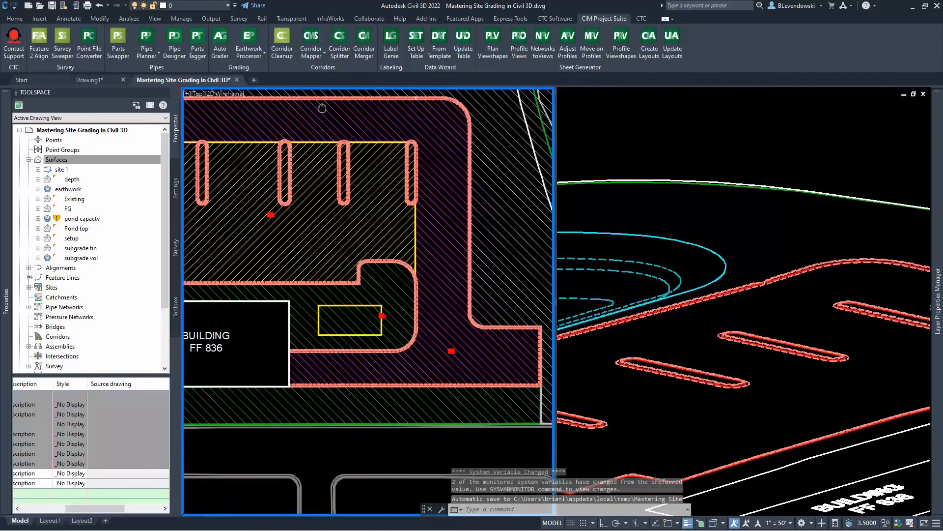
pyautogui.moveTo(403, 295); pyautogui.dragTo(402, 294, button='middle')
pyautogui.scroll(5, 353, 315)
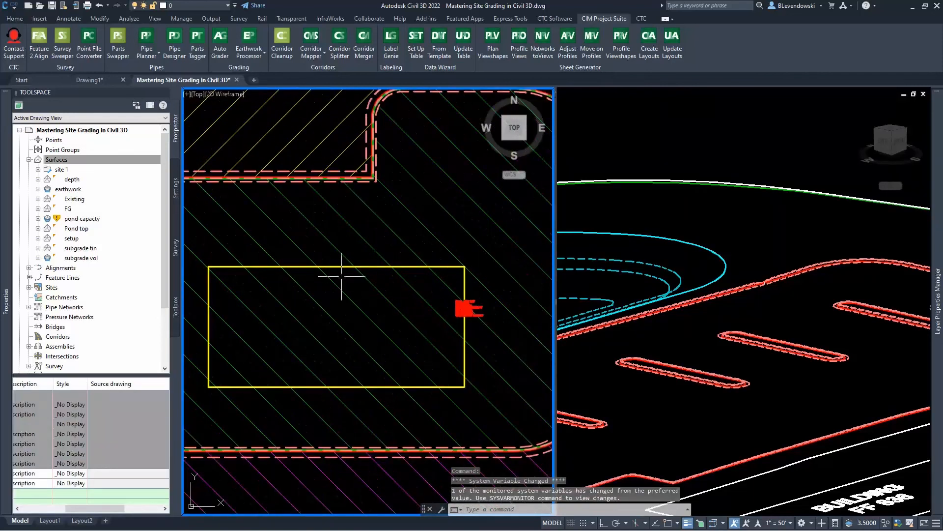
# Step: Select the rectangular patio feature line beside the building and inspect the neighbouring parking lot and its islands
pyautogui.click(333, 267)
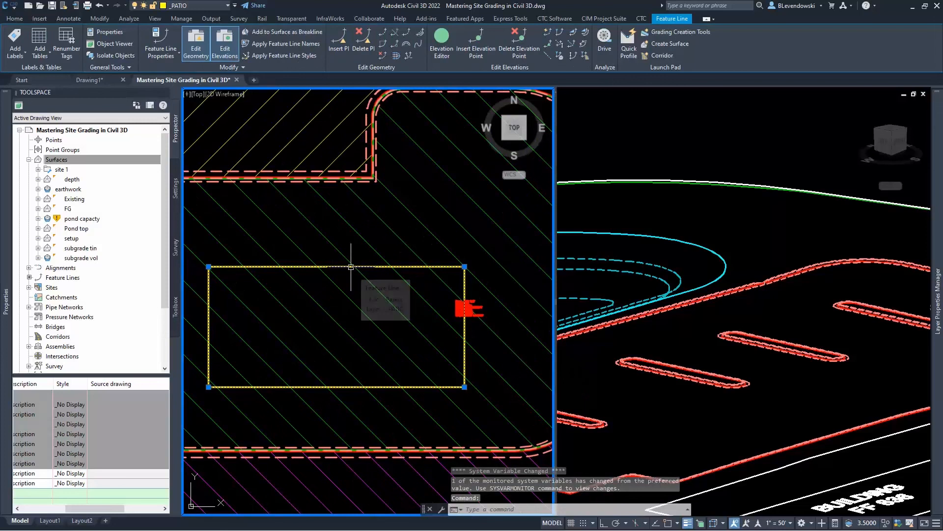
pyautogui.scroll(-8, 414, 319)
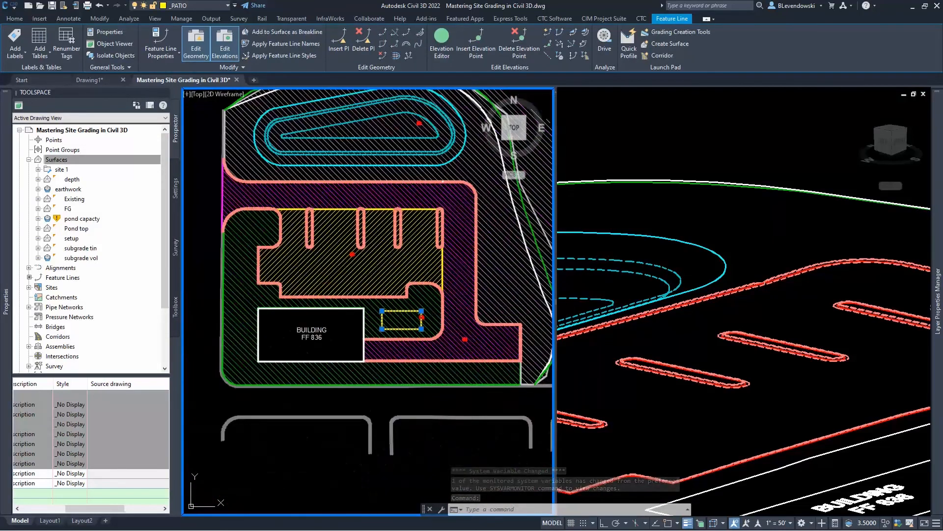
pyautogui.scroll(6, 311, 224)
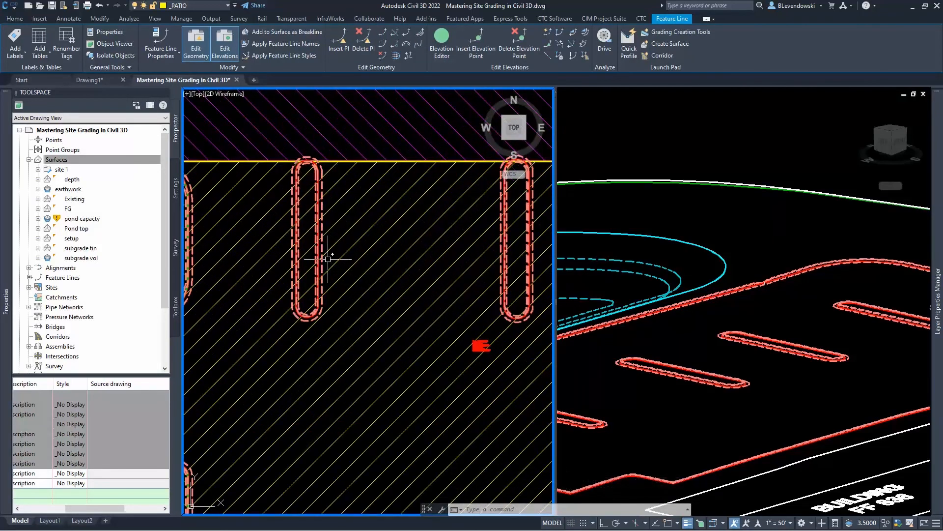
pyautogui.moveTo(386, 265); pyautogui.dragTo(366, 275, button='middle')
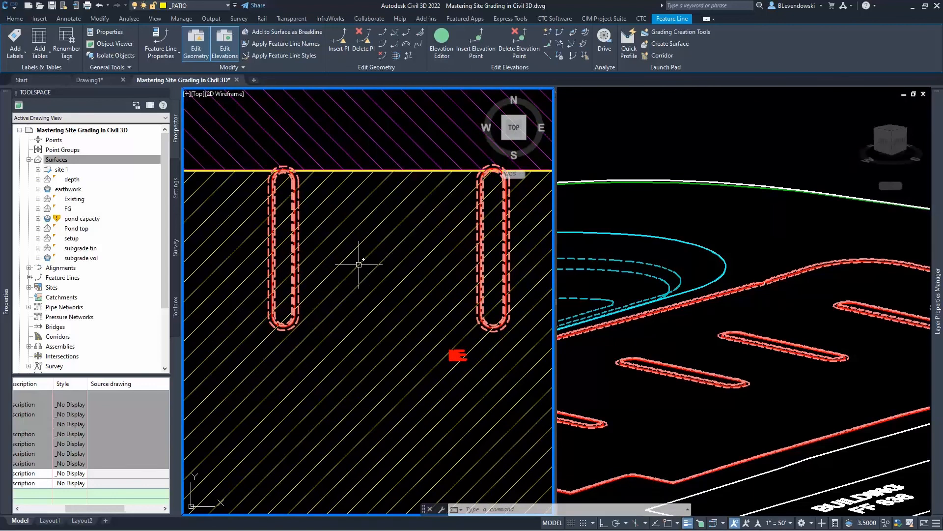
pyautogui.scroll(-4, 382, 229)
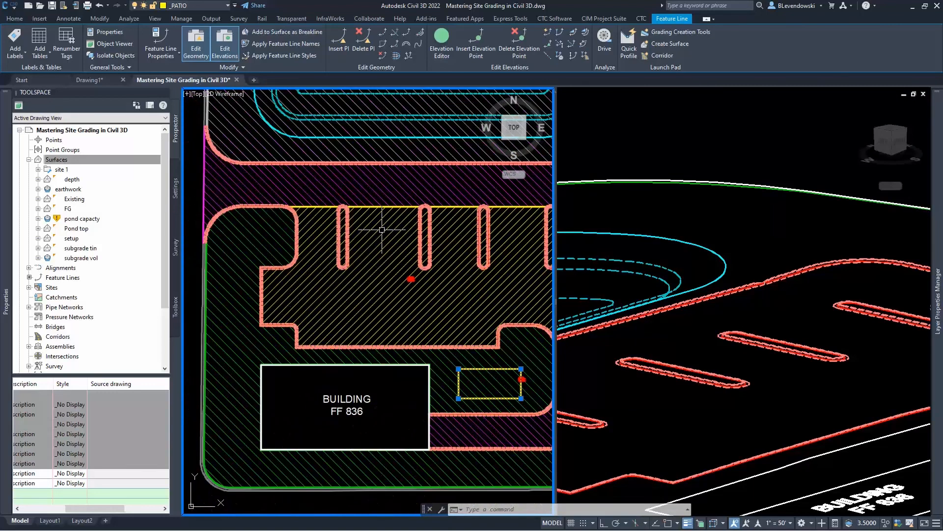
pyautogui.scroll(10, 285, 257)
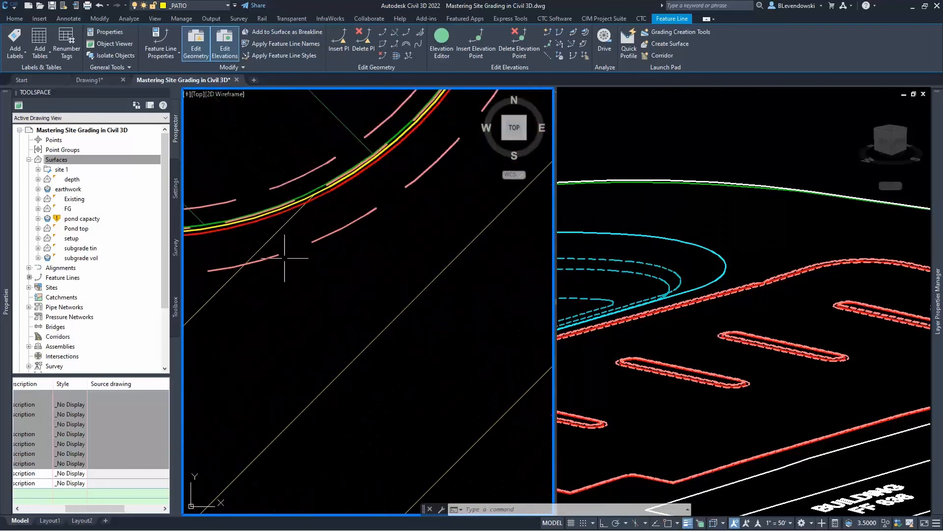
pyautogui.click(319, 193)
pyautogui.scroll(-4, 302, 274)
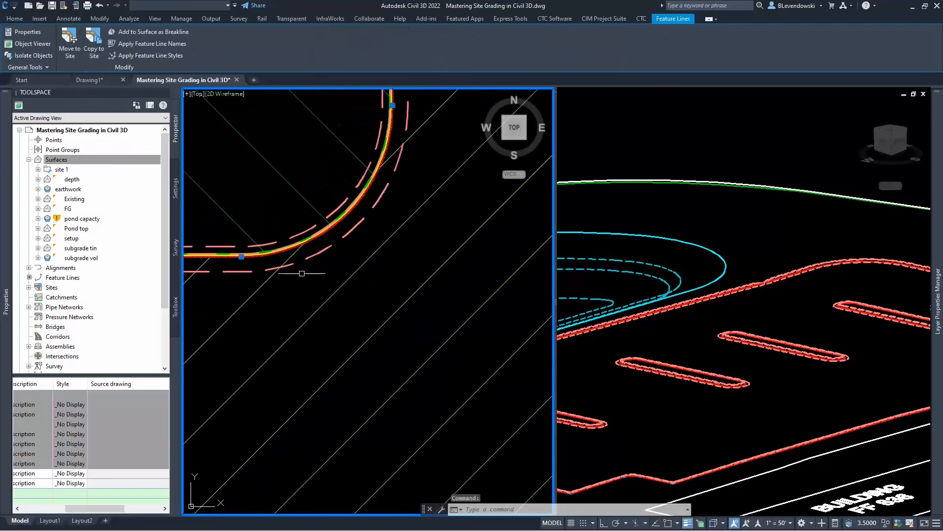
pyautogui.scroll(-5, 302, 273)
pyautogui.scroll(-1, 304, 290)
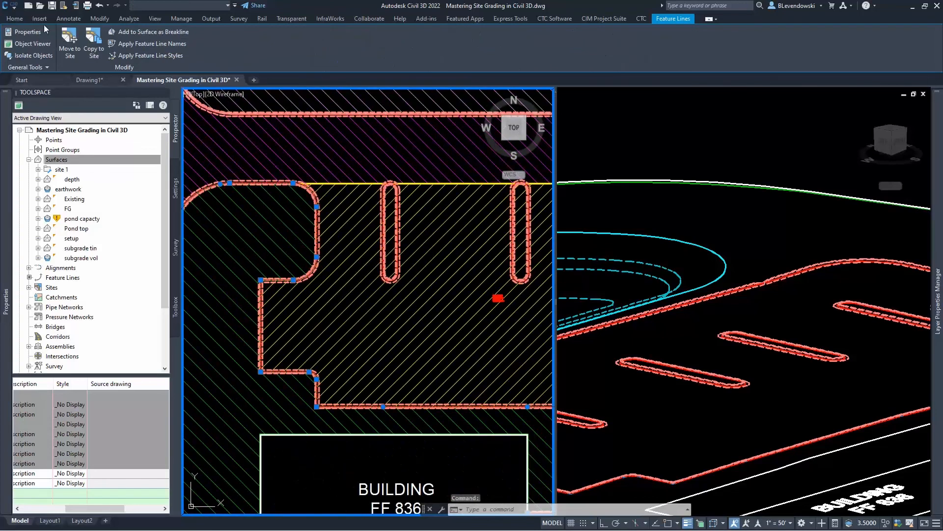
pyautogui.click(15, 18)
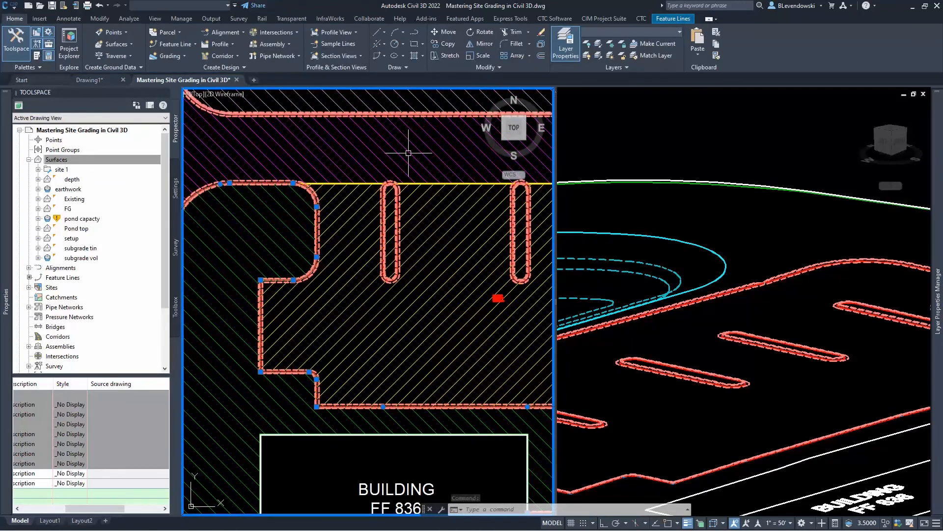
pyautogui.scroll(5, 316, 208)
pyautogui.press('Escape')
pyautogui.press('Escape')
pyautogui.press('Escape')
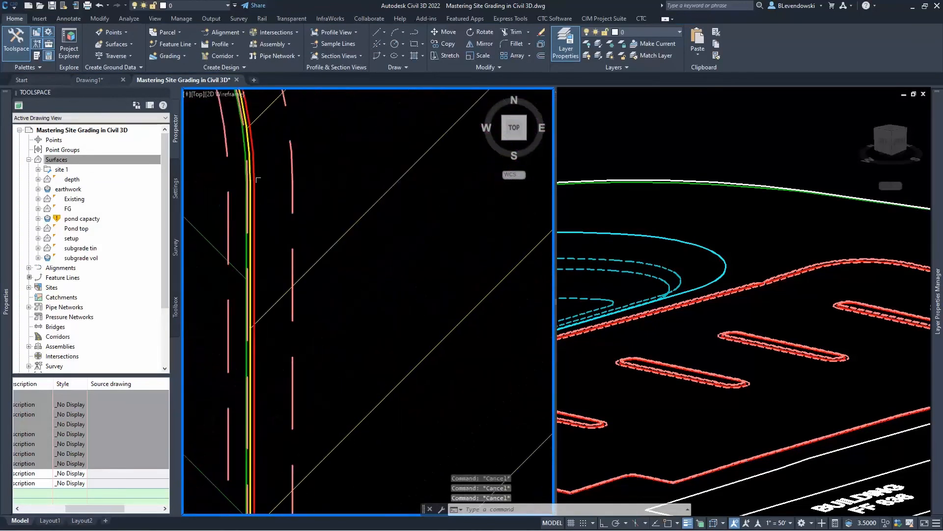
# Step: Make the parking lot curb feature line independent of any surface by setting its relative surface to <none> in the elevation editor
pyautogui.scroll(5, 258, 180)
pyautogui.click(240, 175)
pyautogui.scroll(-10, 320, 234)
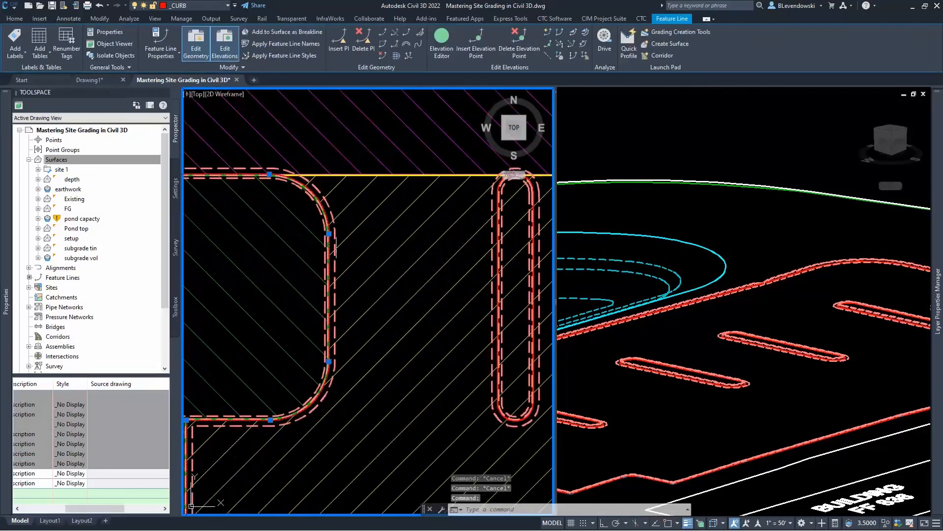
pyautogui.scroll(-3, 337, 234)
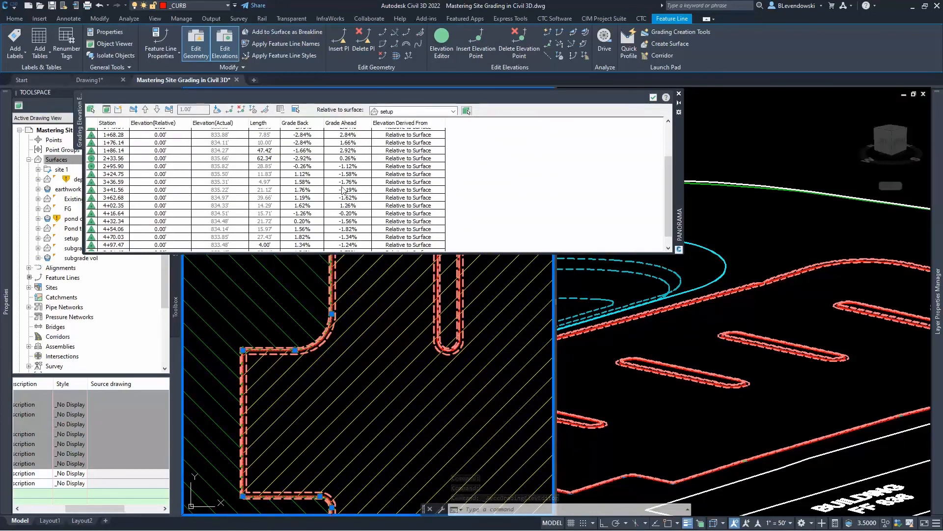
pyautogui.click(313, 203)
pyautogui.hotkey('ctrl', 'a')
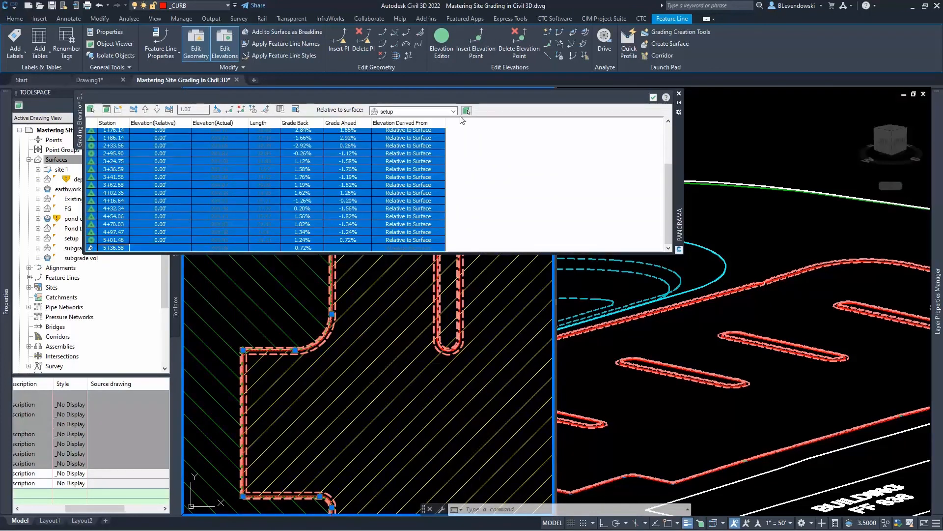
pyautogui.click(454, 112)
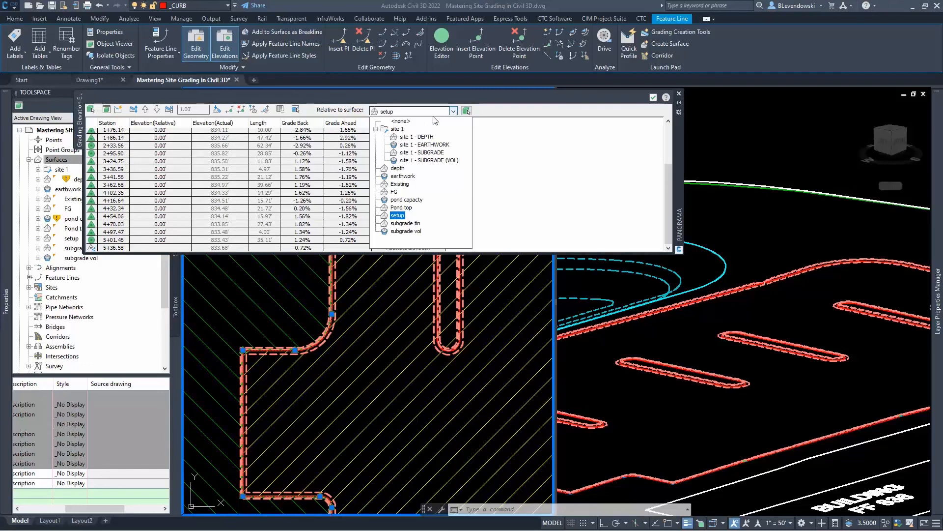
pyautogui.click(403, 121)
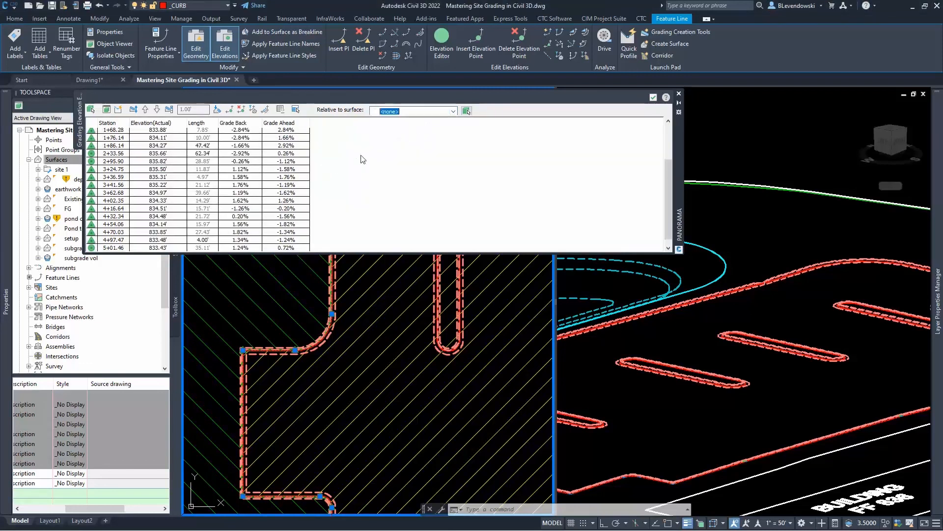
pyautogui.click(256, 170)
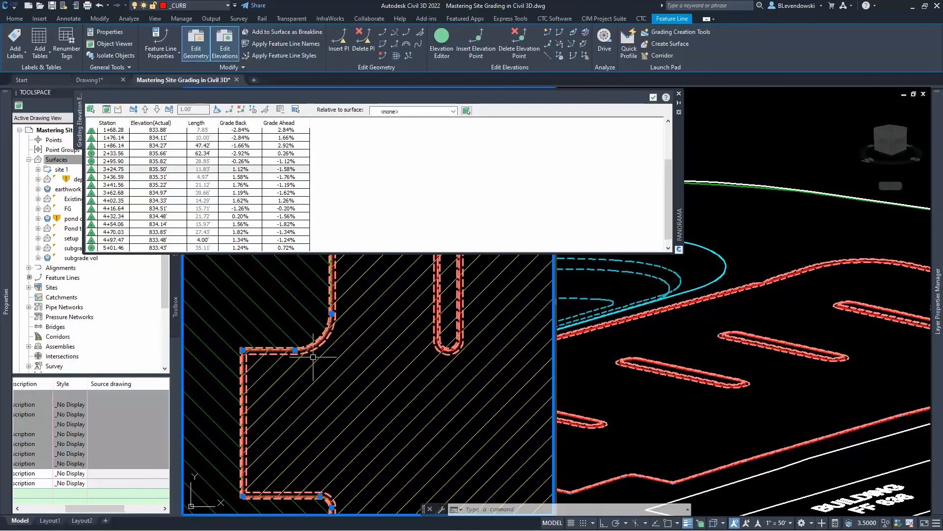
pyautogui.click(653, 98)
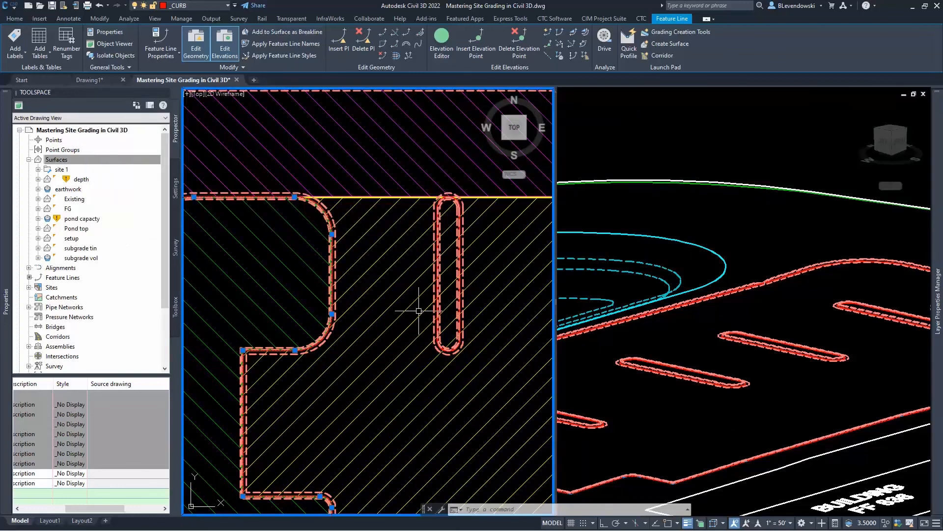
# Step: Switch back to the Conclusions slide and reveal the third point, about minimizing feature lines and vertices
pyautogui.press('super+Tab')
pyautogui.click(387, 199)
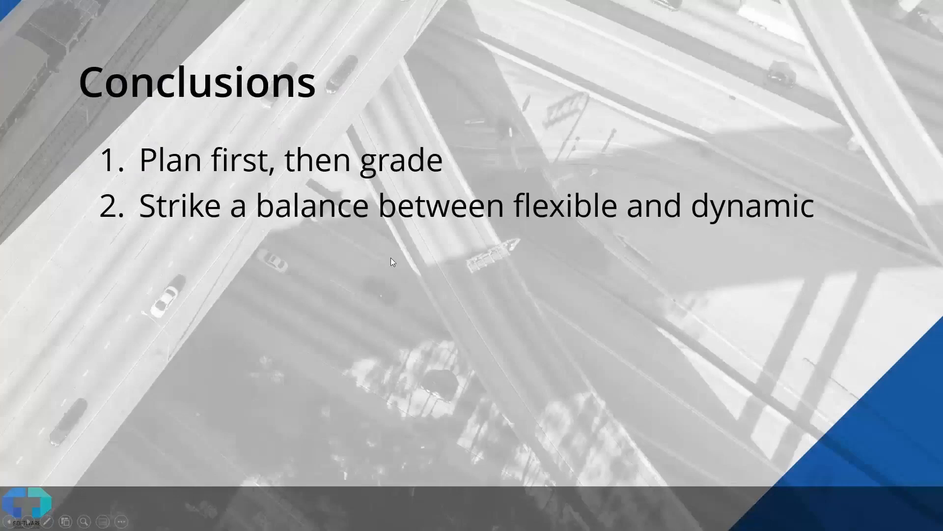
pyautogui.click(392, 261)
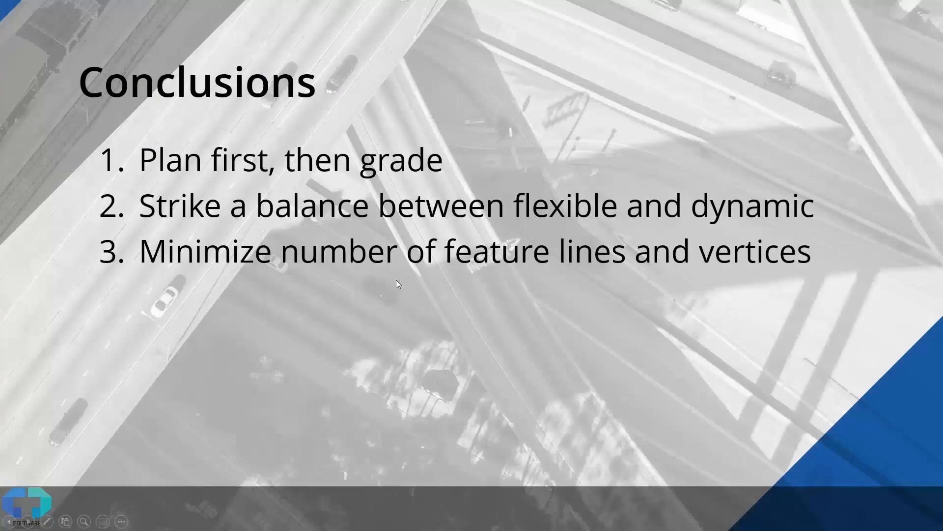